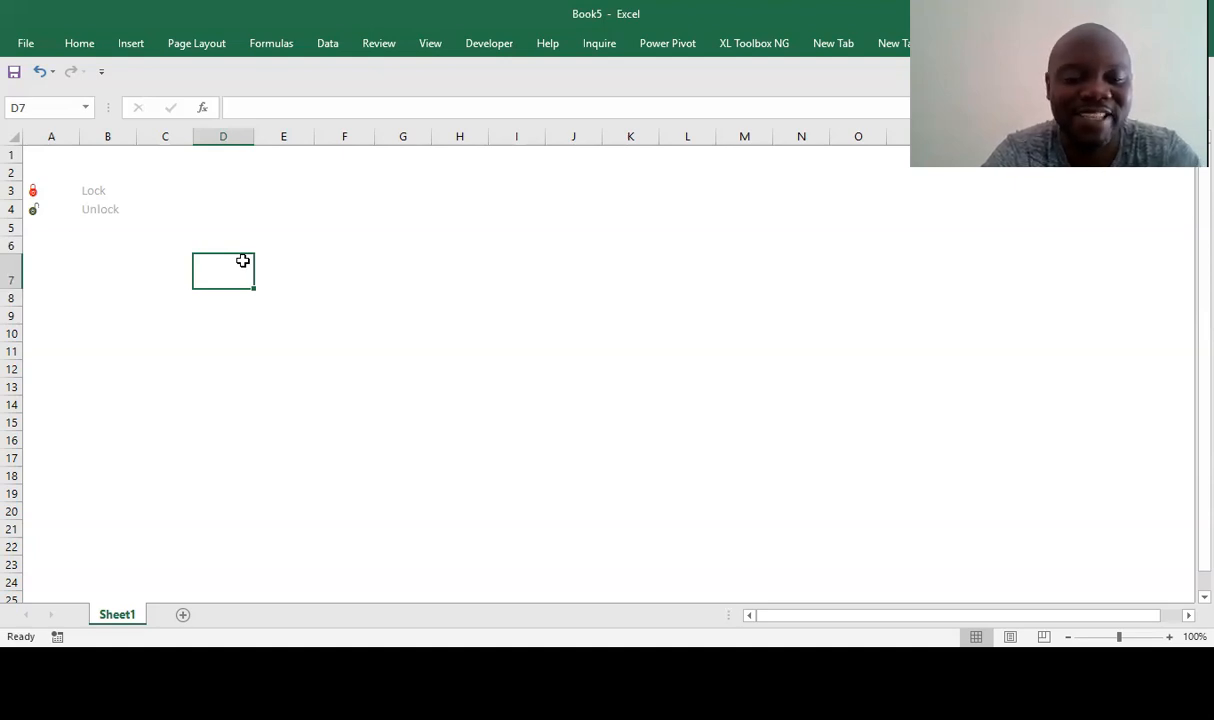
- Enter the date 31 Dec 2020 in cell D7
{"action": "type", "text": "31 Dec 20"}
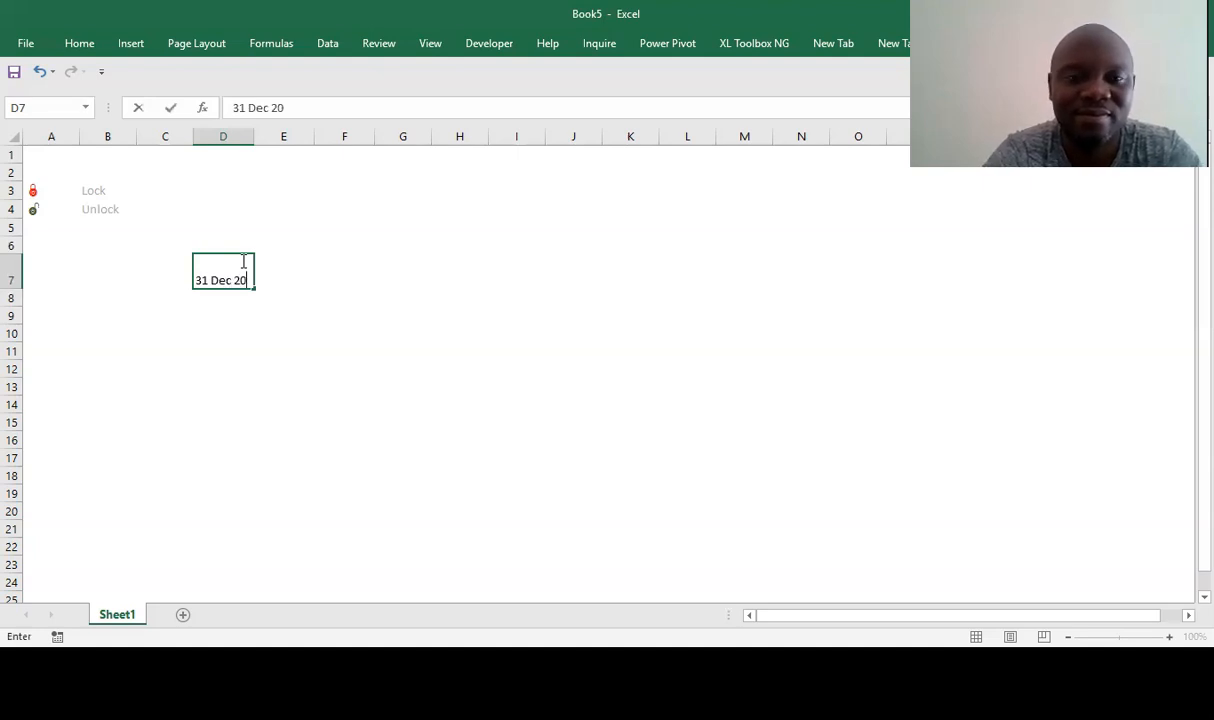
{"action": "type", "text": "20"}
{"action": "key", "text": "Return"}
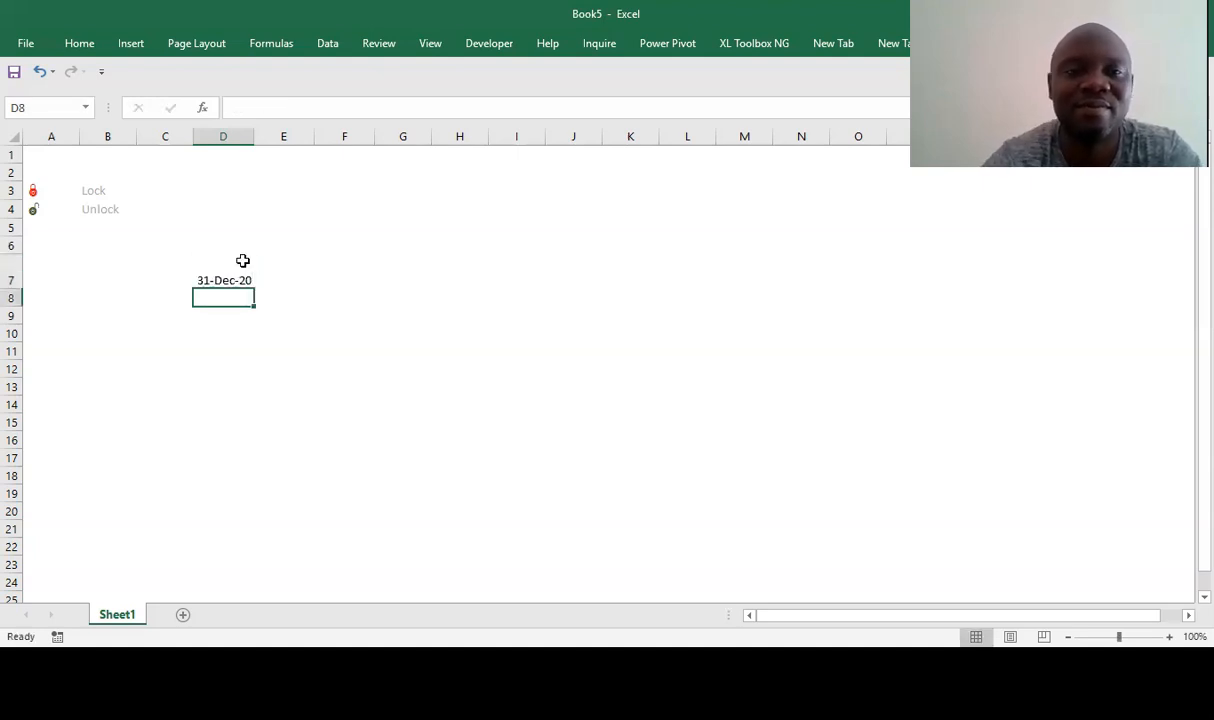
- Enter =EOMONTH(D7,12) in cell E7 and fill the formula across row 7 to column P
{"action": "left_click", "coordinate": [278, 282]}
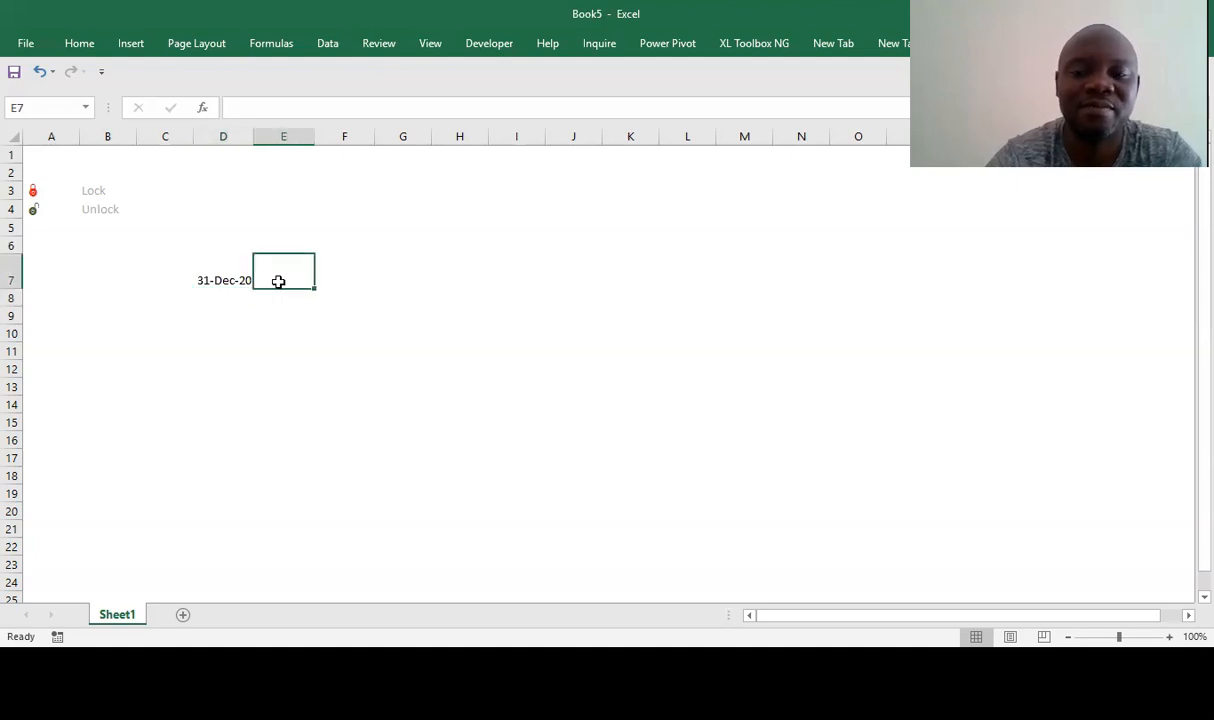
{"action": "type", "text": "=e"}
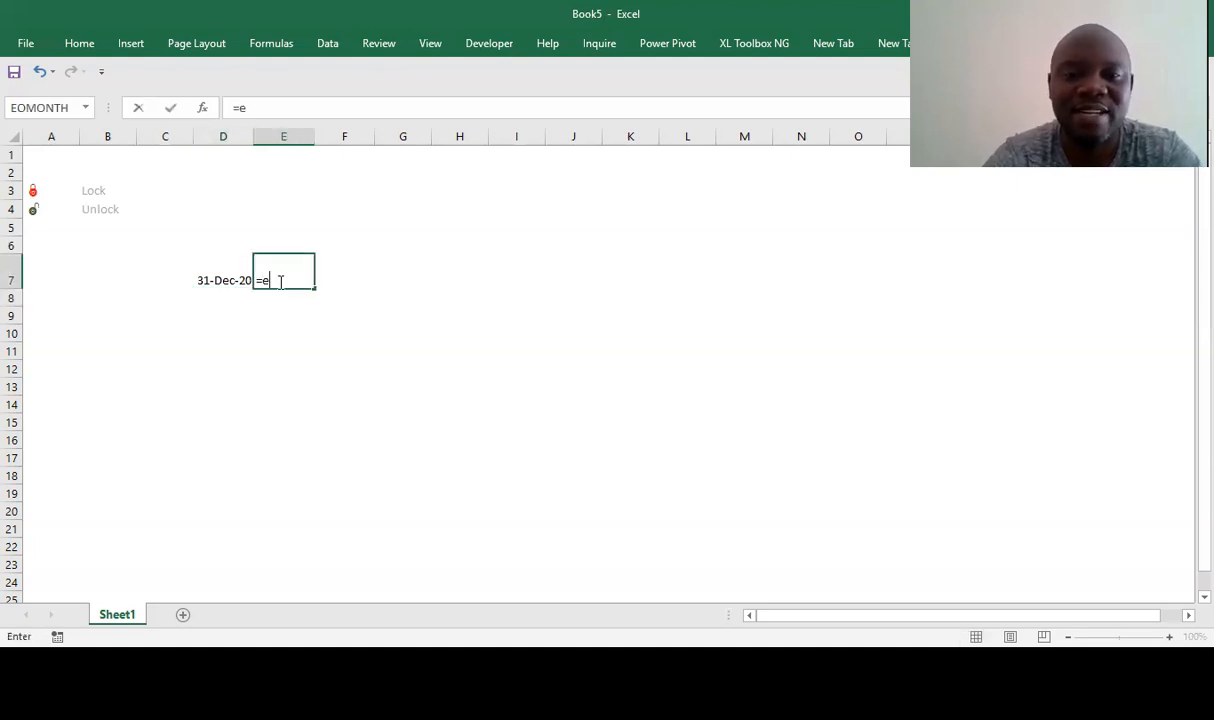
{"action": "type", "text": "om"}
{"action": "key", "text": "Tab"}
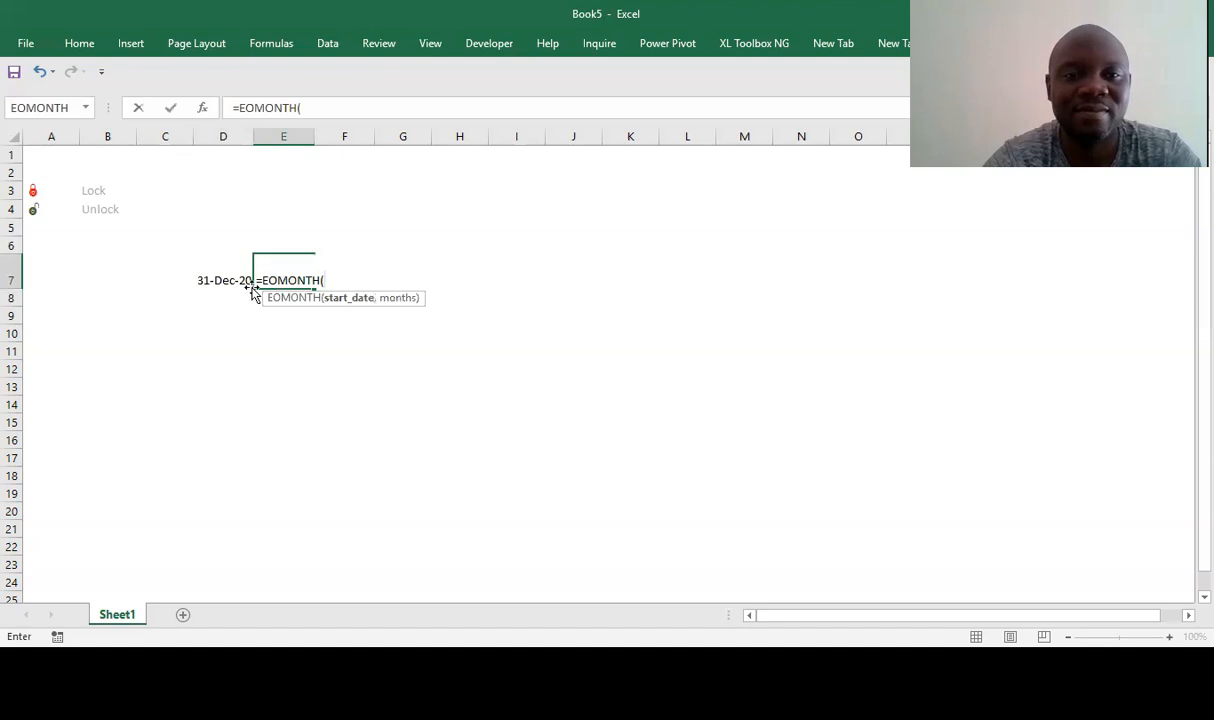
{"action": "left_click", "coordinate": [222, 280]}
{"action": "type", "text": ",12)"}
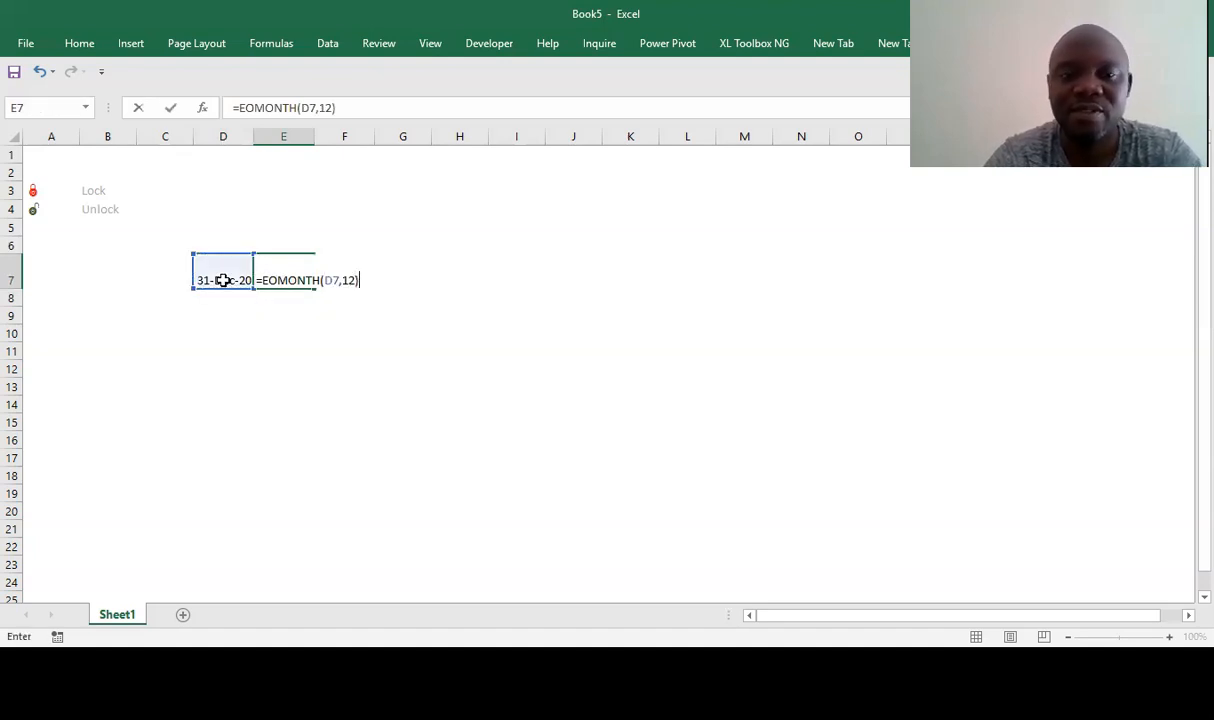
{"action": "key", "text": "Return"}
{"action": "left_click", "coordinate": [282, 270]}
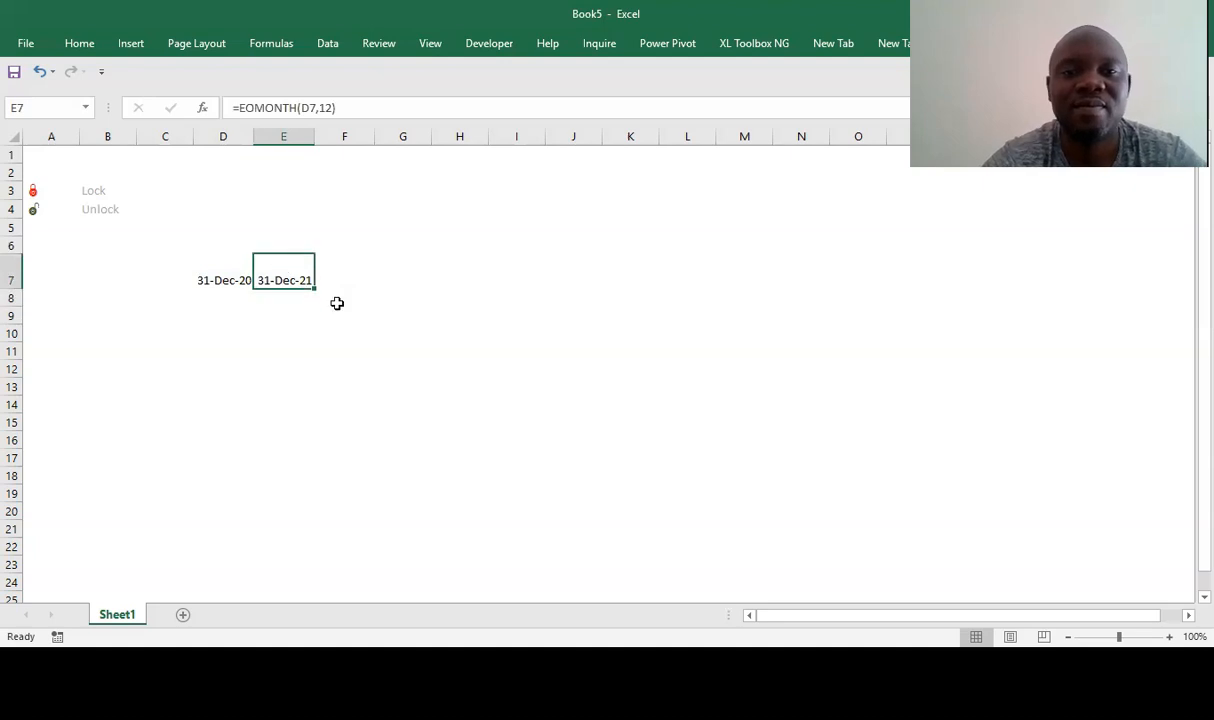
{"action": "left_click_drag", "start_coordinate": [313, 287], "coordinate": [940, 296]}
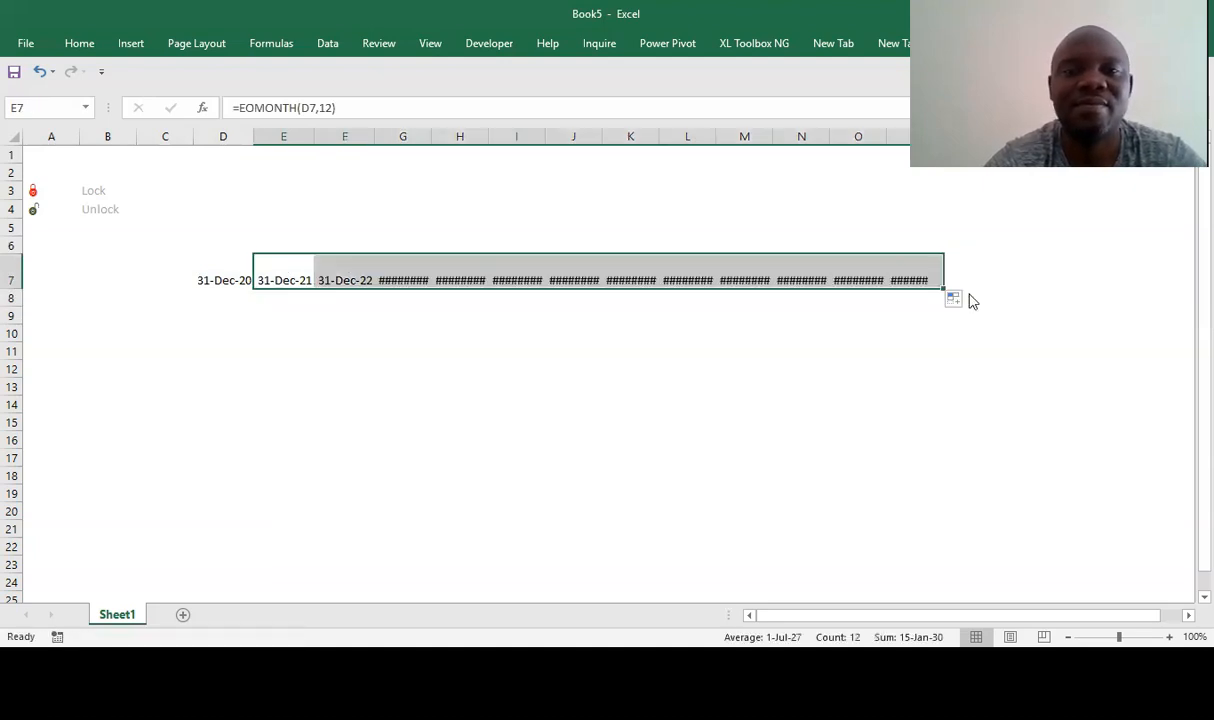
- Autofit the widths of columns G through P to the dates in row 7
{"action": "double_click", "coordinate": [431, 136]}
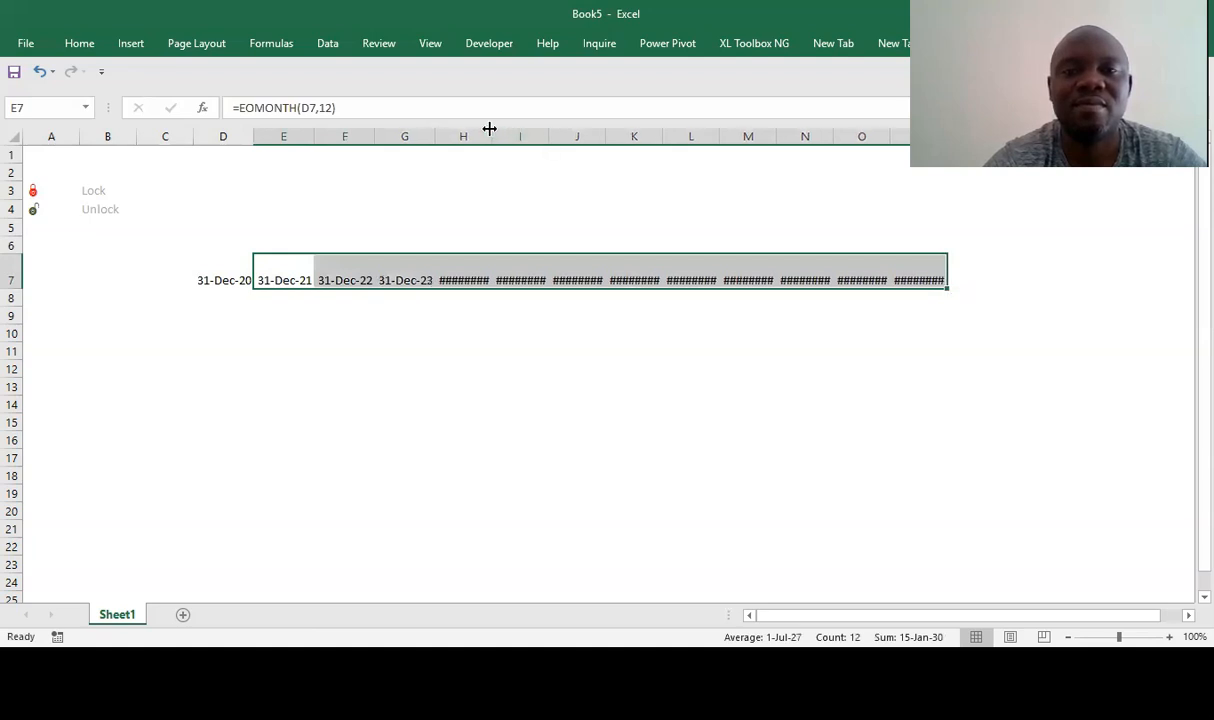
{"action": "double_click", "coordinate": [494, 129]}
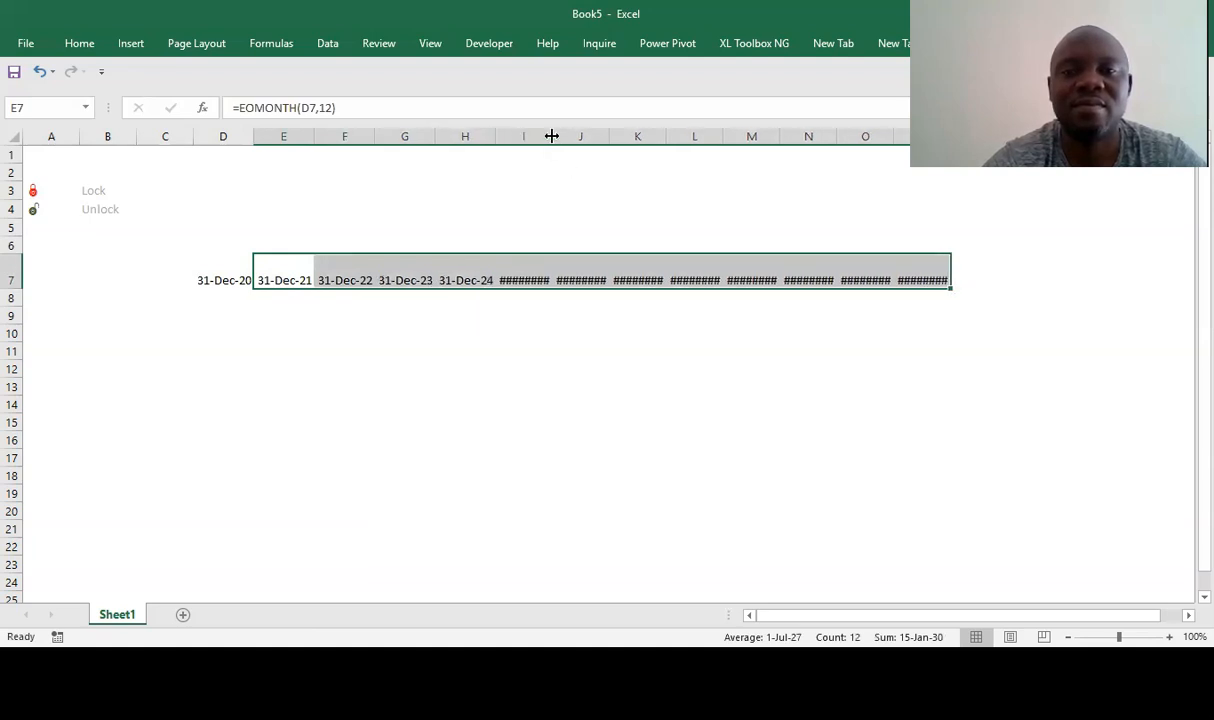
{"action": "double_click", "coordinate": [551, 136]}
{"action": "double_click", "coordinate": [610, 137]}
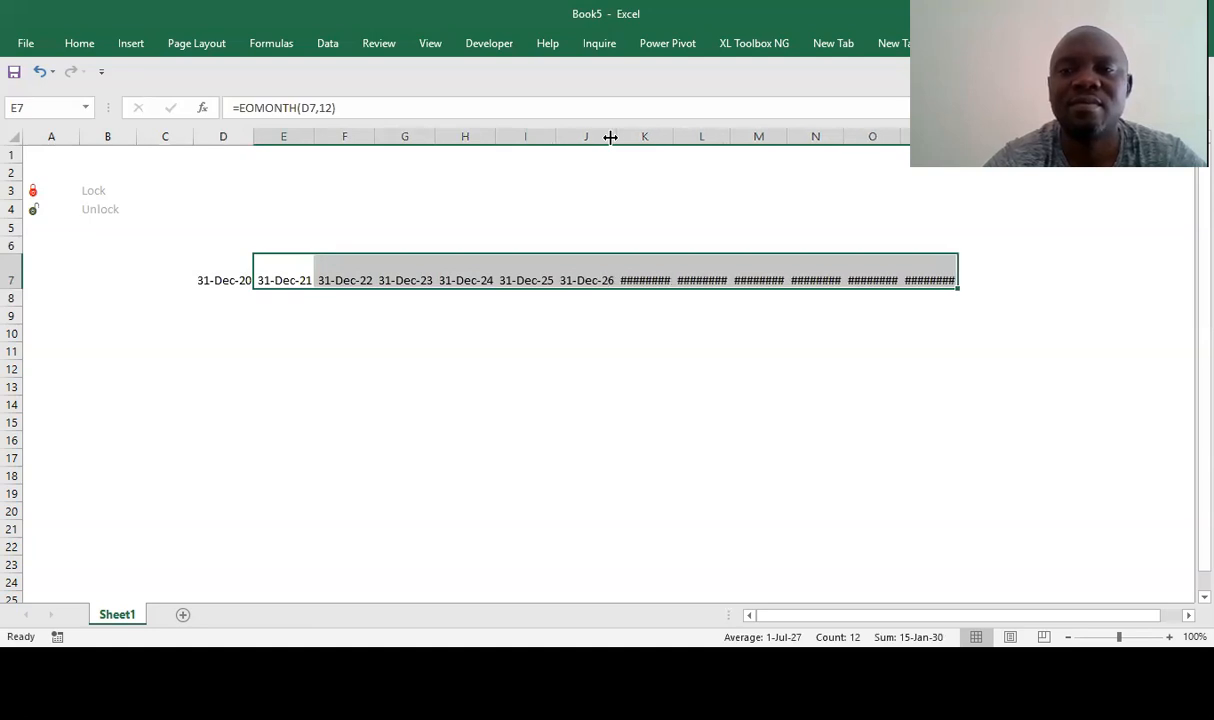
{"action": "double_click", "coordinate": [958, 136]}
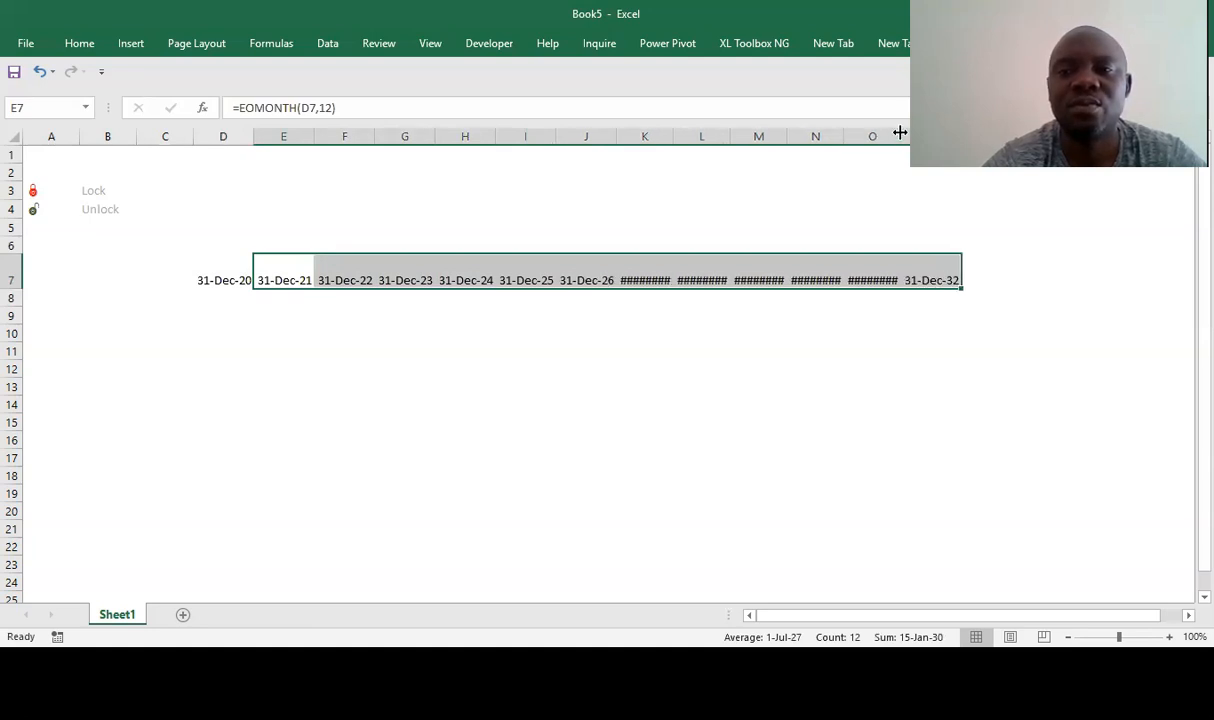
{"action": "double_click", "coordinate": [900, 132]}
{"action": "double_click", "coordinate": [841, 131]}
{"action": "double_click", "coordinate": [785, 137]}
{"action": "double_click", "coordinate": [731, 135]}
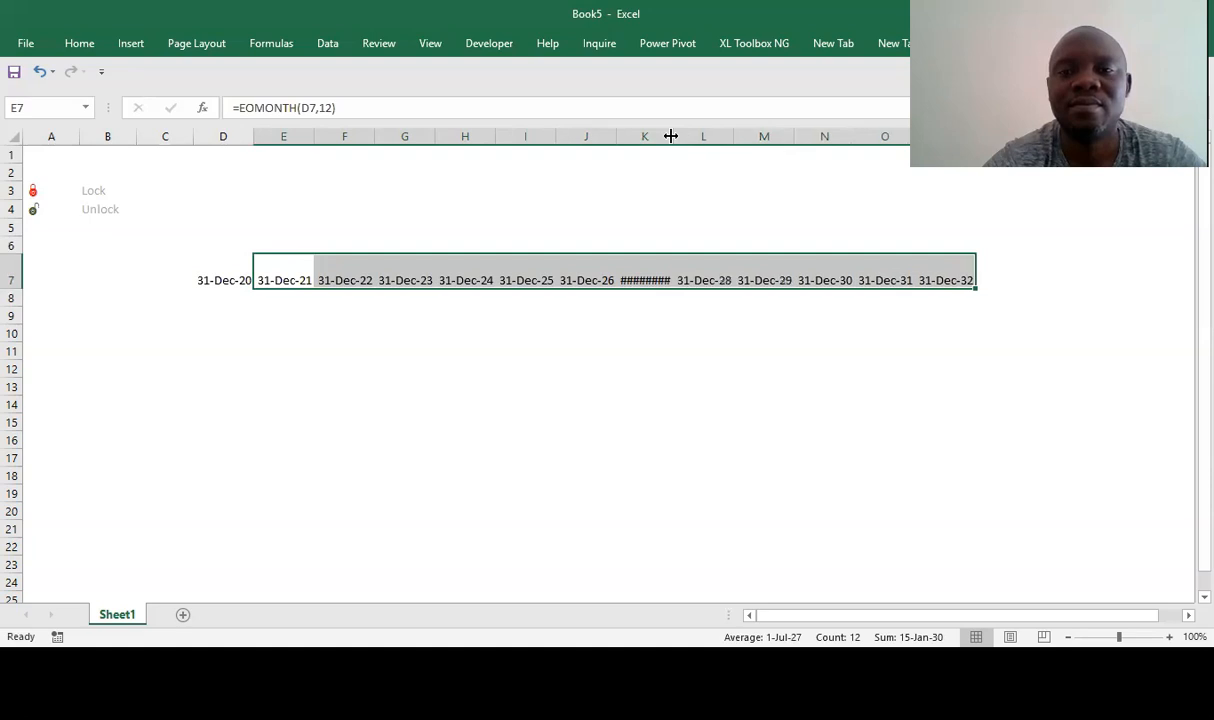
{"action": "double_click", "coordinate": [671, 136]}
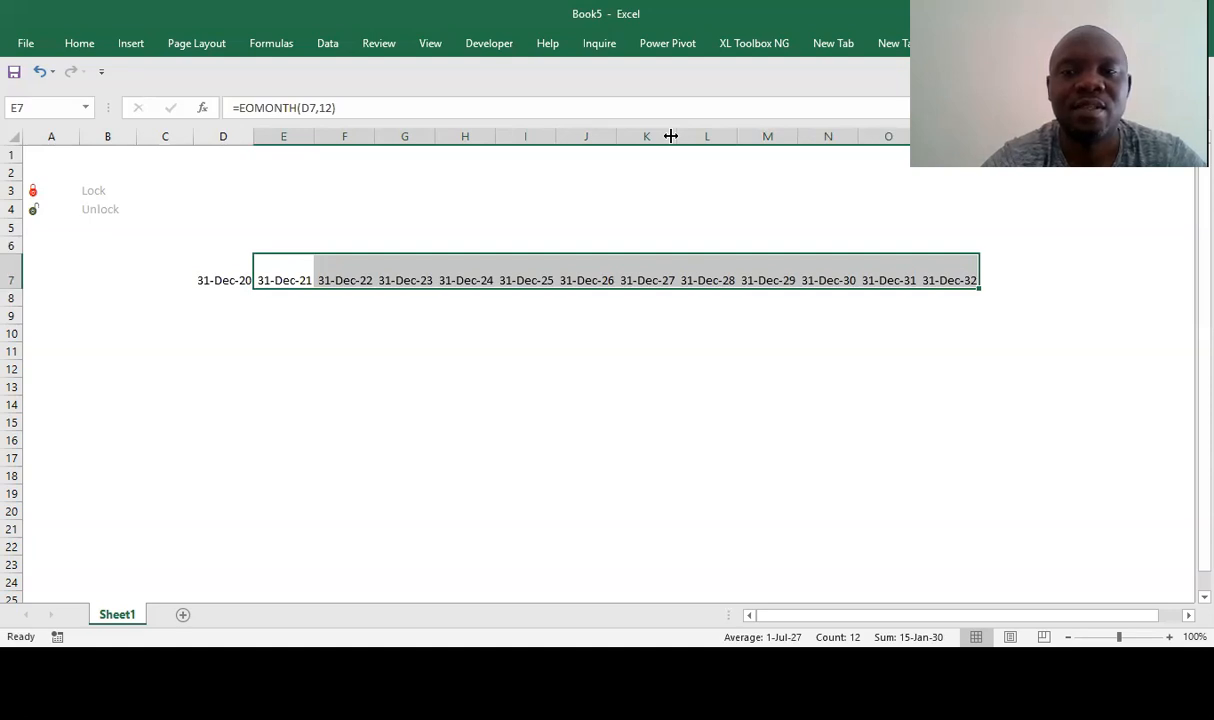
- Widen column C and enter the label EBITDA in cell C9
{"action": "left_click", "coordinate": [168, 311]}
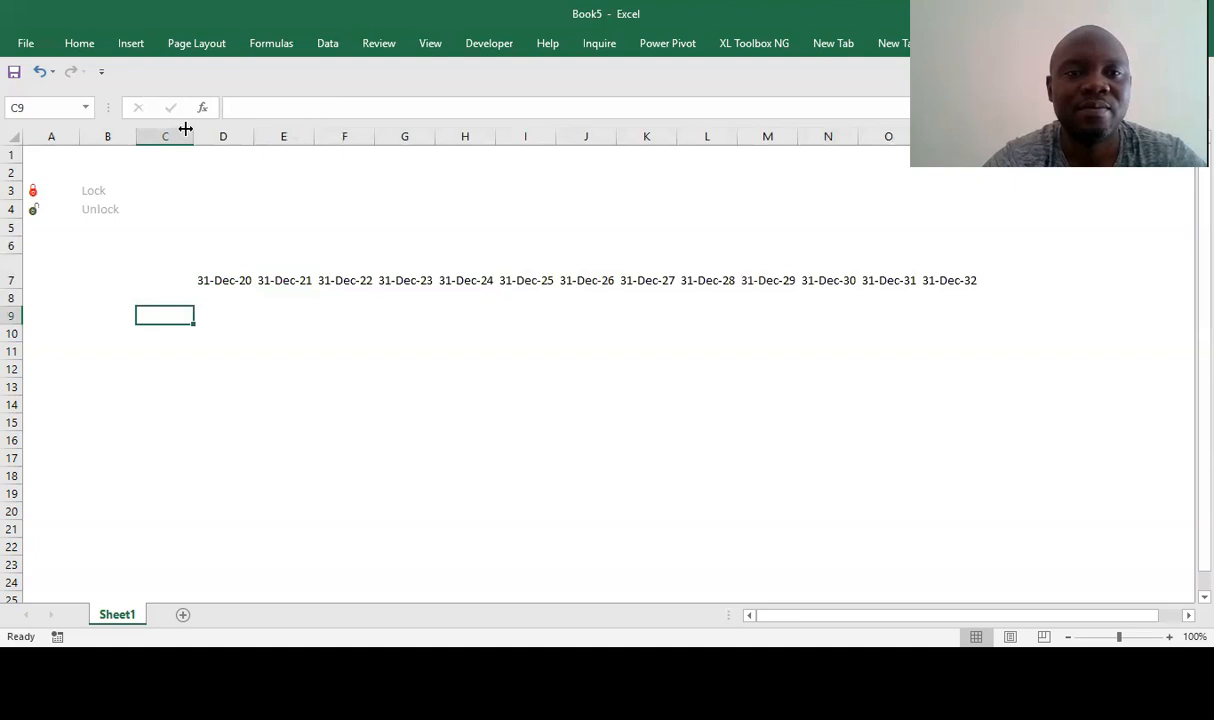
{"action": "left_click_drag", "start_coordinate": [185, 129], "coordinate": [213, 131]}
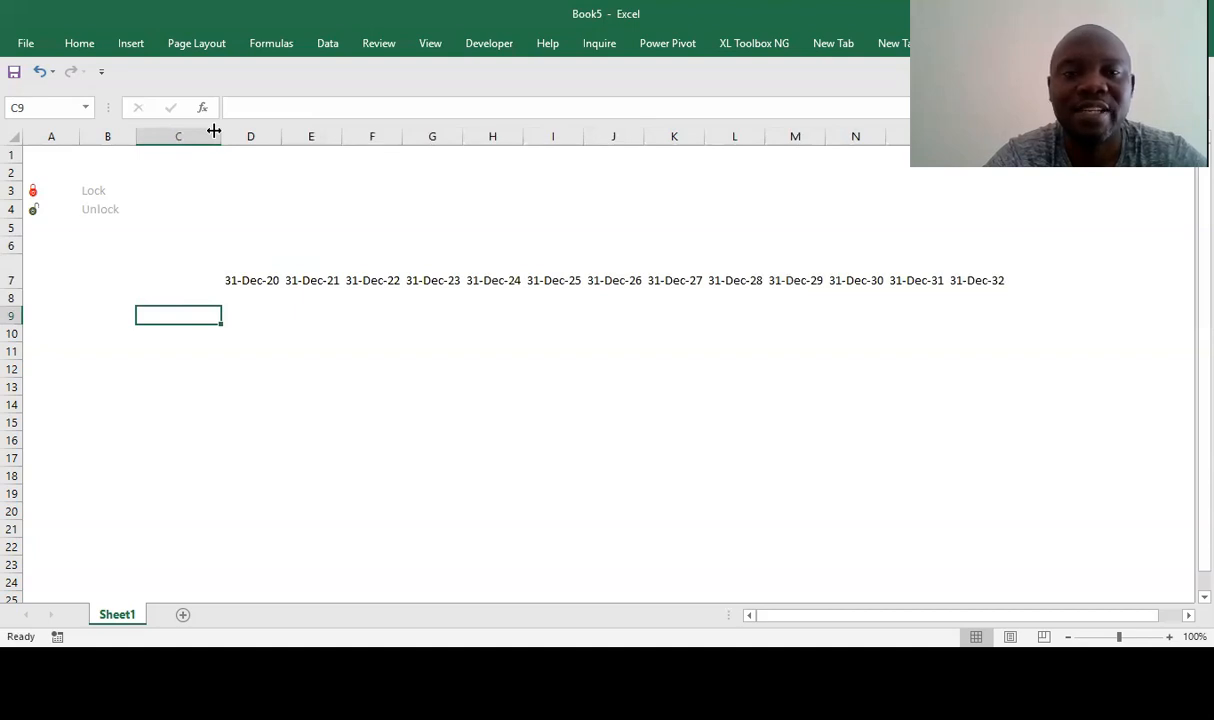
{"action": "type", "text": "EBITDA"}
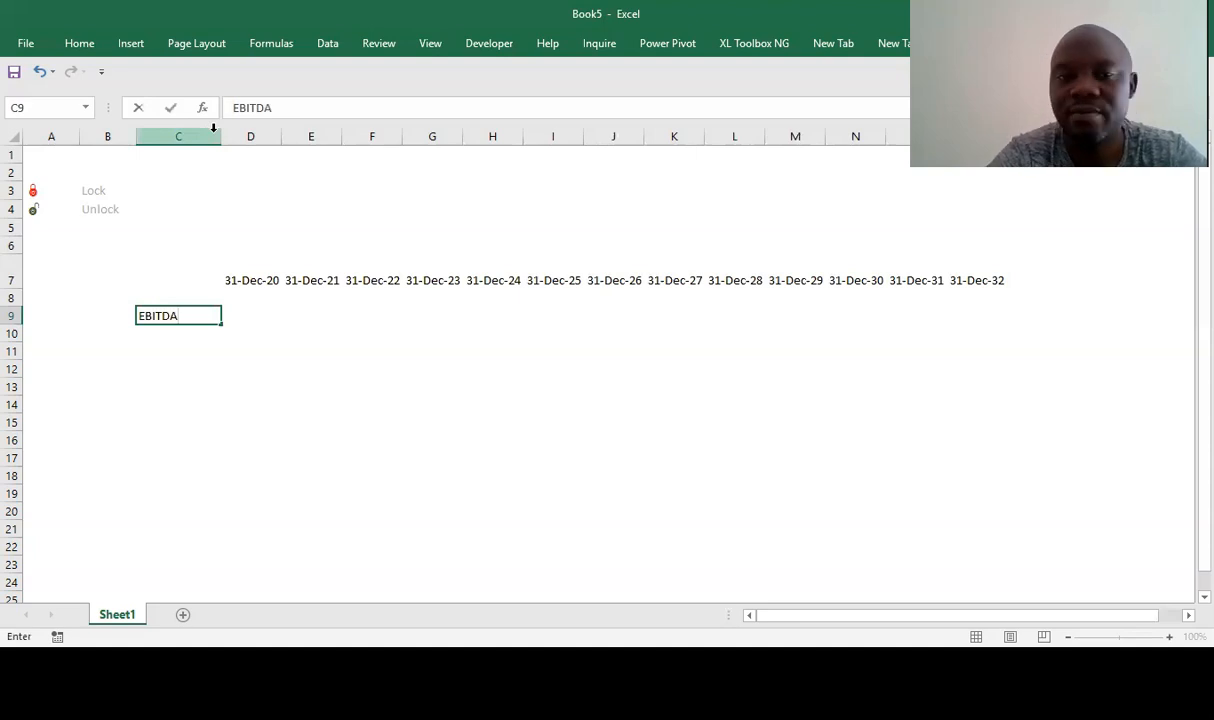
{"action": "key", "text": "Return"}
{"action": "key", "text": "Return"}
{"action": "key", "text": "Return"}
{"action": "key", "text": "Down"}
{"action": "key", "text": "Up"}
{"action": "key", "text": "Up"}
{"action": "key", "text": "Up"}
{"action": "key", "text": "Up"}
- Enter =RANDBETWEEN(2000,2800) in cell D9 and fill it across the EBITDA row to column P
{"action": "key", "text": "Right"}
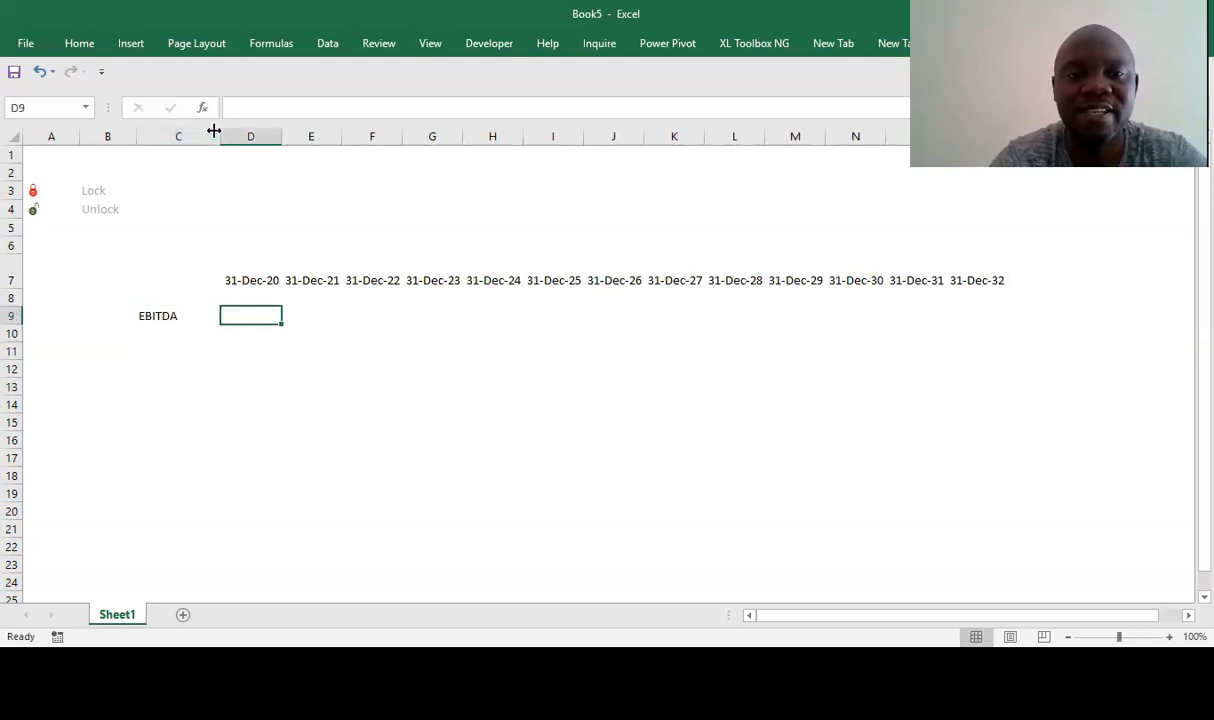
{"action": "key", "text": "shift+Right"}
{"action": "key", "text": "shift+Right"}
{"action": "key", "text": "shift+Right"}
{"action": "key", "text": "shift+Right"}
{"action": "key", "text": "shift+Right"}
{"action": "key", "text": "shift+Right"}
{"action": "key", "text": "shift+Right"}
{"action": "key", "text": "shift+Right"}
{"action": "key", "text": "shift+Right"}
{"action": "key", "text": "shift+Right"}
{"action": "key", "text": "shift+Right"}
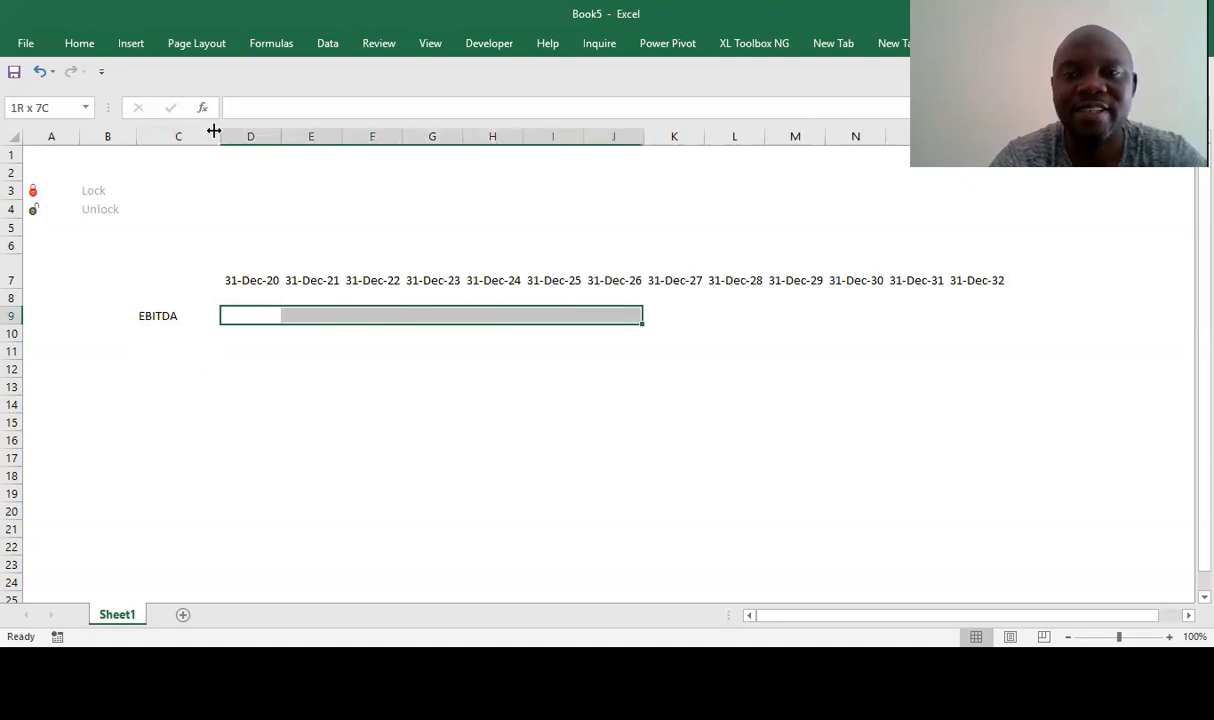
{"action": "key", "text": "shift+Right"}
{"action": "key", "text": "shift+Right"}
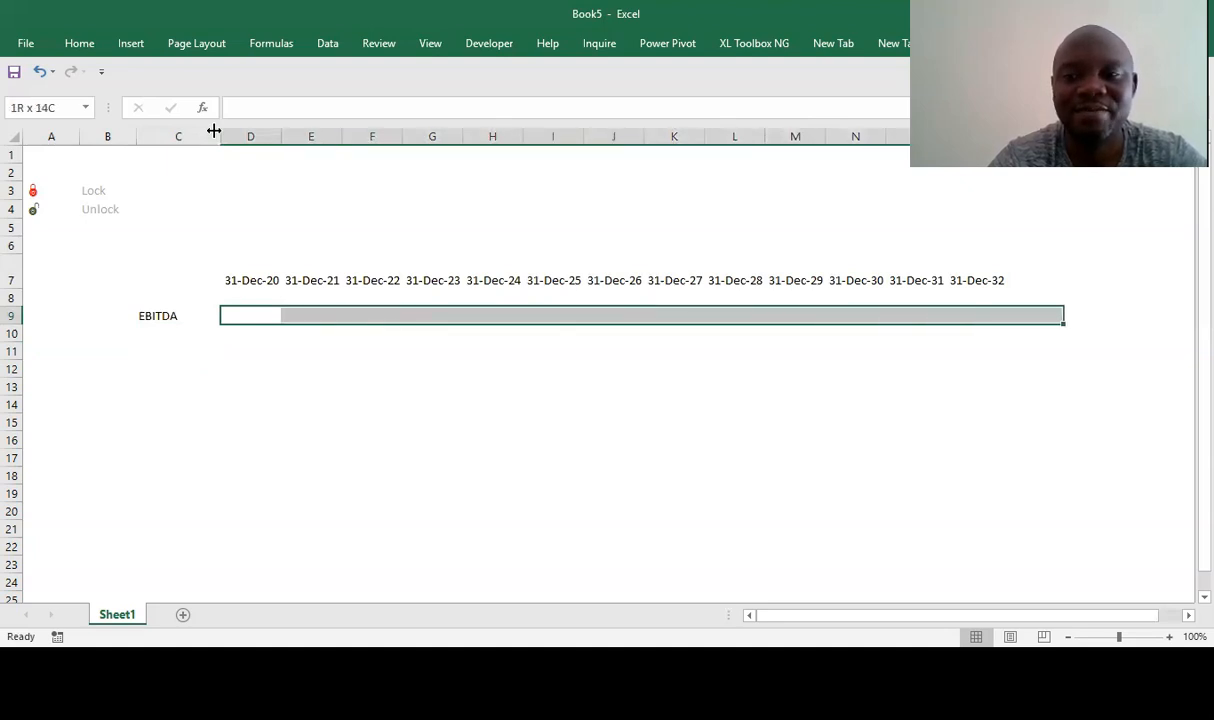
{"action": "key", "text": "shift+Left"}
{"action": "type", "text": "="}
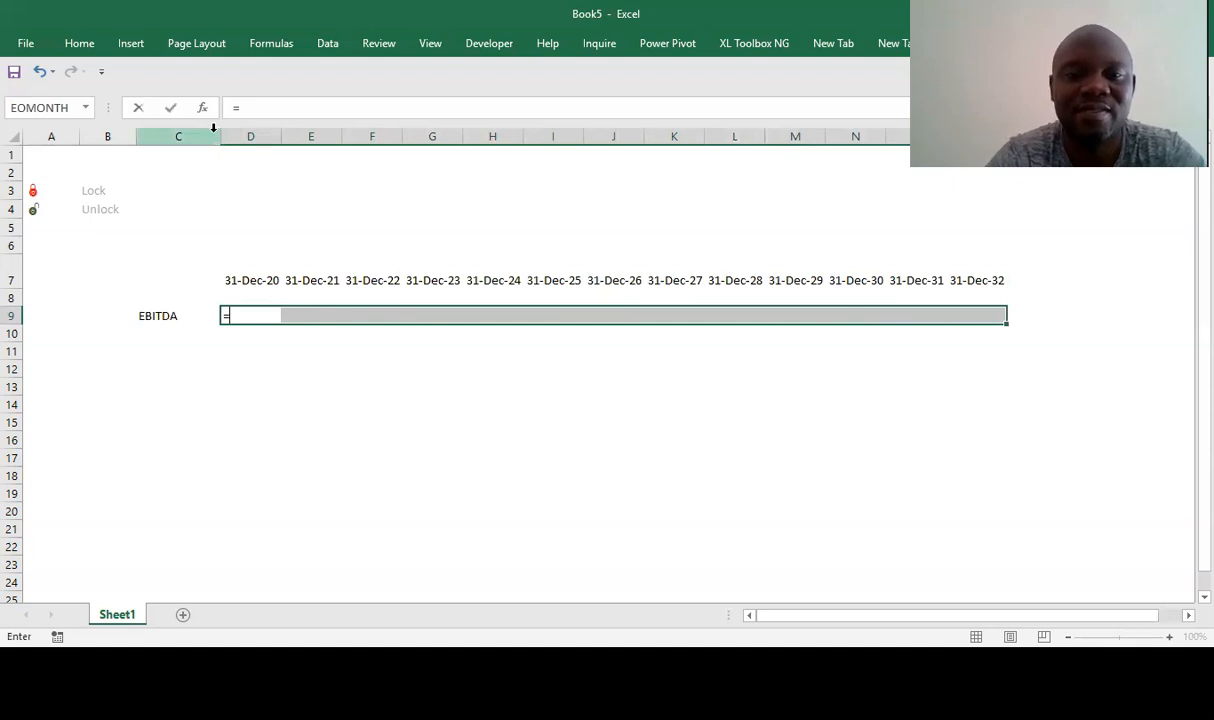
{"action": "type", "text": "rand"}
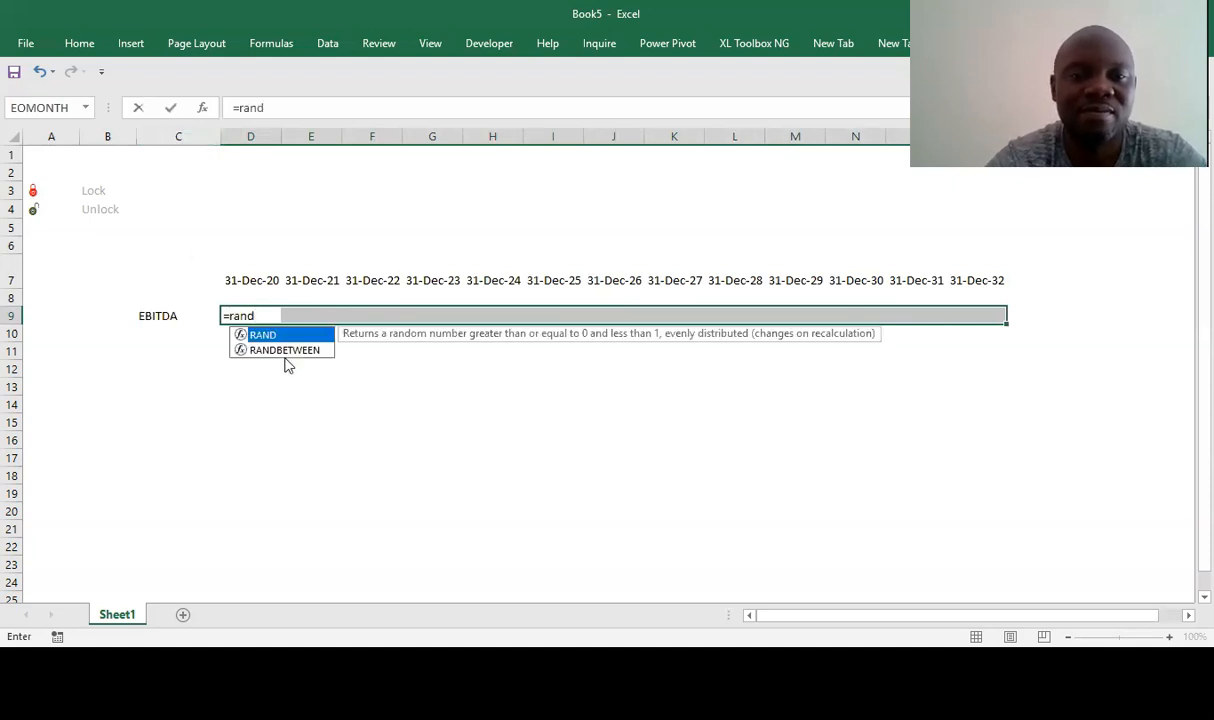
{"action": "left_click", "coordinate": [284, 351]}
{"action": "double_click", "coordinate": [283, 351]}
{"action": "type", "text": "2"}
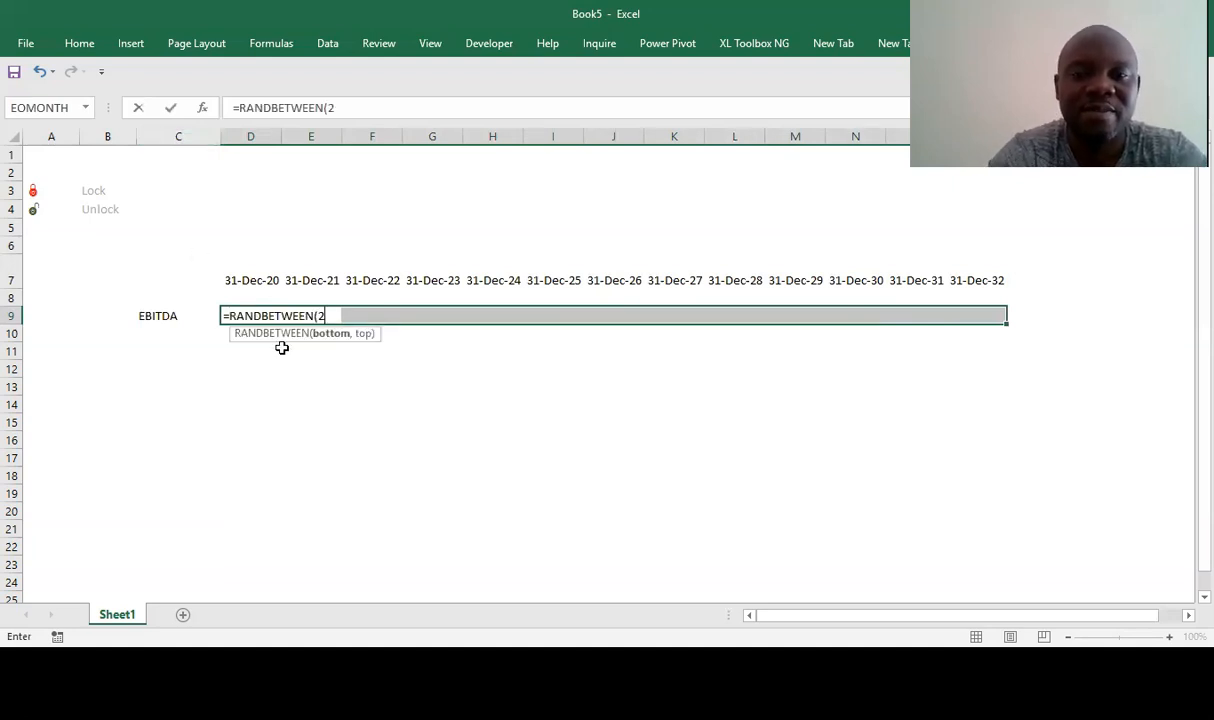
{"action": "type", "text": "000,2800"}
{"action": "key", "text": "Return"}
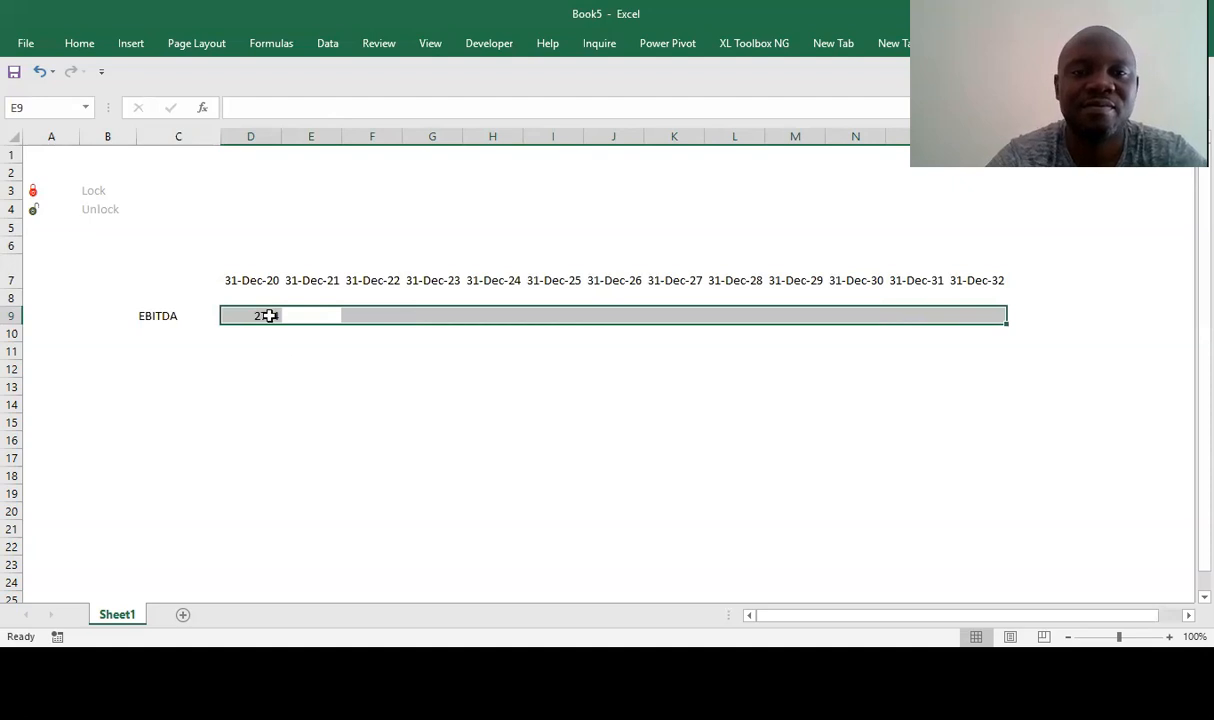
{"action": "left_click", "coordinate": [268, 315]}
{"action": "left_click_drag", "start_coordinate": [283, 322], "coordinate": [987, 342]}
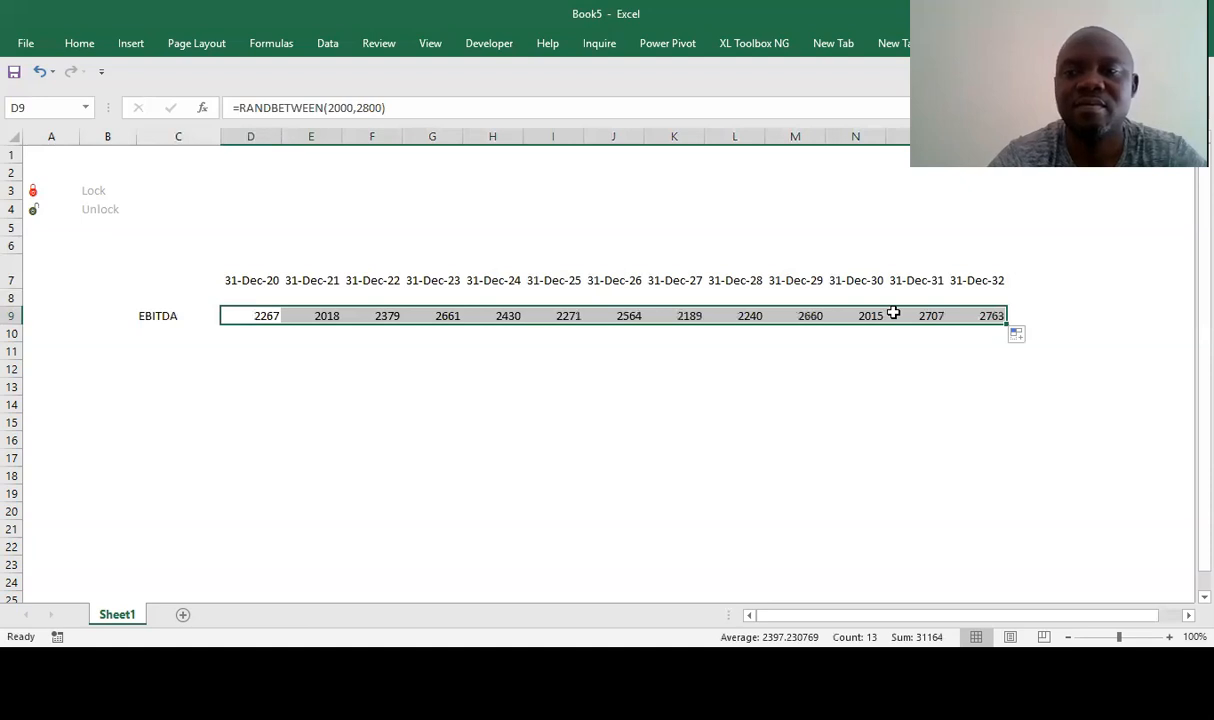
- Format the EBITDA figures in D9:P9 with comma style and no decimal places
{"action": "right_click", "coordinate": [893, 313]}
{"action": "left_click", "coordinate": [1092, 219]}
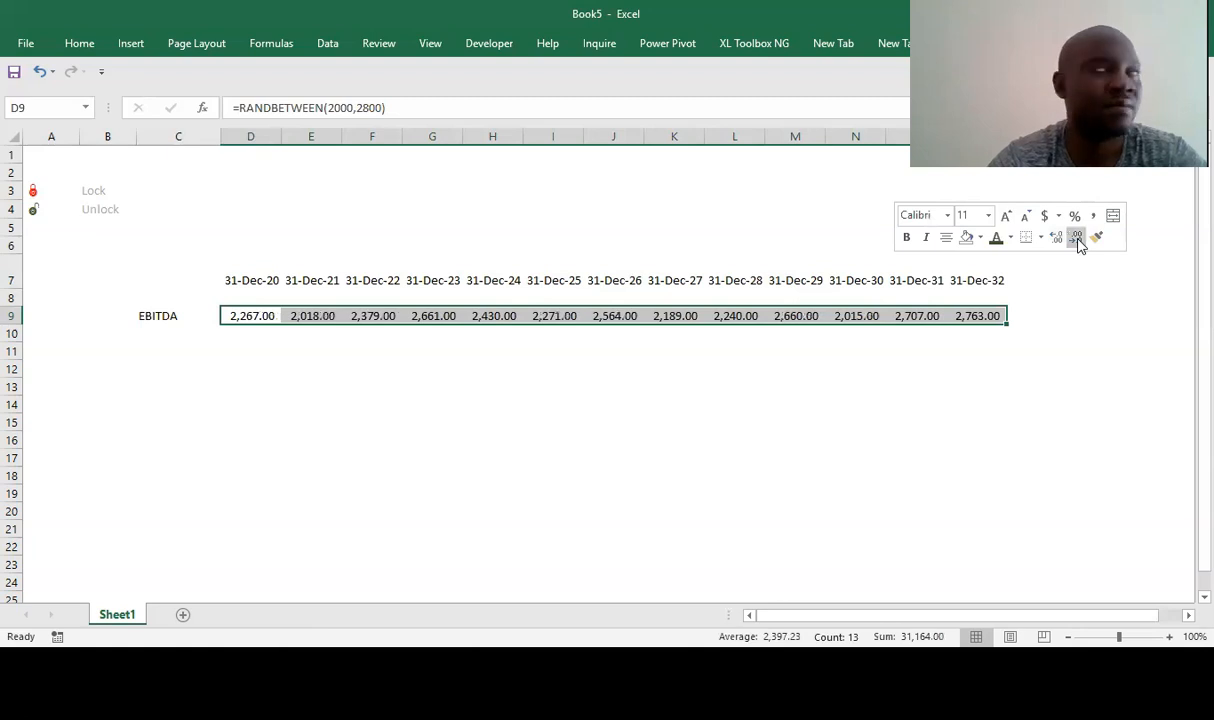
{"action": "double_click", "coordinate": [1077, 240]}
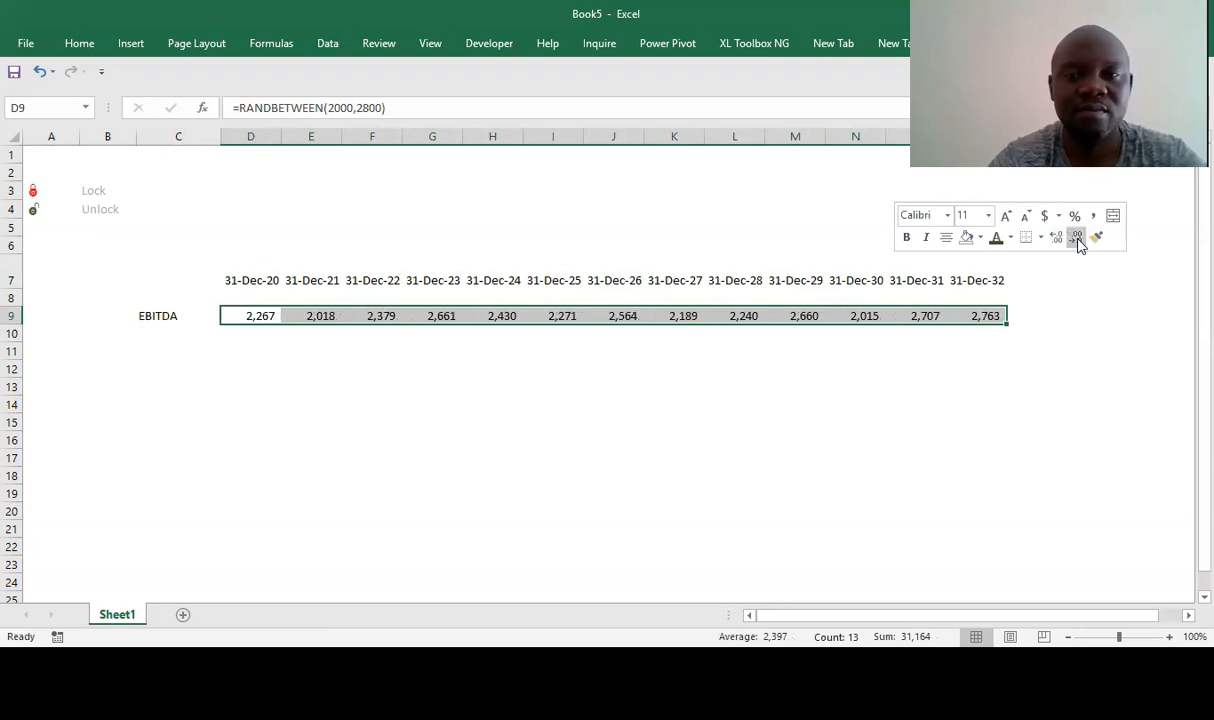
- Replace the random-number formulas in D9:P9 with their static values
{"action": "key", "text": "ctrl+c"}
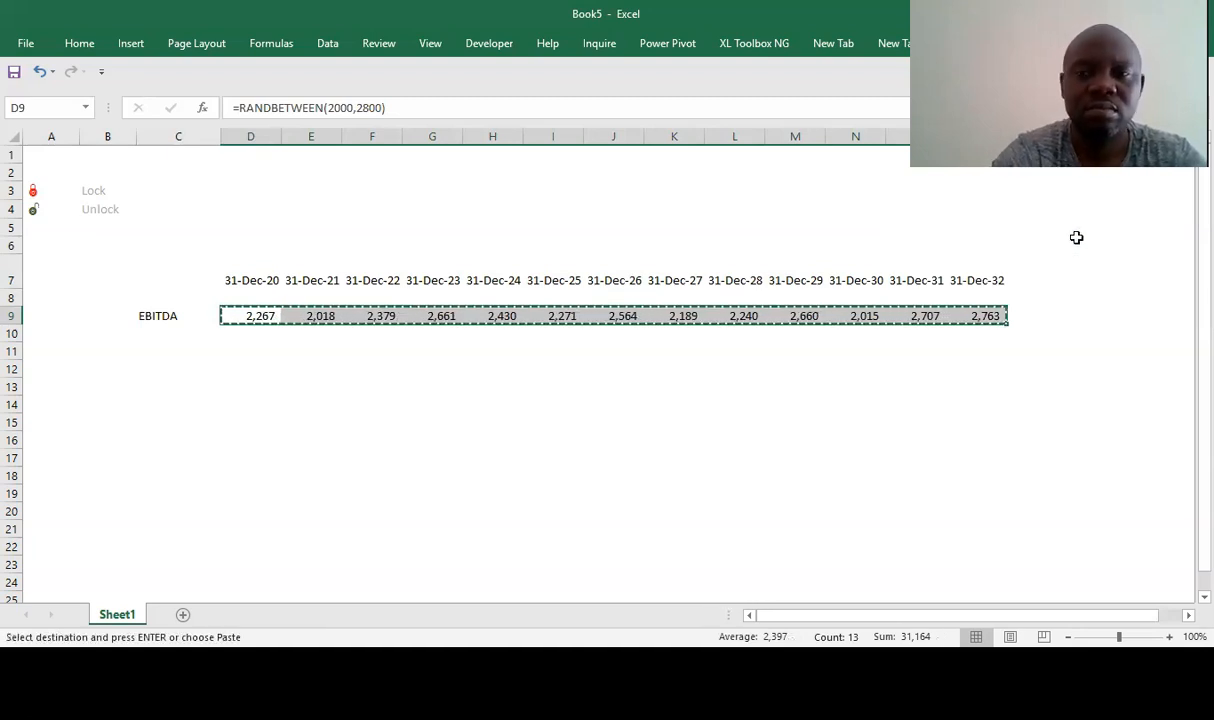
{"action": "key", "text": "ctrl+alt+v"}
{"action": "key", "text": "v"}
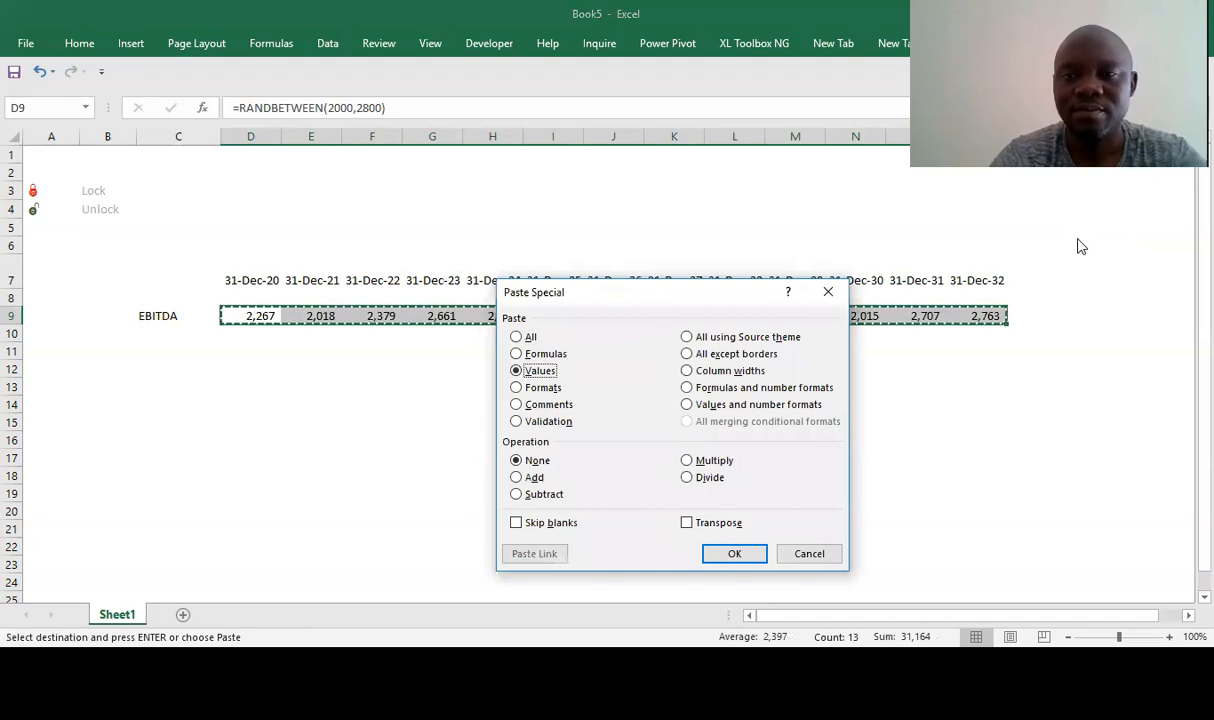
{"action": "key", "text": "Return"}
{"action": "key", "text": "Escape"}
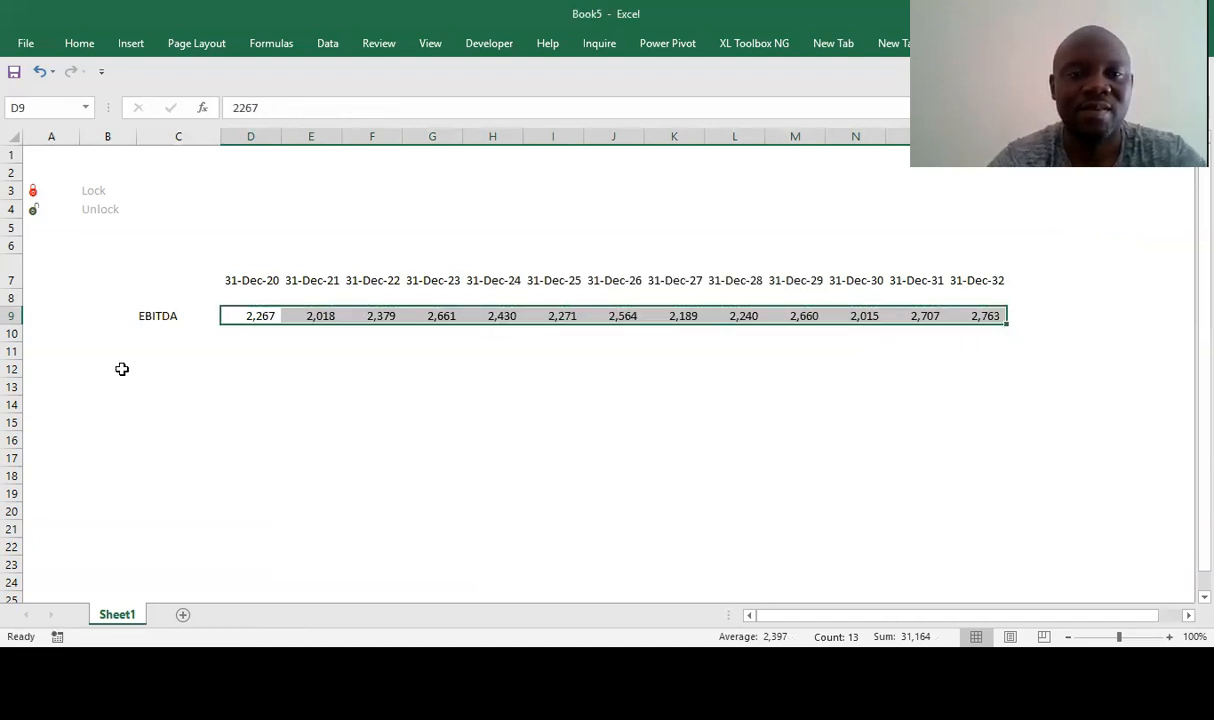
- Enter the row label Snr Debt Service in cell C11
{"action": "left_click", "coordinate": [165, 351]}
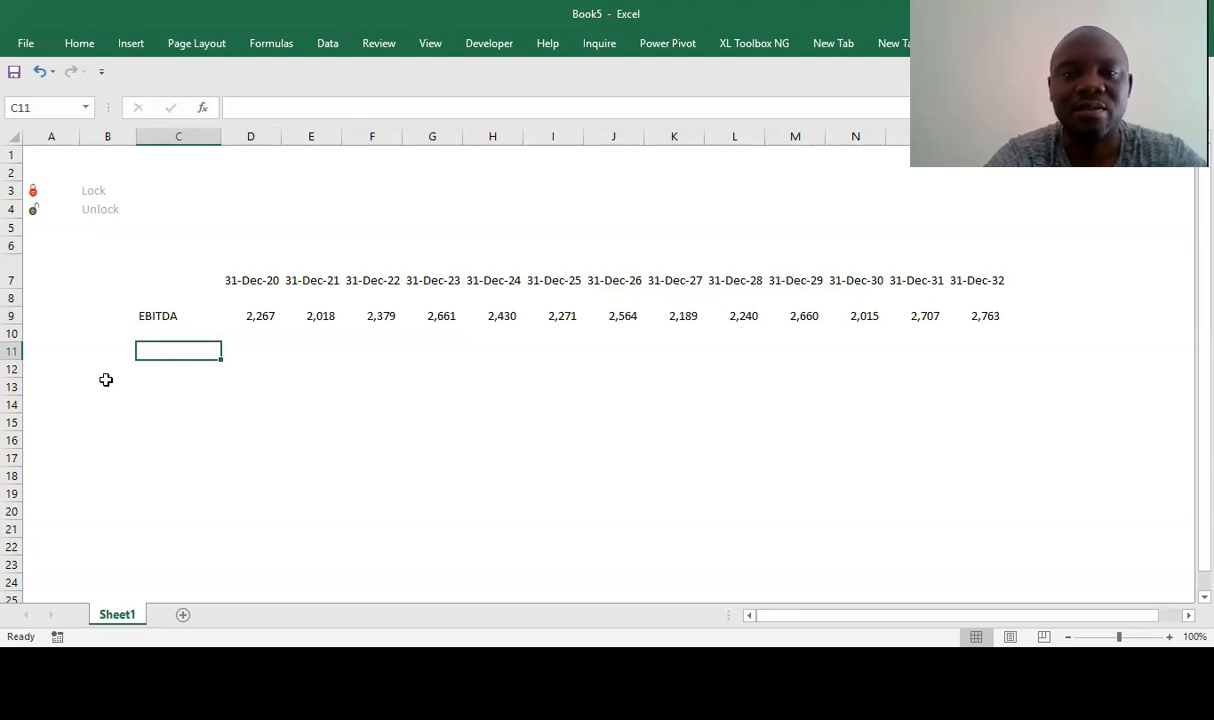
{"action": "type", "text": "Se"}
{"action": "type", "text": "mi"}
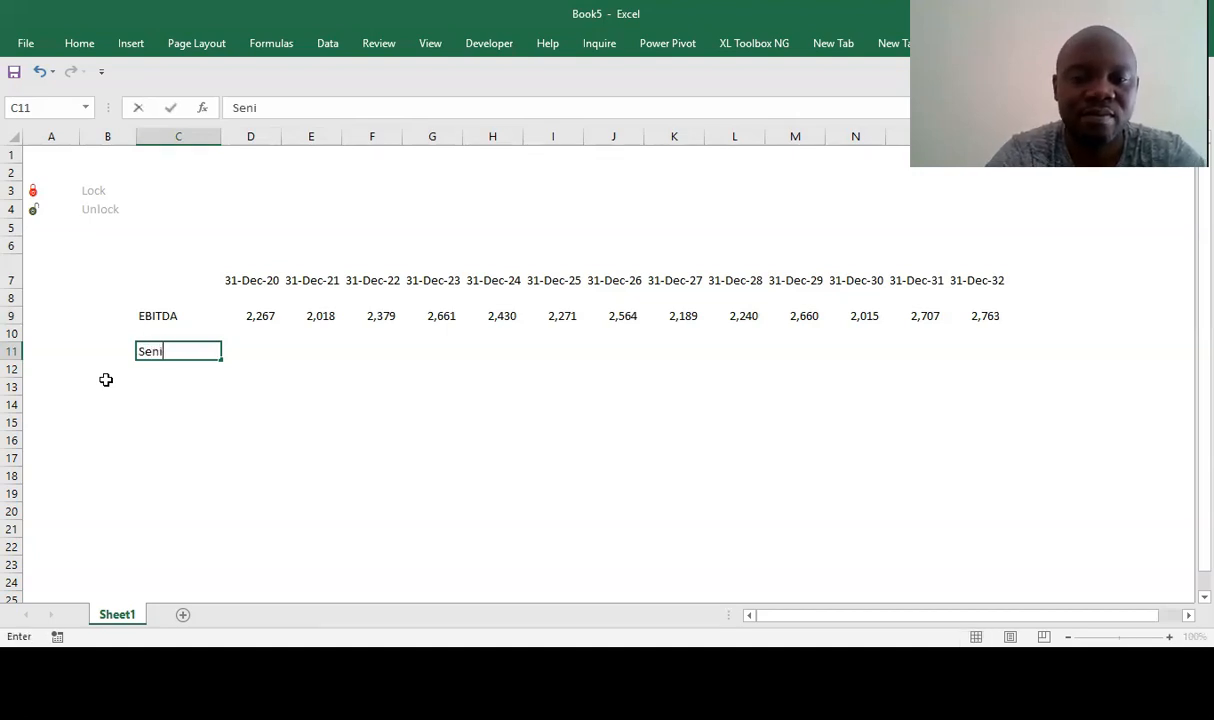
{"action": "key", "text": "BackSpace"}
{"action": "key", "text": "BackSpace"}
{"action": "key", "text": "BackSpace"}
{"action": "type", "text": "nr D"}
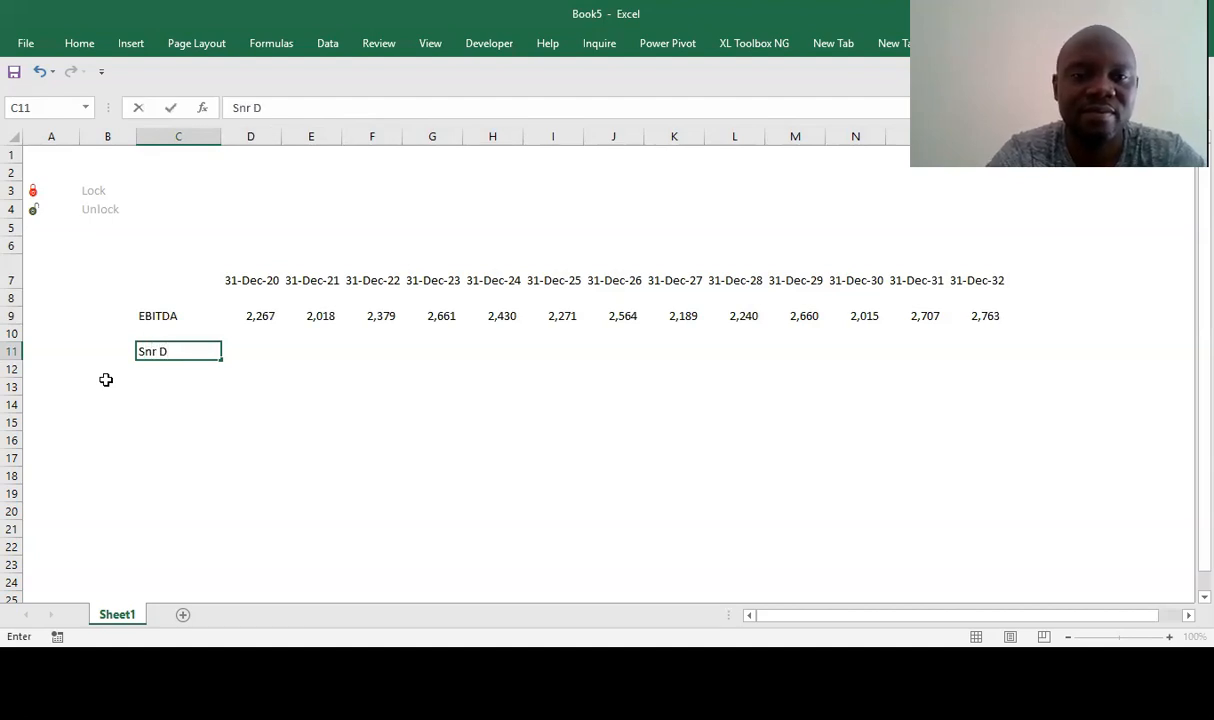
{"action": "type", "text": "ebt "}
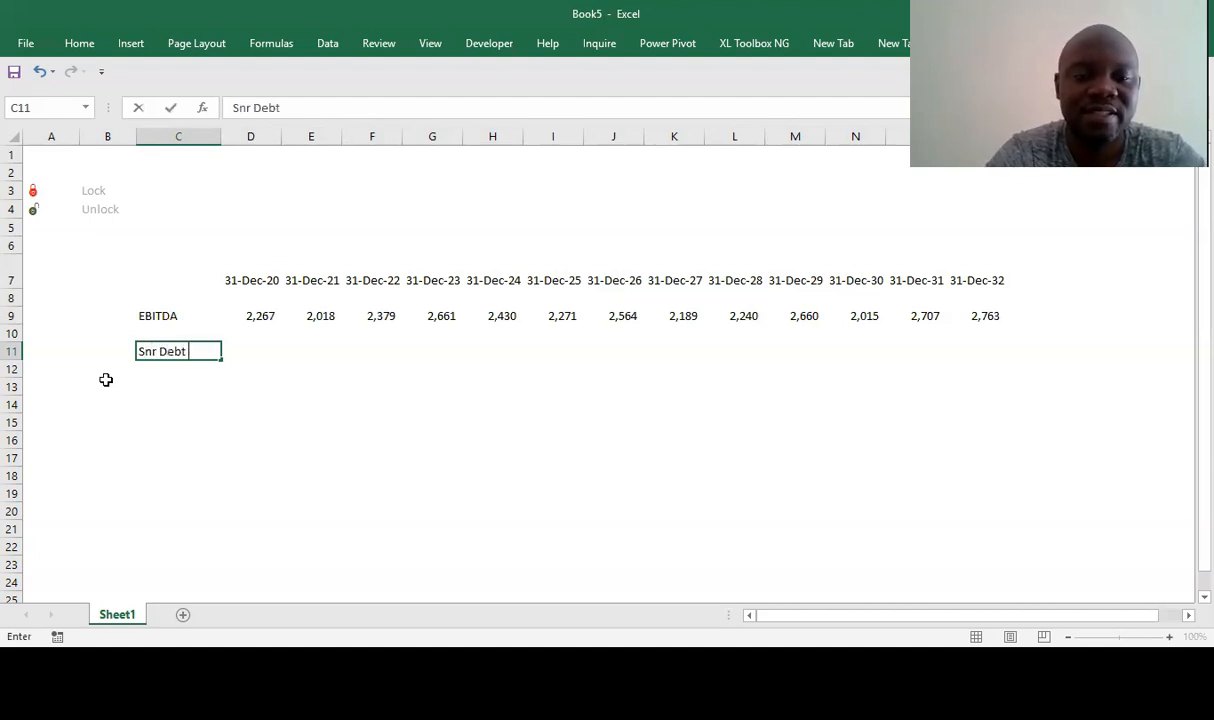
{"action": "type", "text": "Service"}
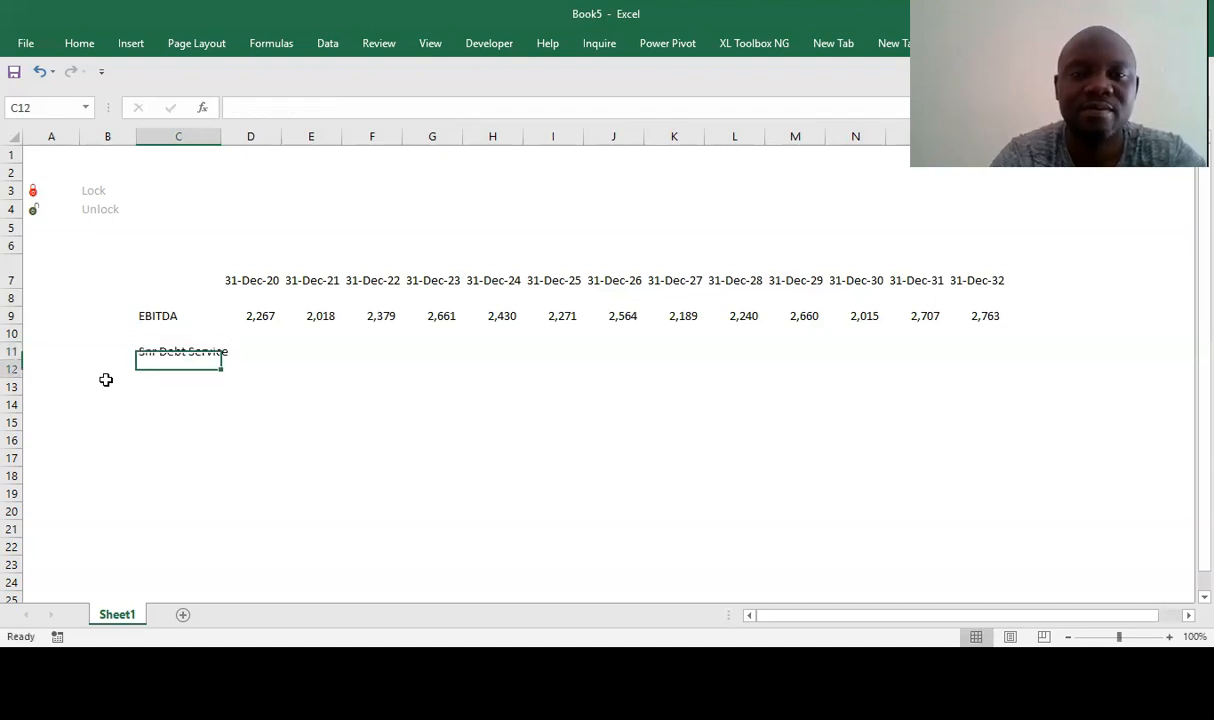
- Widen column C so the Snr Debt Service label fits inside it
{"action": "key", "text": "Return"}
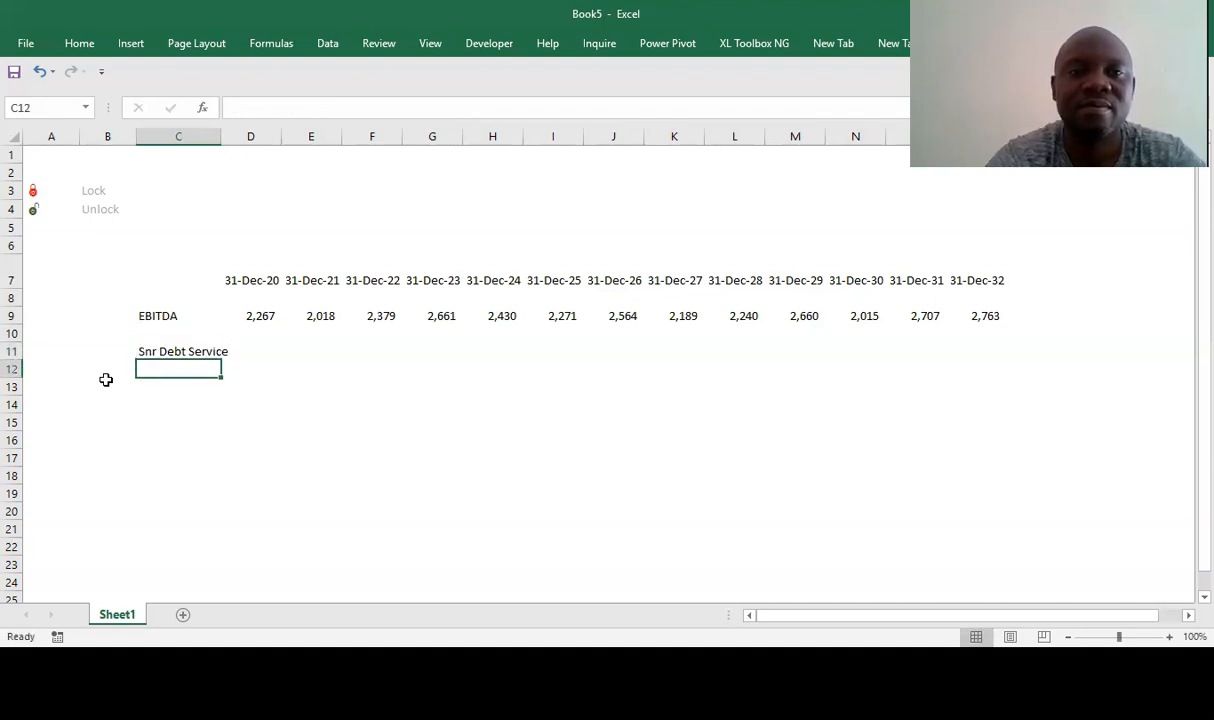
{"action": "left_click_drag", "start_coordinate": [217, 131], "coordinate": [244, 131]}
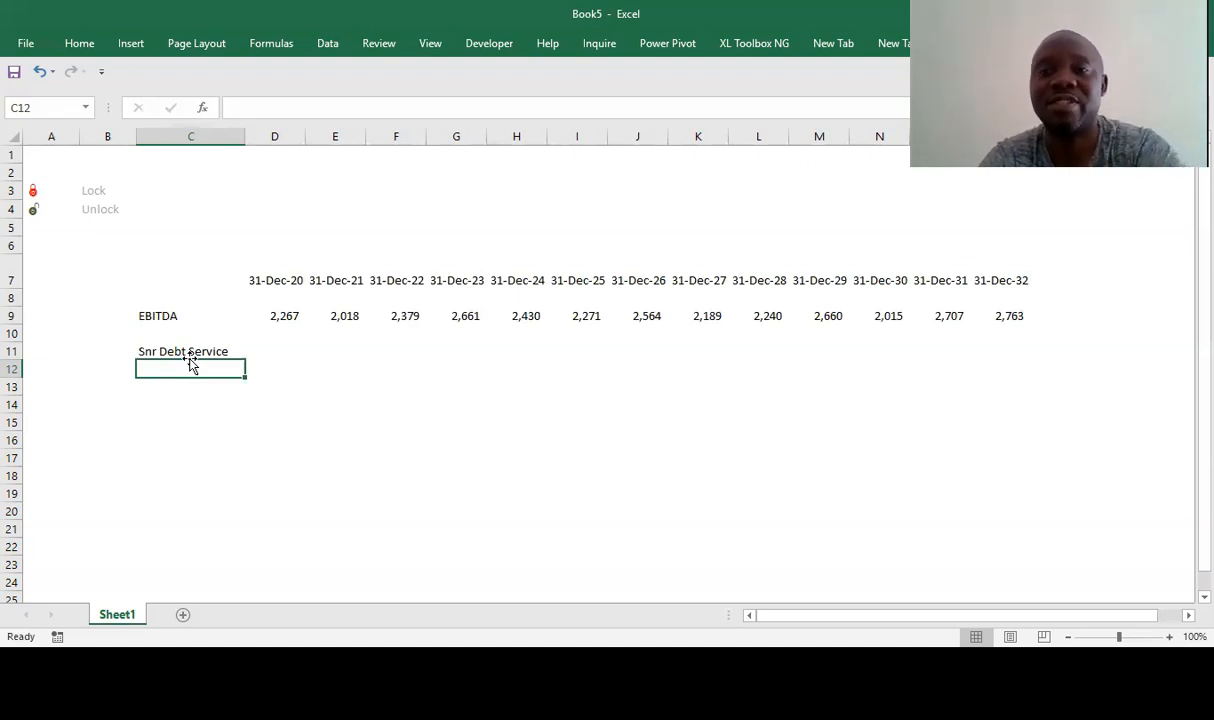
- Try to fill D11:P11 with the single array formula =RANDBETWEEN(1500,1900), and clear the range
{"action": "left_click", "coordinate": [190, 357]}
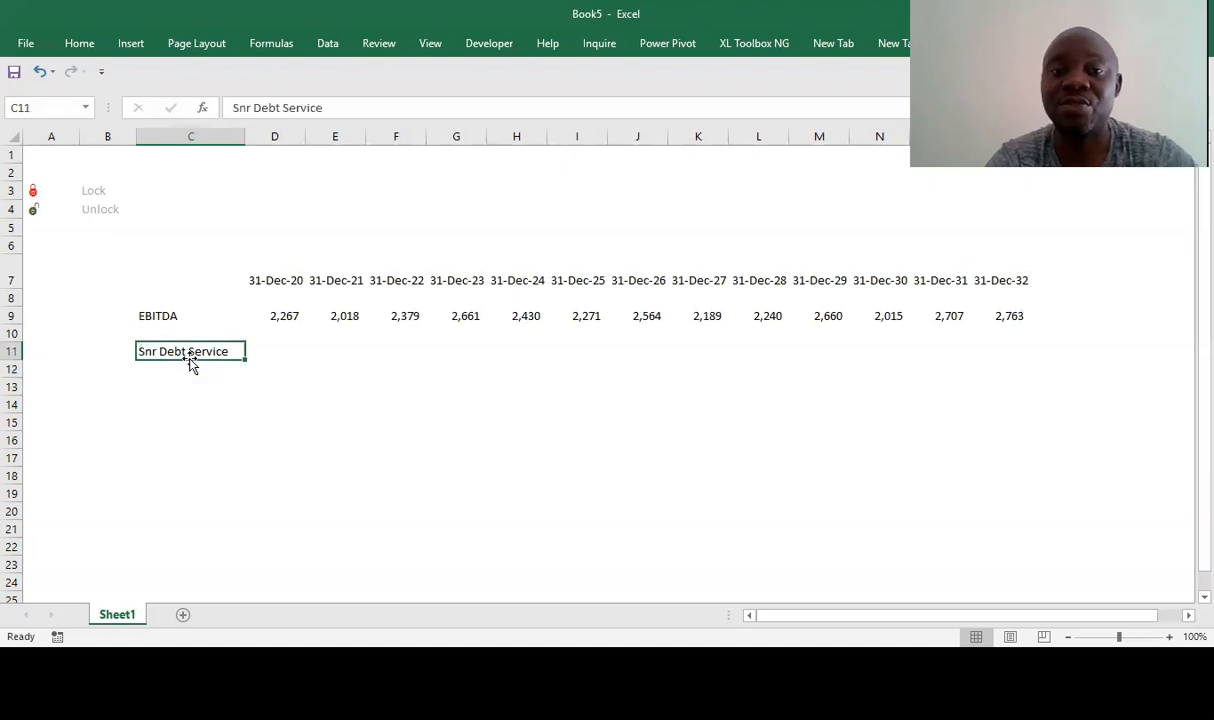
{"action": "key", "text": "Right"}
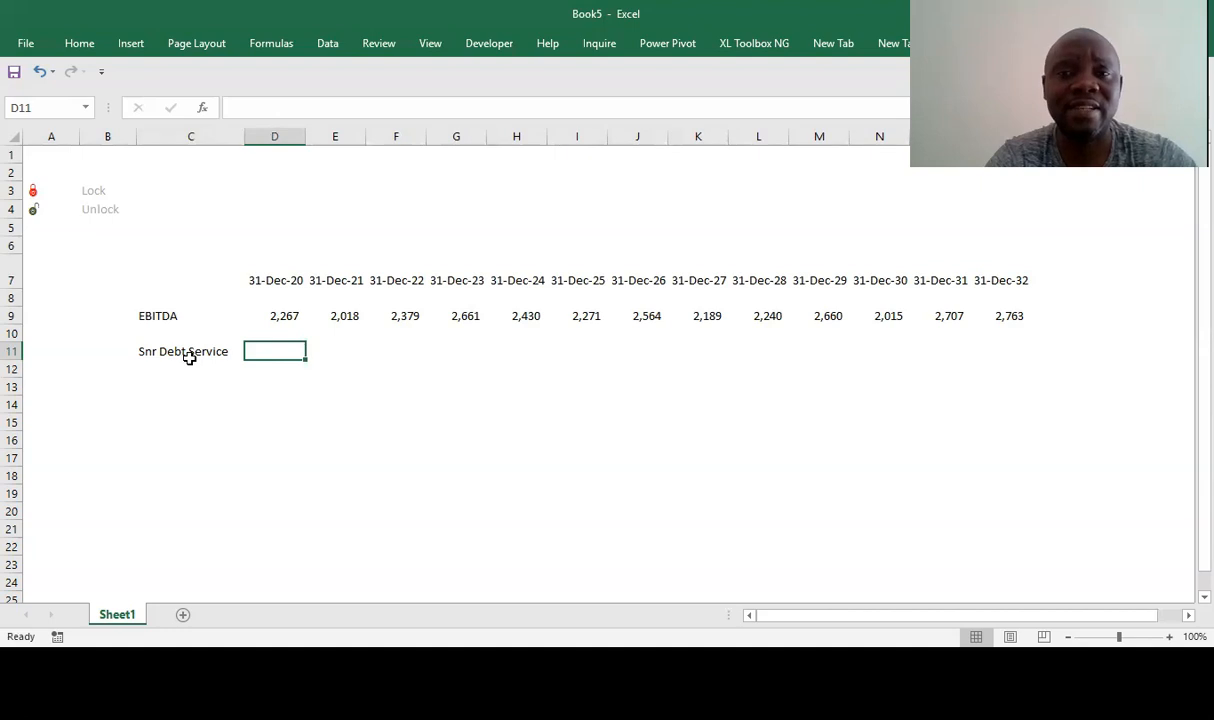
{"action": "key", "text": "shift+Right"}
{"action": "key", "text": "shift+Right"}
{"action": "key", "text": "shift+Right"}
{"action": "key", "text": "shift+Right"}
{"action": "key", "text": "shift+Right"}
{"action": "key", "text": "shift+Right"}
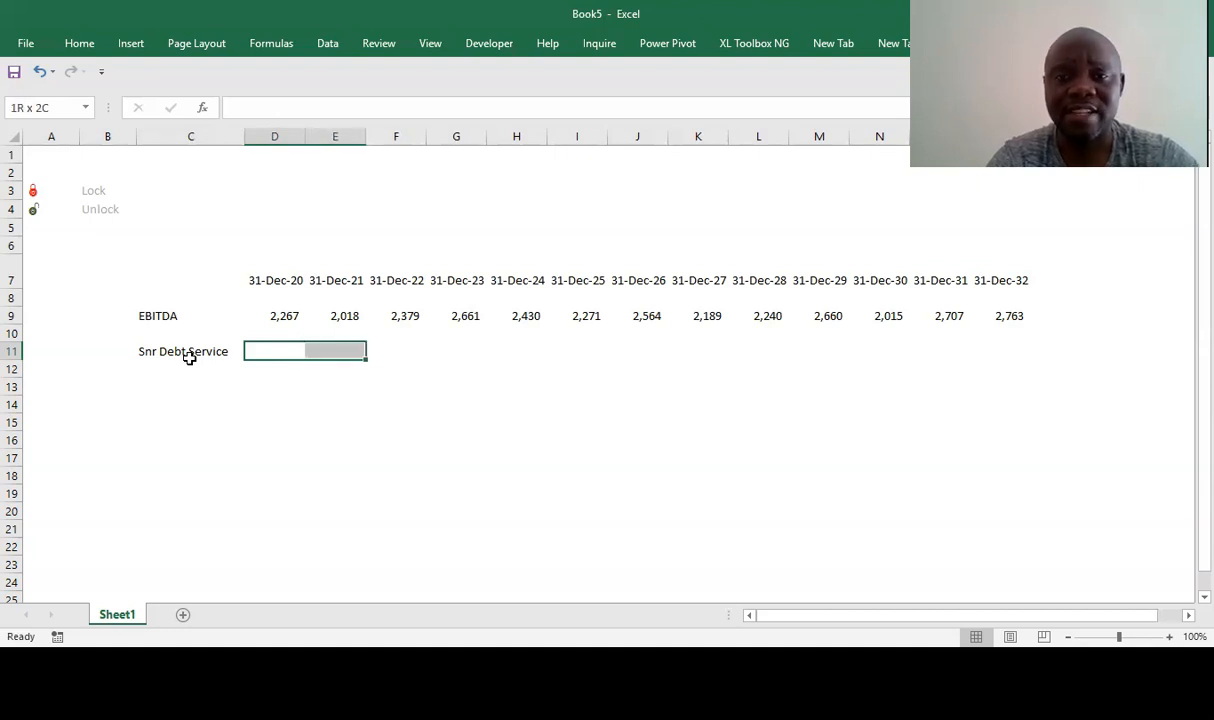
{"action": "key", "text": "shift+Right"}
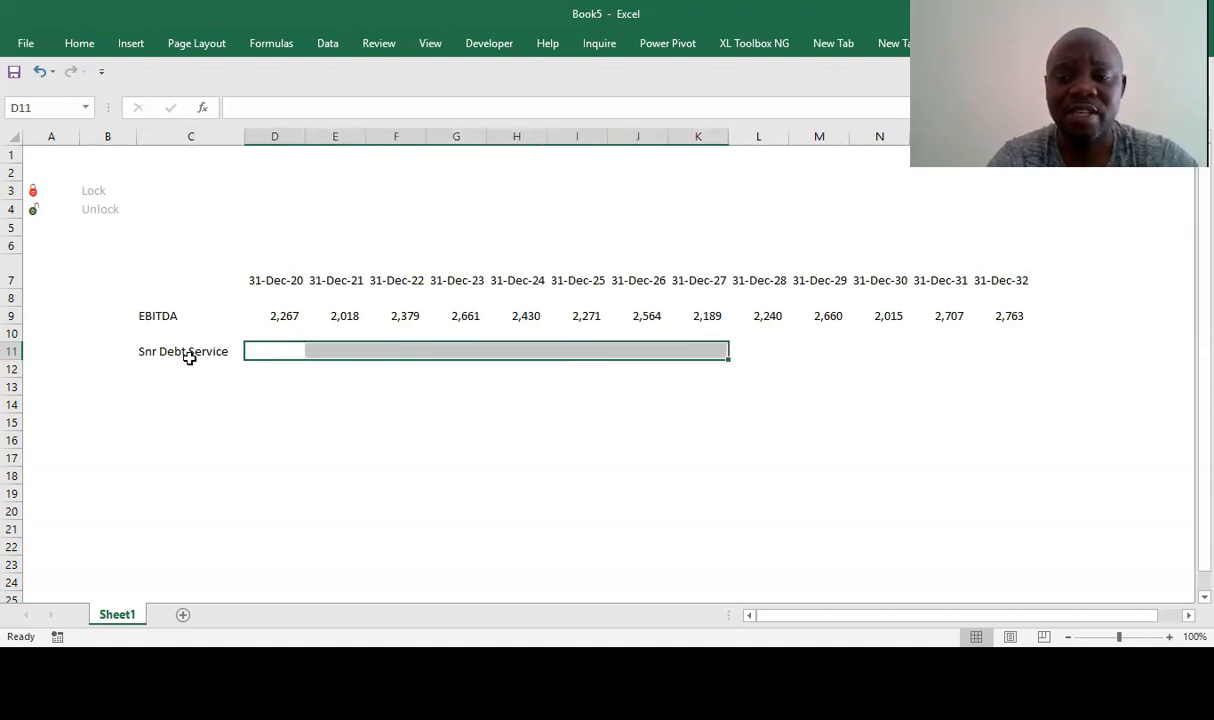
{"action": "key", "text": "Left"}
{"action": "key", "text": "Right"}
{"action": "key", "text": "shift+Right"}
{"action": "key", "text": "shift+Right"}
{"action": "key", "text": "shift+Right"}
{"action": "key", "text": "shift+Right"}
{"action": "key", "text": "shift+Right"}
{"action": "key", "text": "shift+Right"}
{"action": "key", "text": "shift+Right"}
{"action": "key", "text": "shift+Right"}
{"action": "key", "text": "shift+Right"}
{"action": "key", "text": "shift+Right"}
{"action": "key", "text": "shift+Right"}
{"action": "key", "text": "shift+Right"}
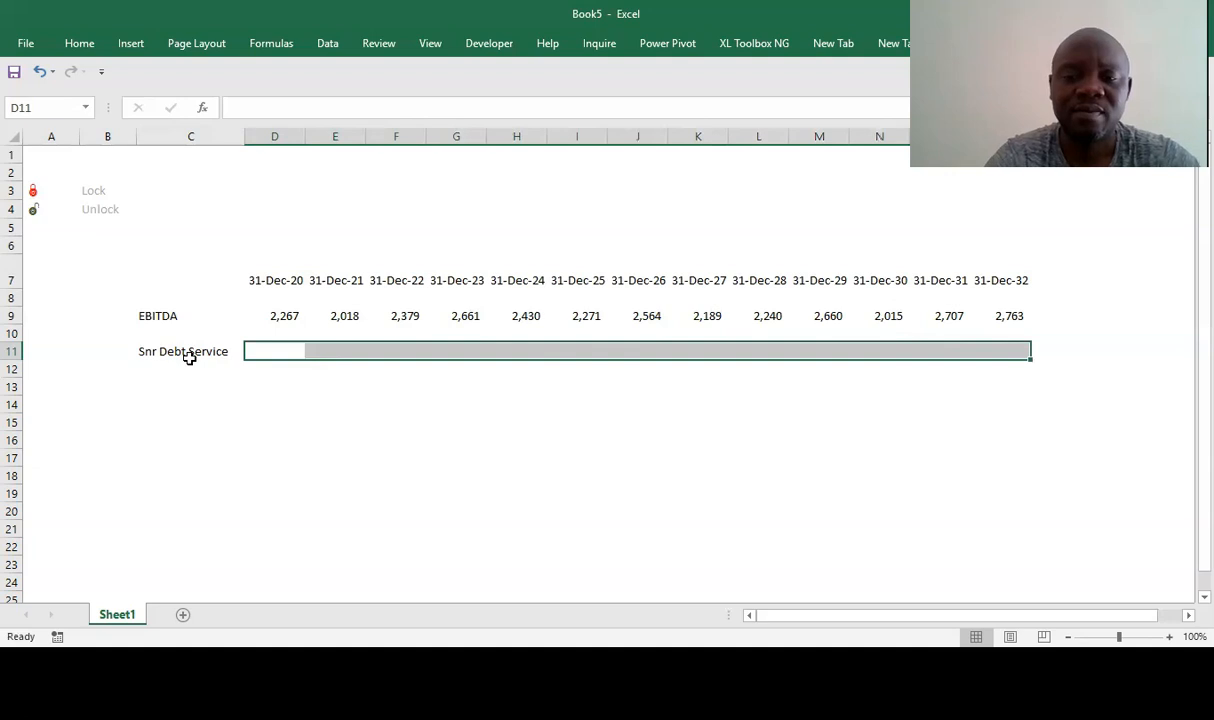
{"action": "type", "text": "="}
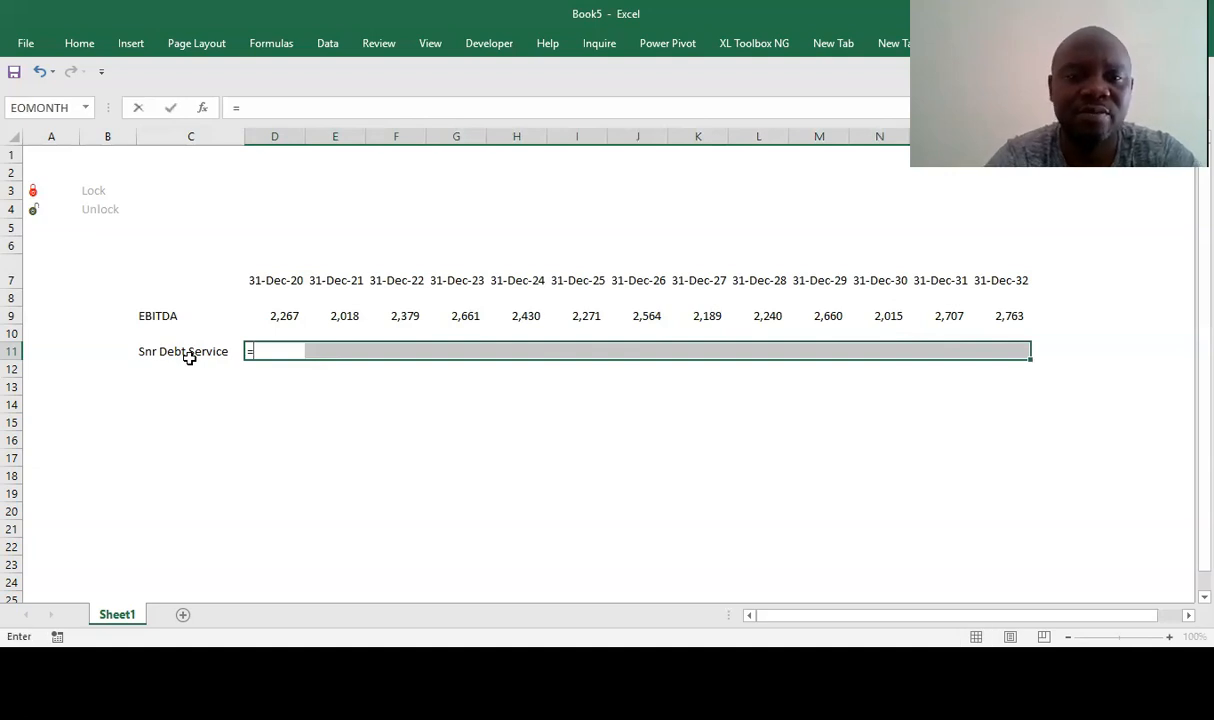
{"action": "type", "text": "ran"}
{"action": "left_click", "coordinate": [302, 388]}
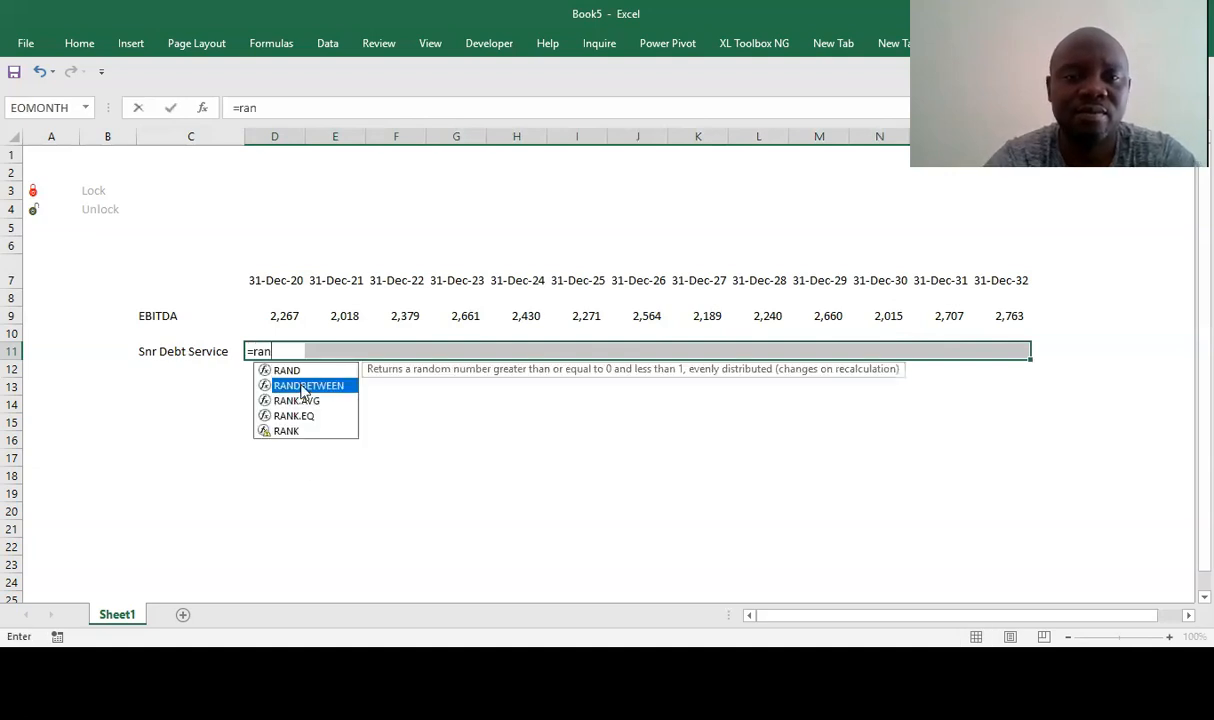
{"action": "double_click", "coordinate": [302, 386]}
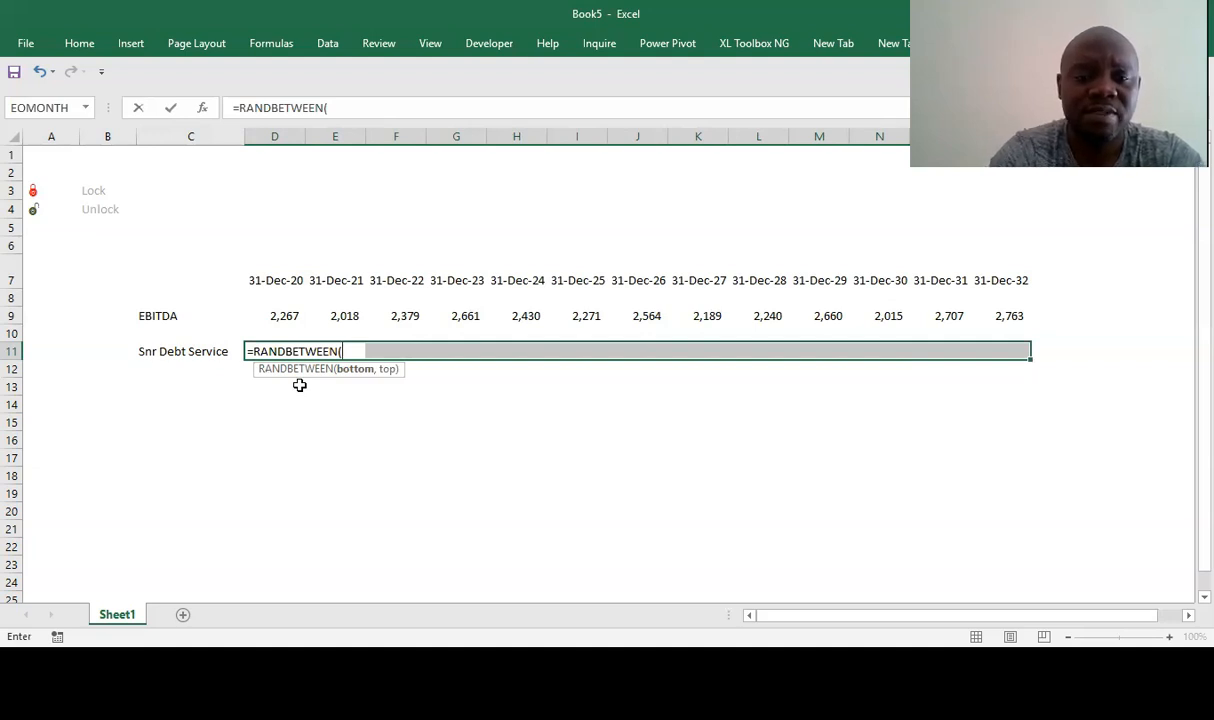
{"action": "type", "text": "1500"}
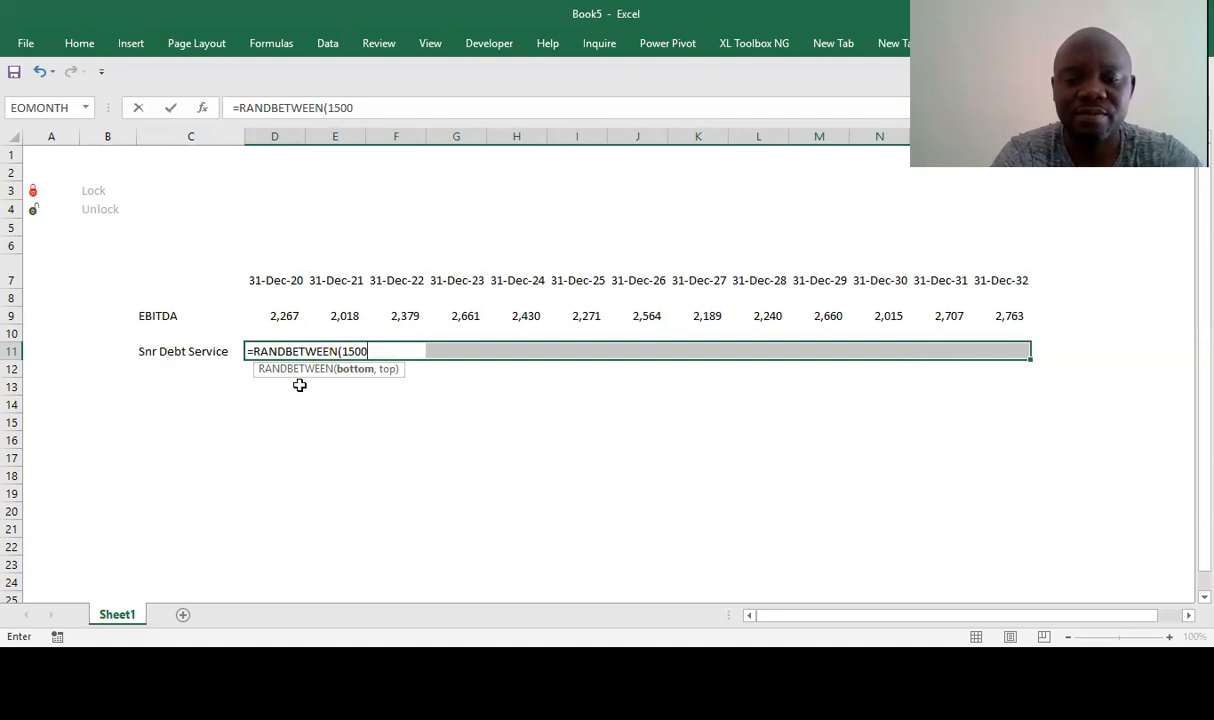
{"action": "type", "text": ","}
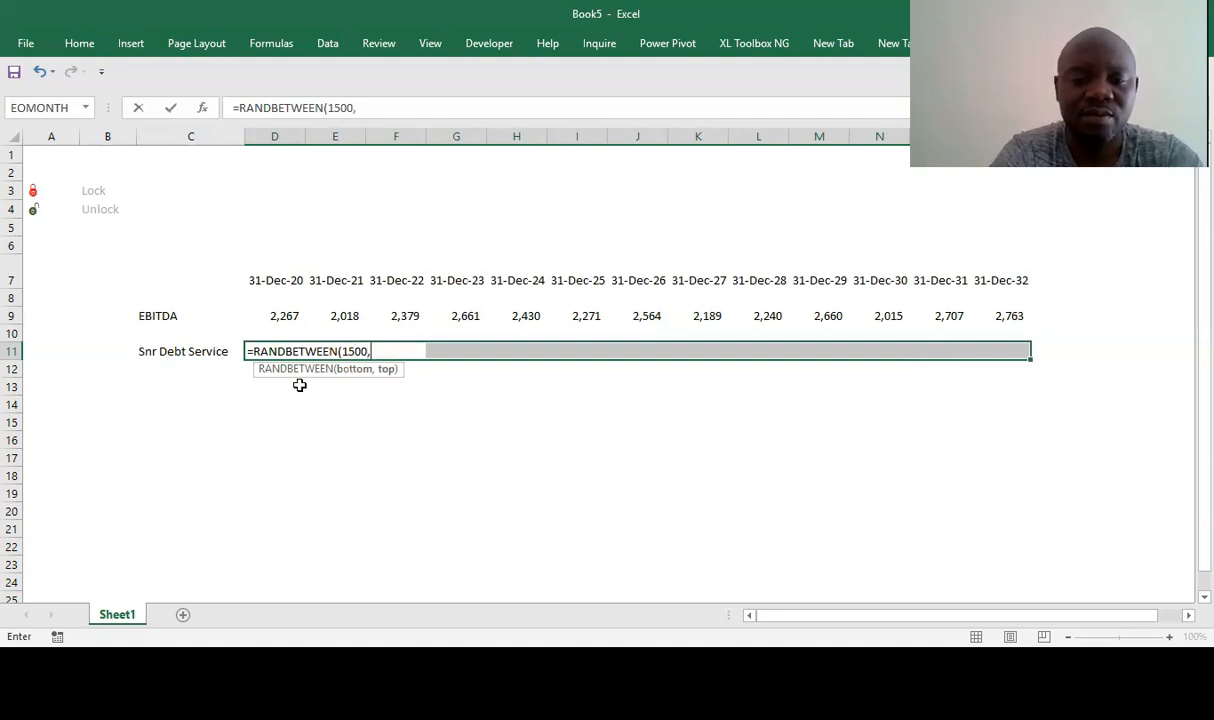
{"action": "type", "text": "190"}
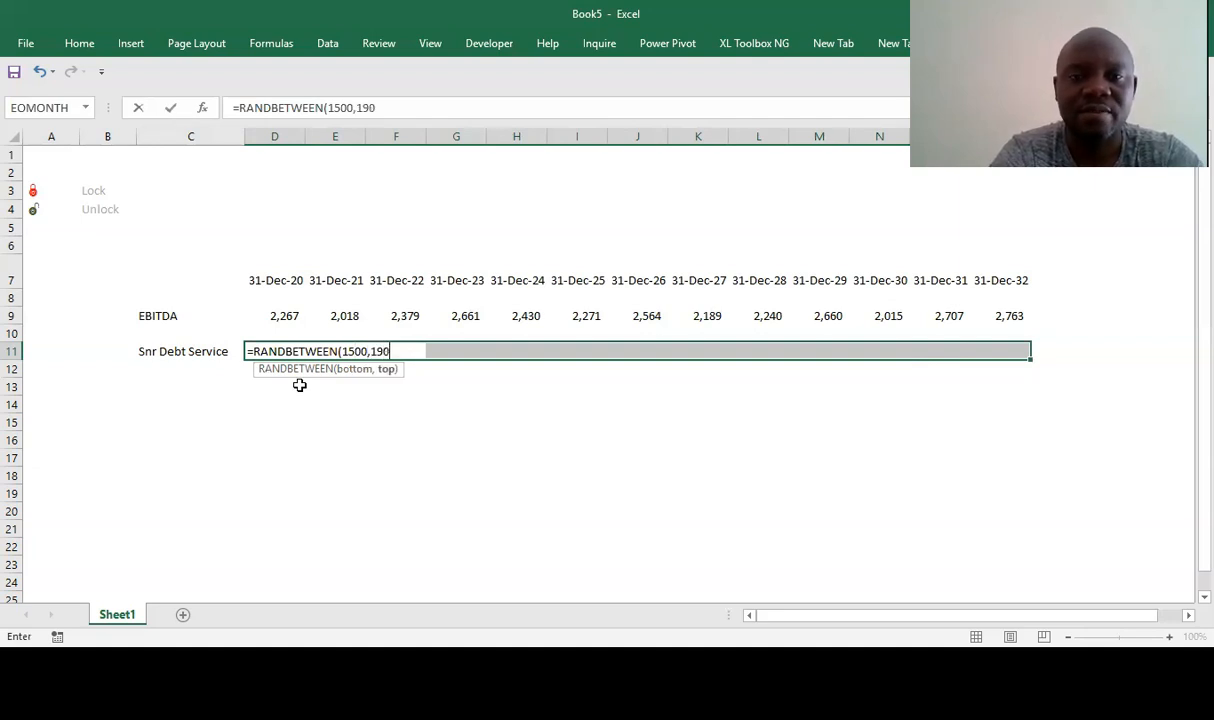
{"action": "type", "text": "0)"}
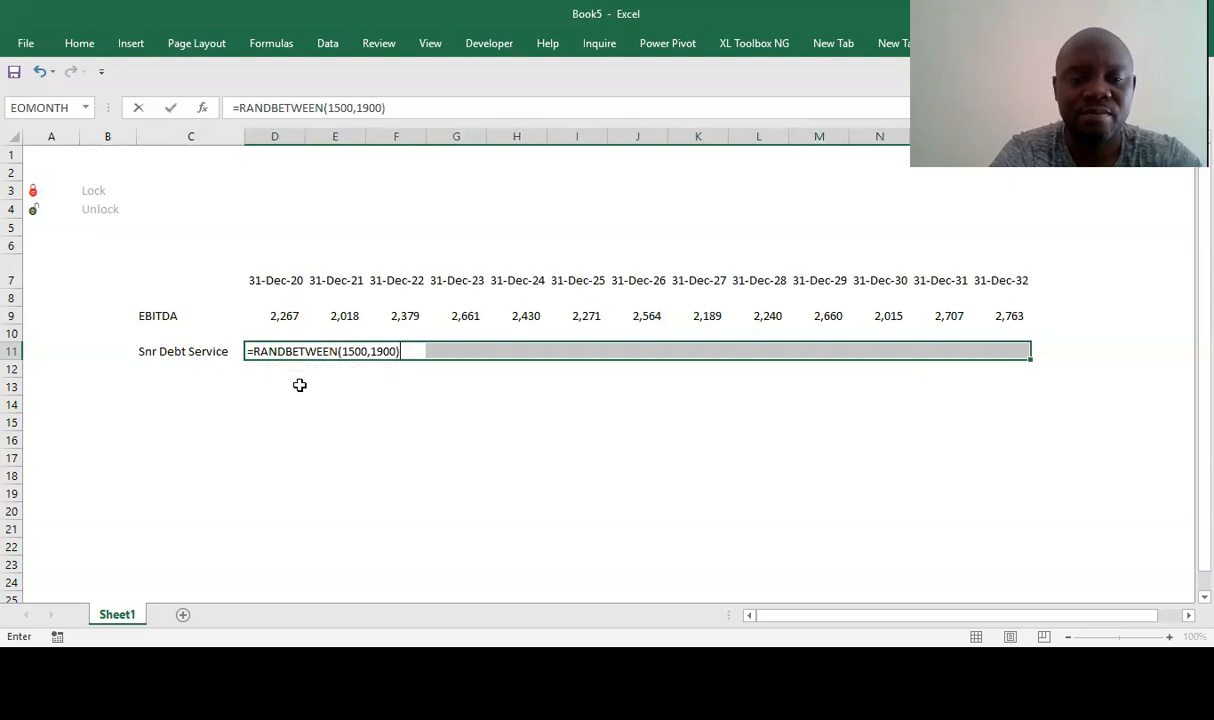
{"action": "key", "text": "ctrl+shift+Return"}
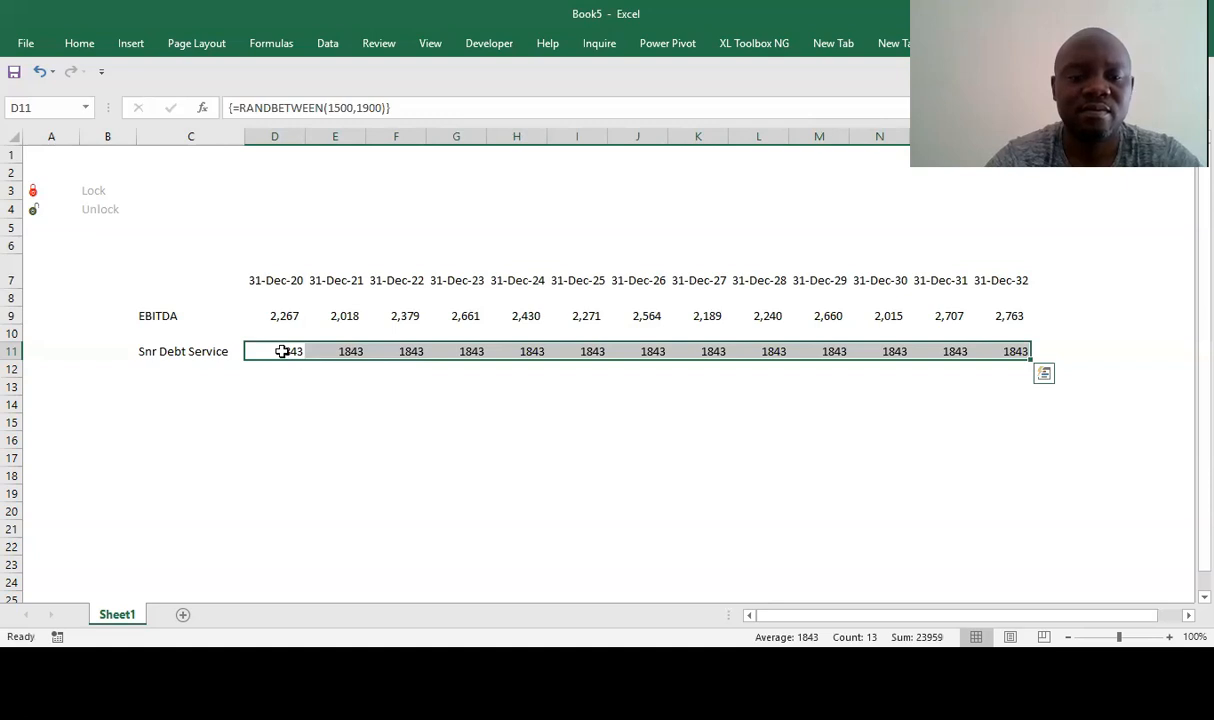
{"action": "key", "text": "Delete"}
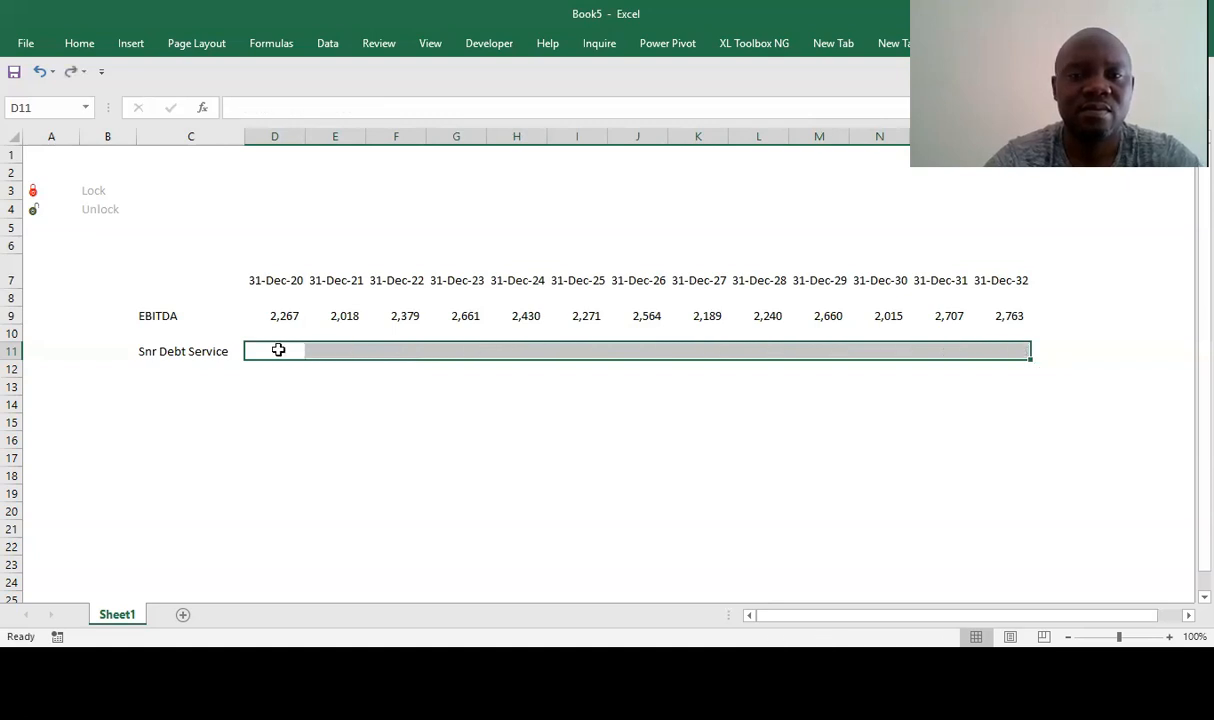
- Enter =RANDBETWEEN(1500,1900) in cell D11 only, as an ordinary formula
{"action": "left_click", "coordinate": [278, 349]}
{"action": "type", "text": "="}
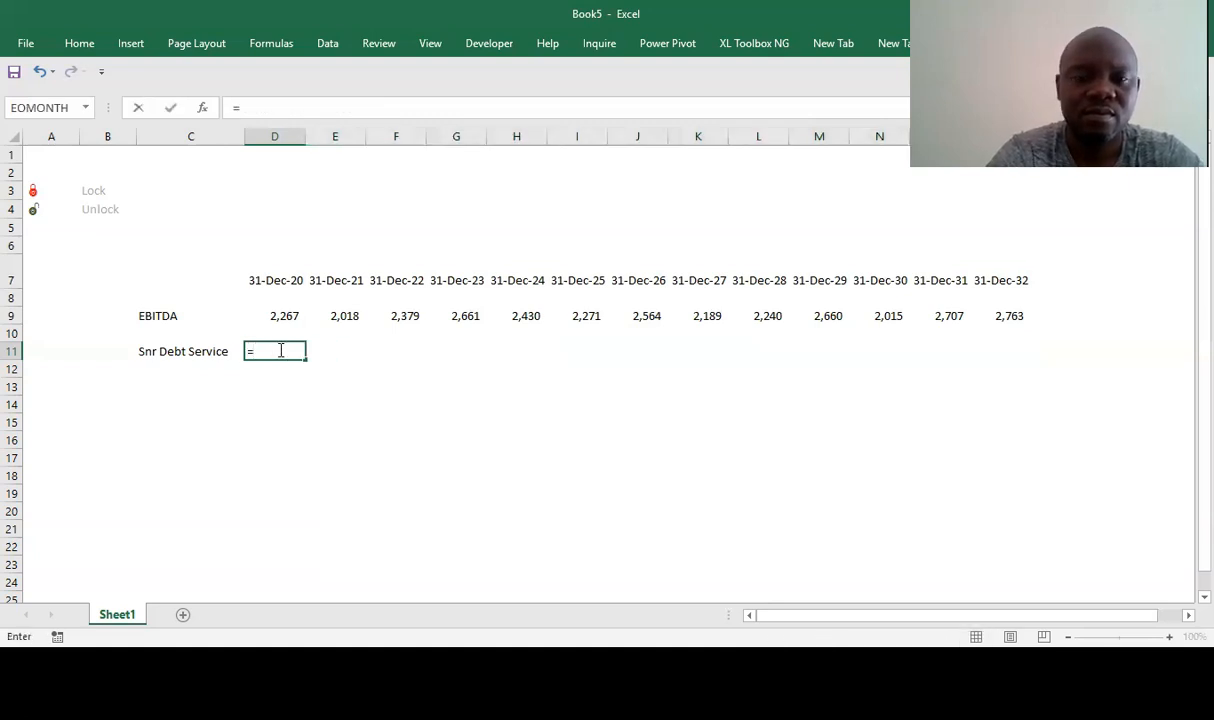
{"action": "type", "text": "i"}
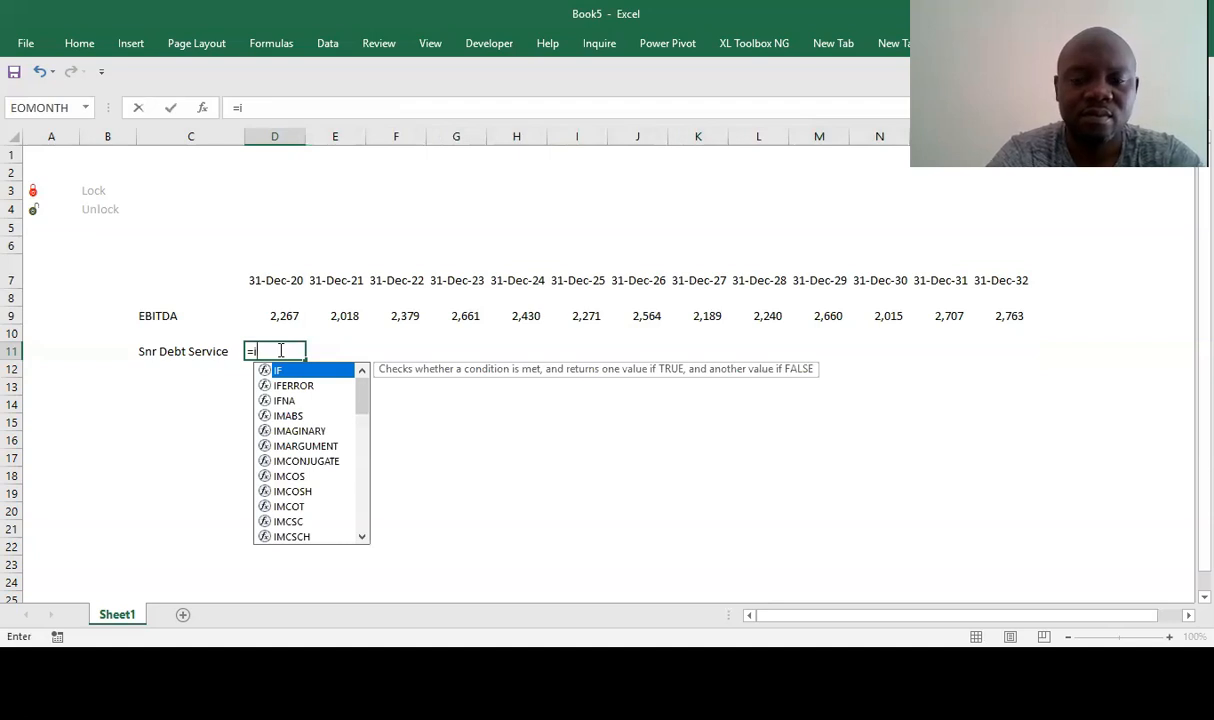
{"action": "key", "text": "BackSpace"}
{"action": "type", "text": "r"}
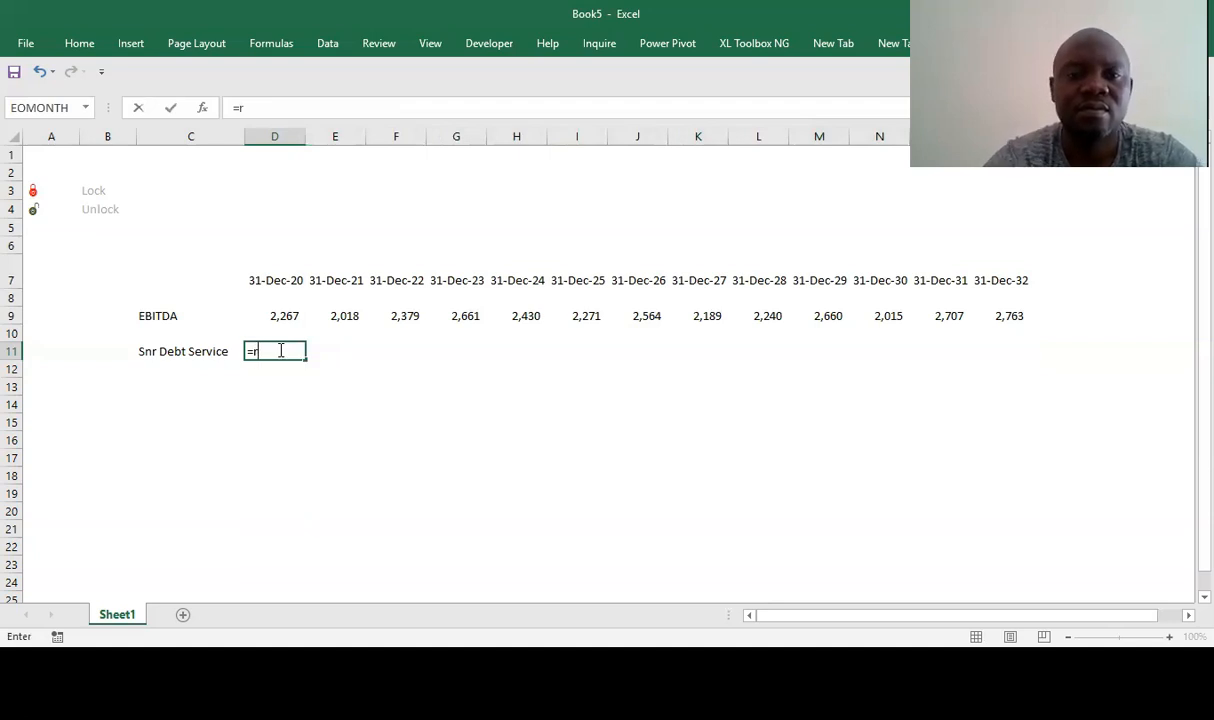
{"action": "type", "text": "an"}
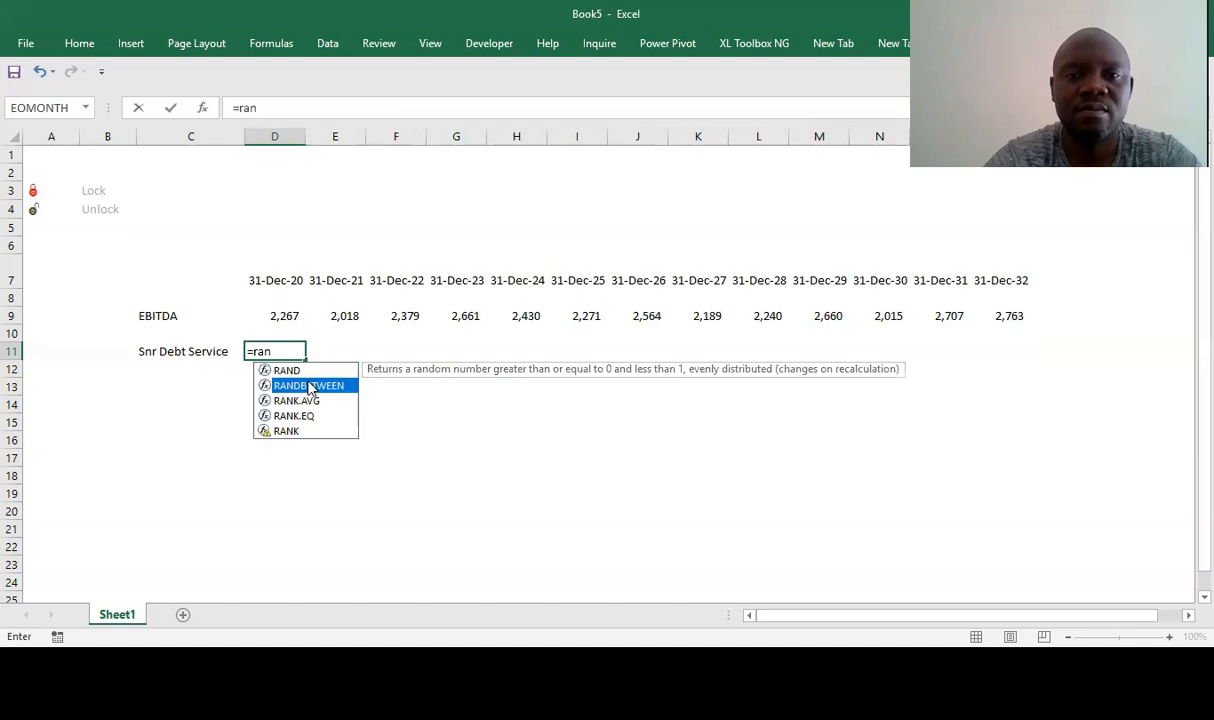
{"action": "double_click", "coordinate": [311, 386]}
{"action": "type", "text": "1"}
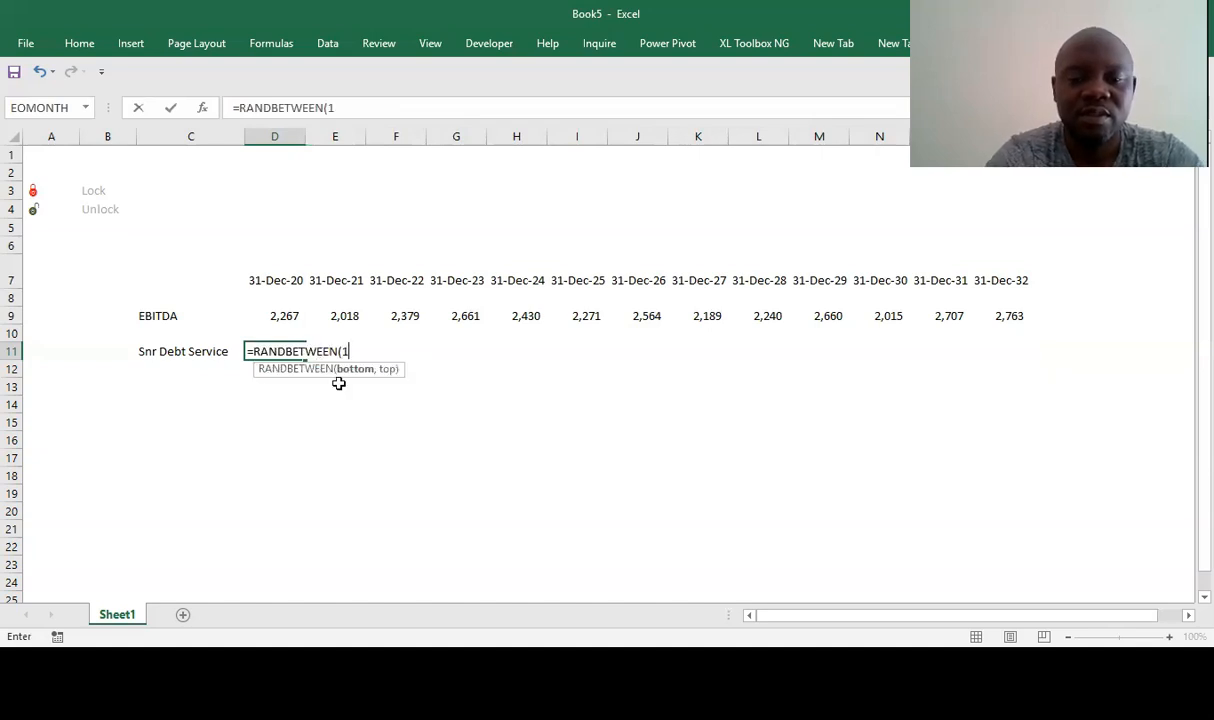
{"action": "type", "text": "500,1900"}
{"action": "key", "text": "Return"}
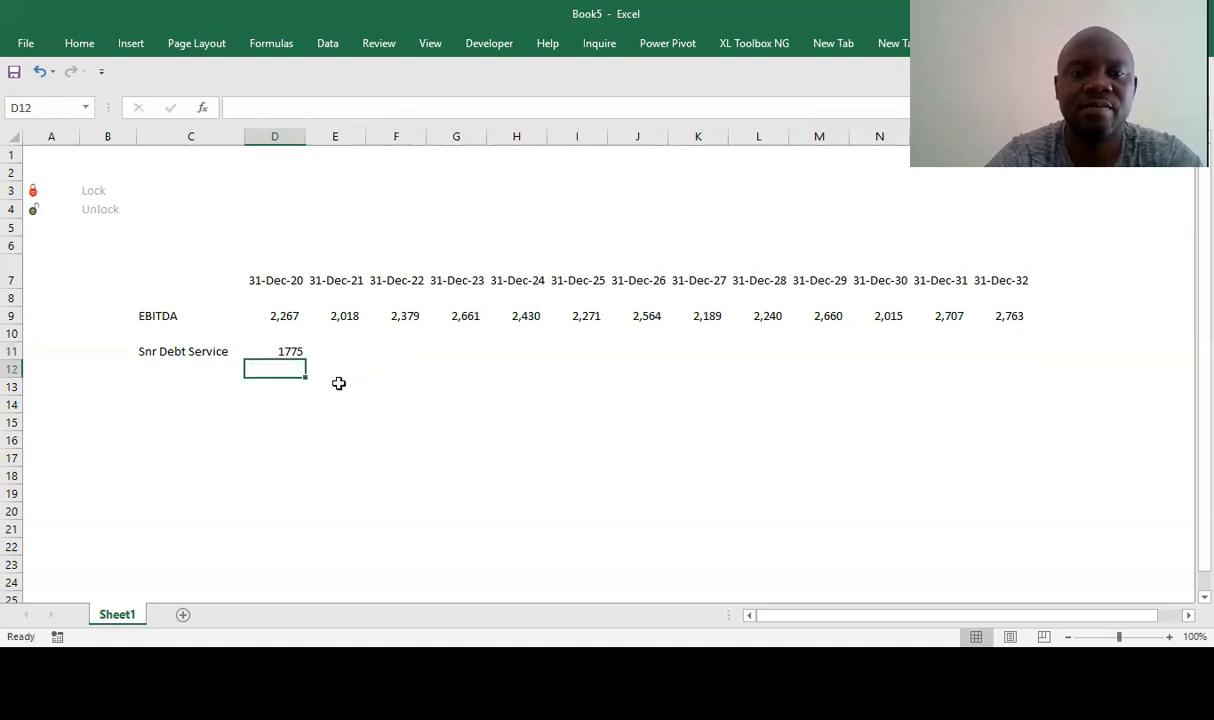
- Format D11 with comma style and no decimal places, and fill it across the Snr Debt Service row to column P
{"action": "left_click", "coordinate": [290, 350]}
{"action": "right_click", "coordinate": [291, 350]}
{"action": "left_click", "coordinate": [494, 216]}
{"action": "left_click", "coordinate": [474, 237]}
{"action": "left_click", "coordinate": [474, 237]}
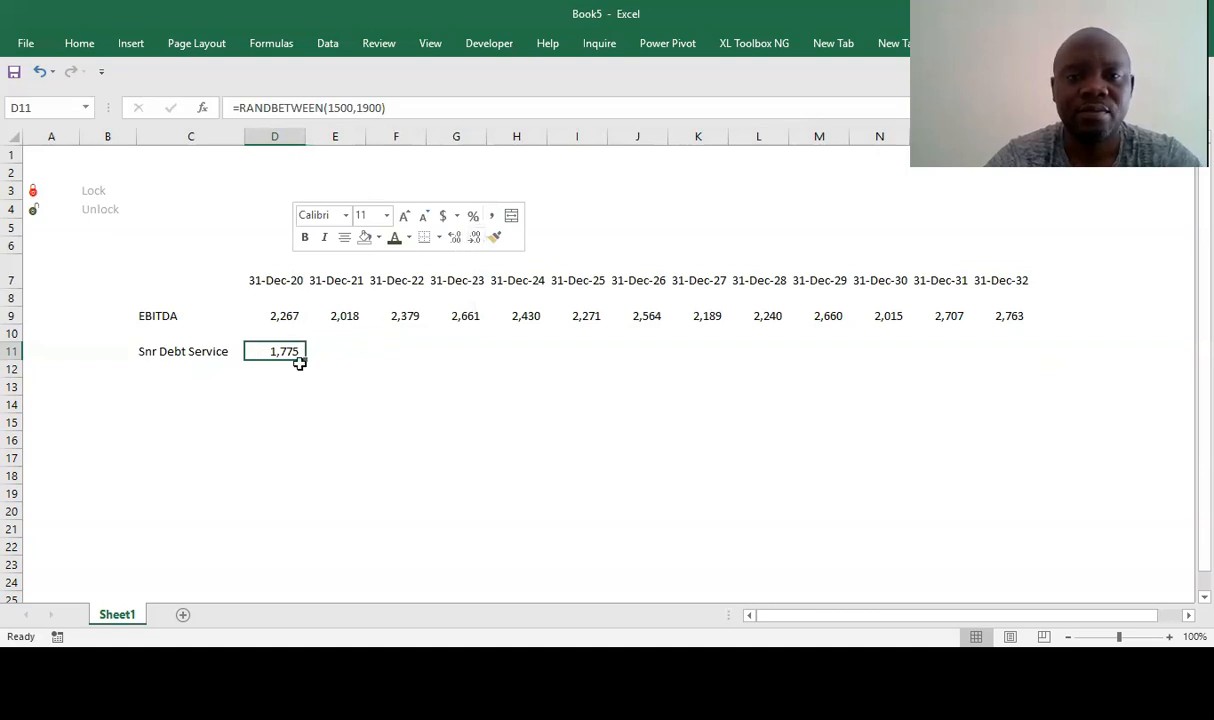
{"action": "left_click_drag", "start_coordinate": [305, 358], "coordinate": [1019, 388]}
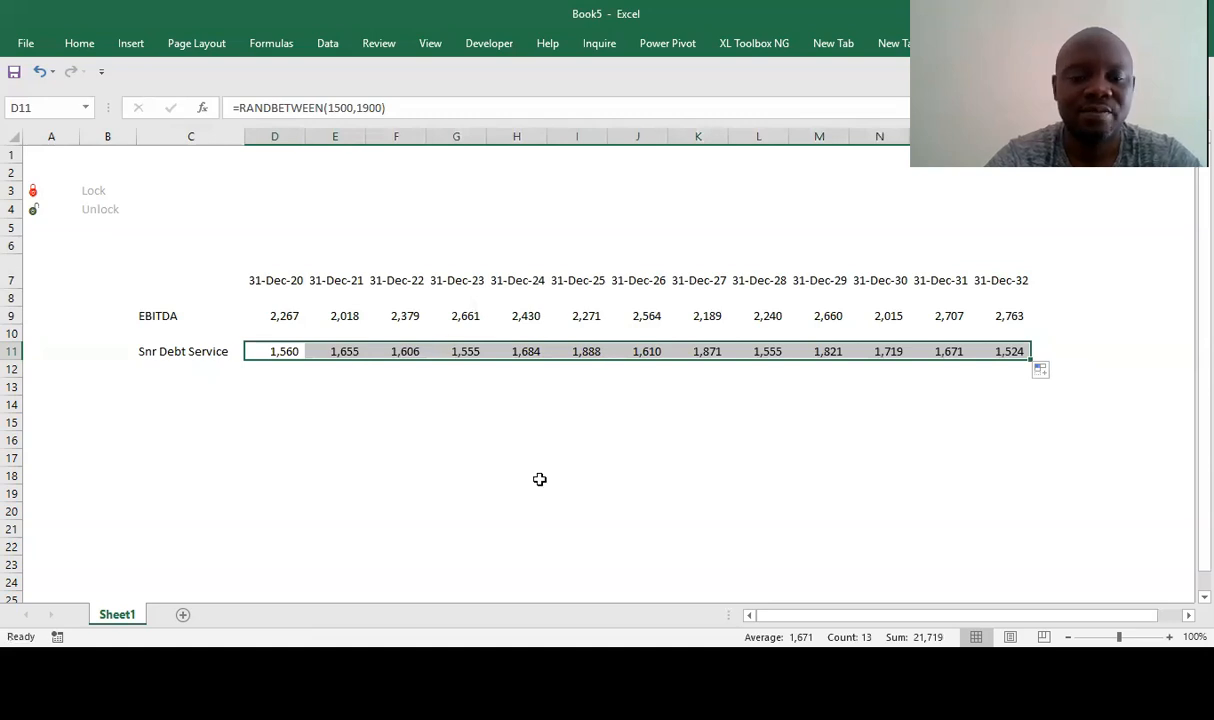
- Replace the random-number formulas in D11:P11 with their static values
{"action": "key", "text": "ctrl+c"}
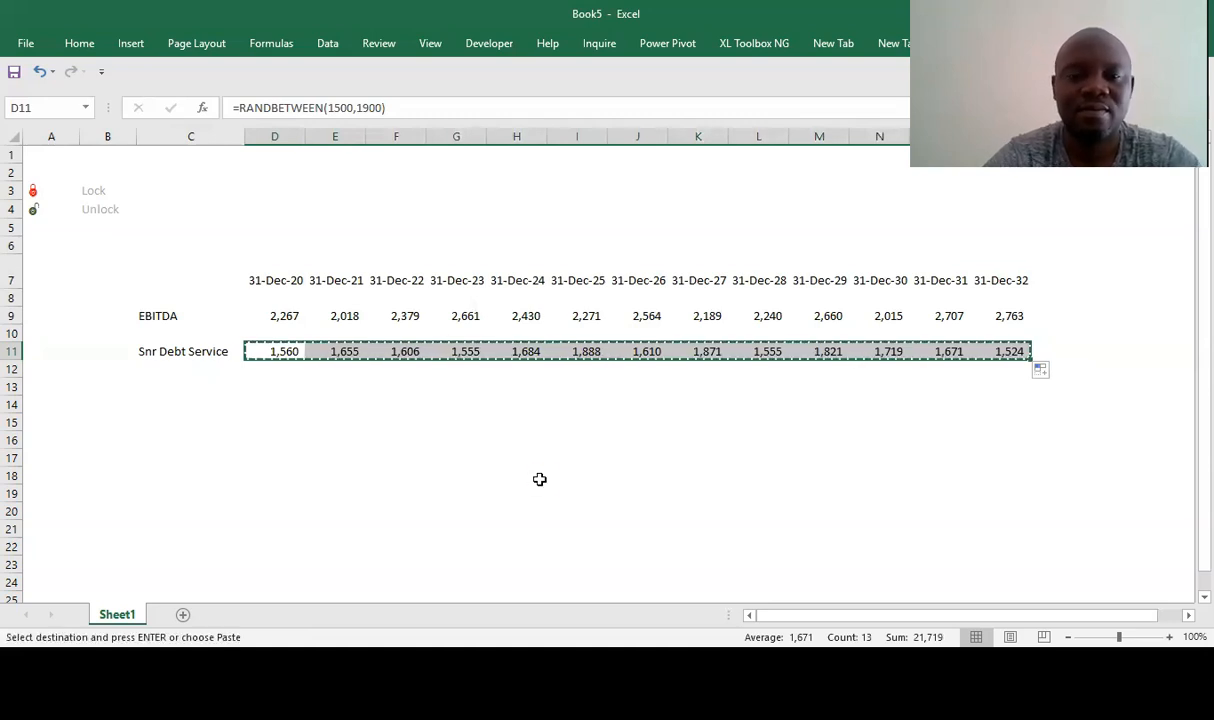
{"action": "key", "text": "ctrl+alt+v"}
{"action": "key", "text": "v"}
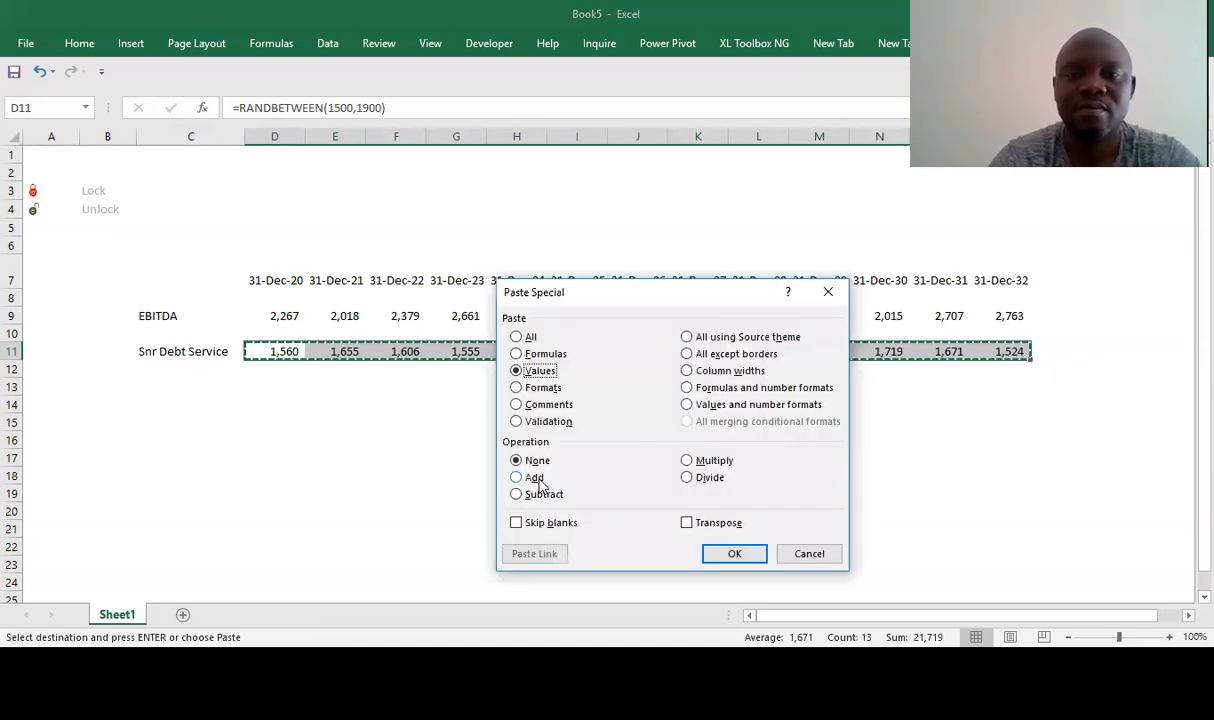
{"action": "key", "text": "Return"}
{"action": "key", "text": "Escape"}
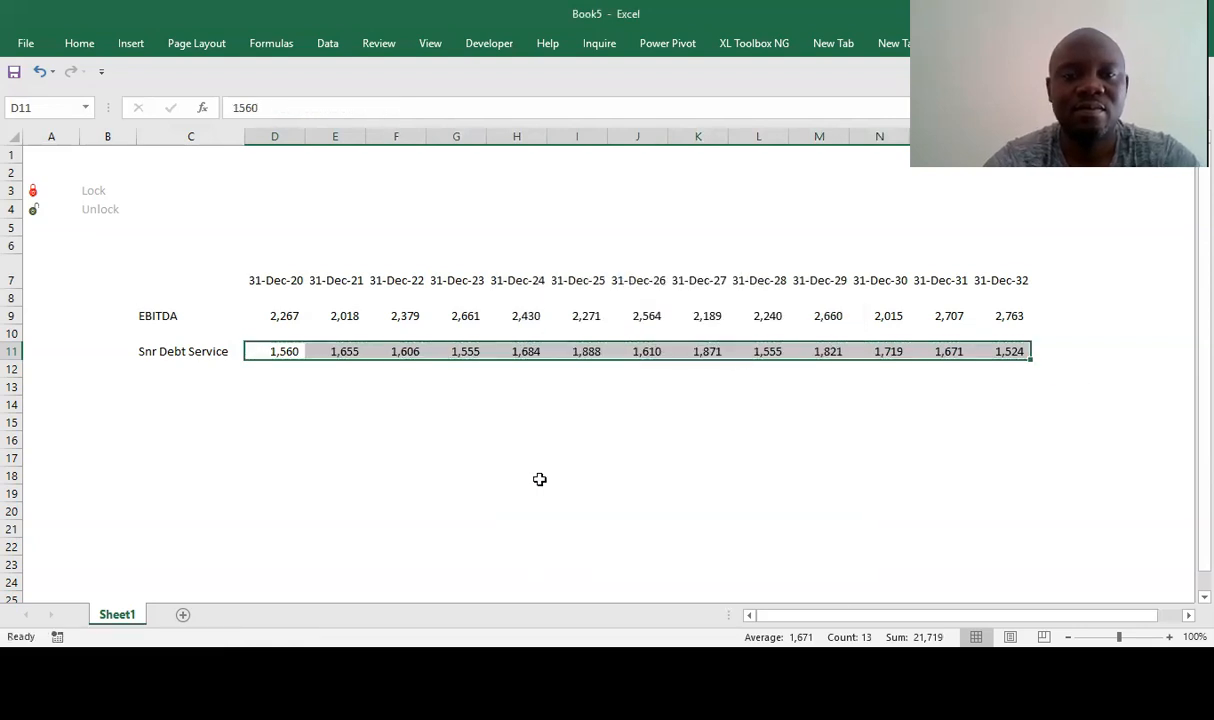
- Enter the row label Funds Available! in cell C13
{"action": "left_click", "coordinate": [161, 385]}
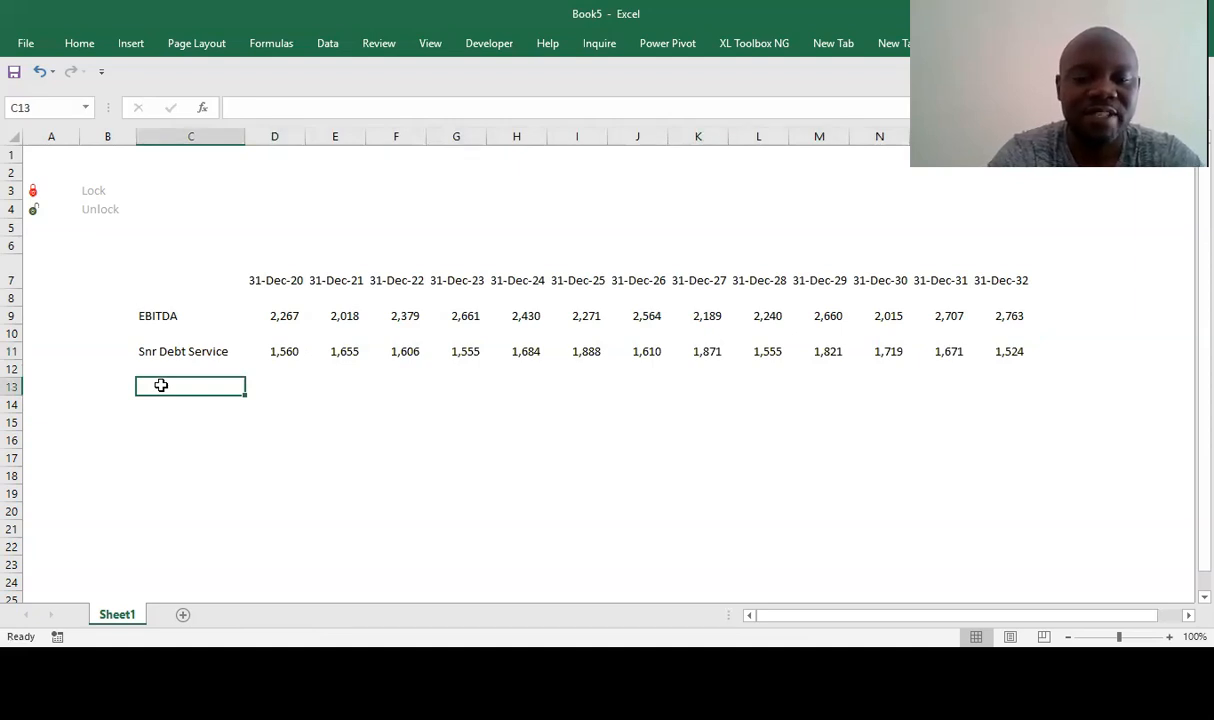
{"action": "type", "text": "Fun"}
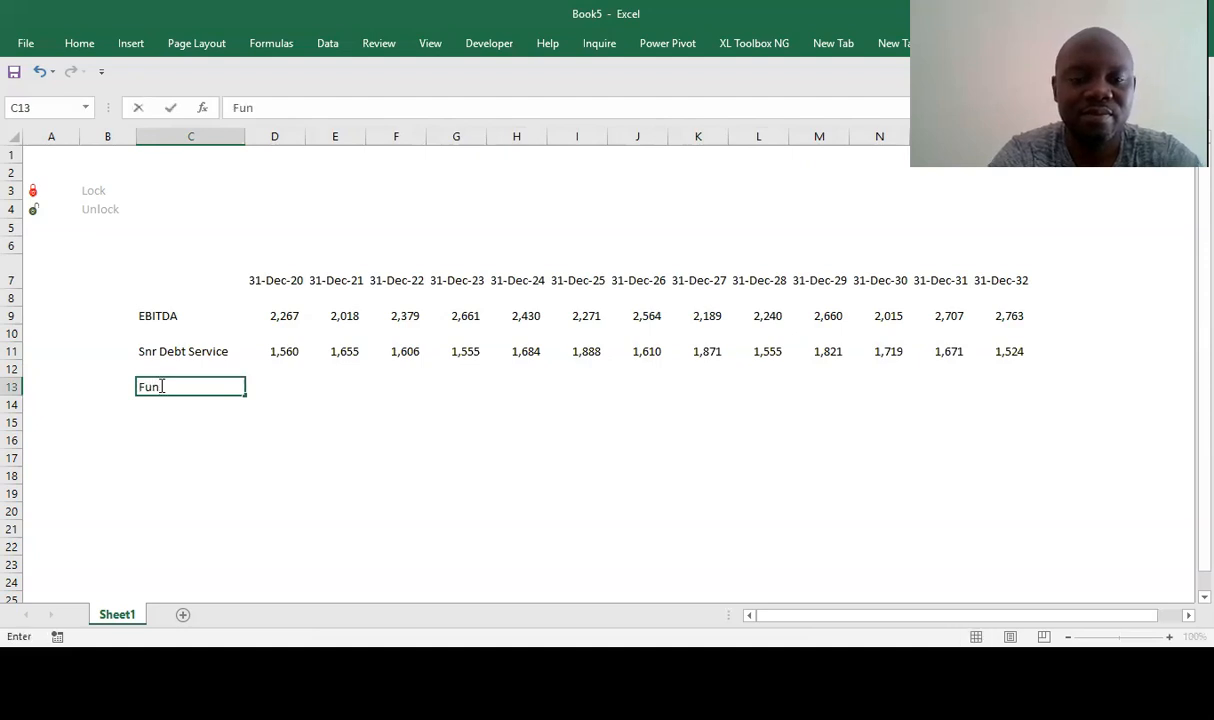
{"action": "type", "text": "ds Avai"}
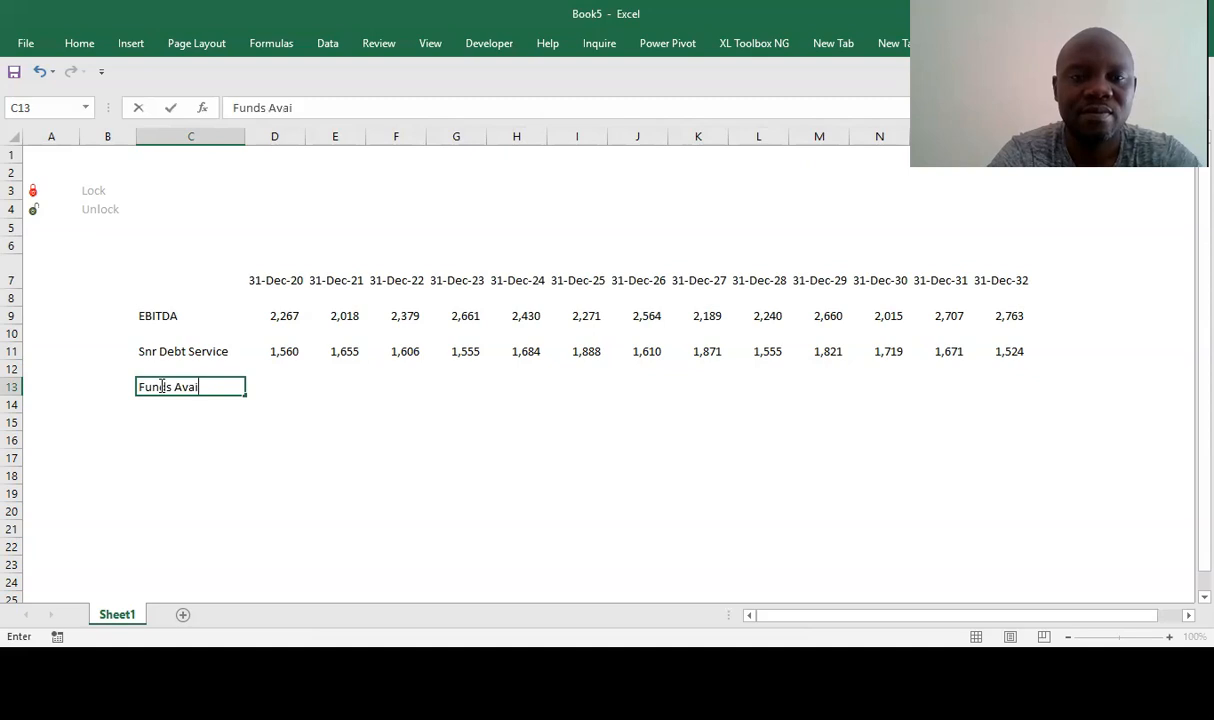
{"action": "type", "text": "lable"}
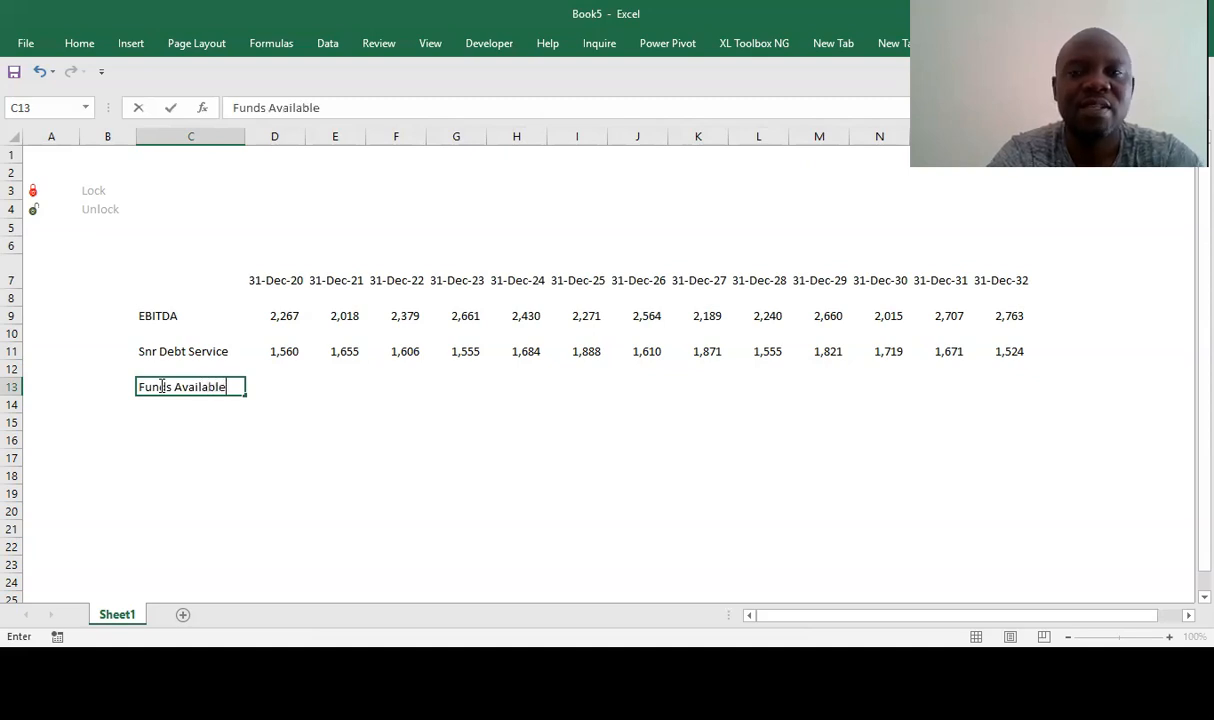
{"action": "type", "text": "!"}
{"action": "key", "text": "Left"}
{"action": "key", "text": "Left"}
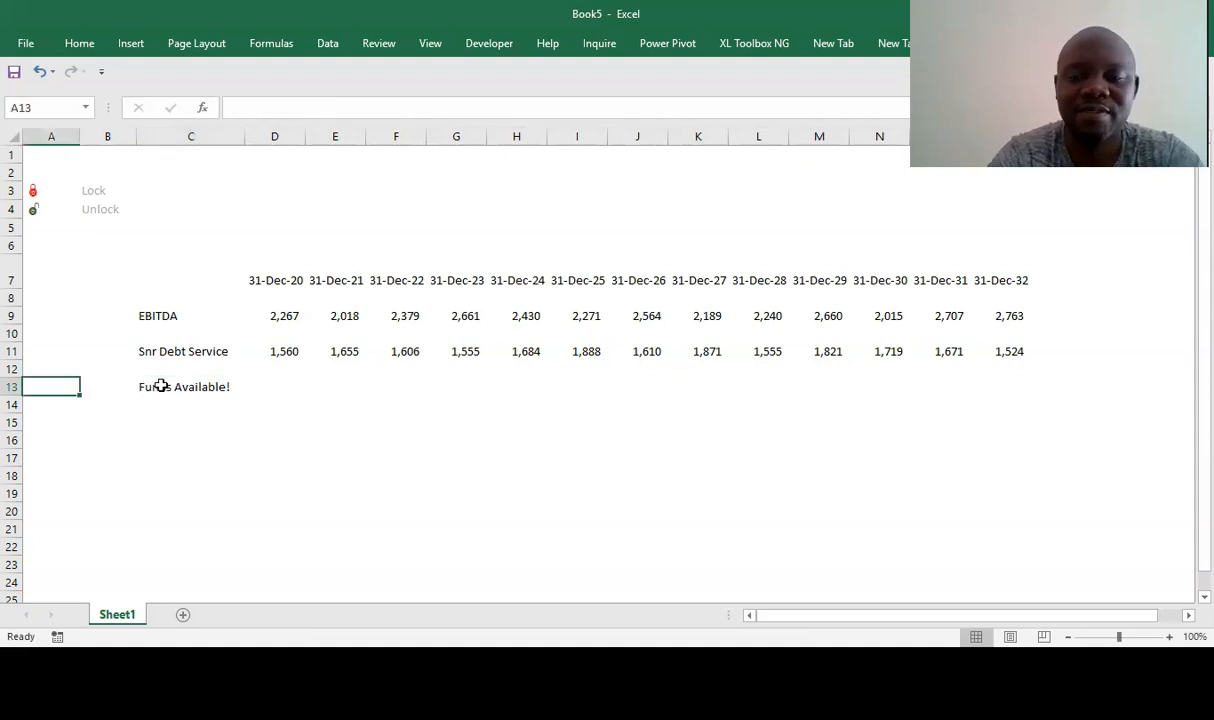
- Replace the exclamation mark ending the C13 label with 1 so it reads Funds Available1
{"action": "key", "text": "Right"}
{"action": "key", "text": "Right"}
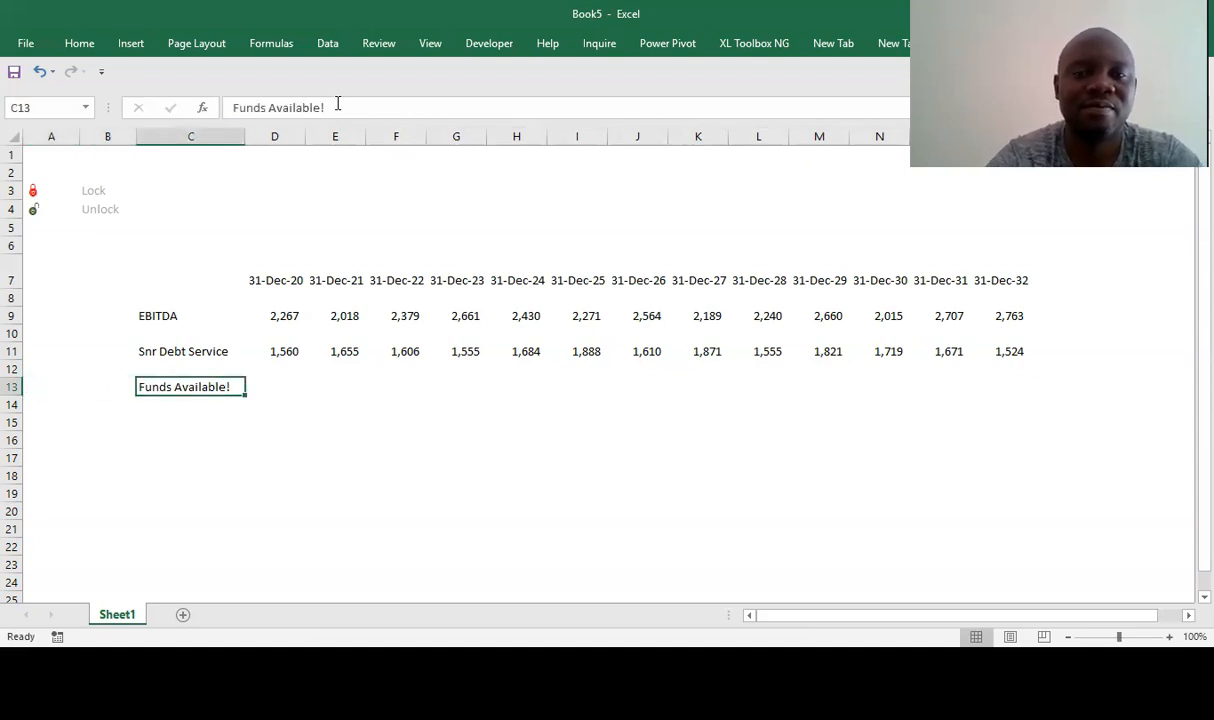
{"action": "left_click", "coordinate": [336, 105]}
{"action": "key", "text": "BackSpace"}
{"action": "type", "text": "1"}
- Format the trailing 1 in the C13 label Funds Available1 as superscript
{"action": "left_click_drag", "start_coordinate": [322, 108], "coordinate": [331, 107]}
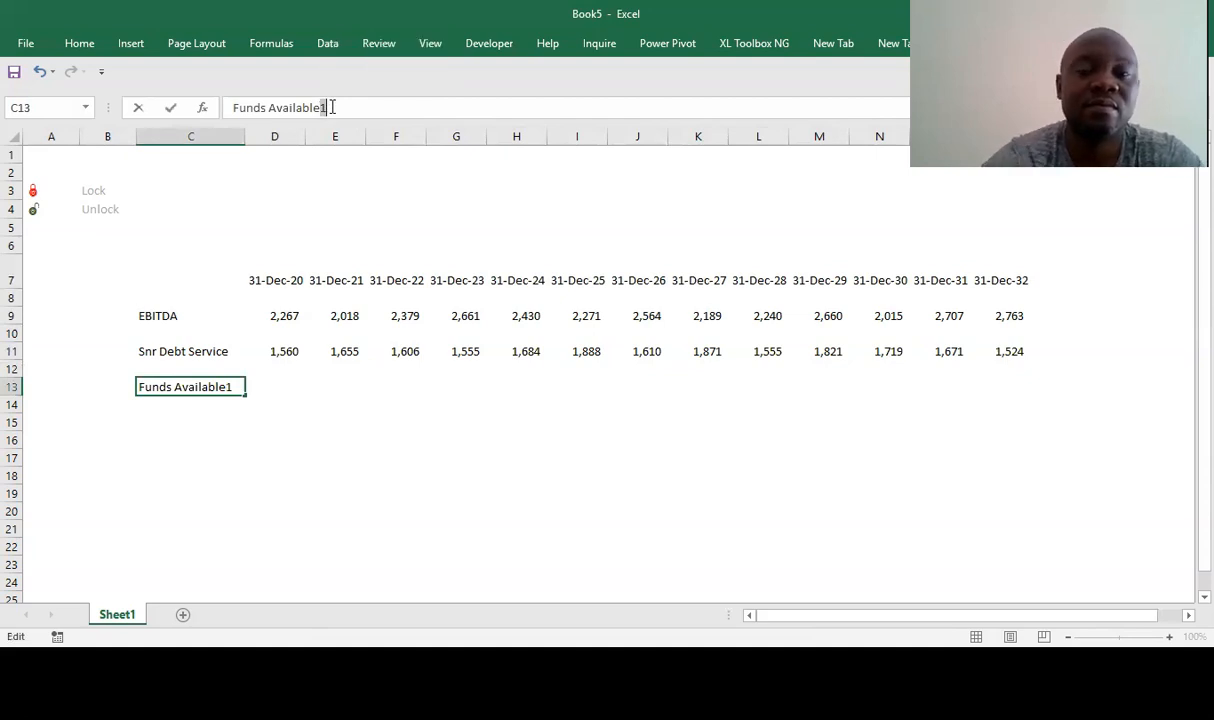
{"action": "key", "text": "ctrl+1"}
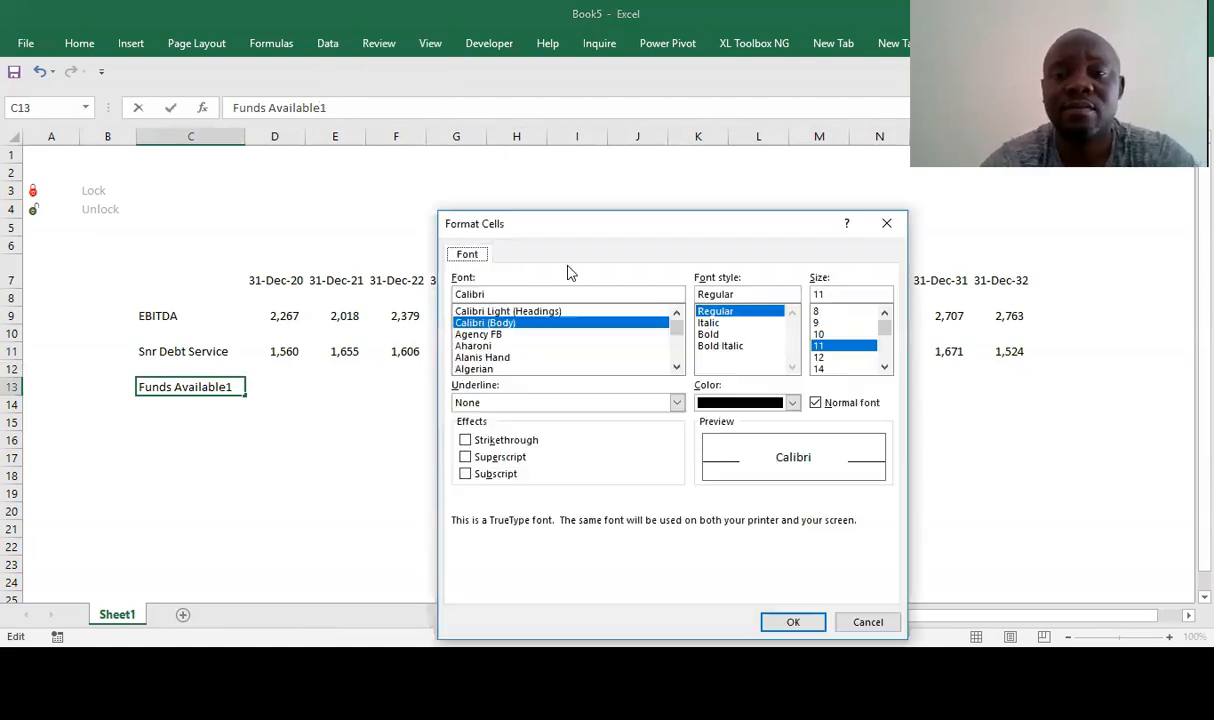
{"action": "left_click", "coordinate": [464, 457]}
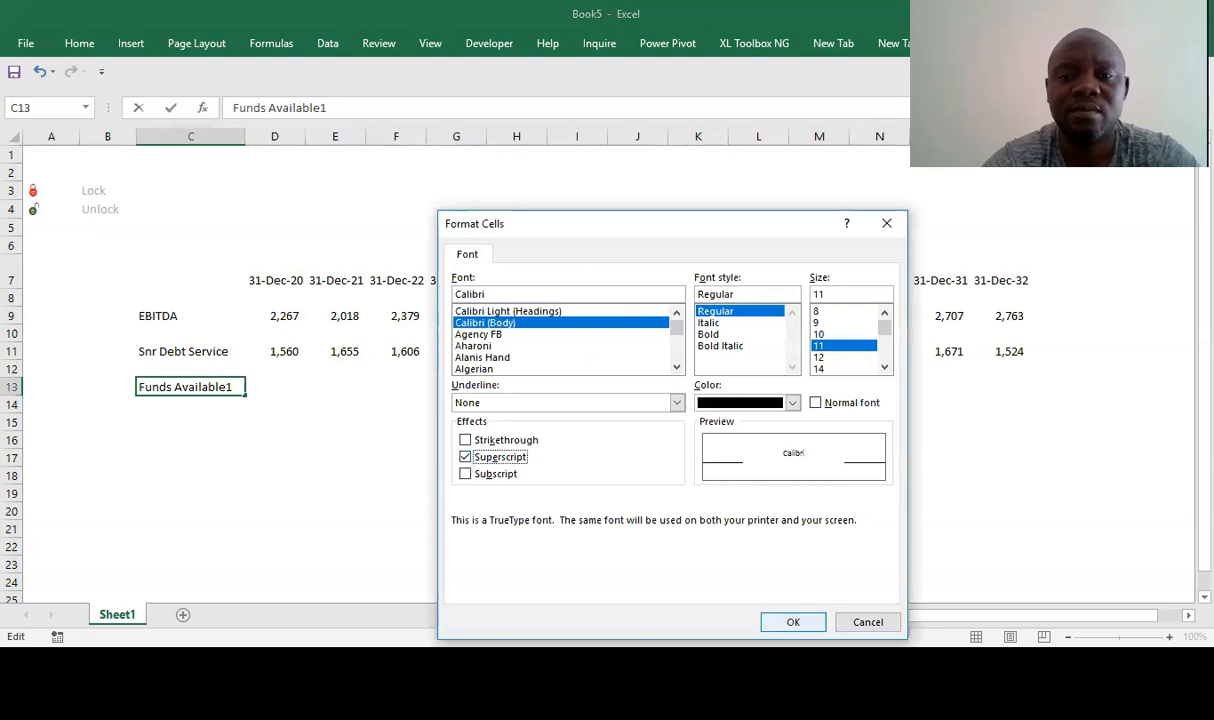
{"action": "left_click", "coordinate": [793, 622]}
{"action": "left_click", "coordinate": [196, 487]}
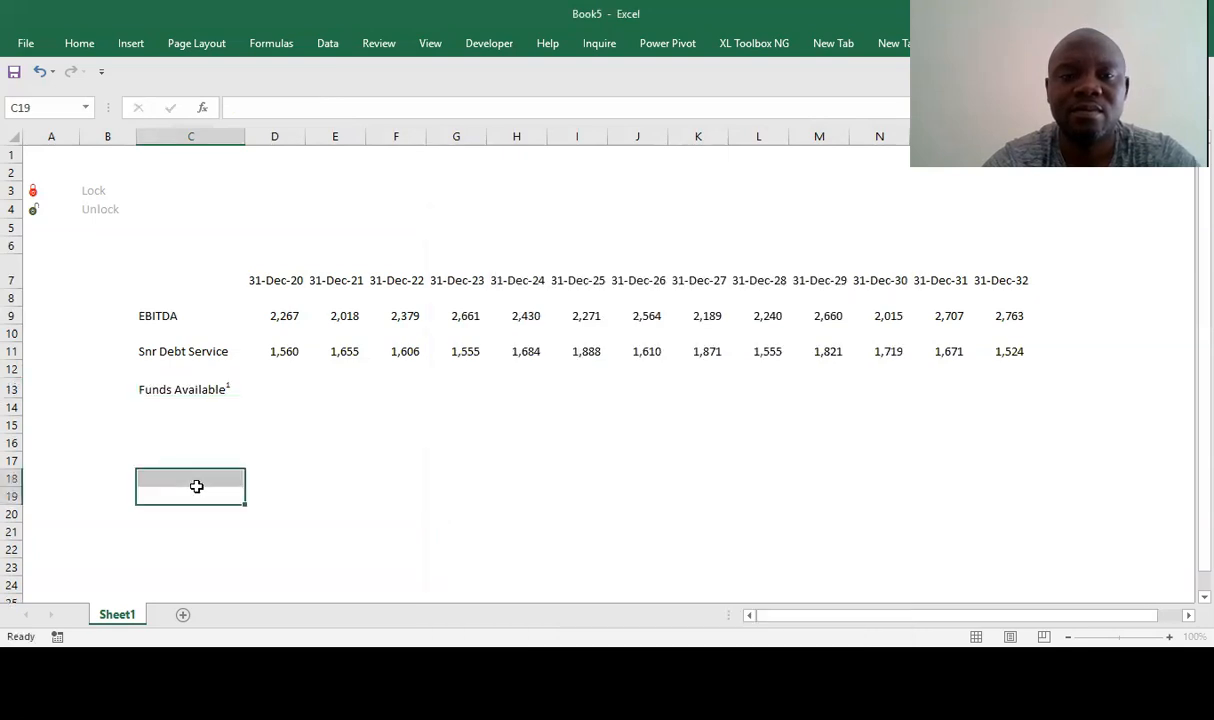
{"action": "left_click", "coordinate": [172, 406]}
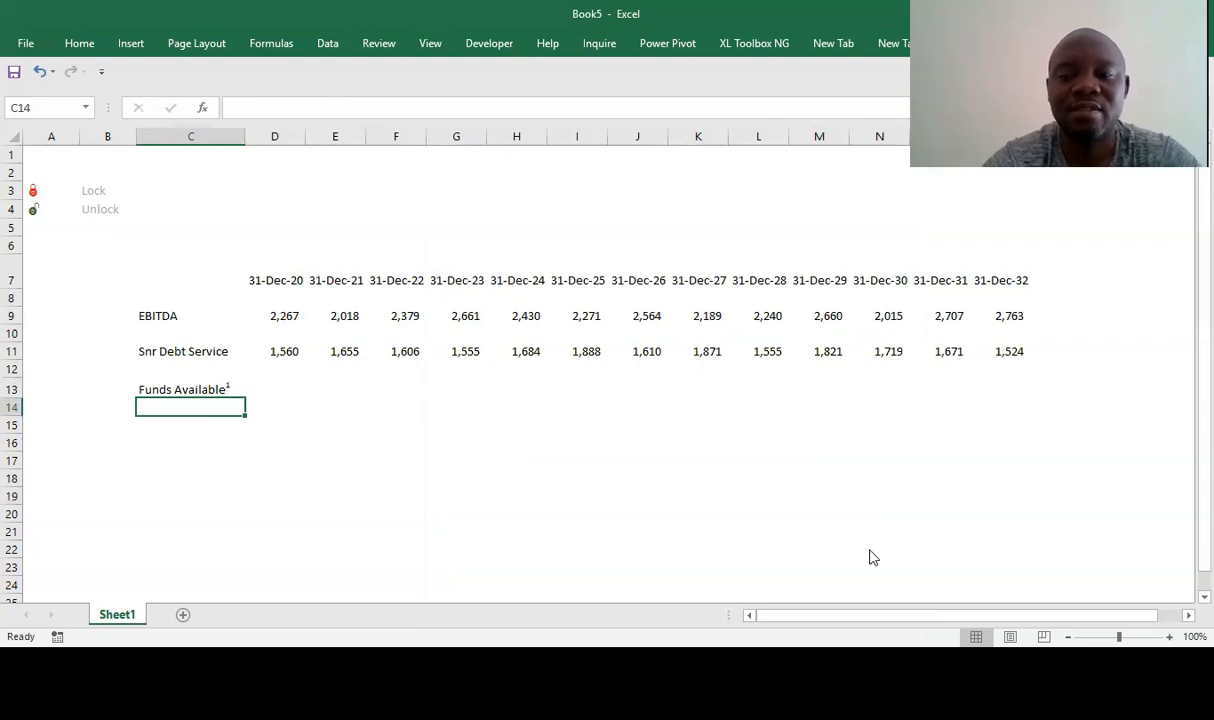
{"action": "key", "text": "alt+Tab"}
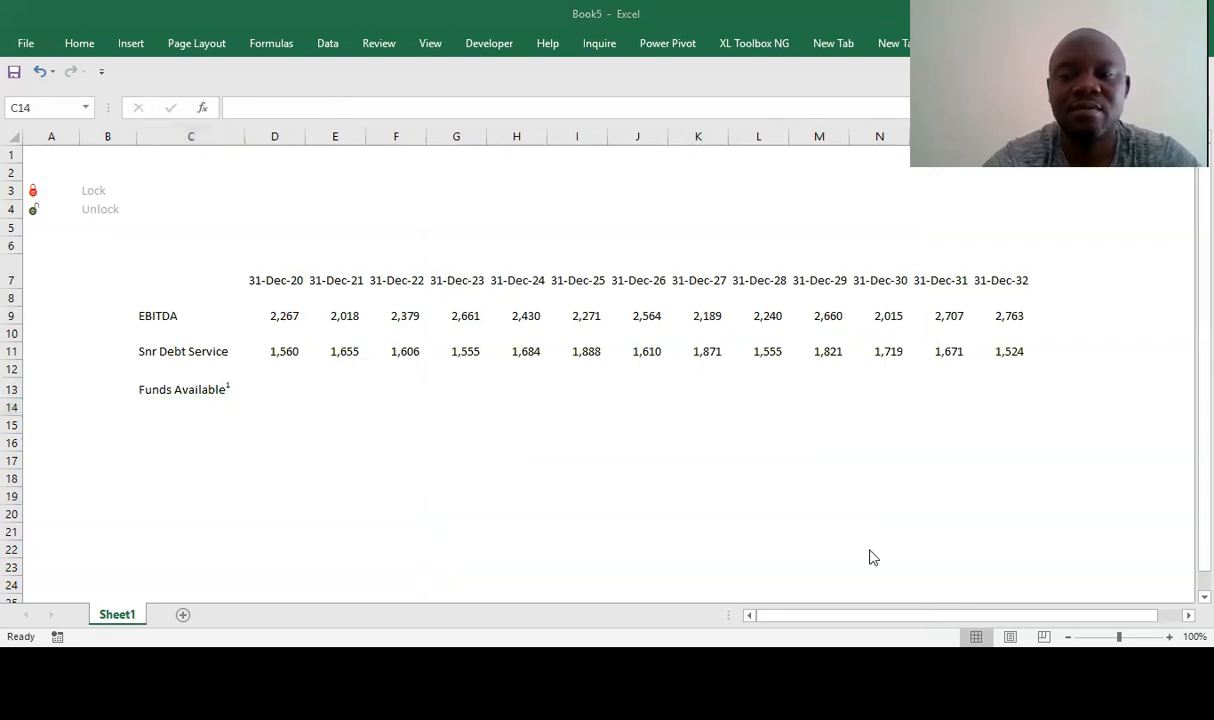
{"action": "key", "text": "alt+Tab"}
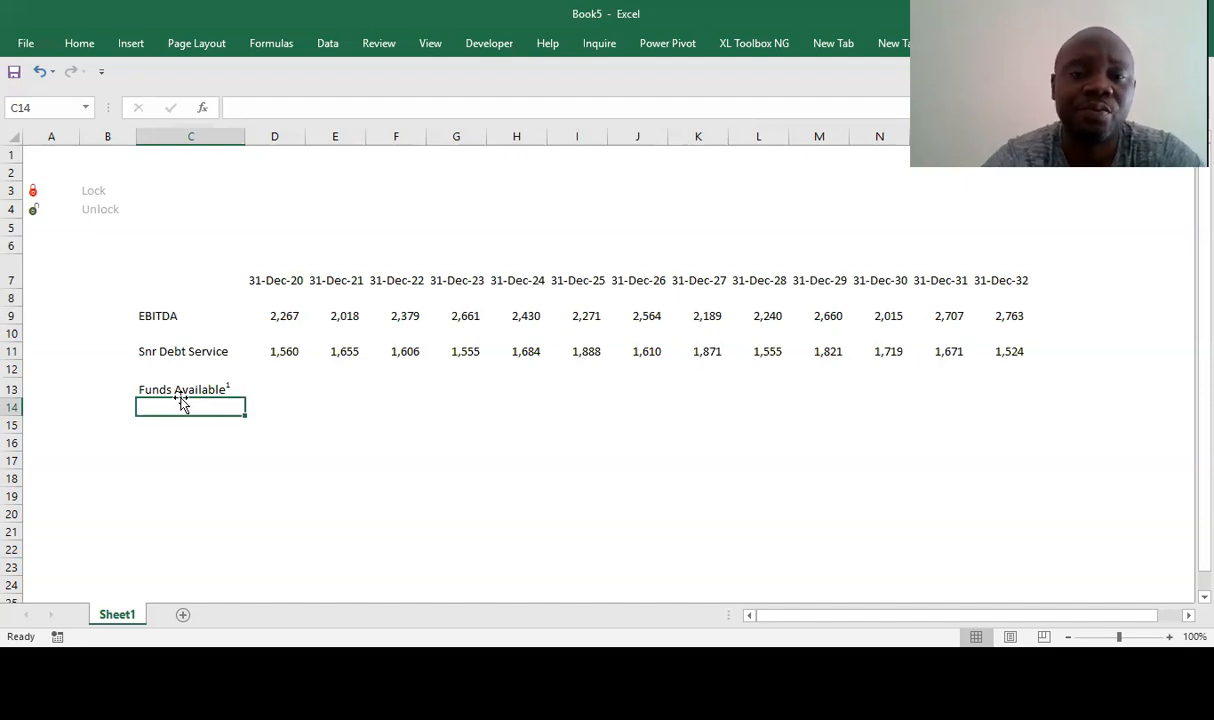
- Calculate Funds Available in D13 as EBITDA minus Snr Debt Service with the formula =D9-D11
{"action": "left_click", "coordinate": [273, 388]}
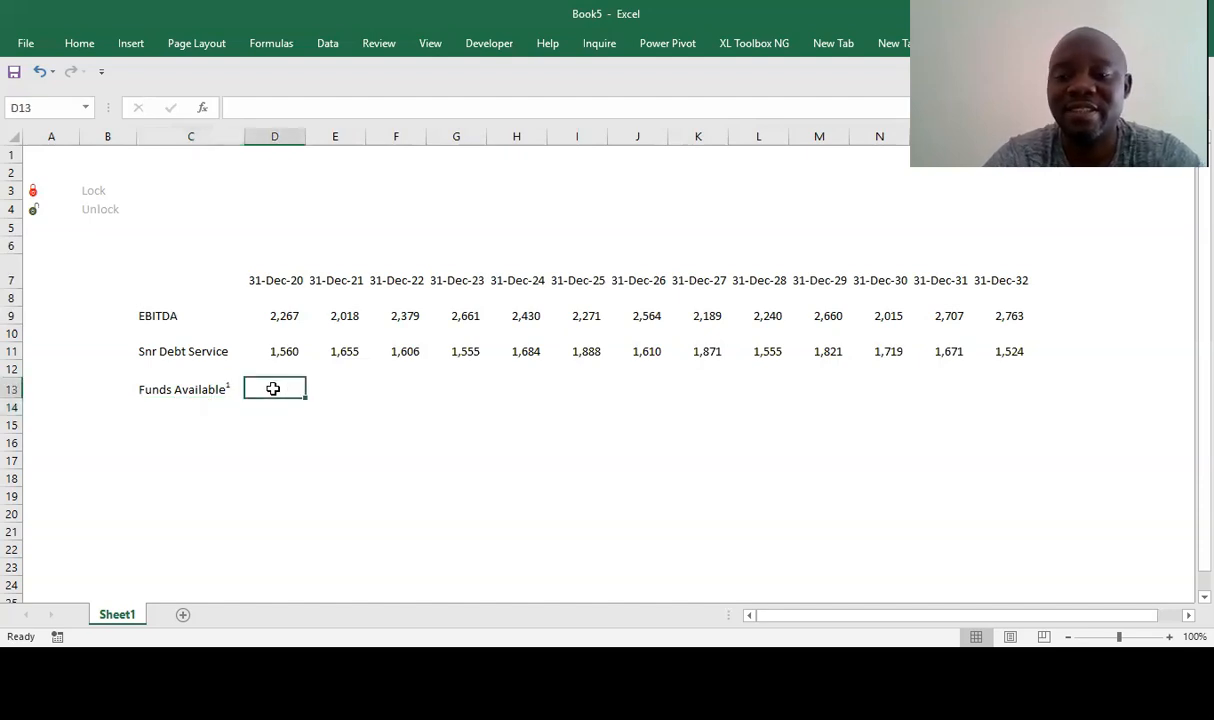
{"action": "type", "text": "="}
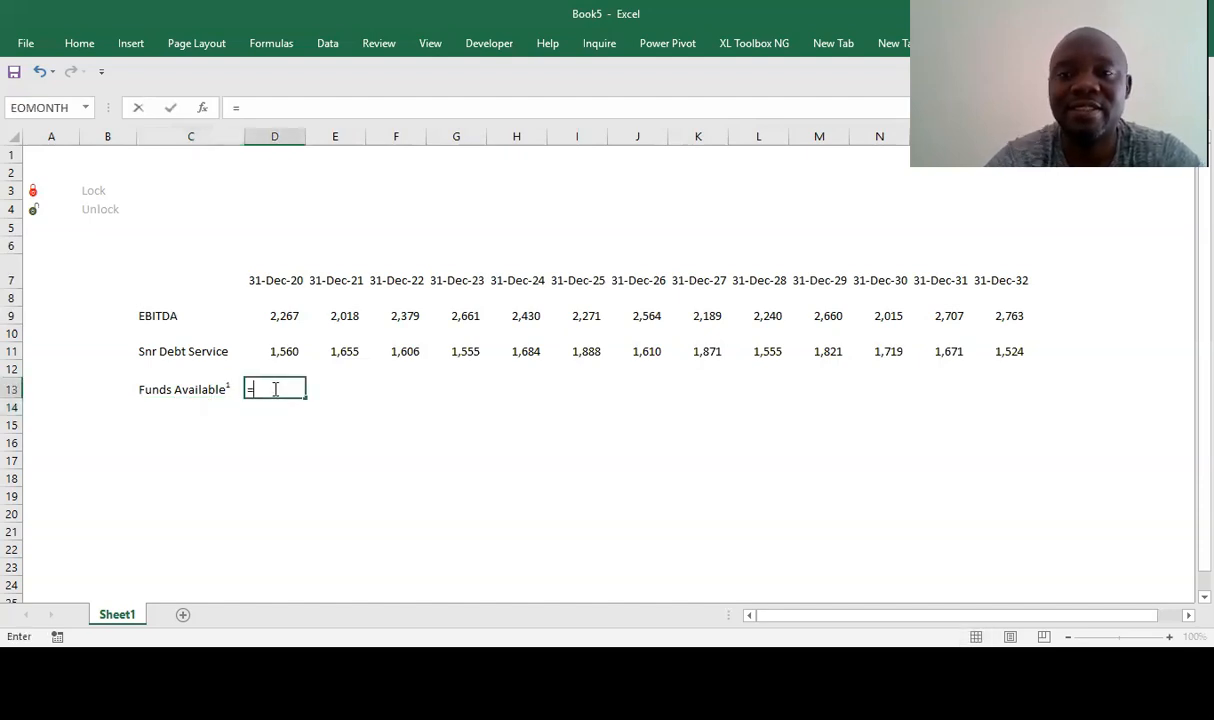
{"action": "left_click", "coordinate": [289, 318]}
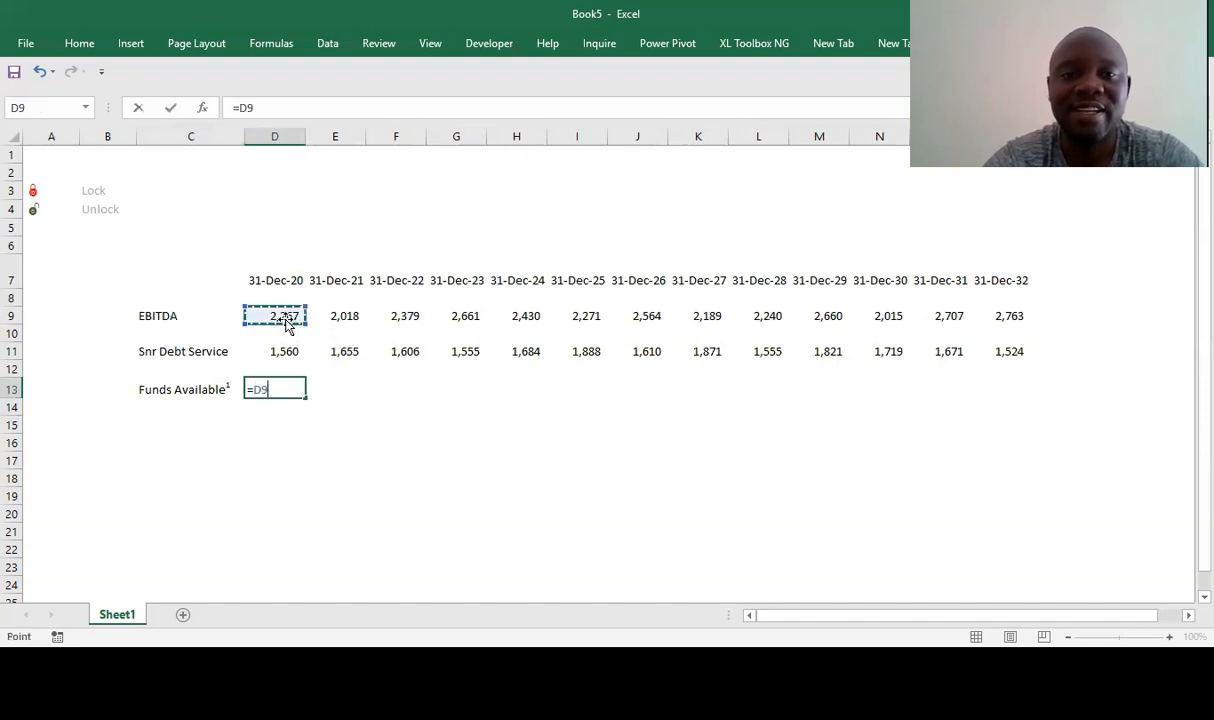
{"action": "type", "text": "-"}
{"action": "left_click", "coordinate": [284, 350]}
{"action": "key", "text": "Return"}
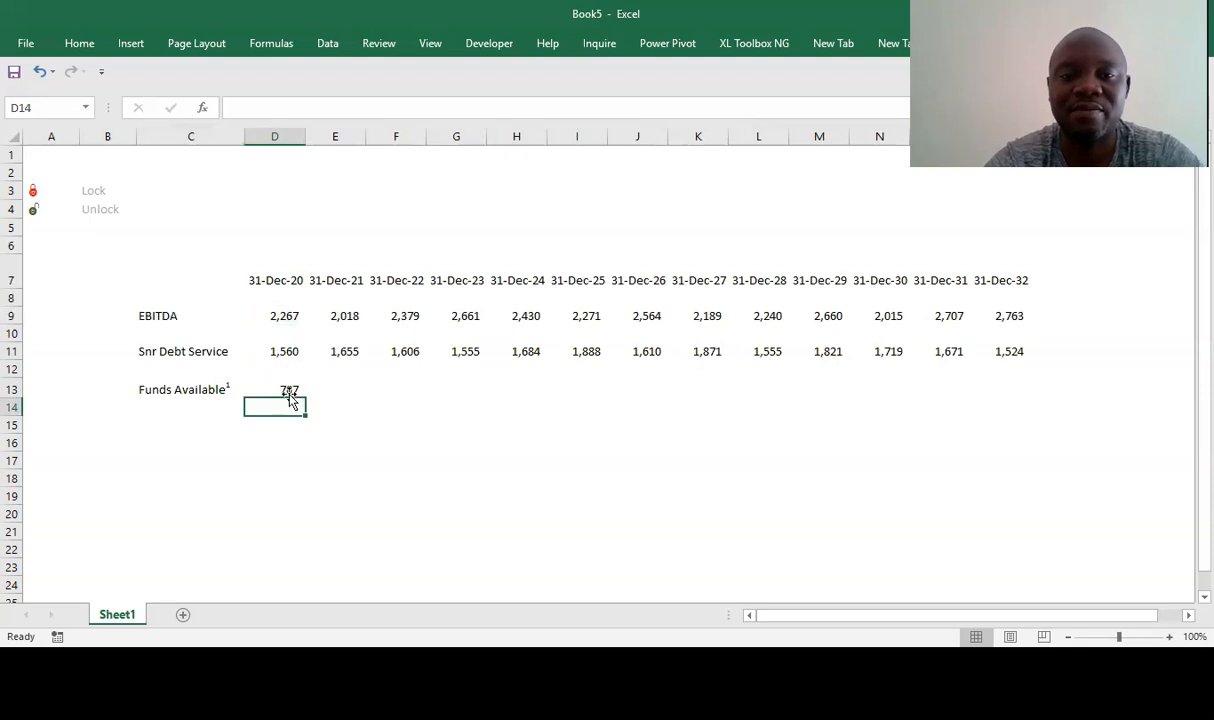
- Copy the D13 Funds Available formula across E13:P13 and check the formula references in E13
{"action": "left_click", "coordinate": [286, 390]}
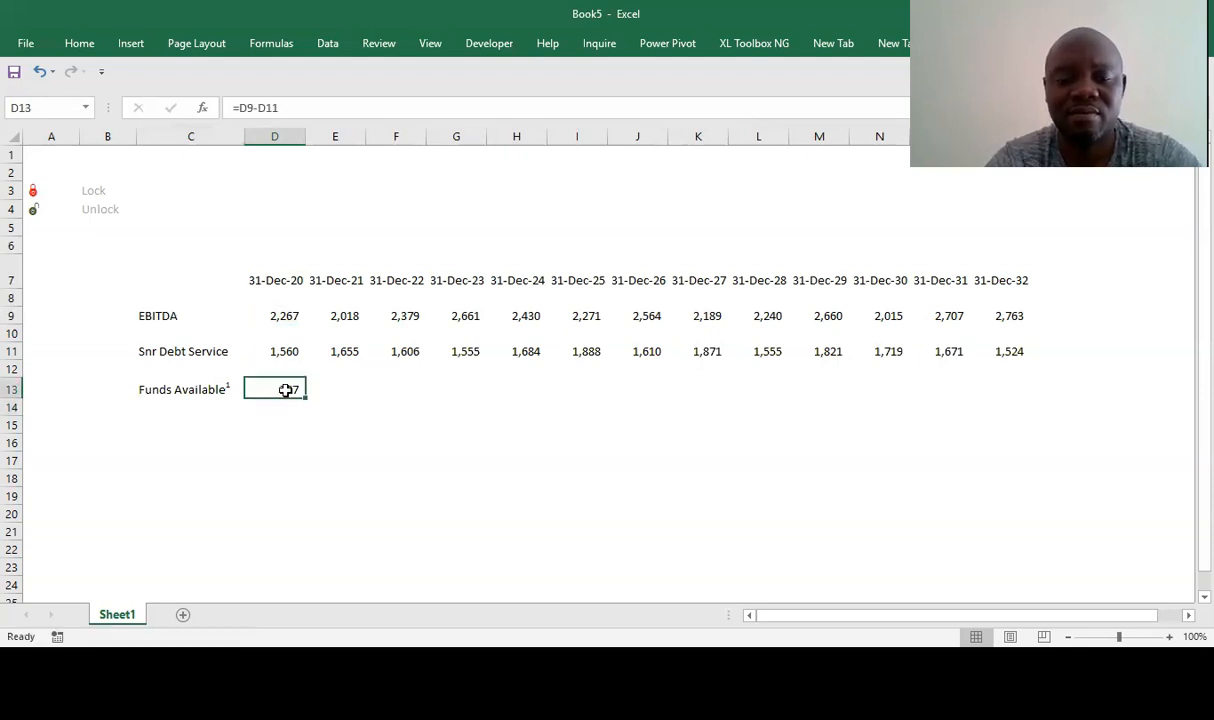
{"action": "key", "text": "ctrl+c"}
{"action": "key", "text": "Right"}
{"action": "key", "text": "shift+Right"}
{"action": "key", "text": "shift+Right"}
{"action": "key", "text": "shift+Right"}
{"action": "key", "text": "shift+Right"}
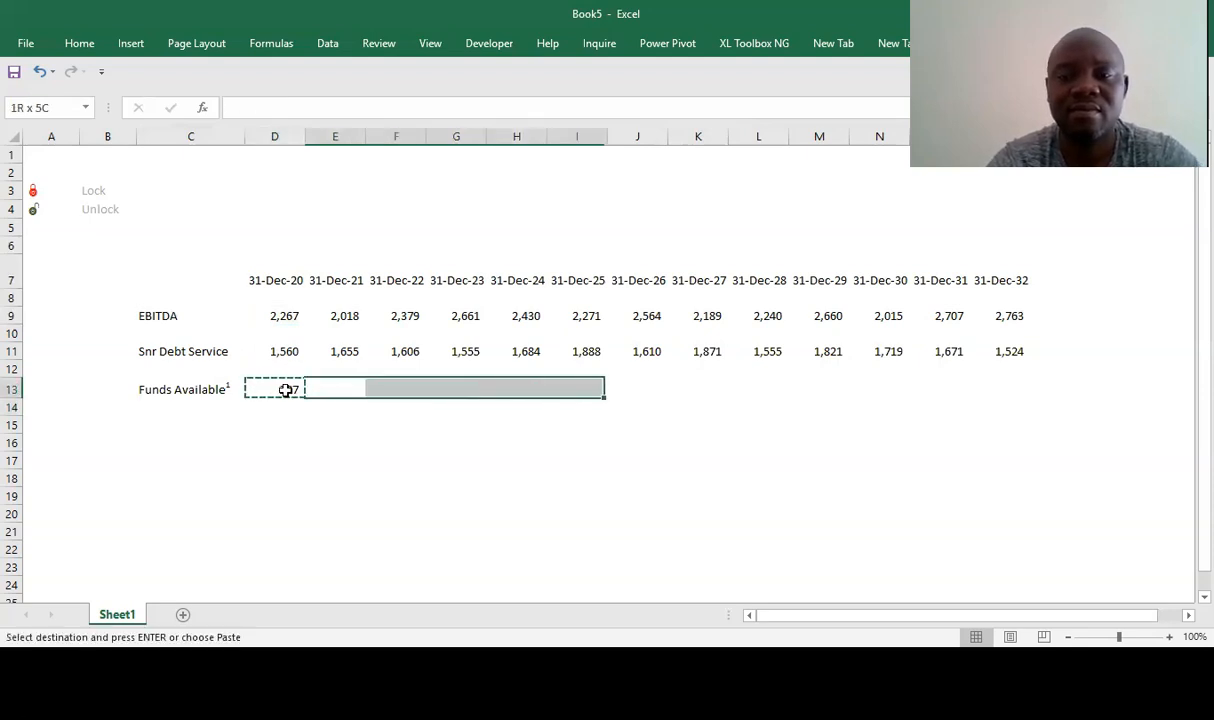
{"action": "key", "text": "shift+Right"}
{"action": "key", "text": "shift+Right"}
{"action": "key", "text": "shift+Right"}
{"action": "key", "text": "shift+Right"}
{"action": "key", "text": "shift+Right"}
{"action": "key", "text": "shift+Right"}
{"action": "key", "text": "shift+Right"}
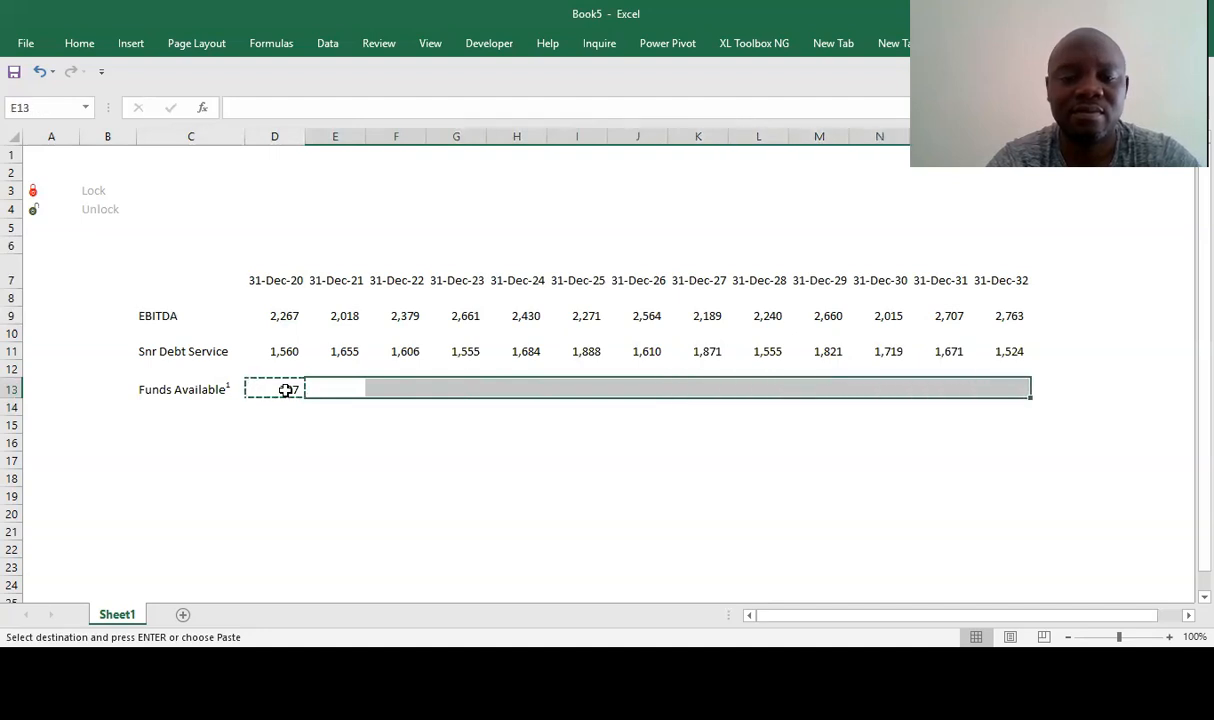
{"action": "key", "text": "ctrl+v"}
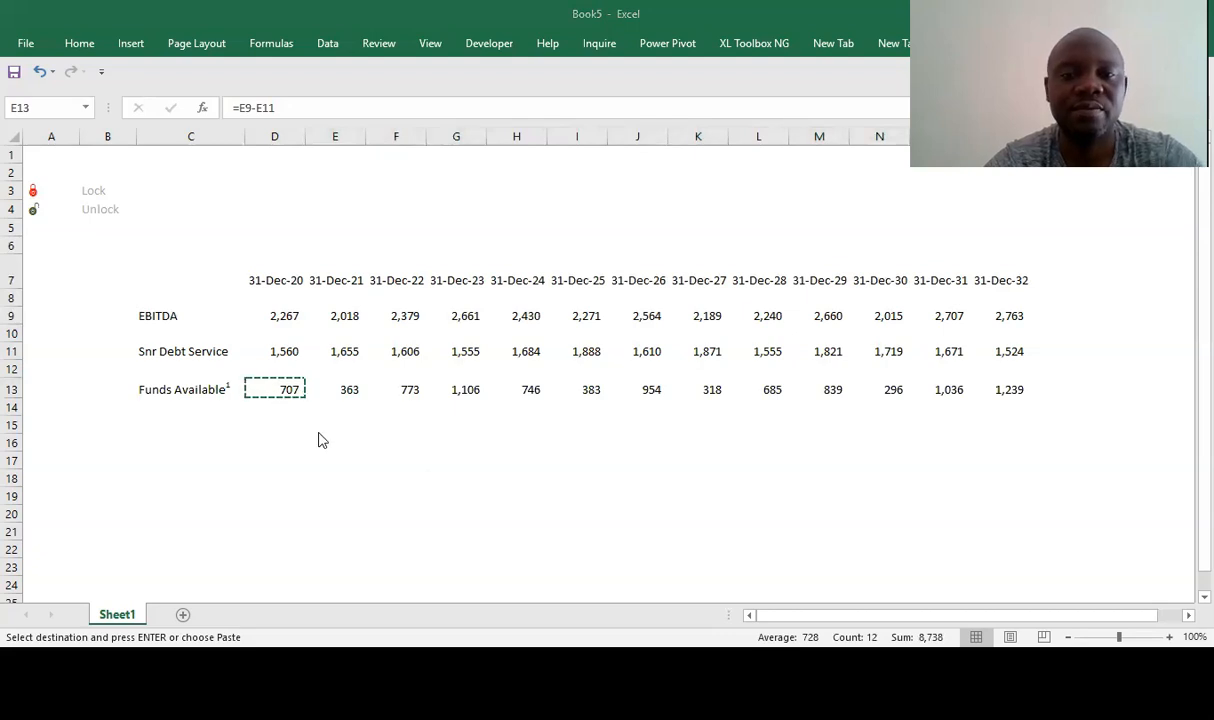
{"action": "key", "text": "F2"}
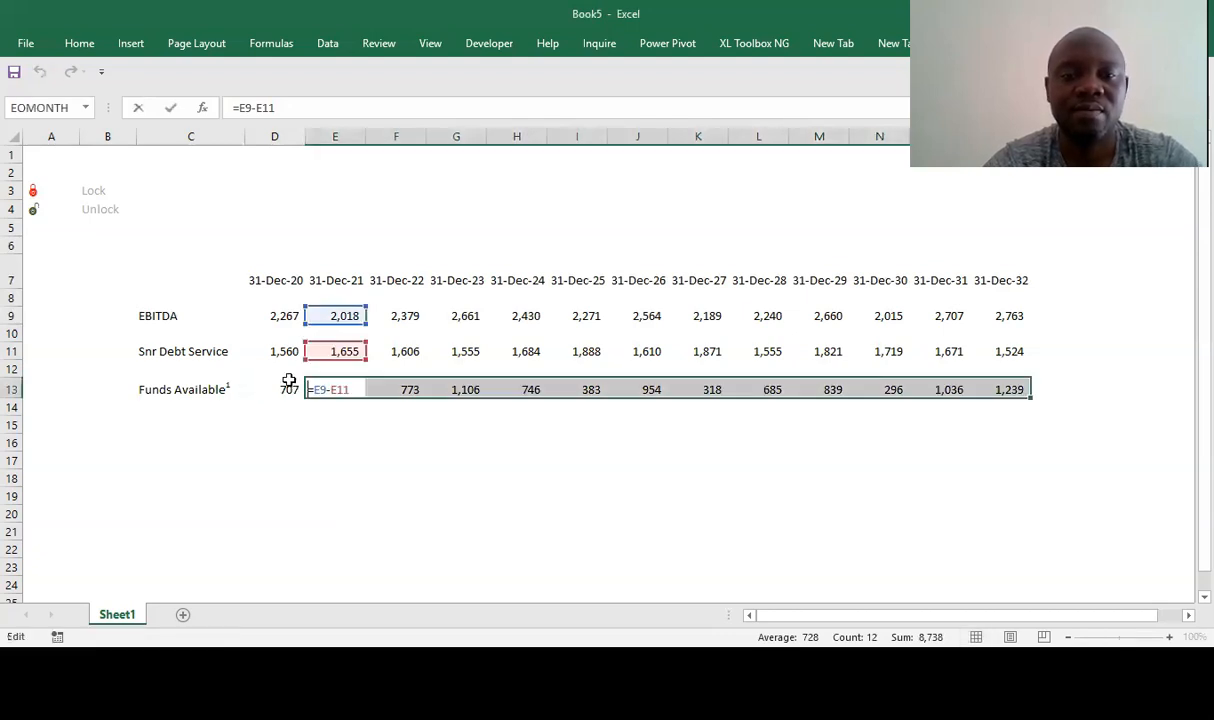
{"action": "key", "text": "Escape"}
- Make the Funds Available figures in D13:P13 bold
{"action": "left_click", "coordinate": [279, 388]}
{"action": "left_click", "coordinate": [279, 388]}
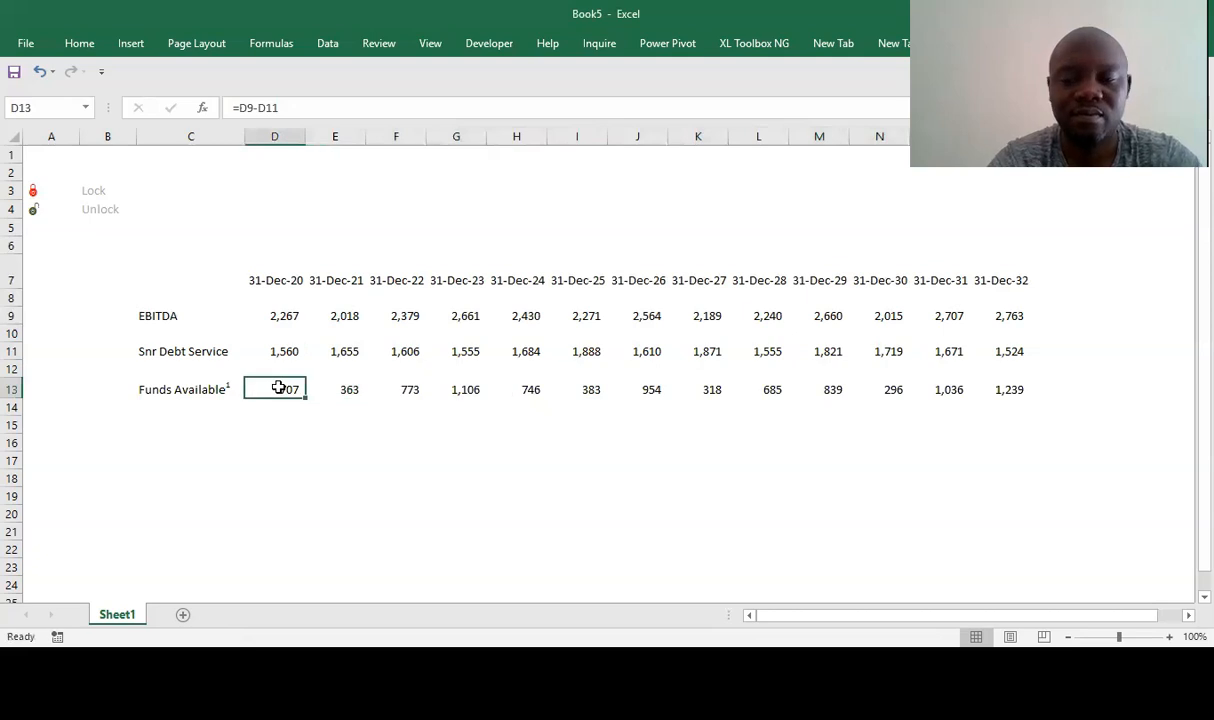
{"action": "key", "text": "ctrl+shift+Right"}
{"action": "key", "text": "ctrl+b"}
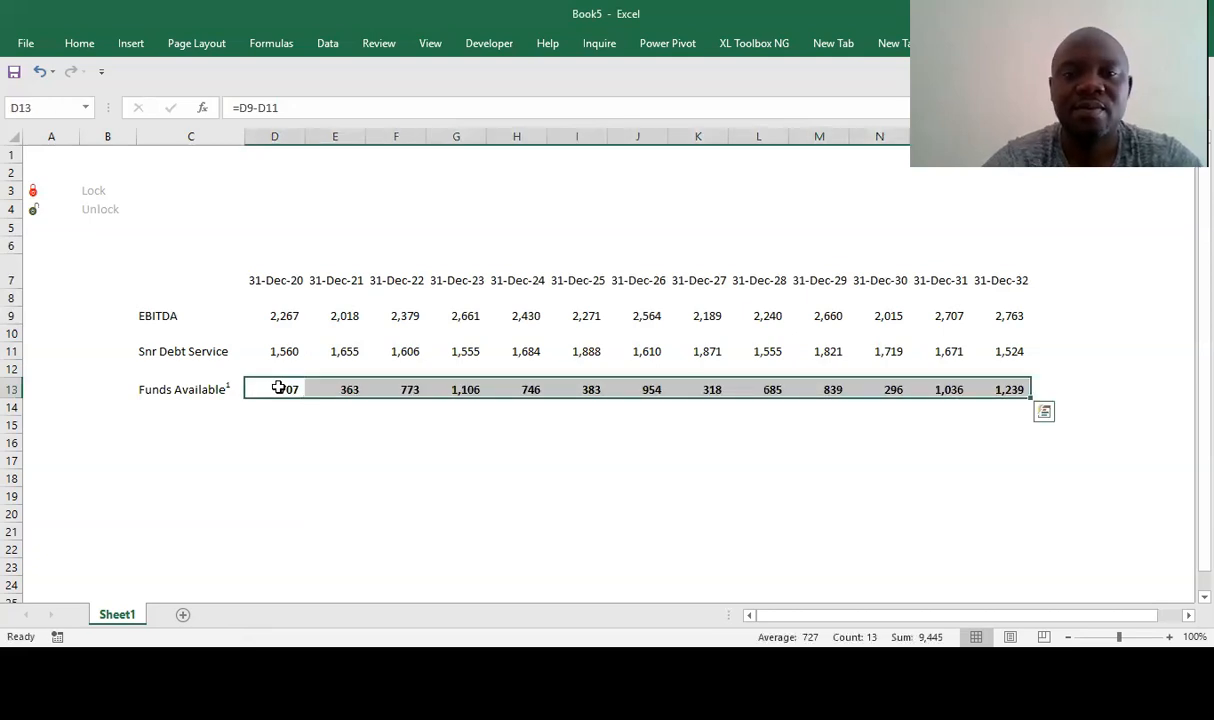
- Enter the row label DSCR in cell C16
{"action": "left_click", "coordinate": [164, 456]}
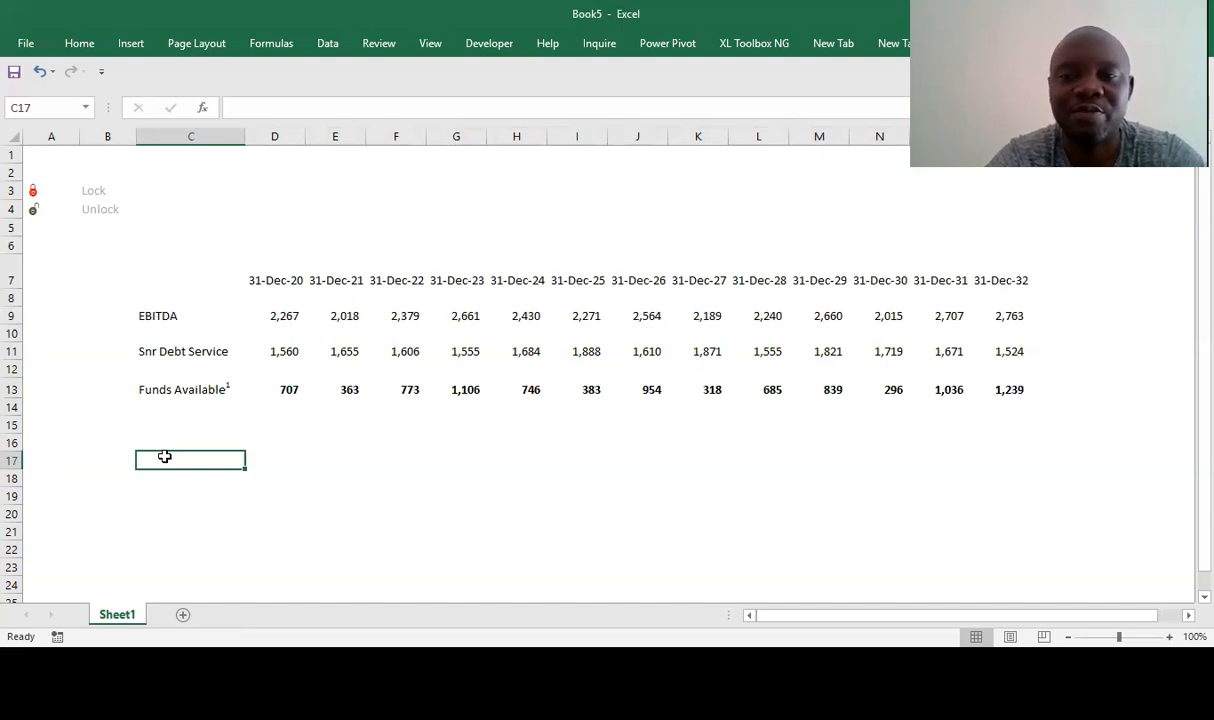
{"action": "key", "text": "Up"}
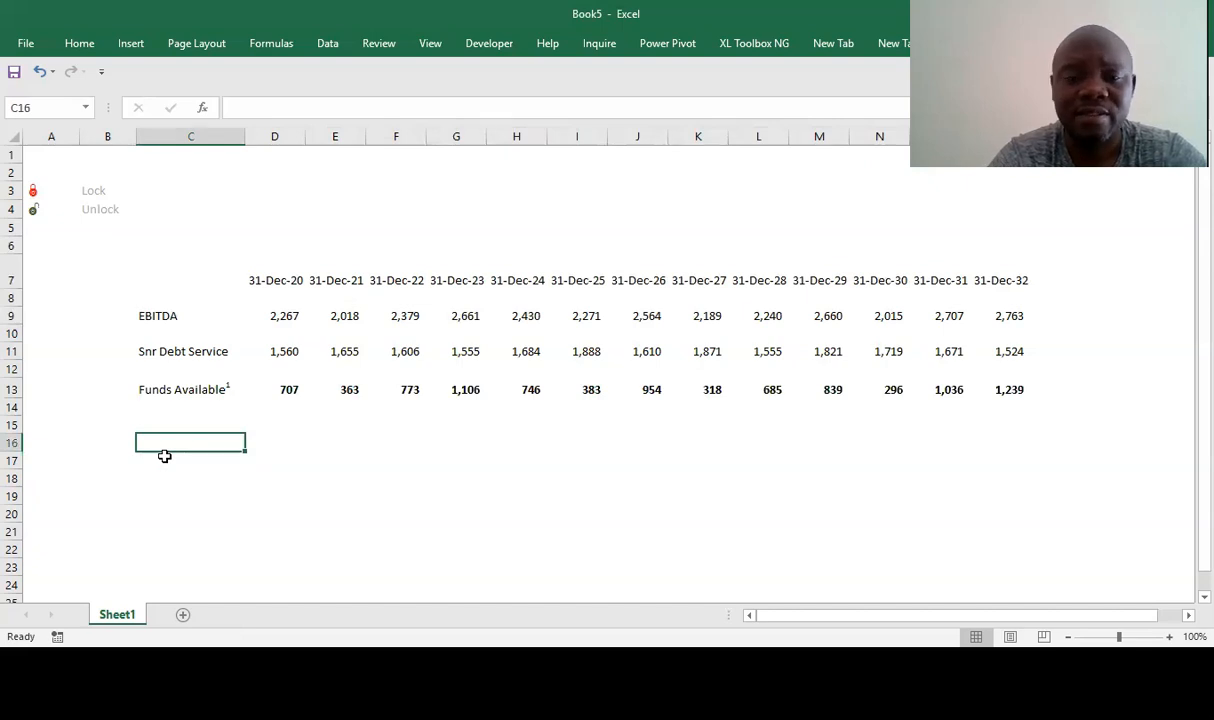
{"action": "type", "text": "Dscr"}
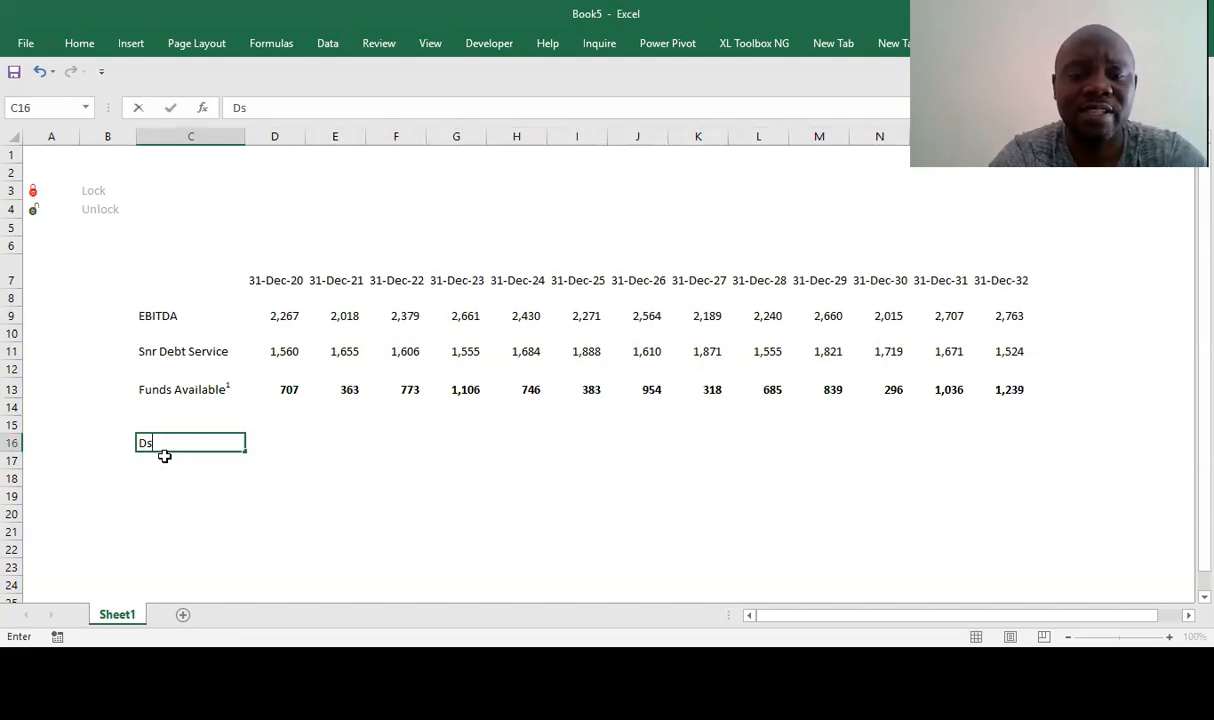
{"action": "key", "text": "BackSpace"}
{"action": "key", "text": "BackSpace"}
{"action": "key", "text": "BackSpace"}
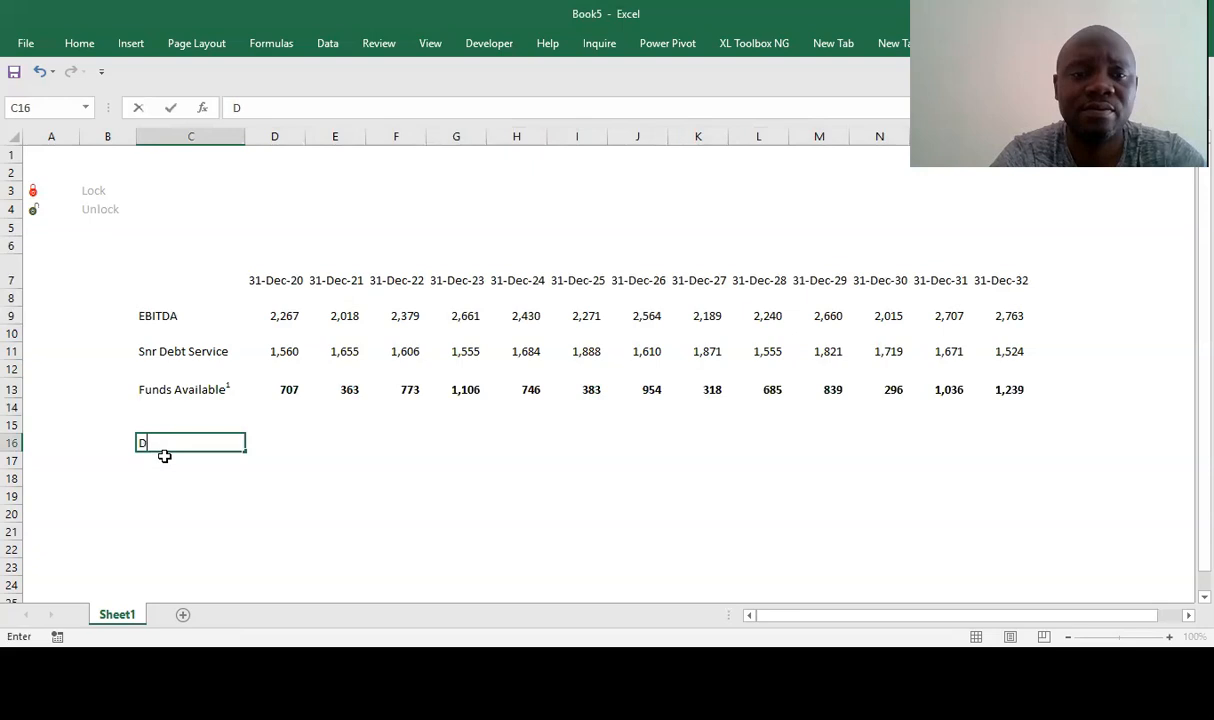
{"action": "type", "text": "SCR"}
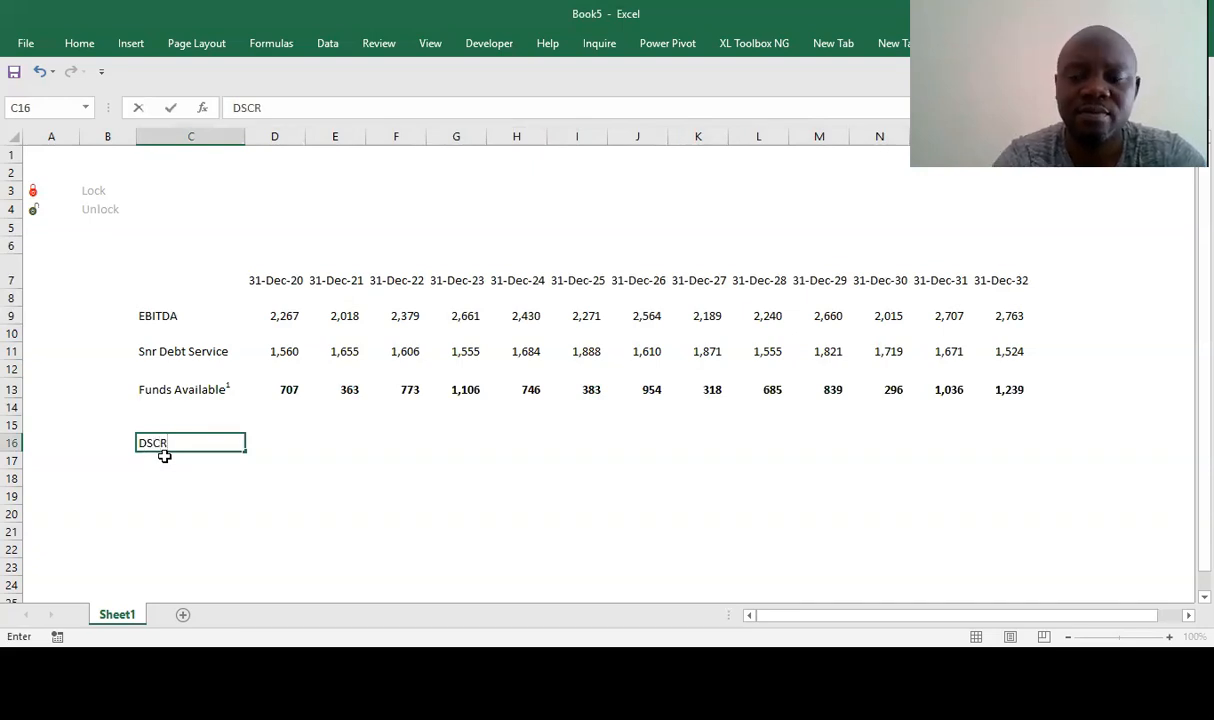
{"action": "key", "text": "Tab"}
- Calculate the DSCR in D16 as EBITDA divided by Snr Debt Service with the formula =D9/D11
{"action": "type", "text": "="}
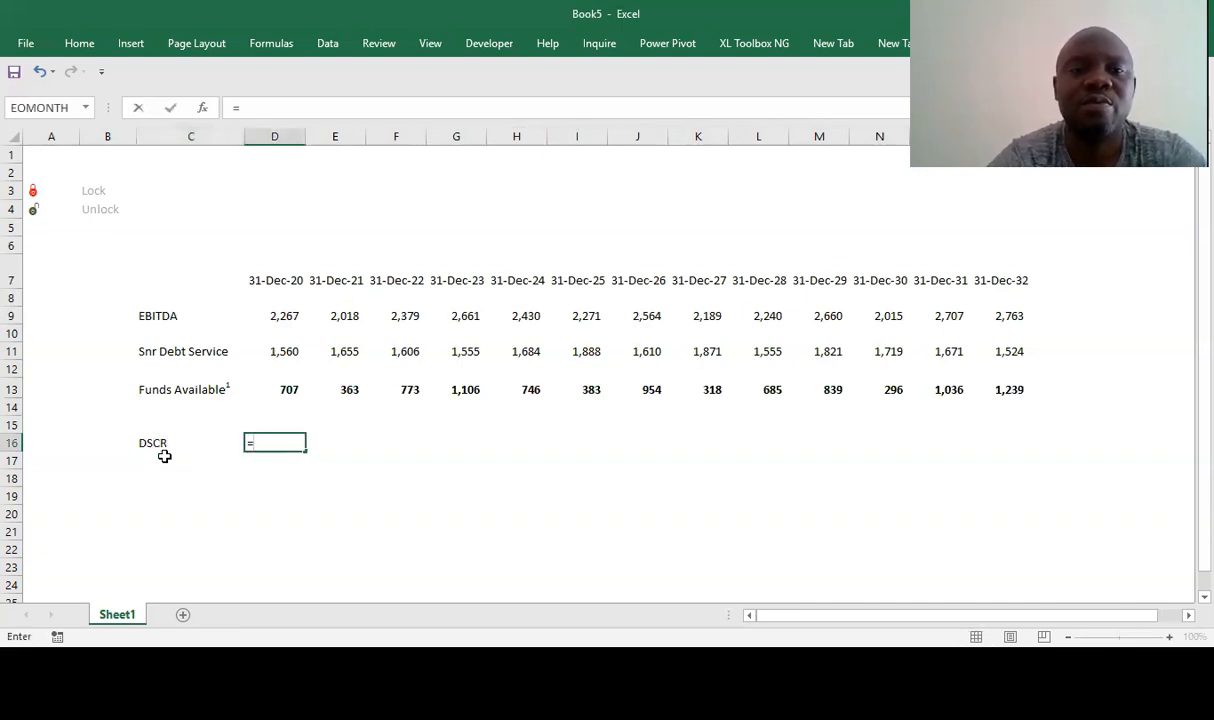
{"action": "left_click", "coordinate": [283, 315]}
{"action": "type", "text": "/"}
{"action": "left_click", "coordinate": [285, 351]}
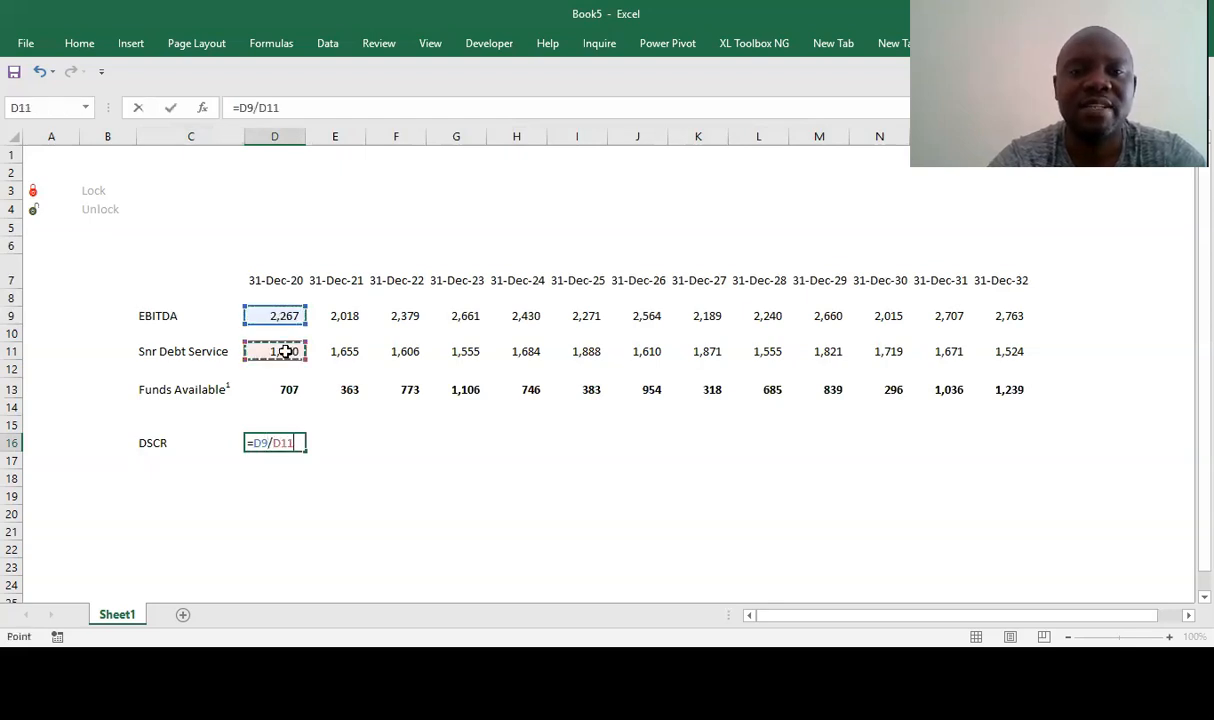
{"action": "key", "text": "Return"}
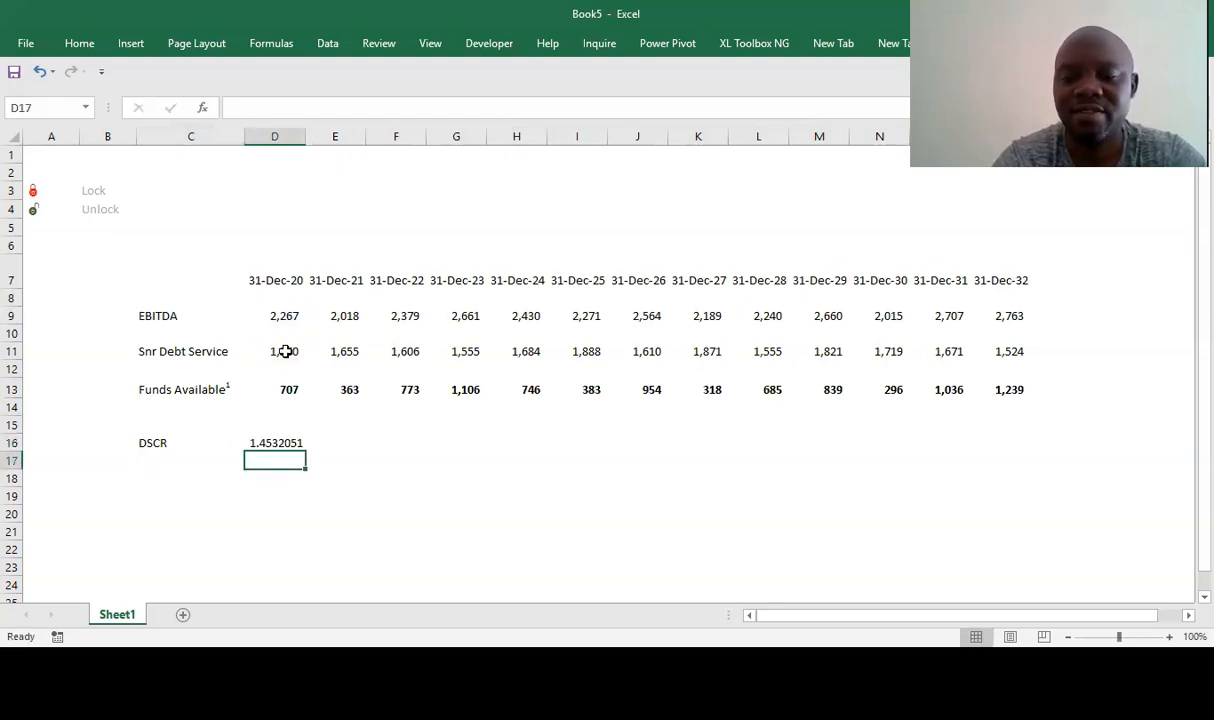
- Reduce D16 to two decimal places and fill the DSCR formula across the row to column P
{"action": "key", "text": "Up"}
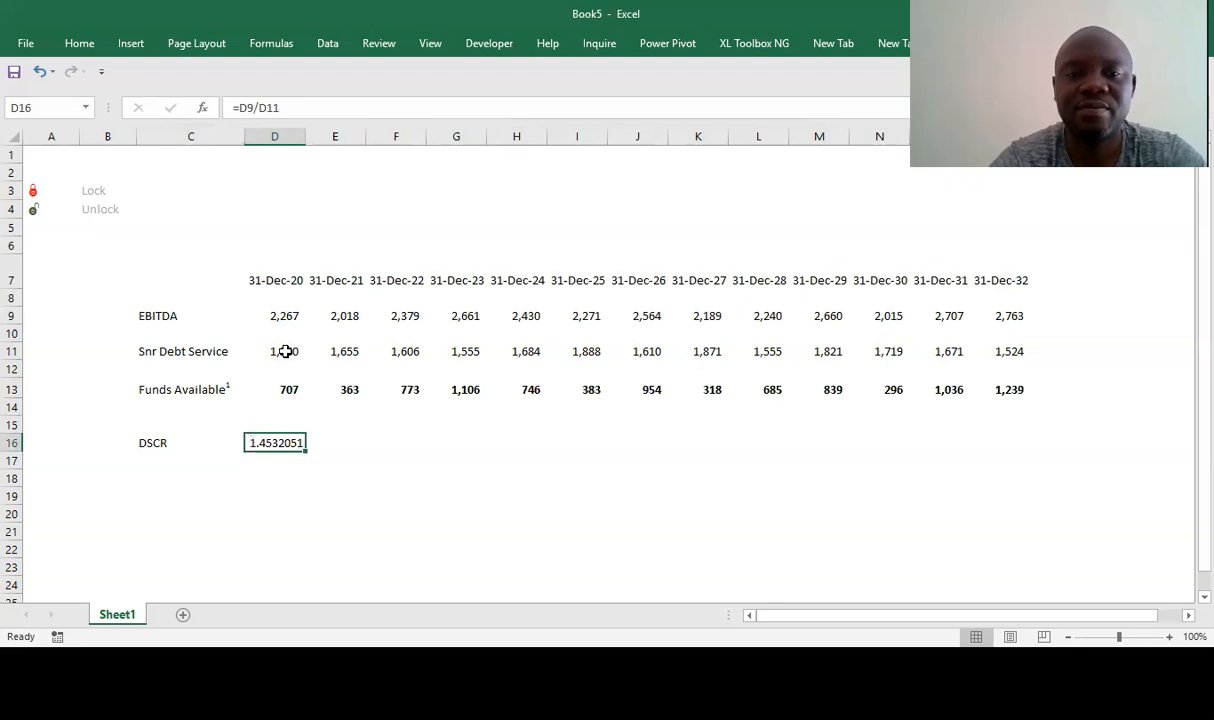
{"action": "right_click", "coordinate": [286, 443]}
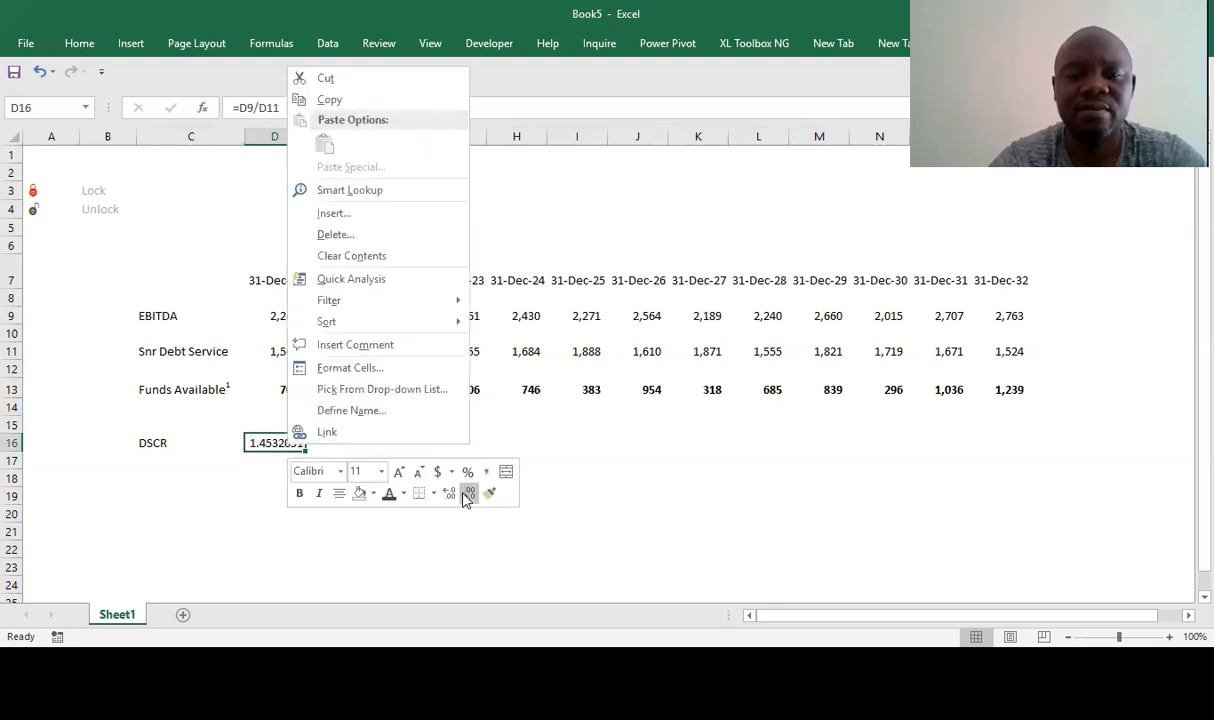
{"action": "left_click", "coordinate": [466, 494]}
{"action": "left_click", "coordinate": [466, 494]}
{"action": "left_click", "coordinate": [466, 494]}
{"action": "left_click", "coordinate": [466, 494]}
{"action": "left_click", "coordinate": [466, 494]}
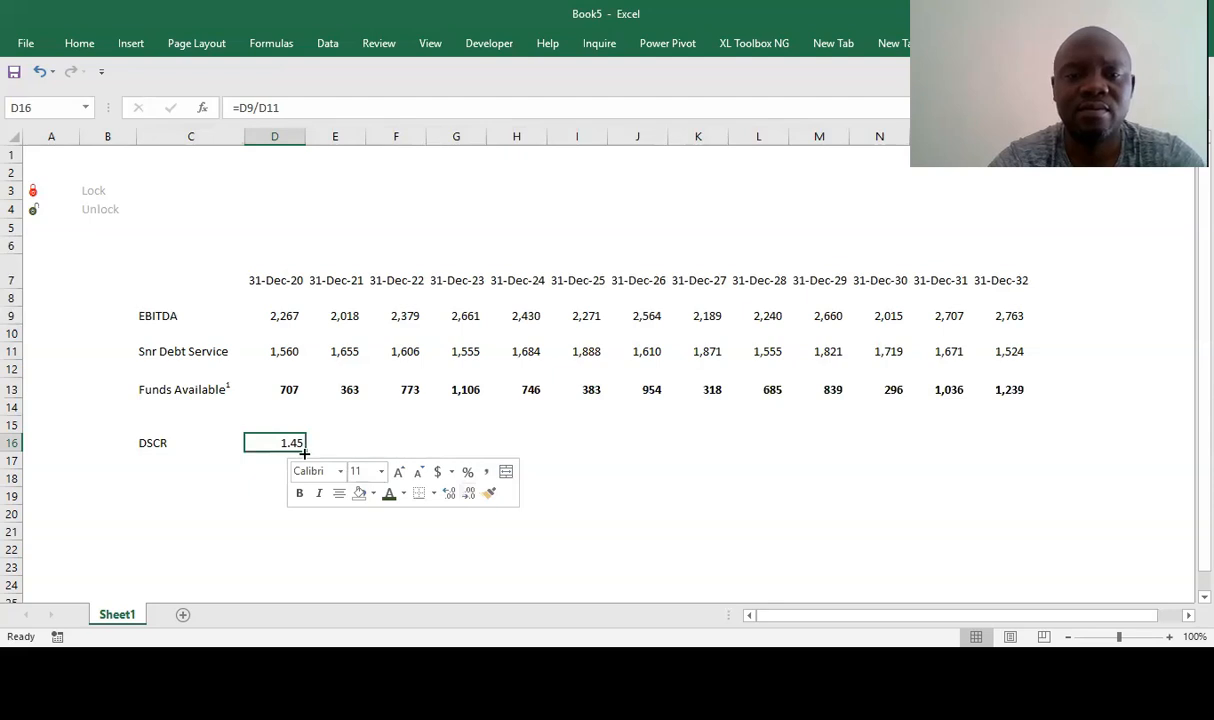
{"action": "left_click_drag", "start_coordinate": [304, 453], "coordinate": [1033, 509]}
{"action": "left_click", "coordinate": [369, 500]}
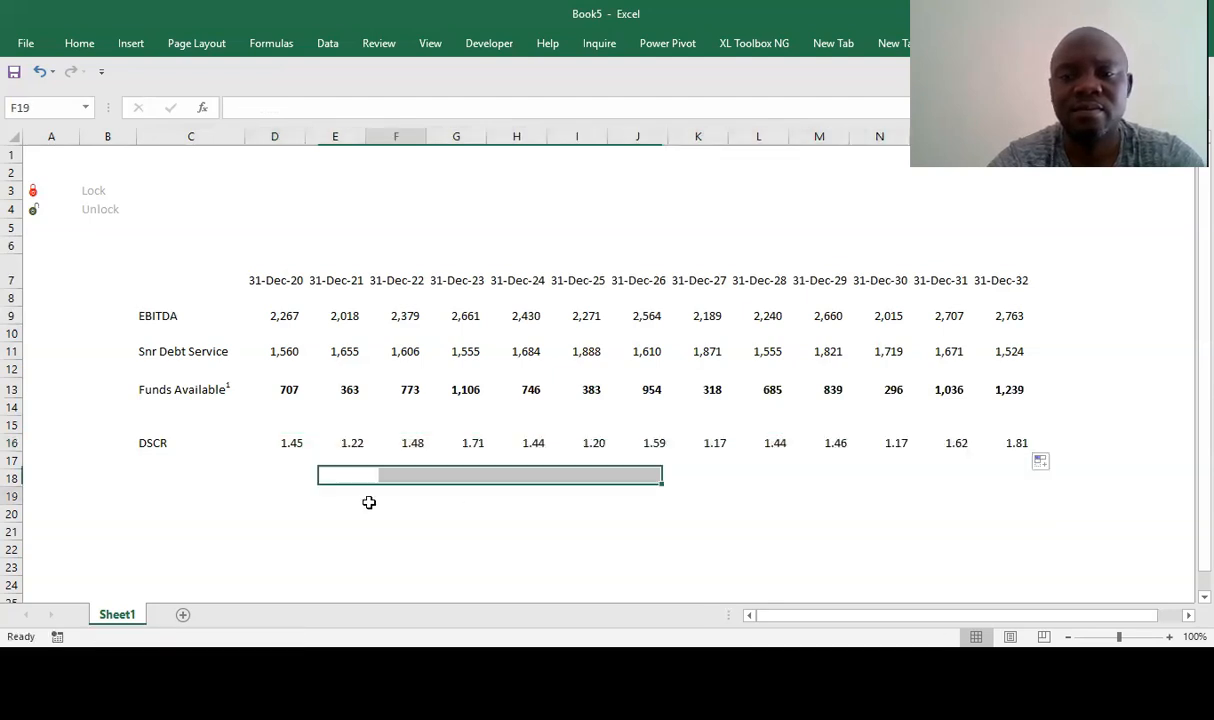
- Change the C16 row label to Projected DSCR
{"action": "left_click", "coordinate": [151, 476]}
{"action": "left_click", "coordinate": [132, 443]}
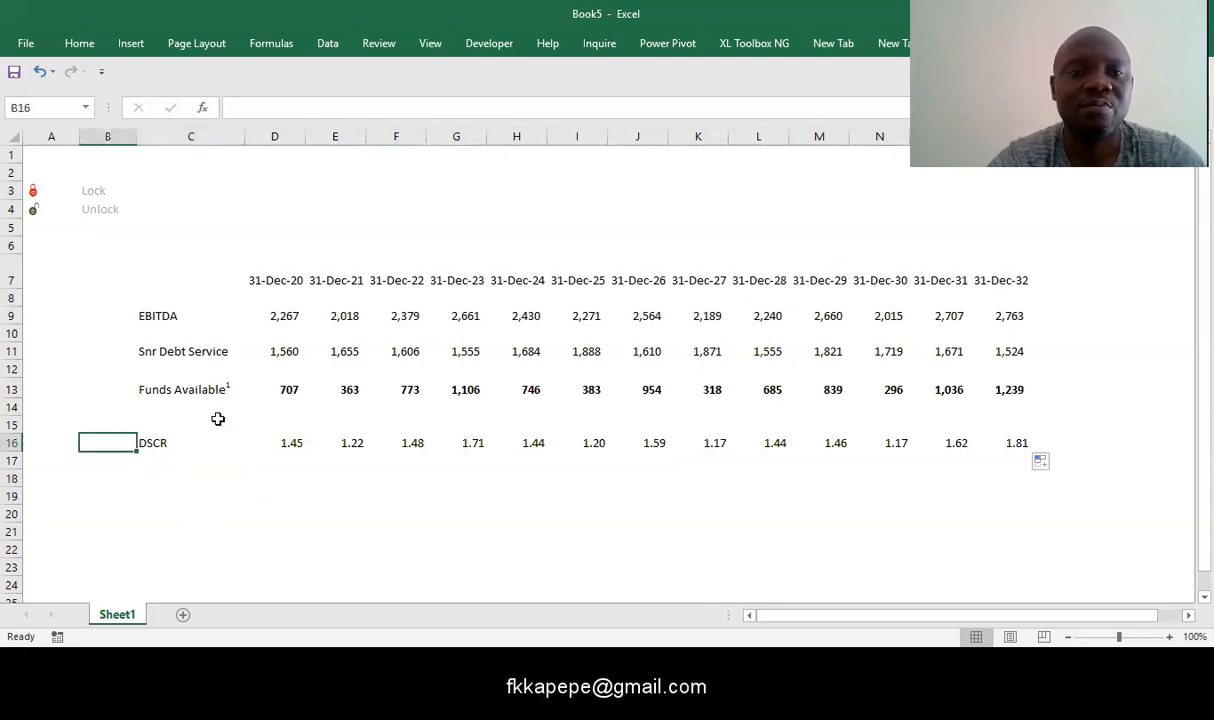
{"action": "left_click", "coordinate": [160, 438]}
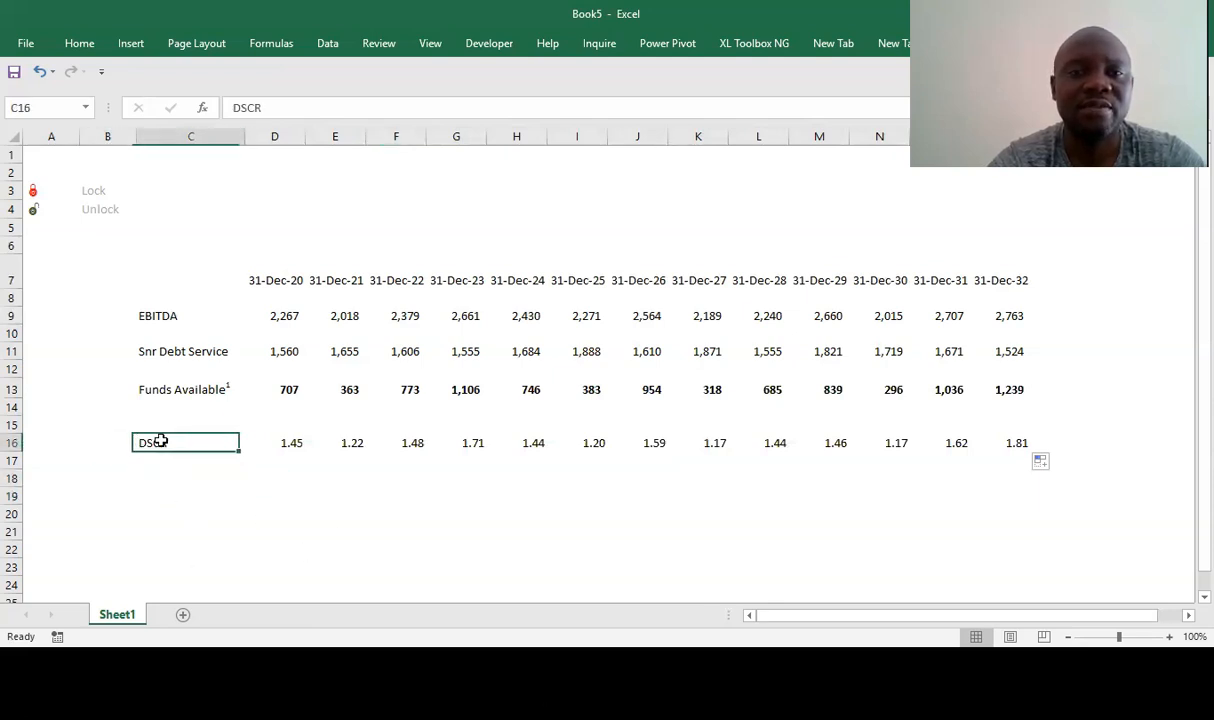
{"action": "left_click", "coordinate": [234, 107]}
{"action": "type", "text": "Project"}
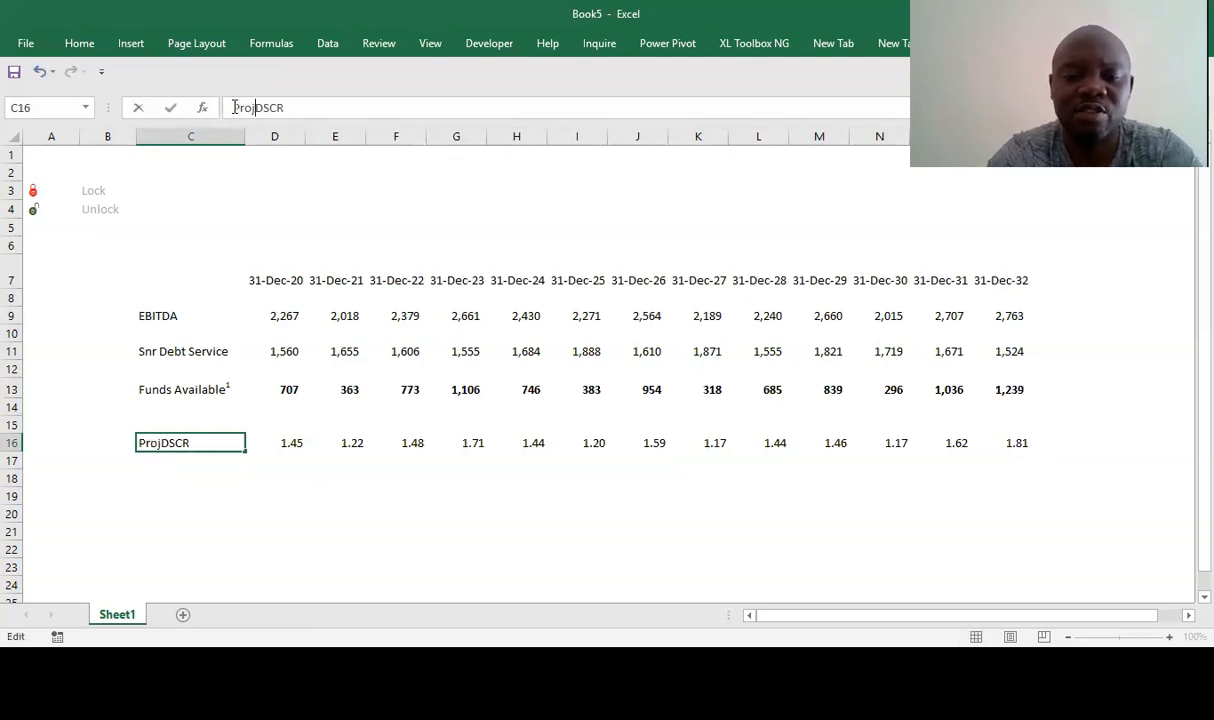
{"action": "type", "text": "ed"}
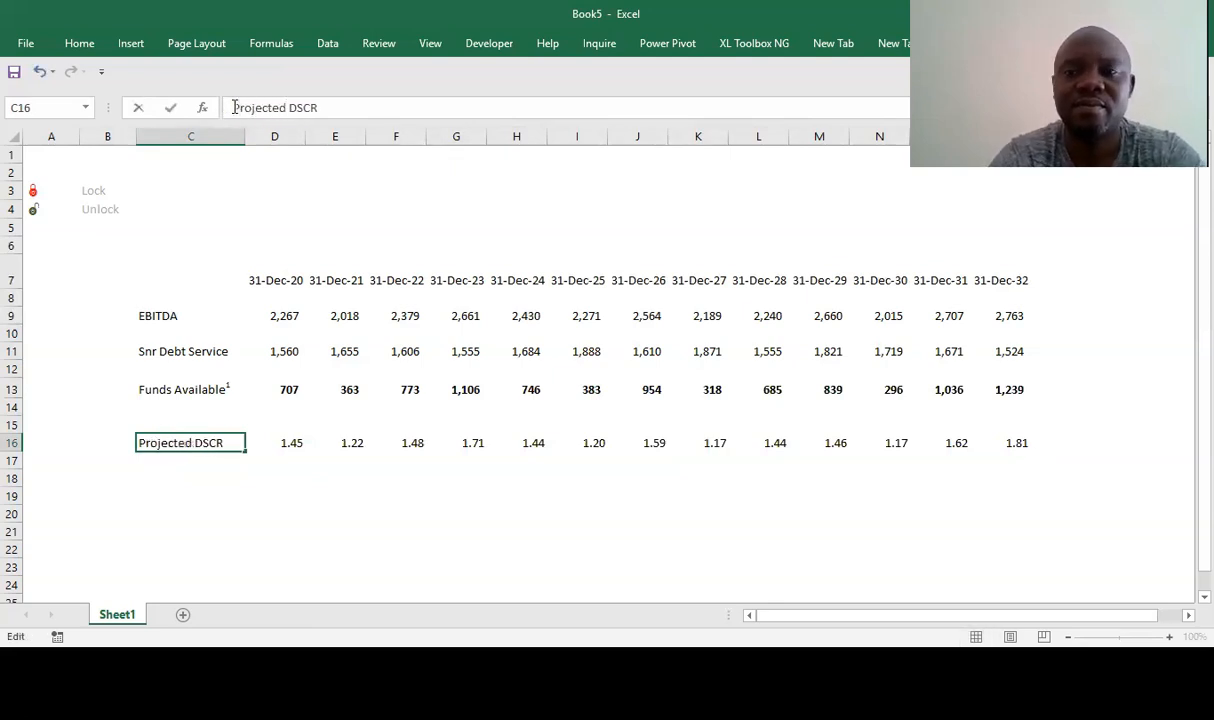
{"action": "key", "text": "Return"}
{"action": "key", "text": "Return"}
{"action": "key", "text": "Return"}
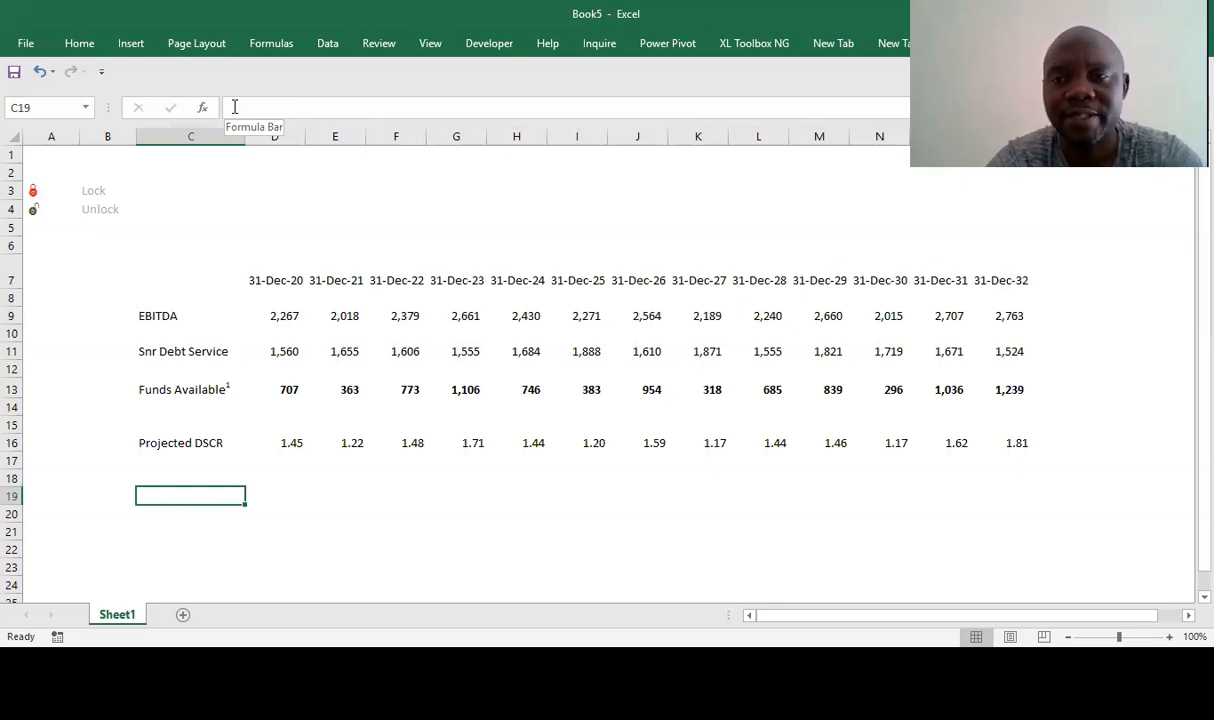
- Enter the row label Minimum DSCR in cell C18
{"action": "key", "text": "Up"}
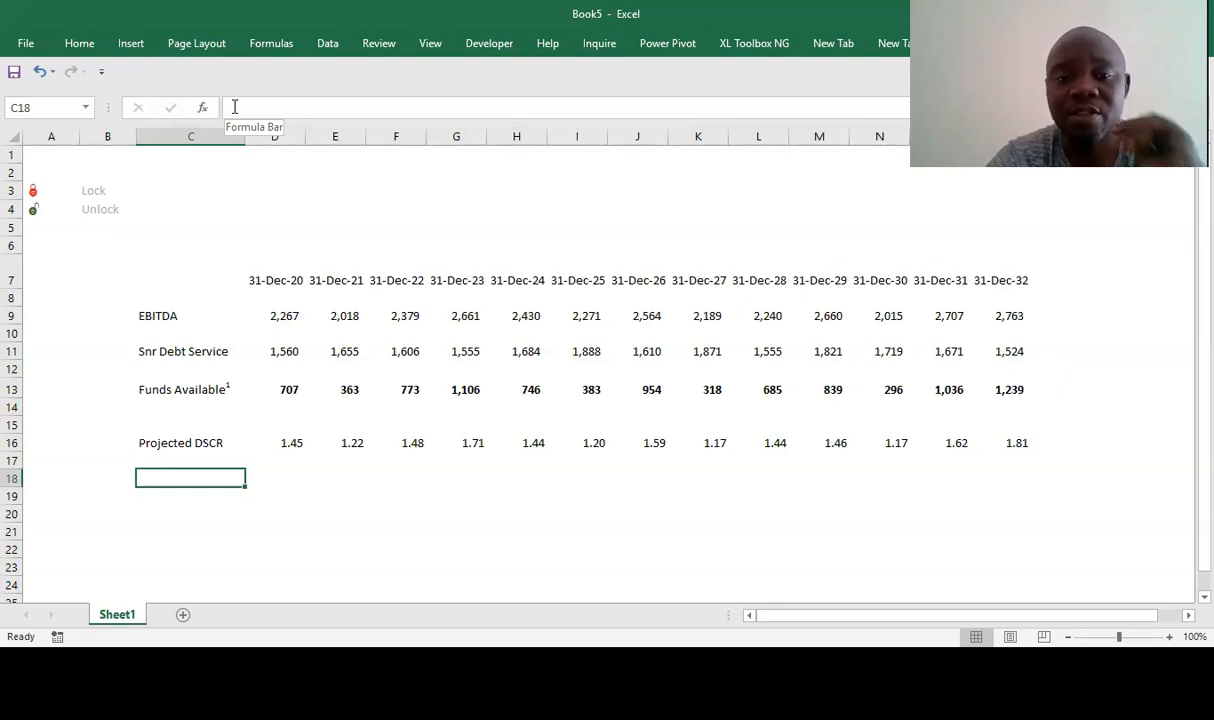
{"action": "type", "text": "Mini"}
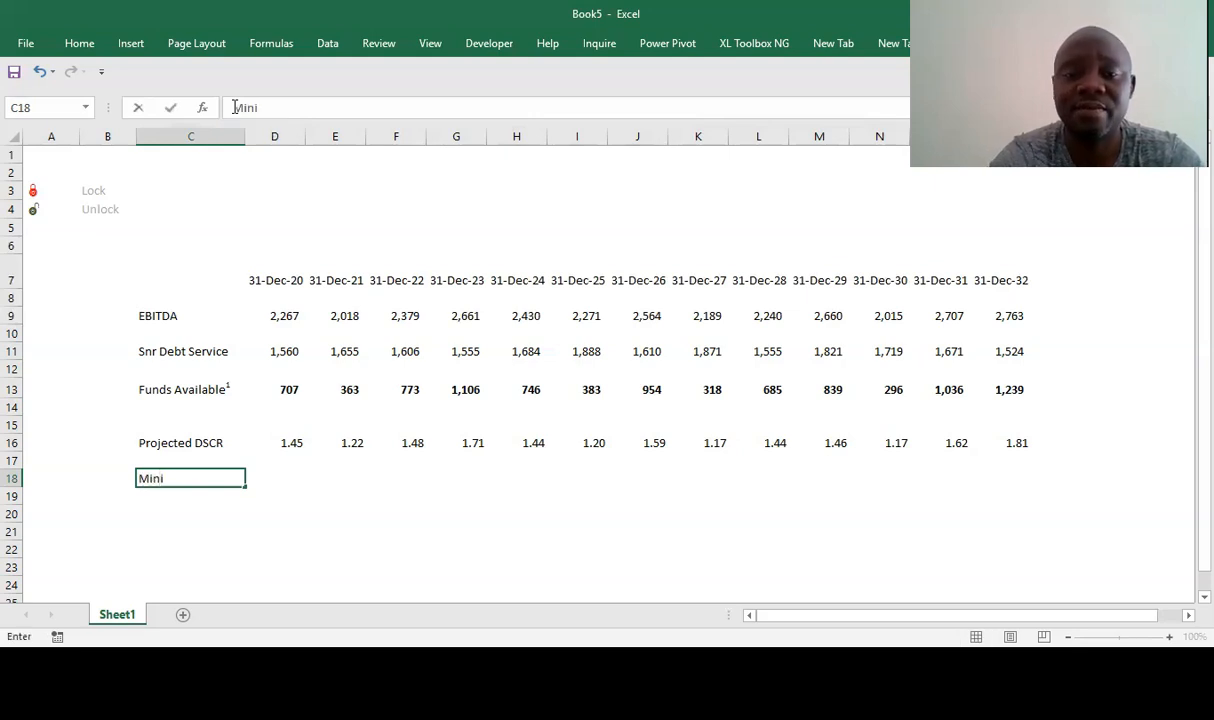
{"action": "type", "text": "mum"}
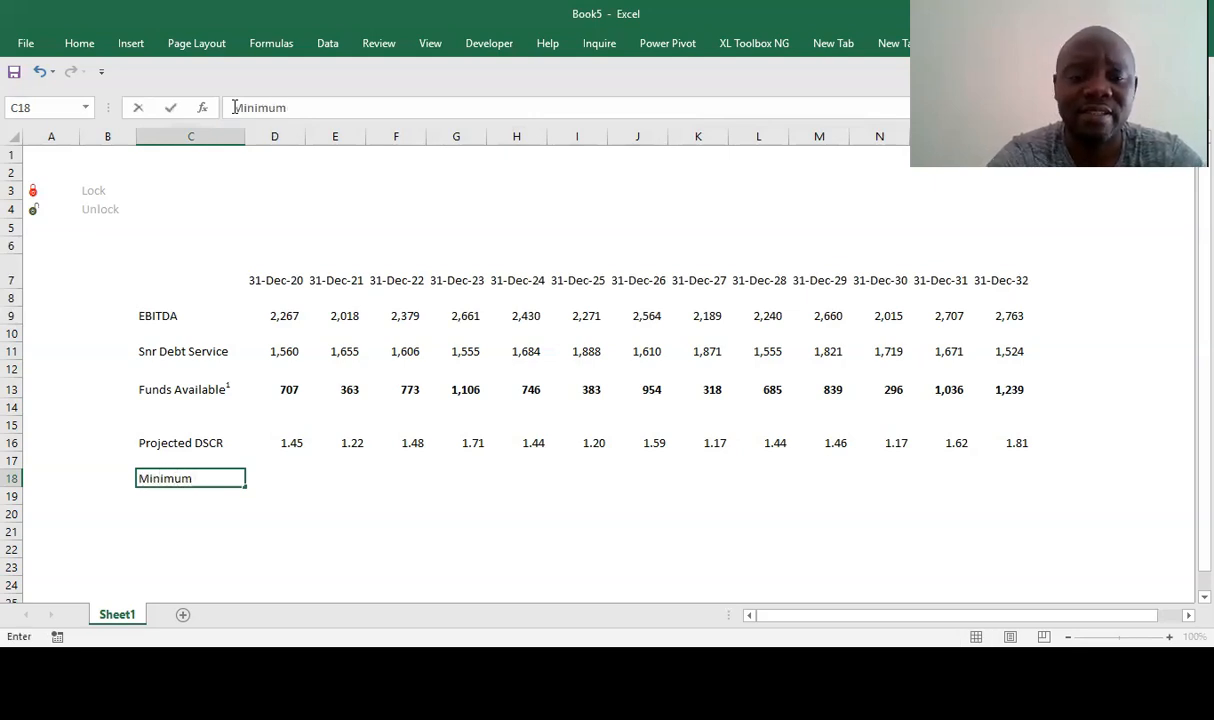
{"action": "type", "text": " DSCR"}
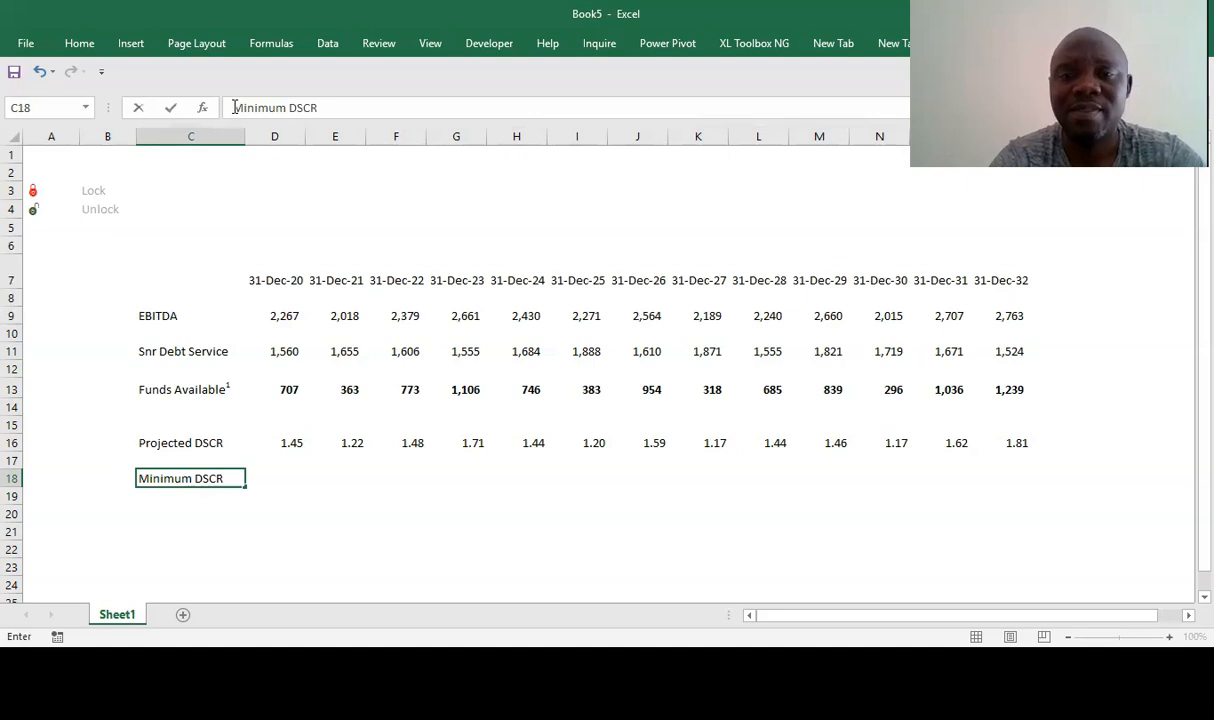
{"action": "key", "text": "Tab"}
{"action": "key", "text": "Tab"}
{"action": "key", "text": "Left"}
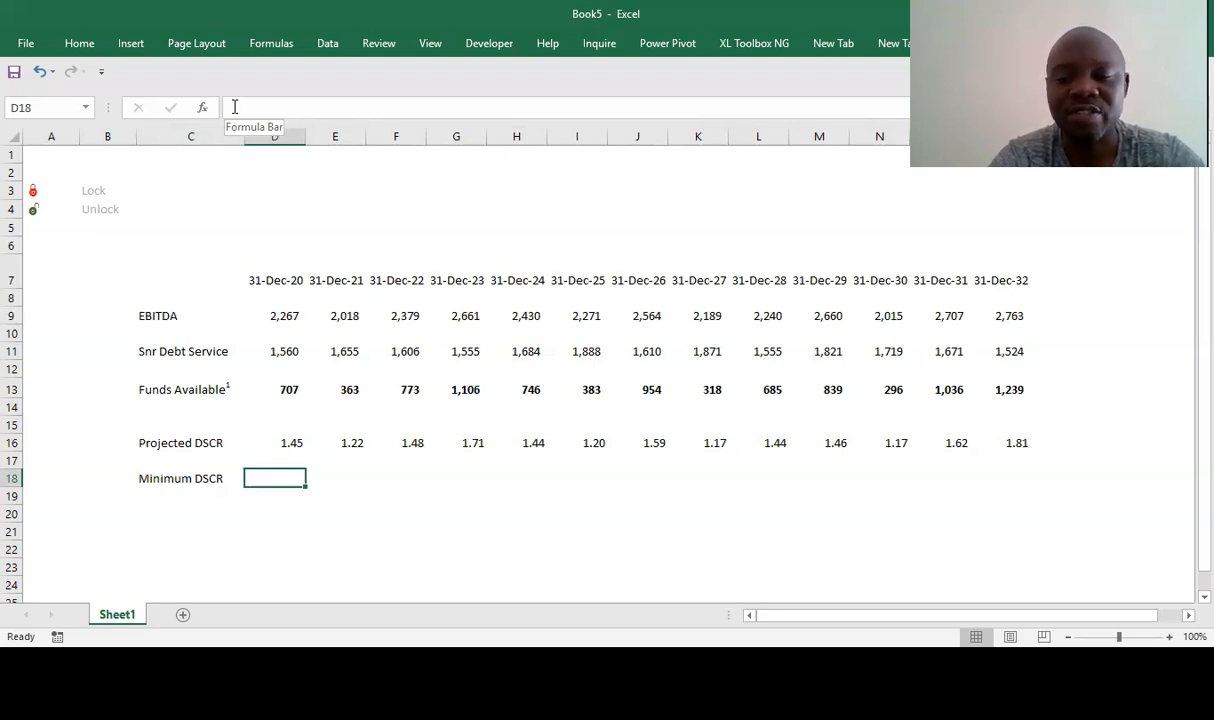
- Fill the Minimum DSCR row from D18 to P18 with the value 1.3 in one entry
{"action": "key", "text": "shift+Right"}
{"action": "key", "text": "shift+Right"}
{"action": "key", "text": "shift+Right"}
{"action": "key", "text": "shift+Right"}
{"action": "key", "text": "shift+Right"}
{"action": "key", "text": "shift+Right"}
{"action": "key", "text": "shift+Right"}
{"action": "key", "text": "shift+Right"}
{"action": "key", "text": "shift+Right"}
{"action": "key", "text": "shift+Right"}
{"action": "key", "text": "shift+Right"}
{"action": "key", "text": "shift+Right"}
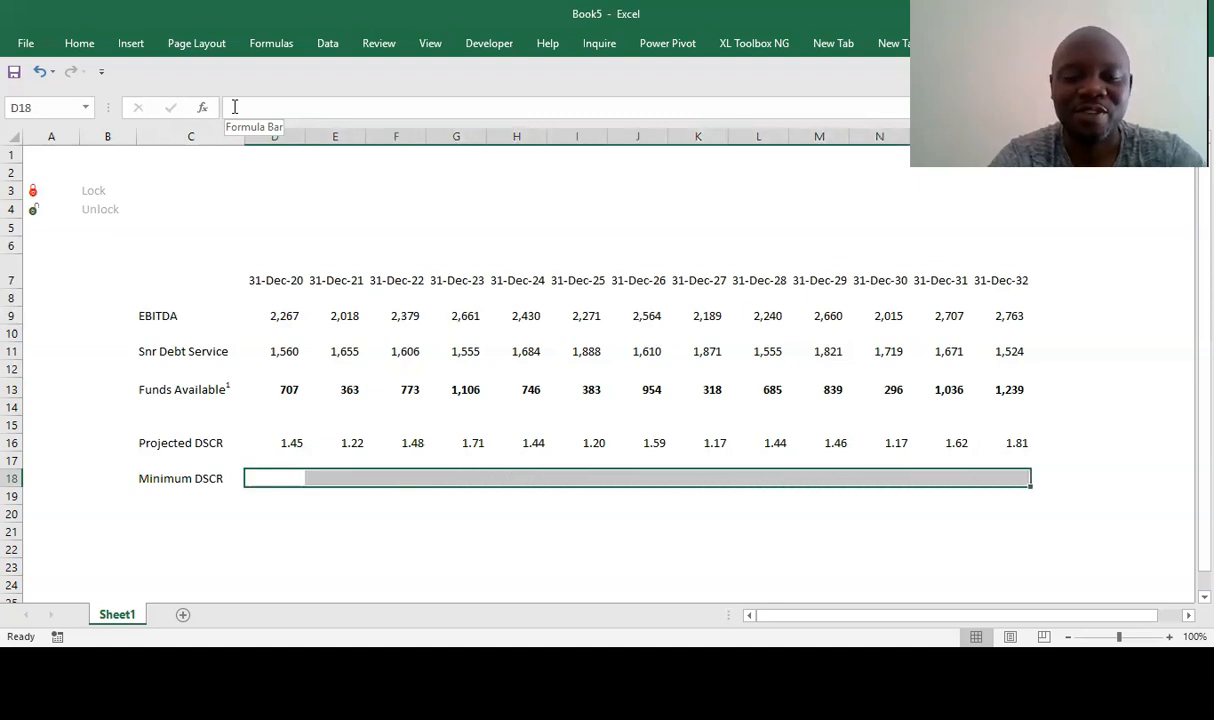
{"action": "type", "text": "1.3"}
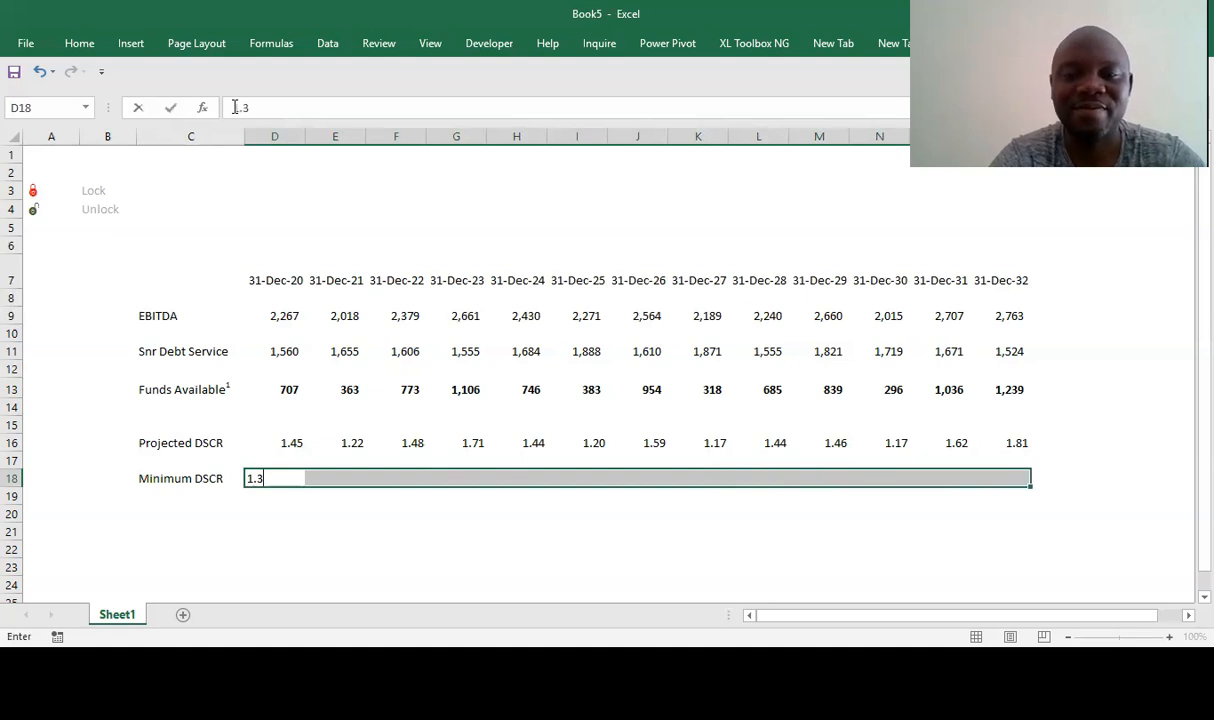
{"action": "key", "text": "ctrl+Return"}
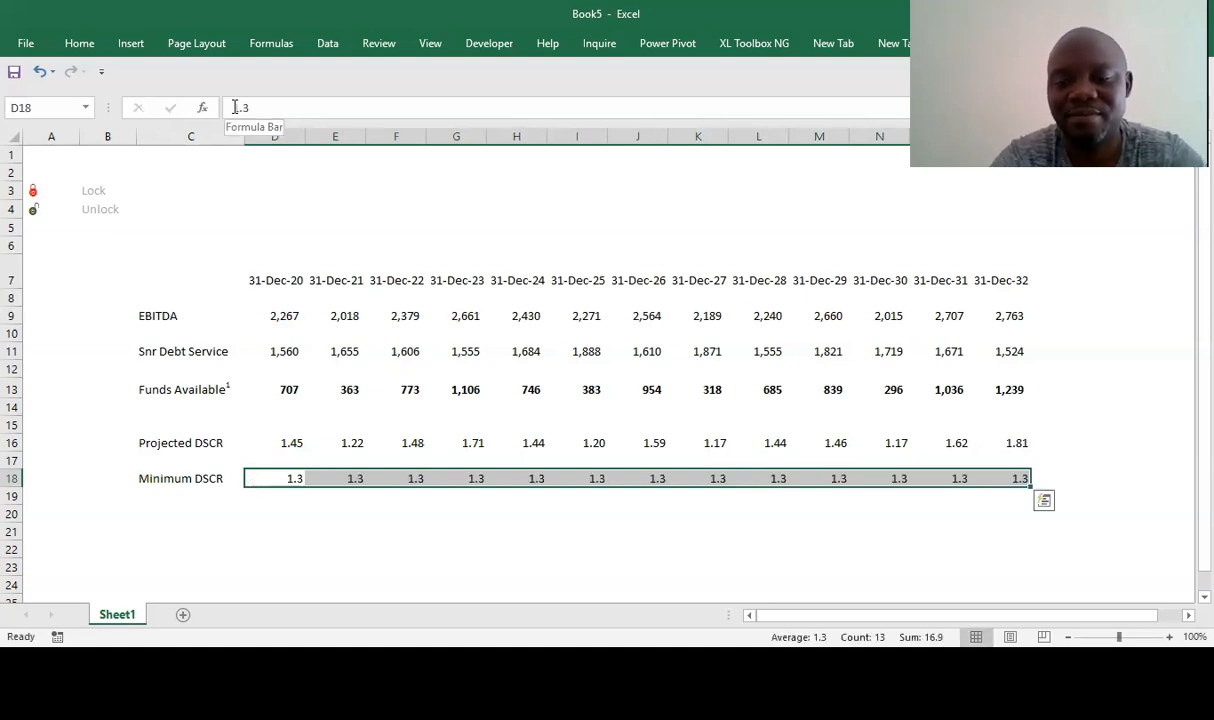
- Enter the row label Status in cell C20
{"action": "key", "text": "Left"}
{"action": "key", "text": "Left"}
{"action": "key", "text": "Right"}
{"action": "key", "text": "Right"}
{"action": "key", "text": "Down"}
{"action": "key", "text": "Down"}
{"action": "key", "text": "Down"}
{"action": "key", "text": "Down"}
{"action": "key", "text": "Up"}
{"action": "key", "text": "Up"}
{"action": "key", "text": "Left"}
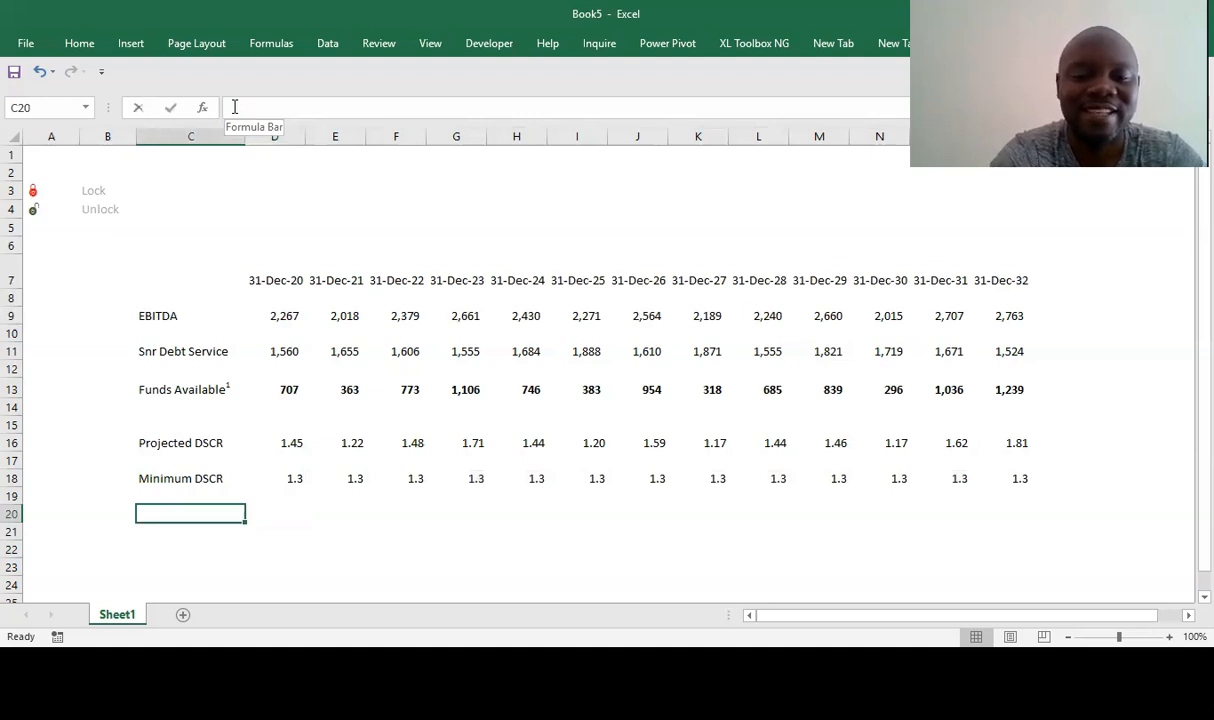
{"action": "type", "text": "Status"}
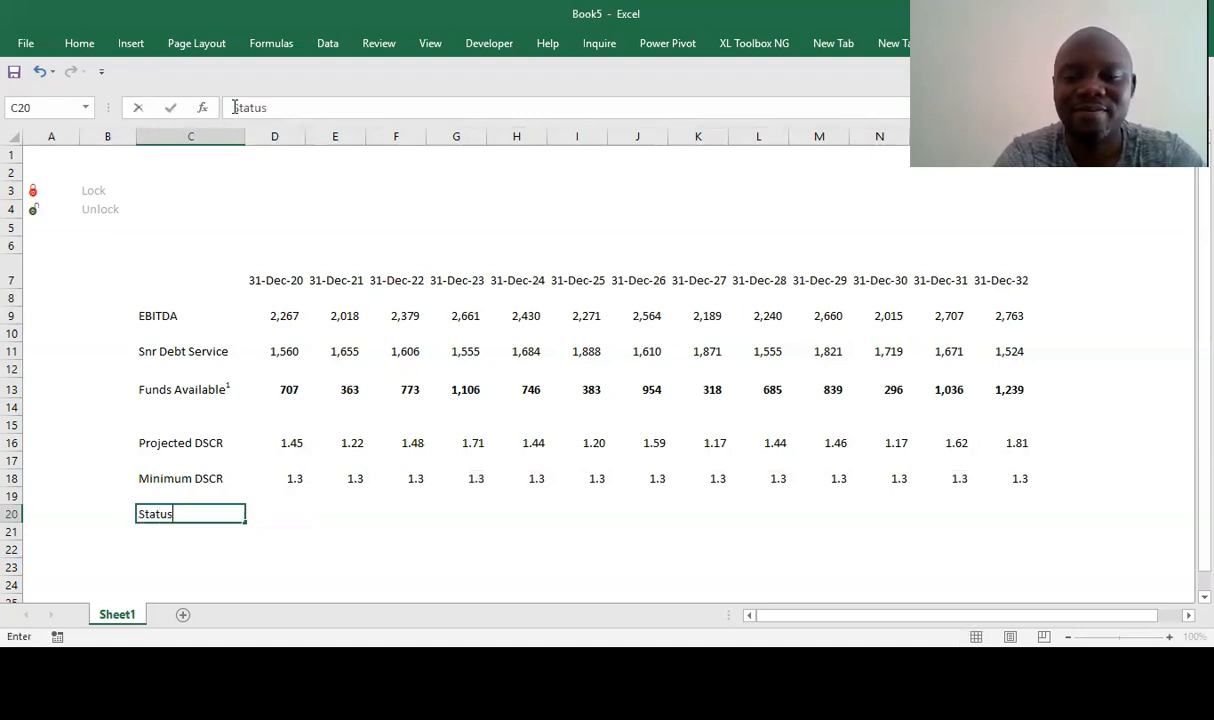
{"action": "key", "text": "Right"}
{"action": "key", "text": "Right"}
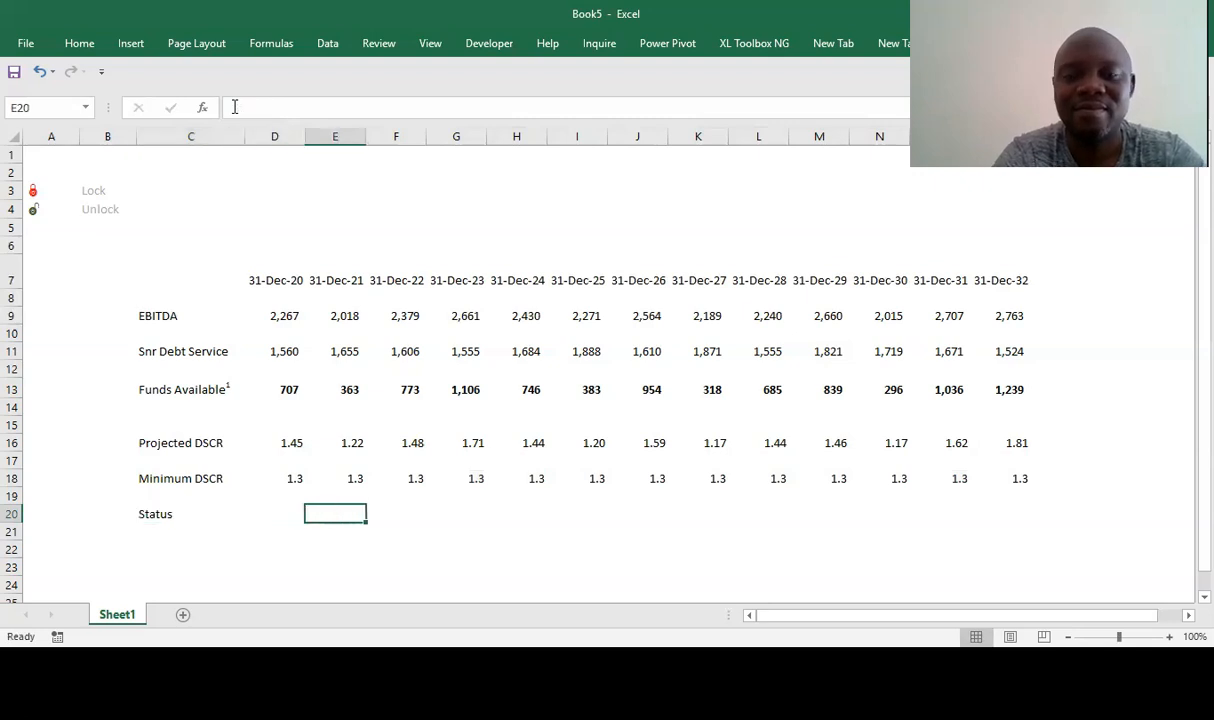
{"action": "key", "text": "Left"}
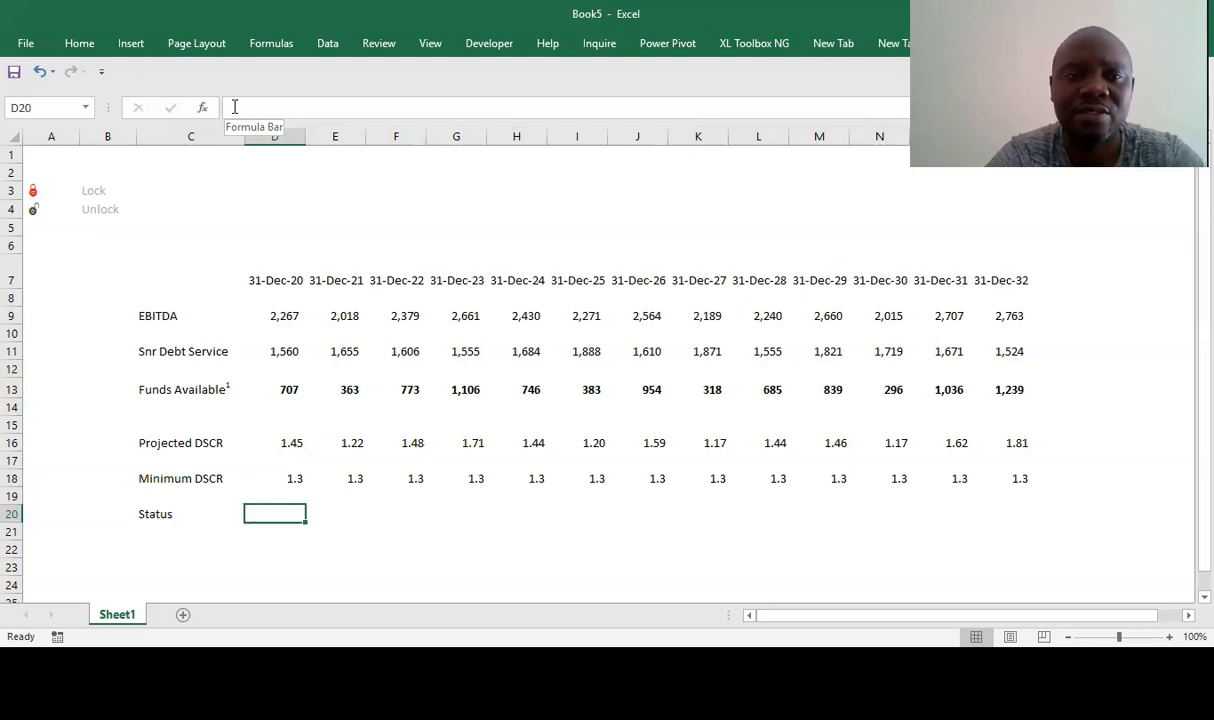
- Compare projected with minimum DSCR in D20, returning the unlock or lock symbol, with the formula =IF(D16>=D18,$A$4,$A$3)
{"action": "type", "text": "="}
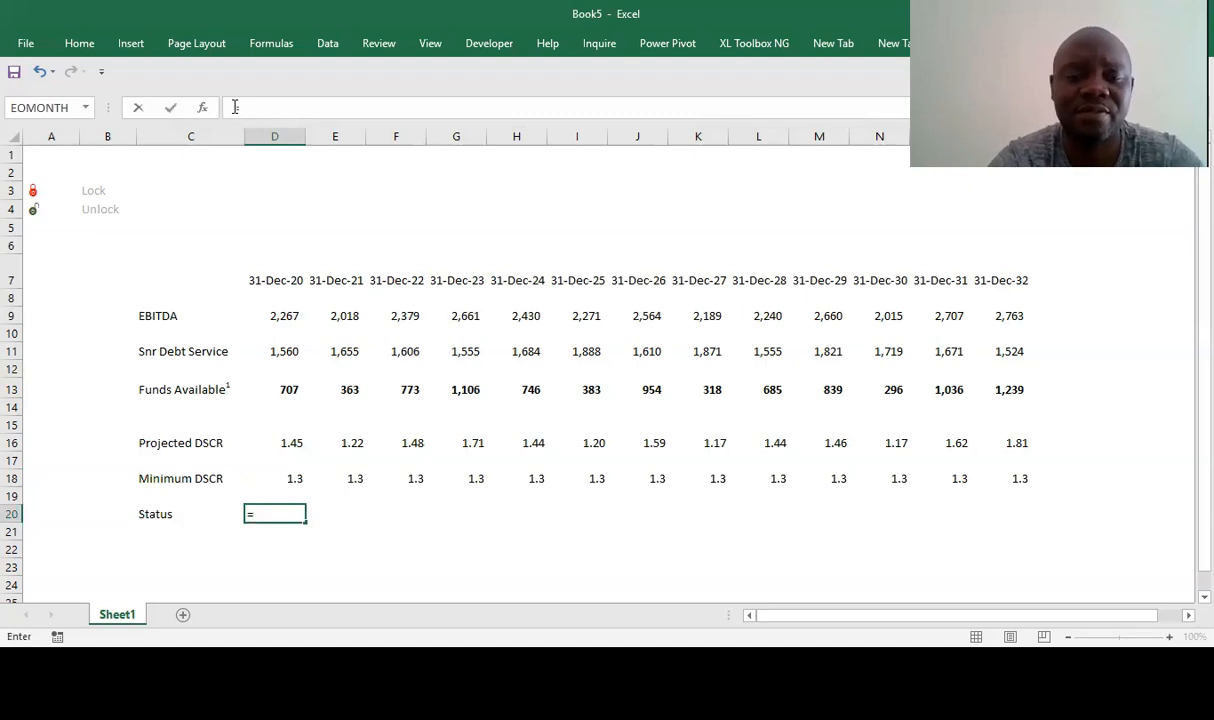
{"action": "type", "text": "IF("}
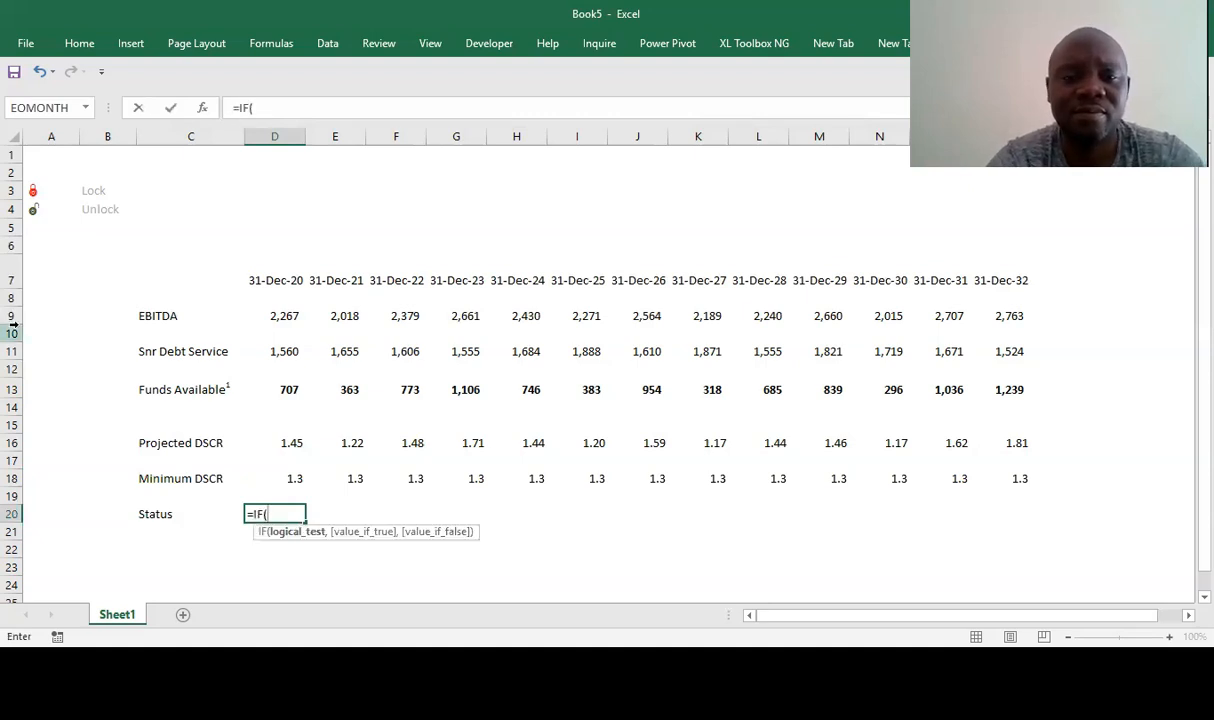
{"action": "left_click", "coordinate": [280, 441]}
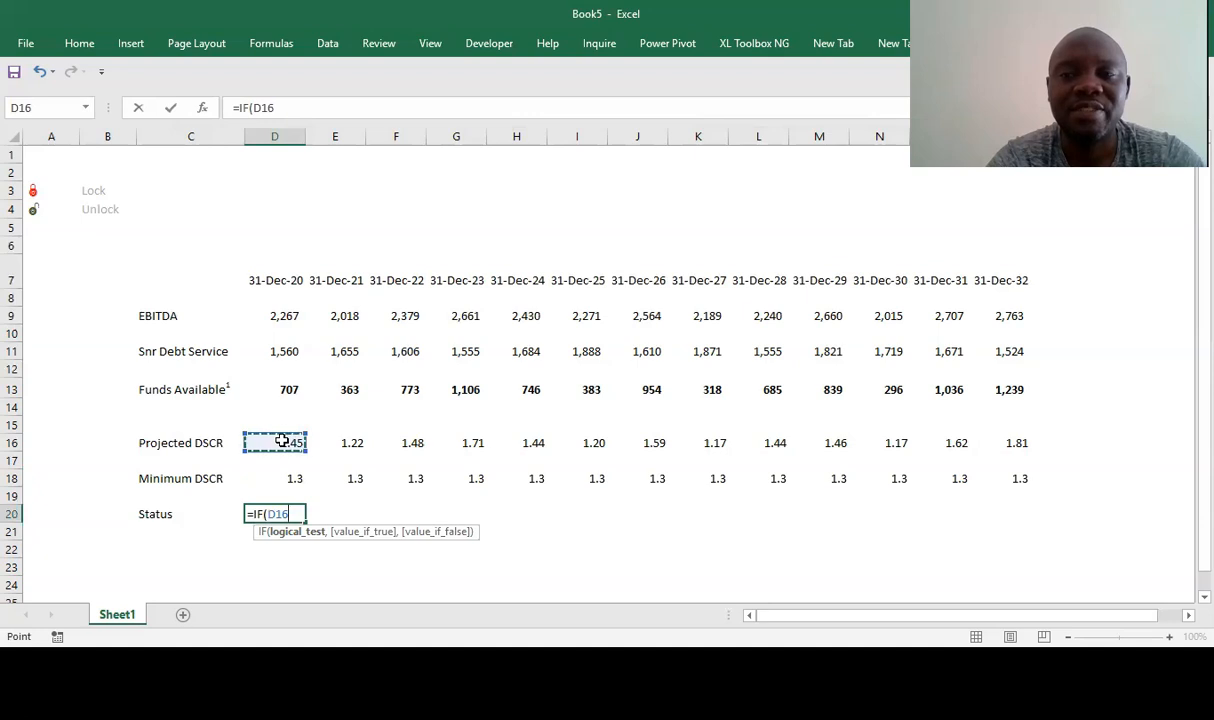
{"action": "type", "text": ">="}
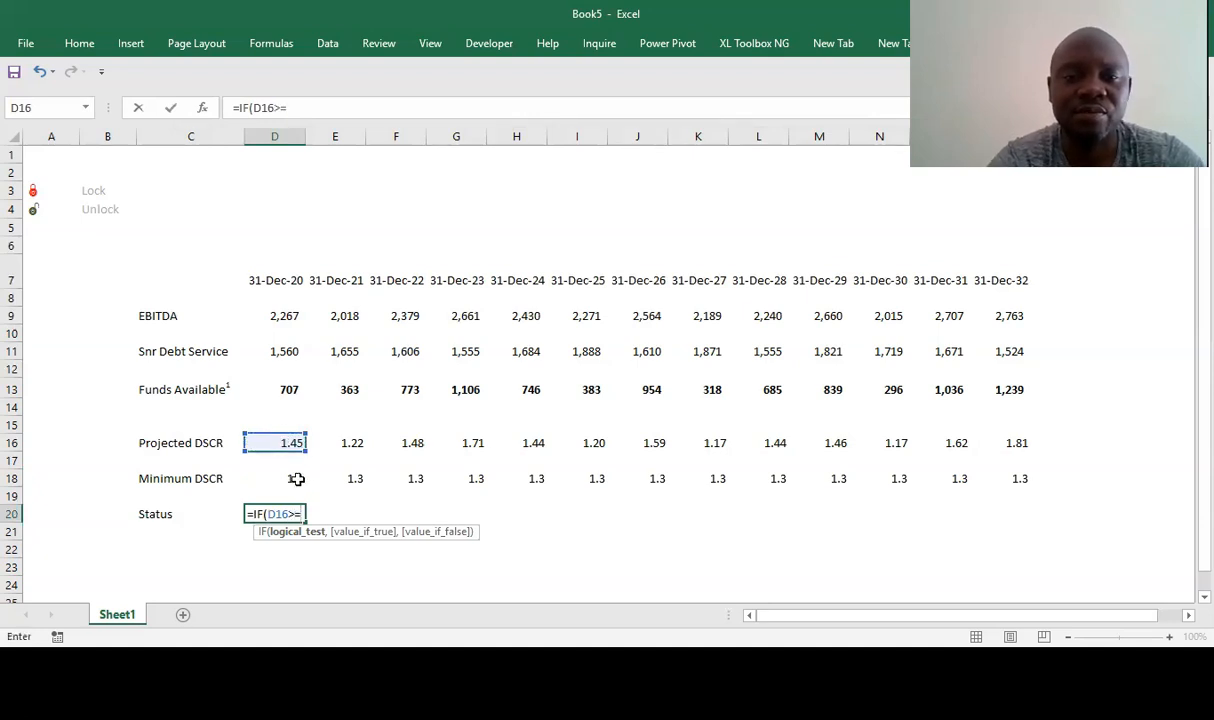
{"action": "left_click", "coordinate": [297, 479]}
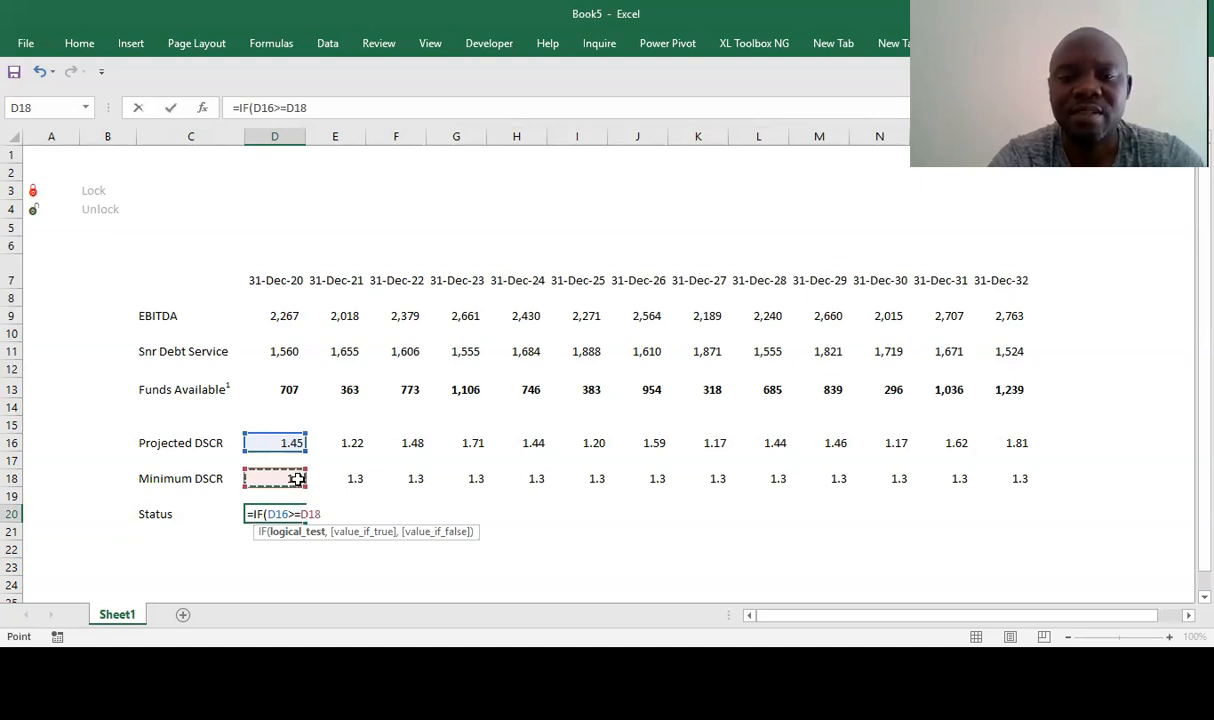
{"action": "type", "text": ","}
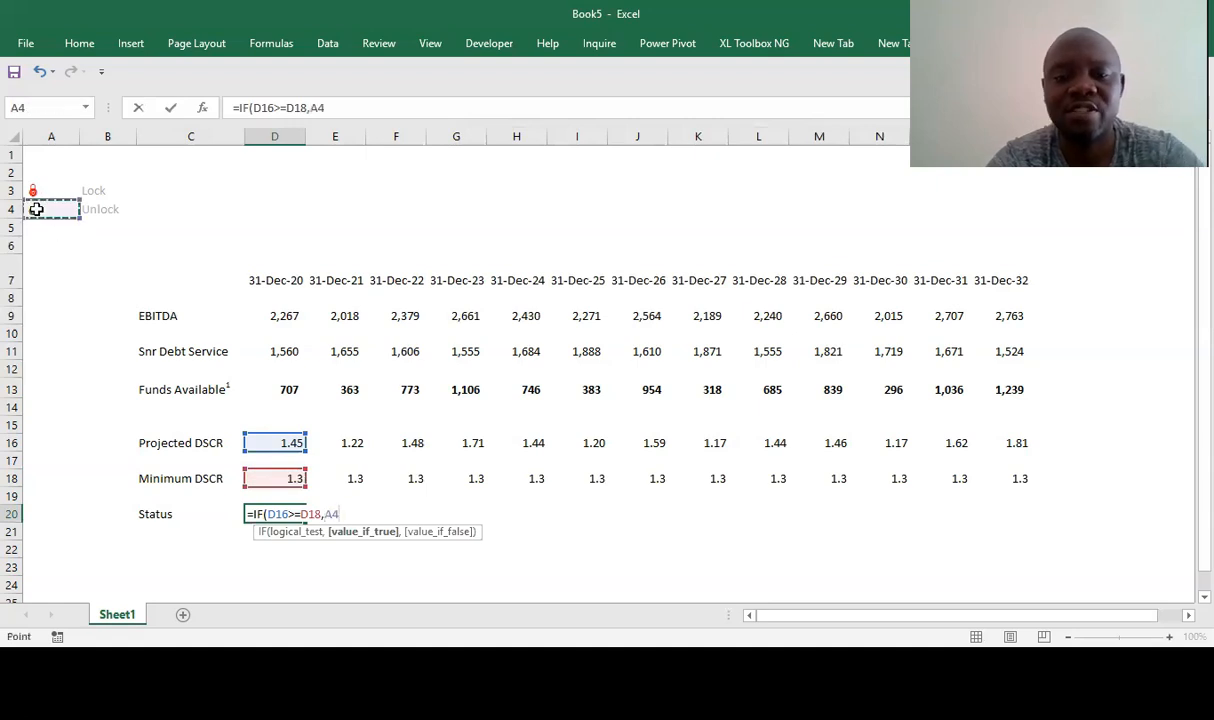
{"action": "key", "text": "F4"}
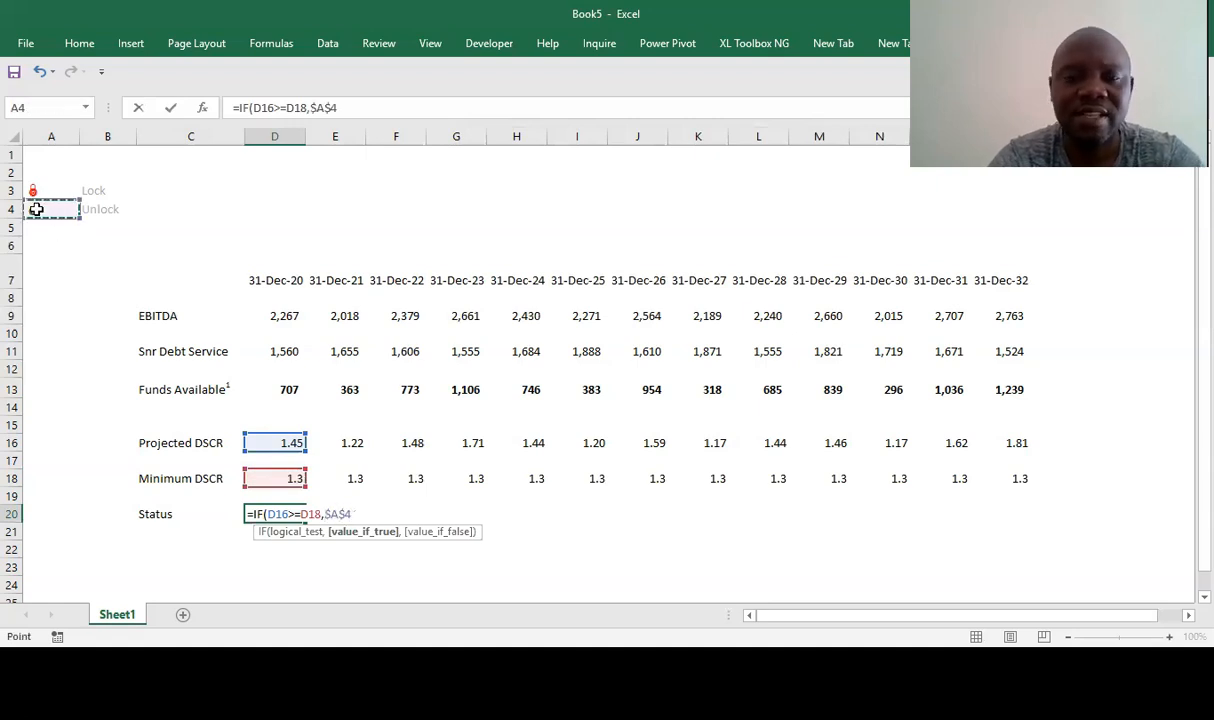
{"action": "type", "text": ","}
{"action": "left_click", "coordinate": [33, 188]}
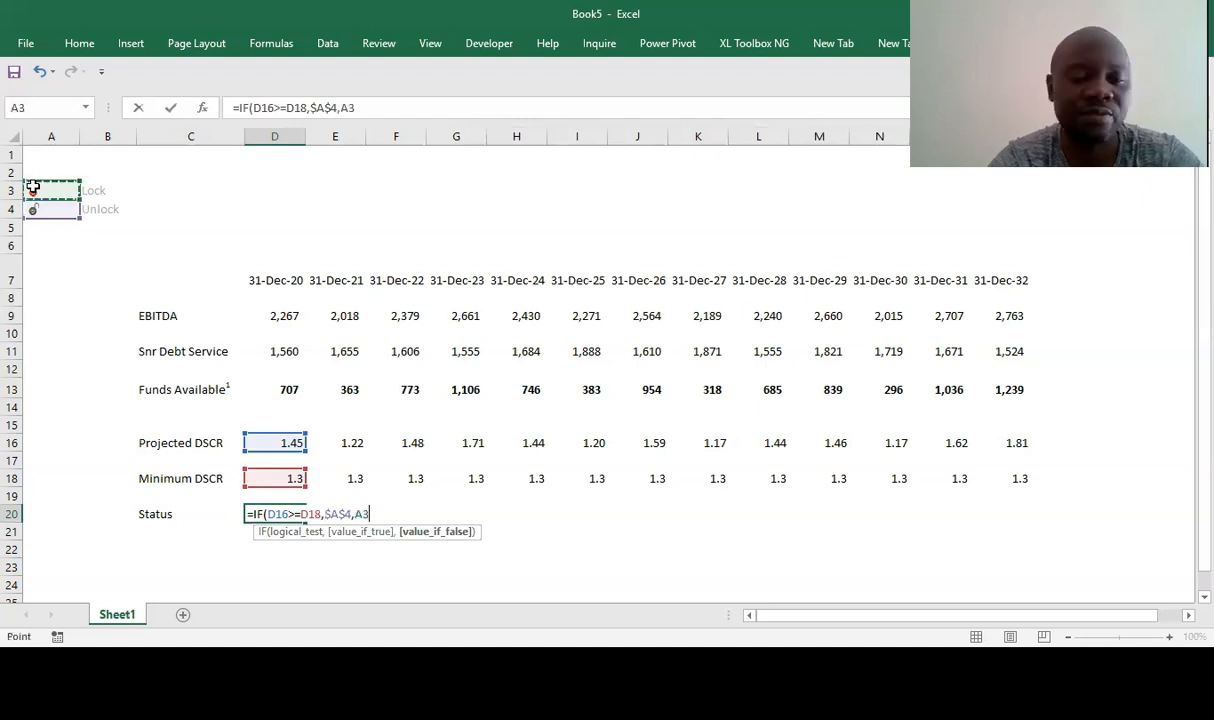
{"action": "key", "text": "F4"}
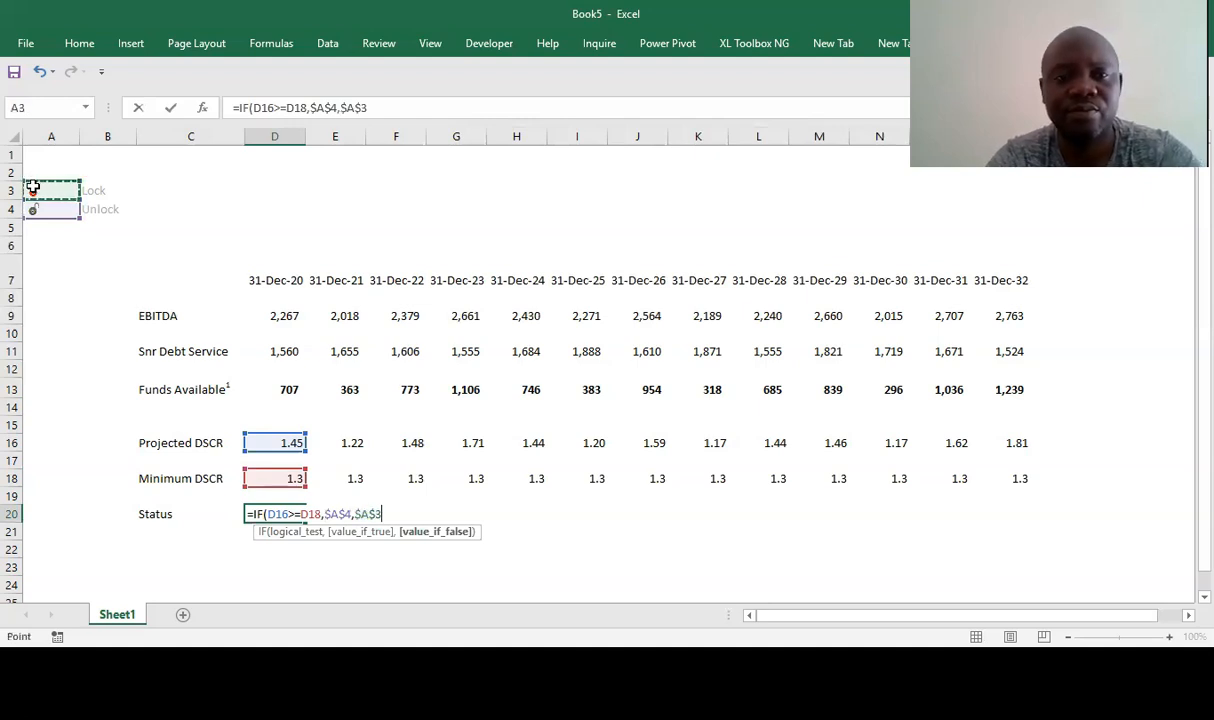
{"action": "type", "text": ")"}
{"action": "key", "text": "Return"}
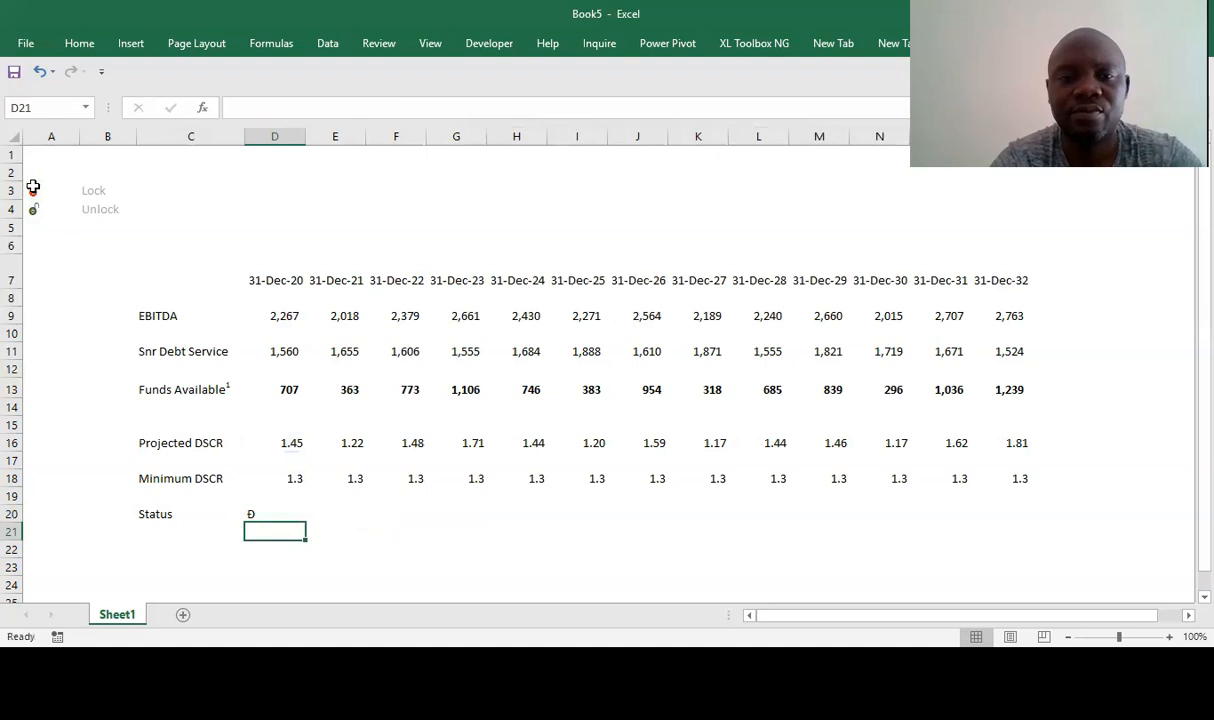
{"action": "key", "text": "Up"}
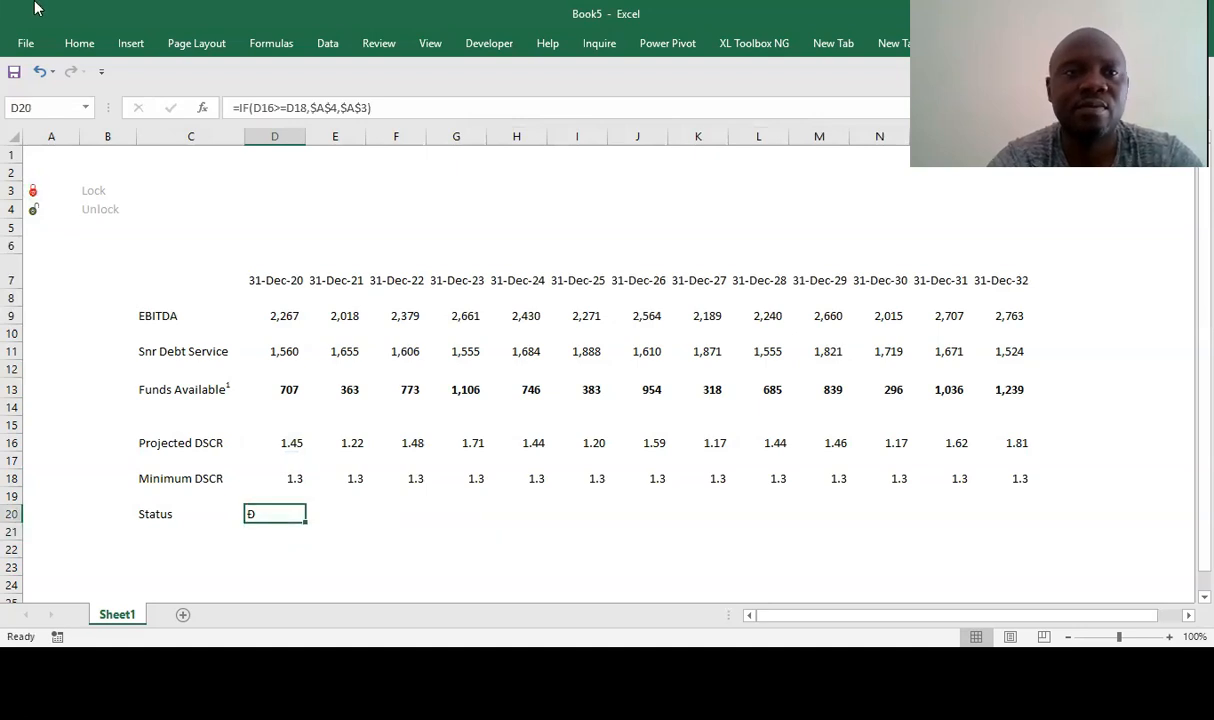
- Set the font of the status cell D20 to Webdings
{"action": "left_click", "coordinate": [80, 48]}
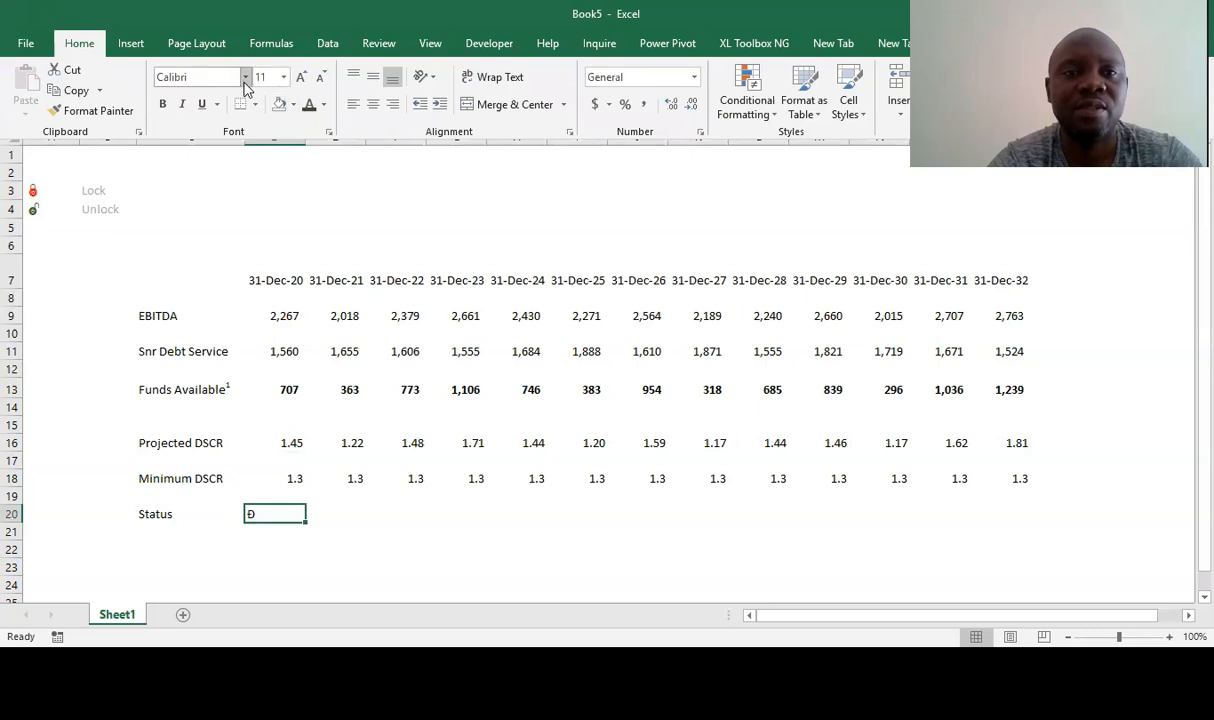
{"action": "left_click", "coordinate": [200, 77]}
{"action": "type", "text": "Webdings"}
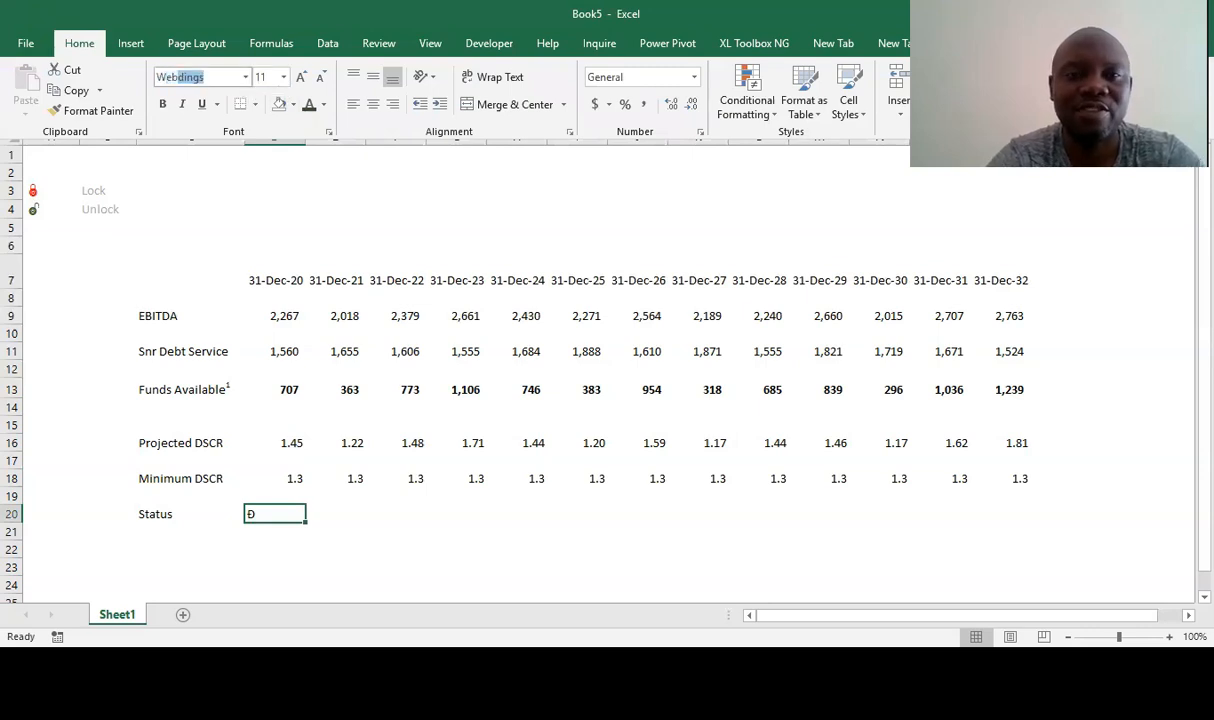
{"action": "key", "text": "Return"}
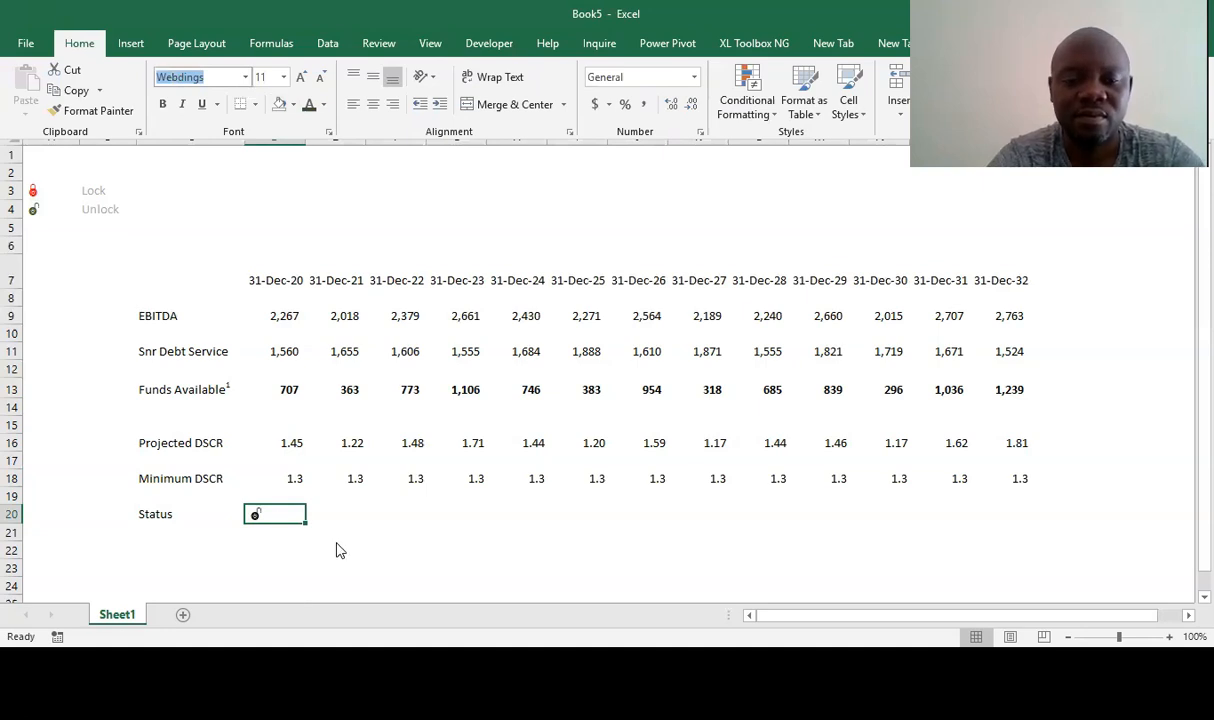
- Switch D20 to the Arial font for comparison and set it back to Webdings
{"action": "type", "text": "Arial"}
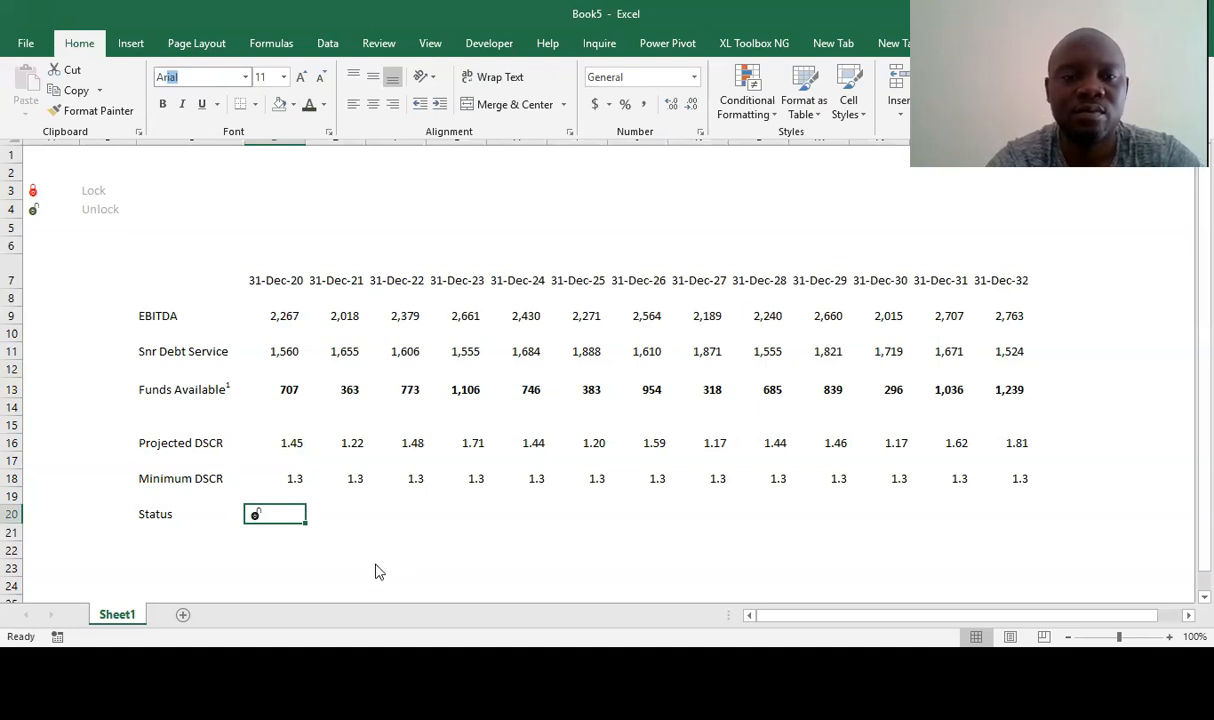
{"action": "key", "text": "Return"}
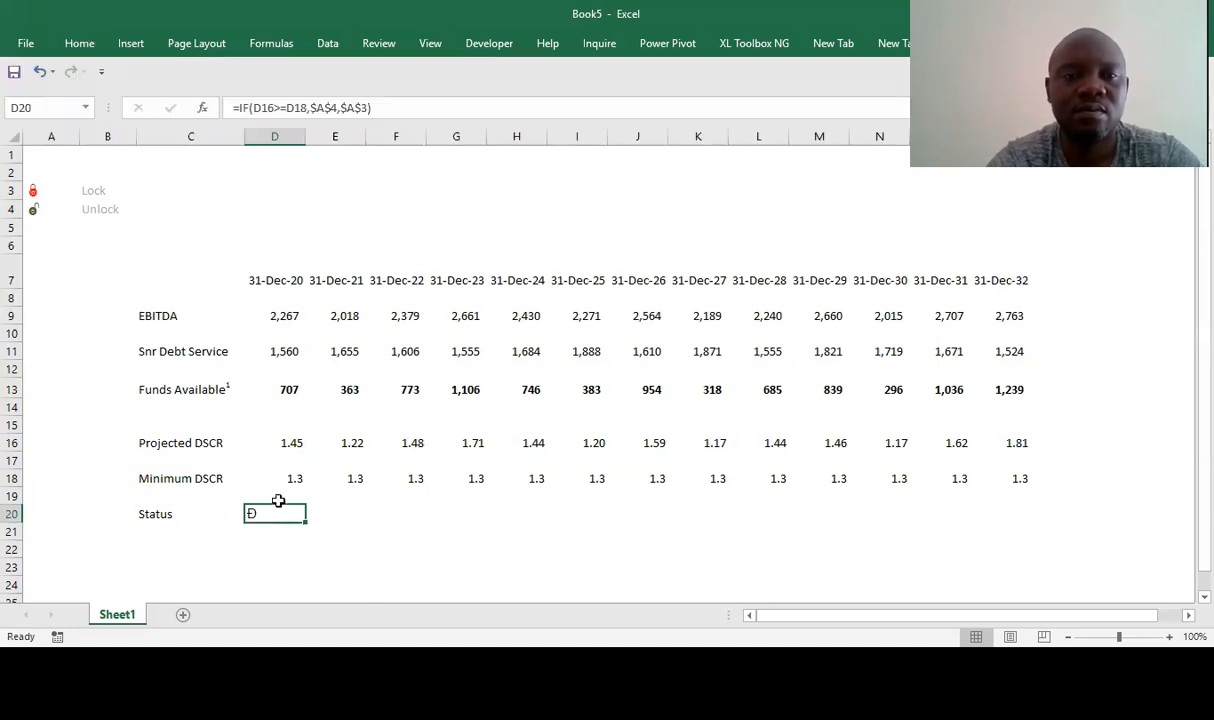
{"action": "left_click", "coordinate": [80, 48]}
{"action": "left_click", "coordinate": [175, 77]}
{"action": "type", "text": "Webdings"}
{"action": "key", "text": "Return"}
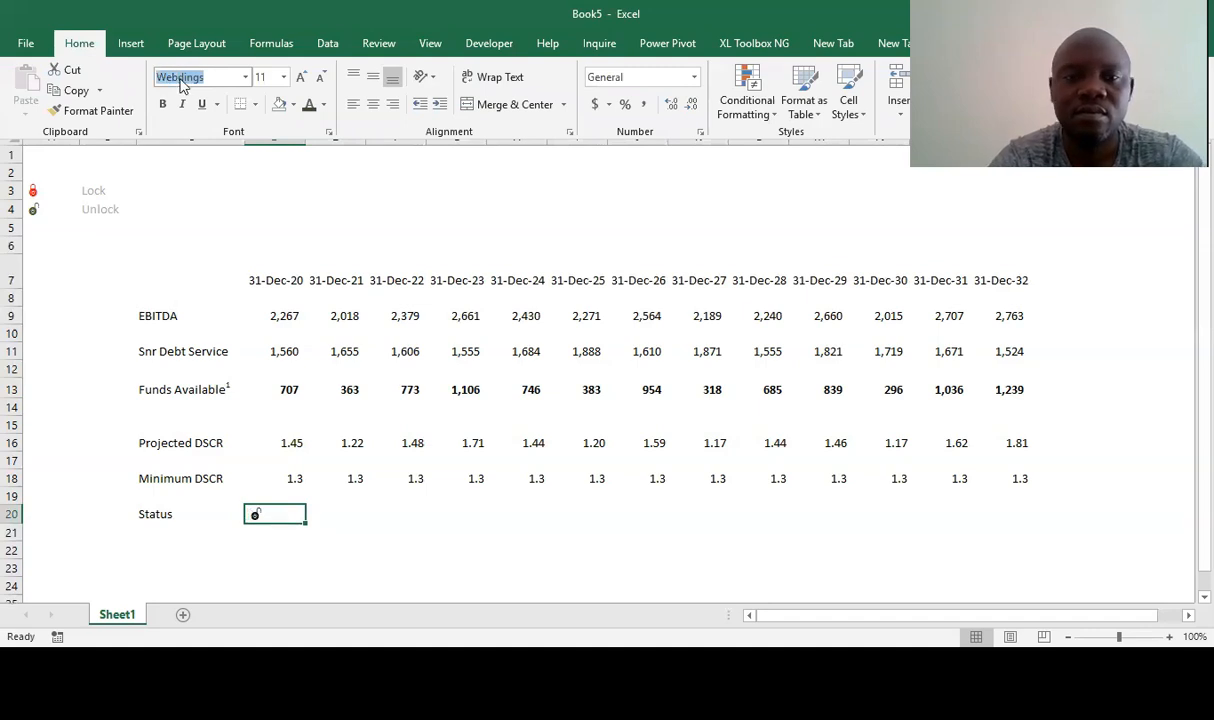
{"action": "left_click", "coordinate": [266, 550]}
{"action": "left_click", "coordinate": [266, 515]}
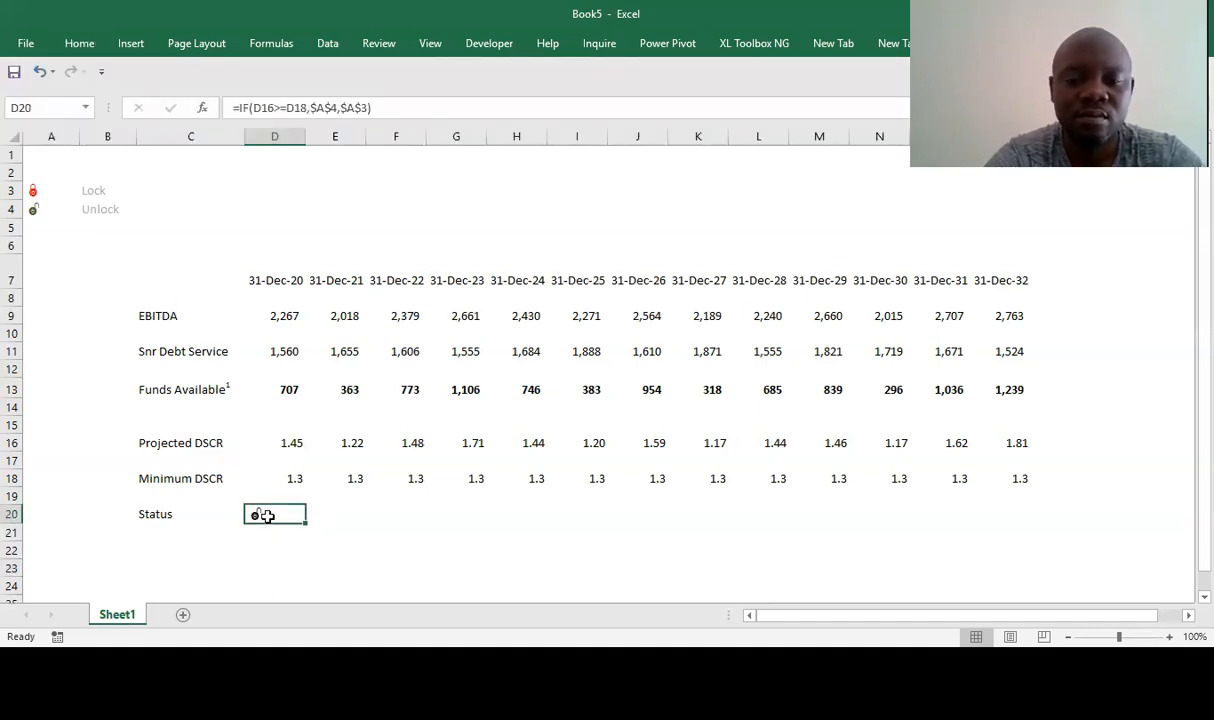
- Right-align the status symbol in D20 and fill its formula across the row to column P
{"action": "key", "text": "alt"}
{"action": "key", "text": "h"}
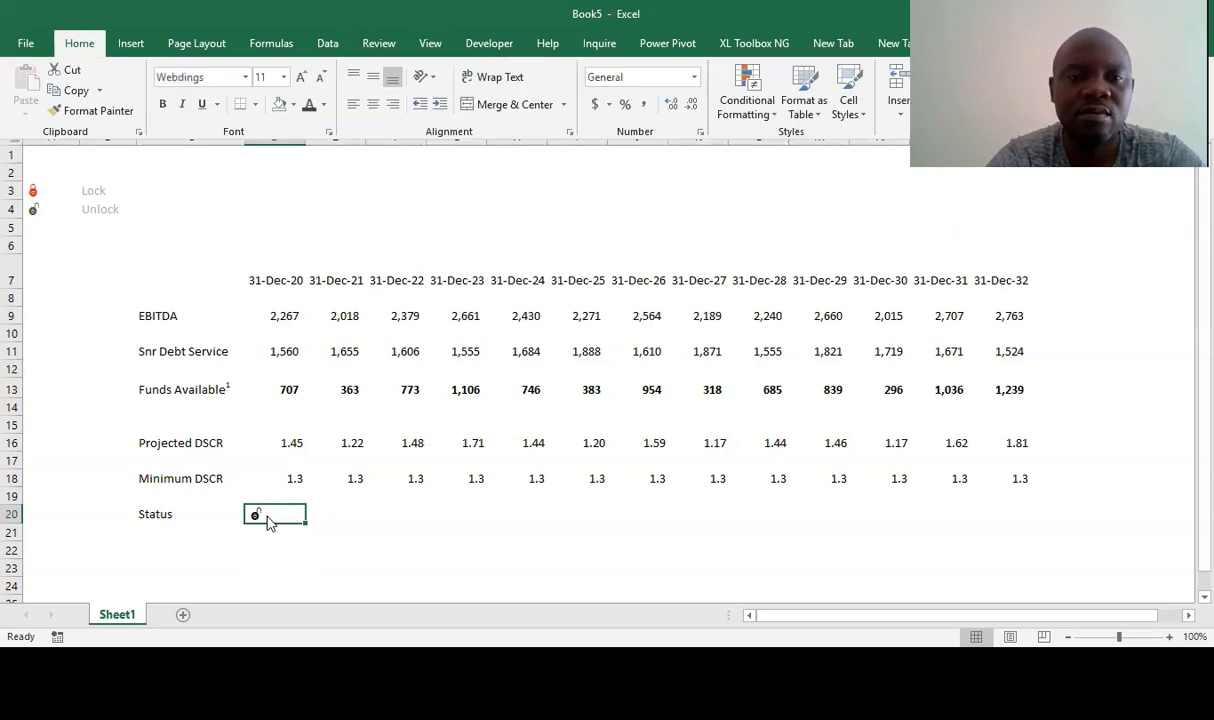
{"action": "left_click", "coordinate": [267, 516]}
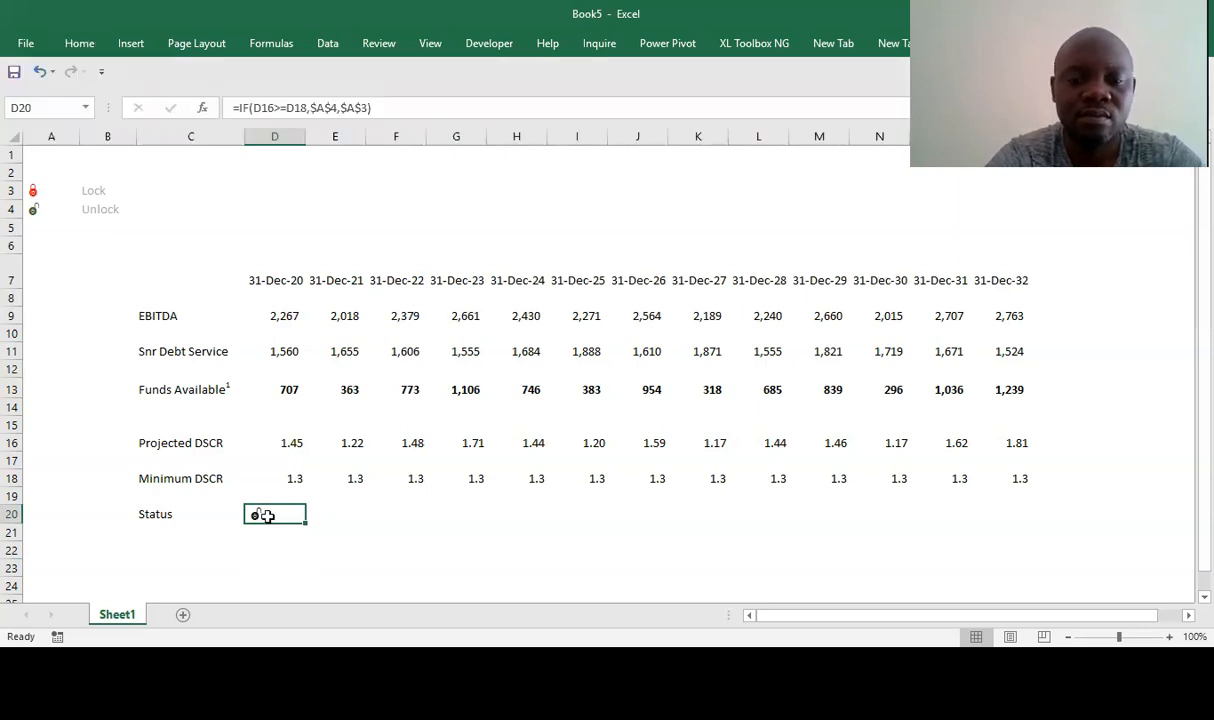
{"action": "key", "text": "alt"}
{"action": "key", "text": "h"}
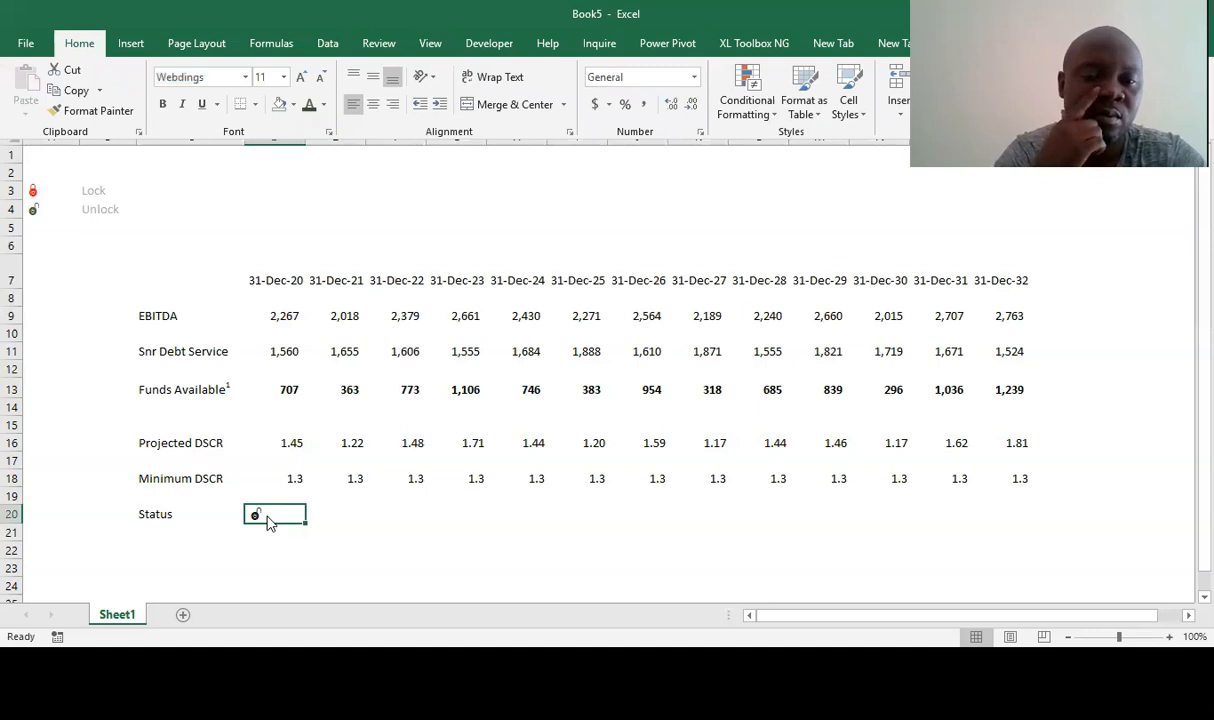
{"action": "key", "text": "a"}
{"action": "key", "text": "r"}
{"action": "left_click_drag", "start_coordinate": [306, 526], "coordinate": [1037, 579]}
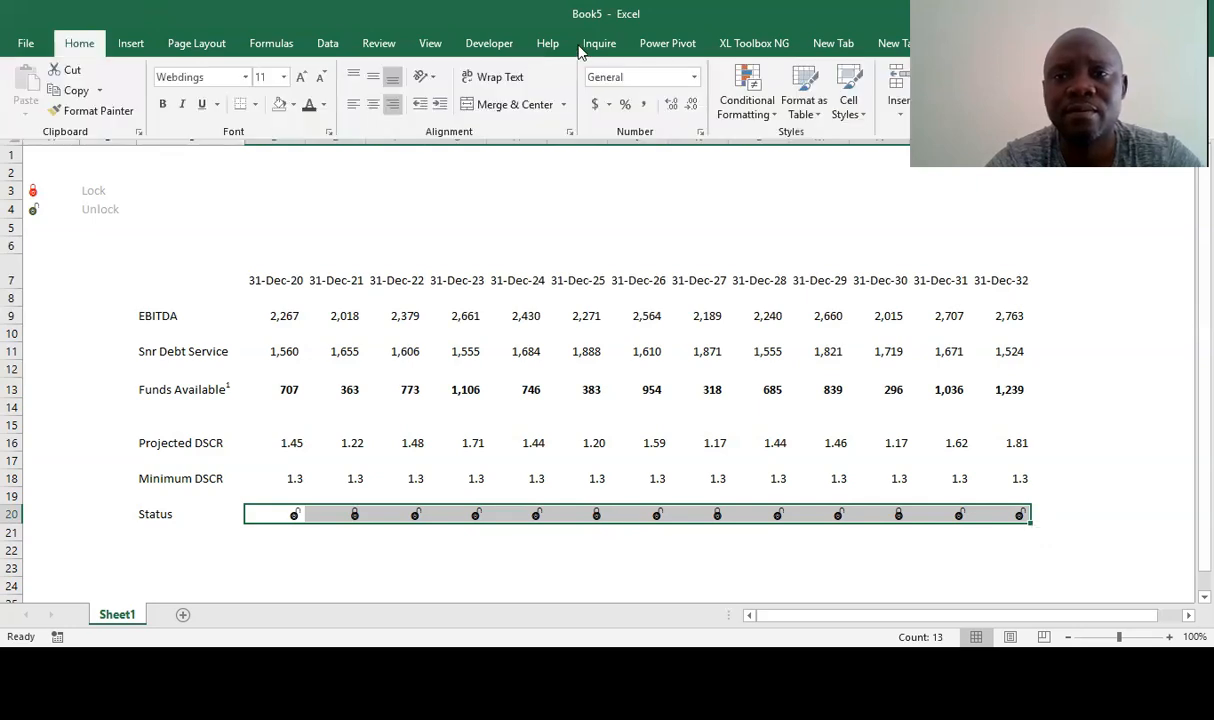
- Create a formula-based conditional formatting rule for the status cells D20:P20 using the formula =D20=$A$3
{"action": "left_click", "coordinate": [775, 117]}
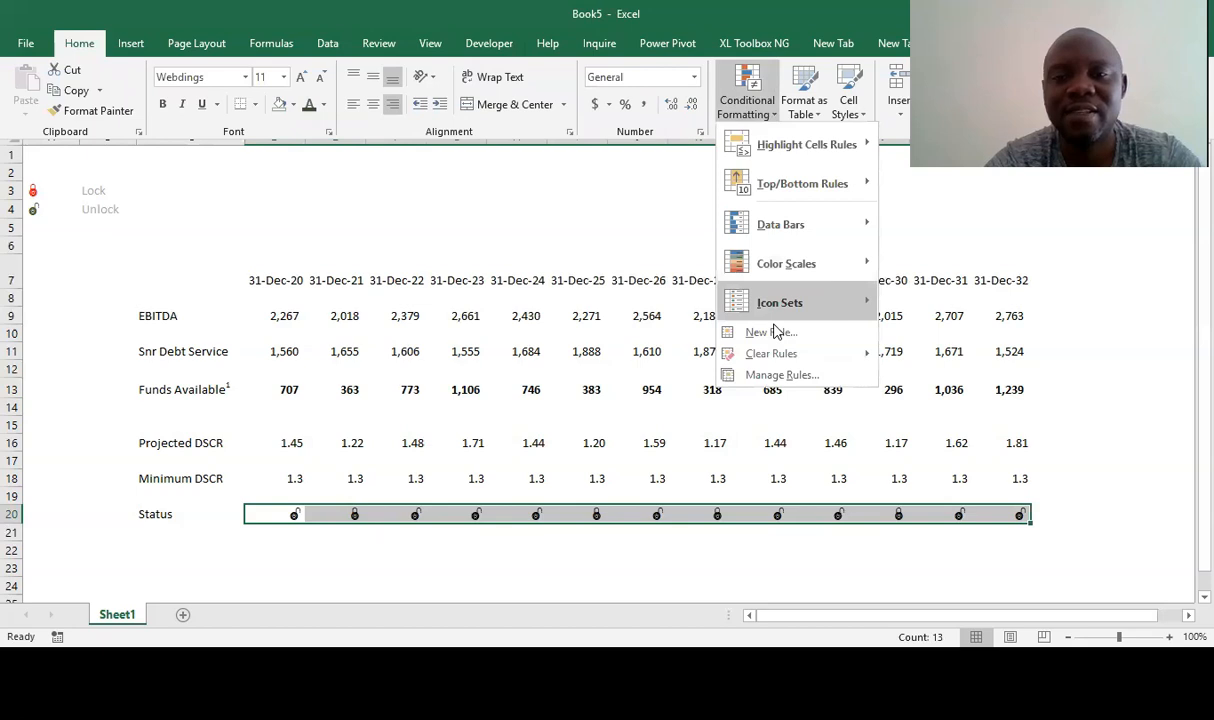
{"action": "mouse_move", "coordinate": [776, 305]}
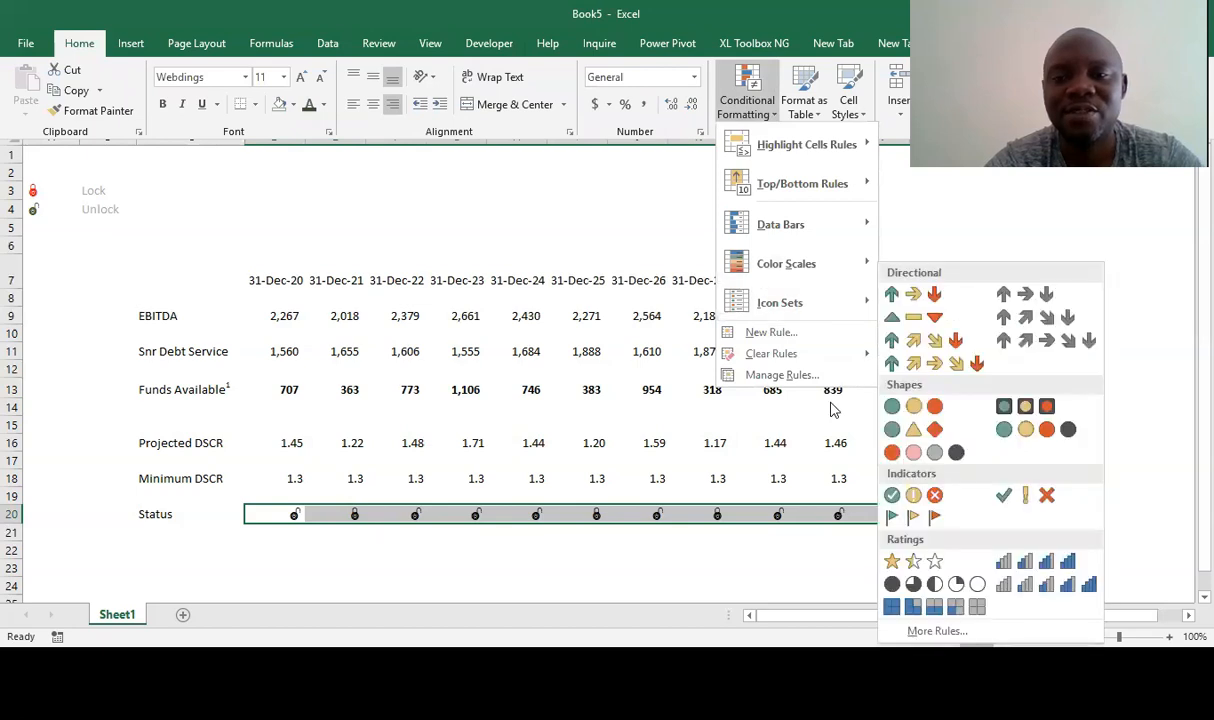
{"action": "left_click", "coordinate": [772, 334]}
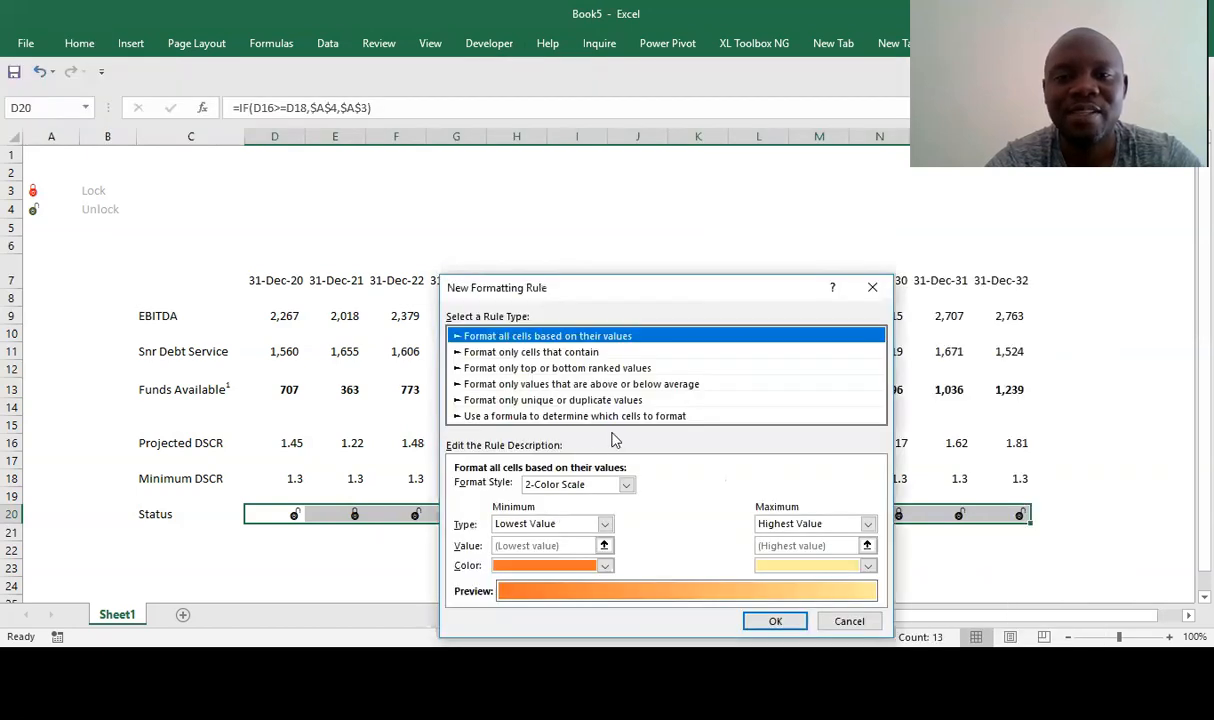
{"action": "left_click", "coordinate": [601, 417]}
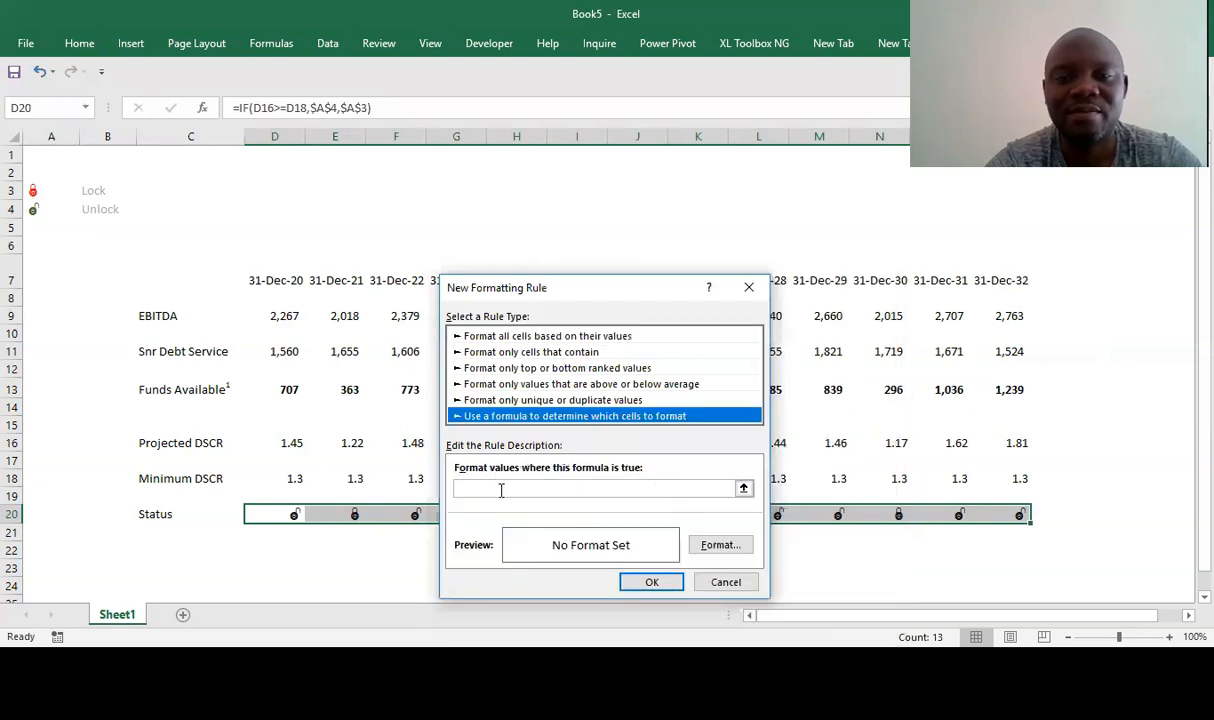
{"action": "left_click", "coordinate": [466, 488]}
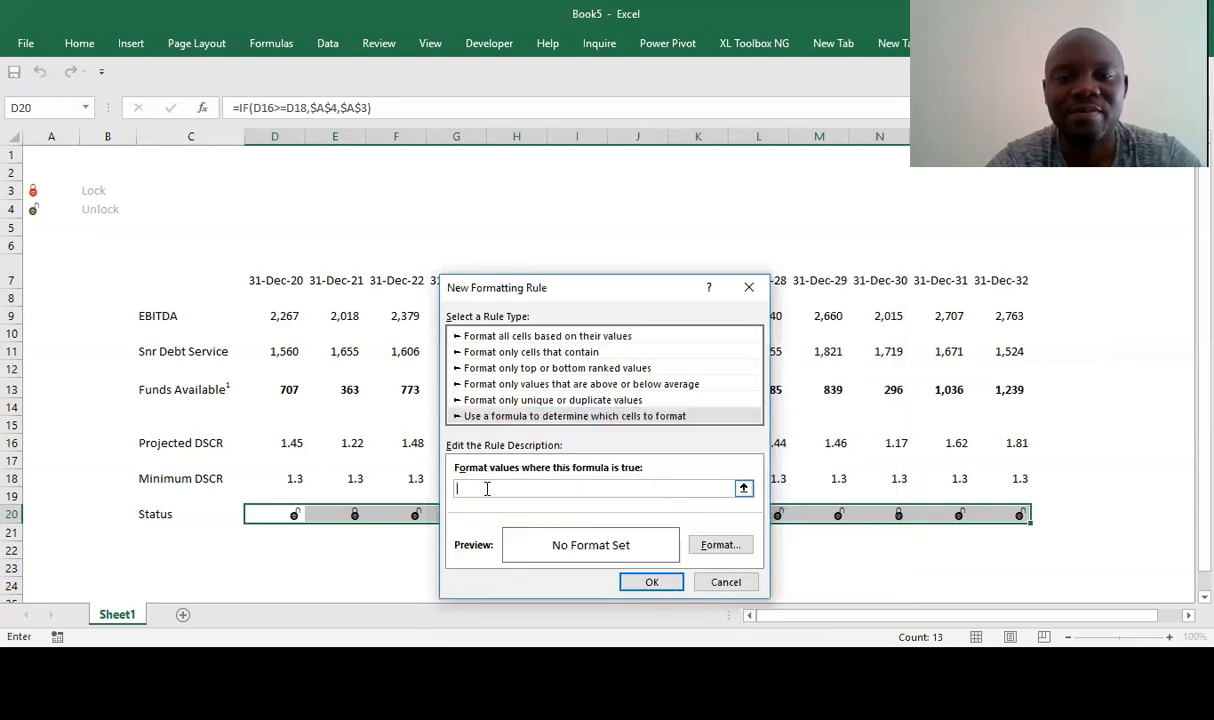
{"action": "left_click", "coordinate": [285, 514]}
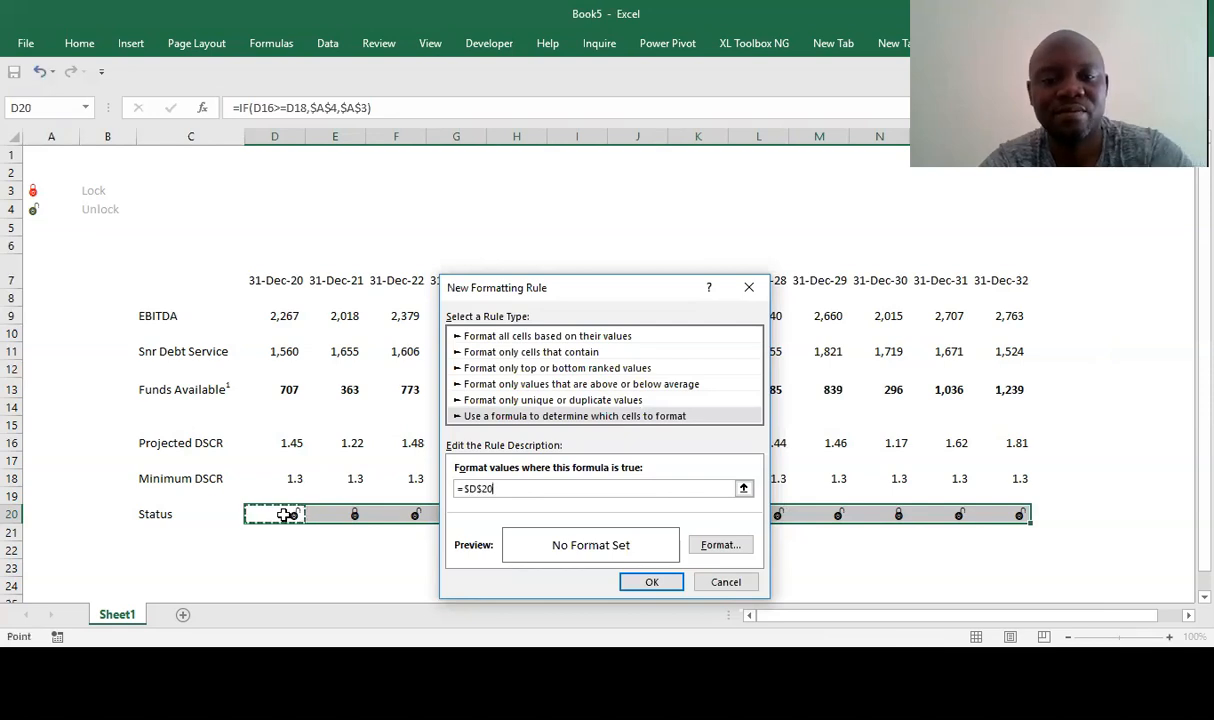
{"action": "key", "text": "F4"}
{"action": "key", "text": "F4"}
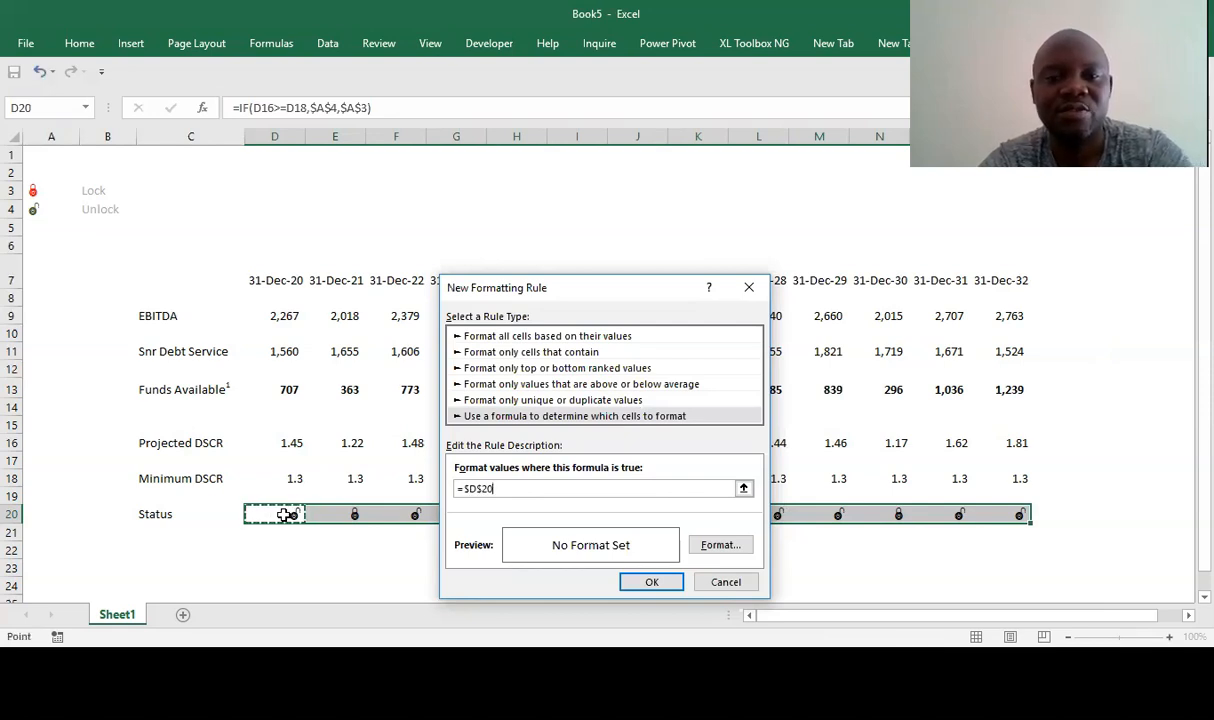
{"action": "key", "text": "F4"}
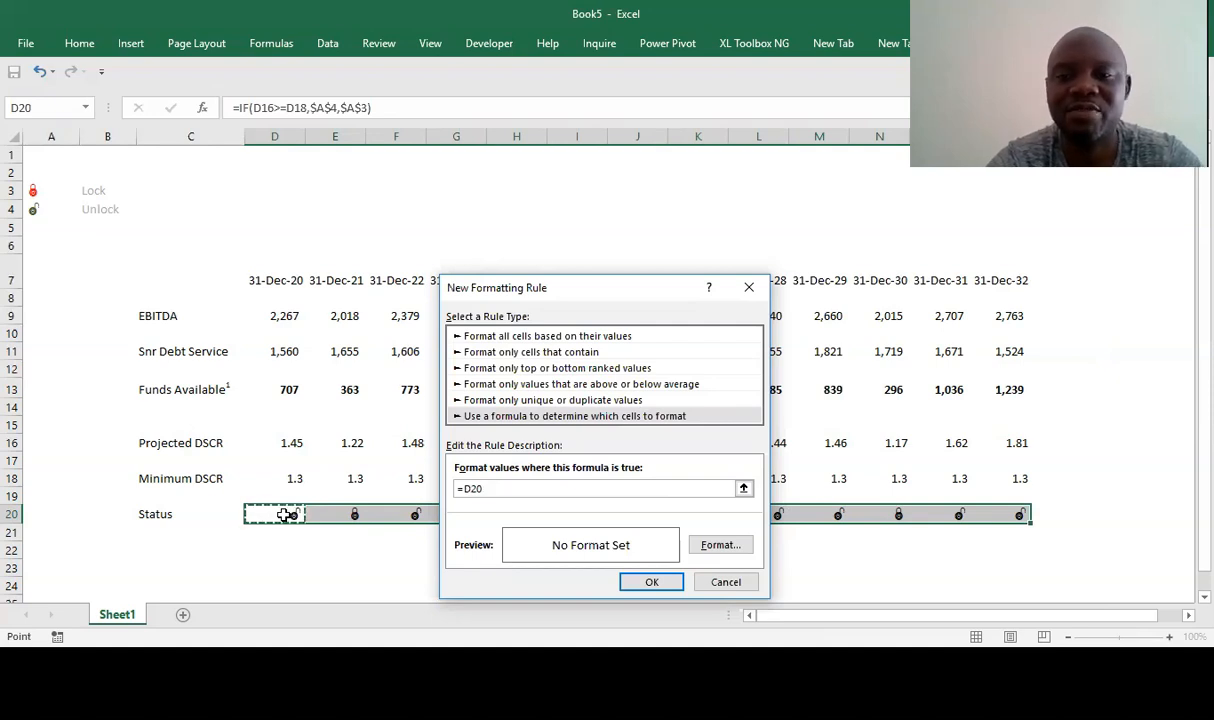
{"action": "type", "text": "="}
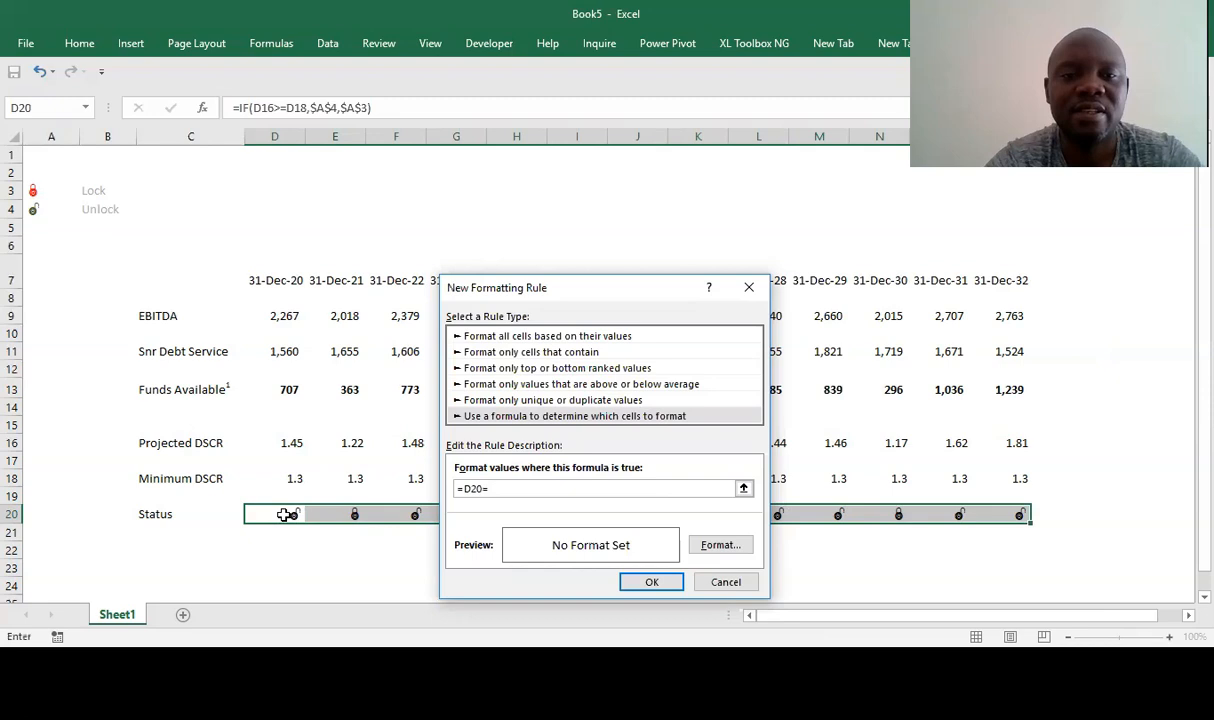
{"action": "left_click", "coordinate": [28, 190]}
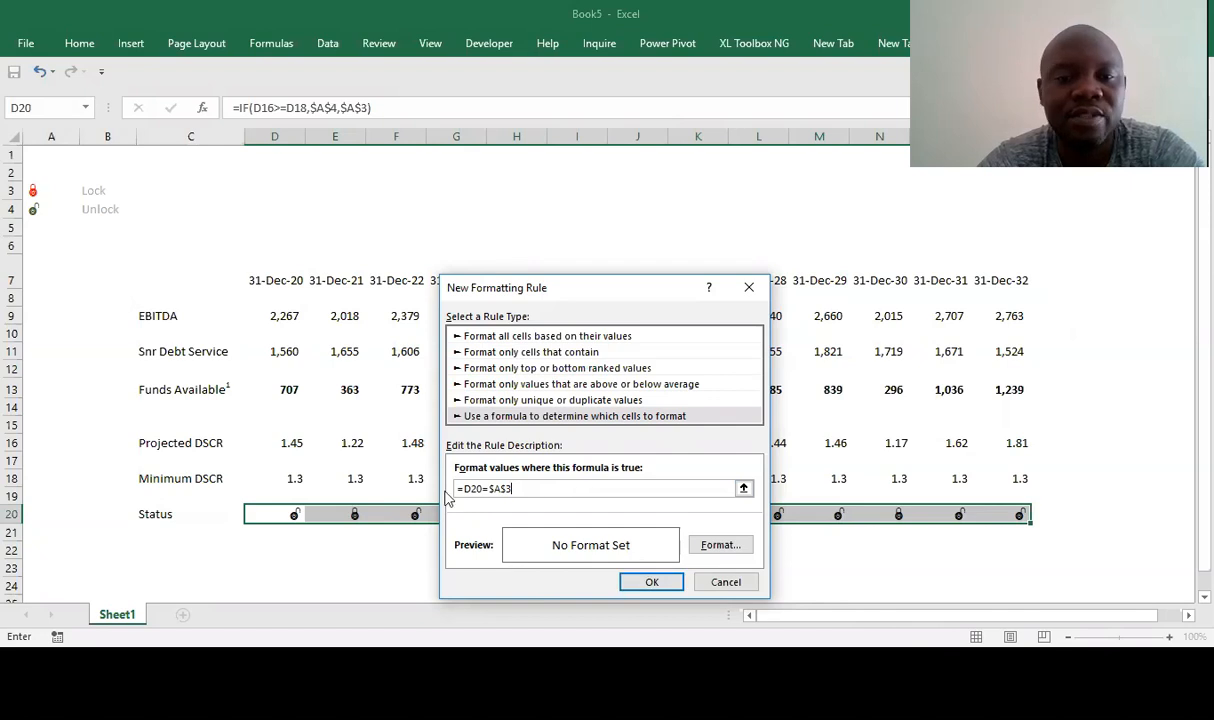
- Set the lock rule's font colour to standard red and apply the rule to the status row
{"action": "left_click", "coordinate": [720, 546]}
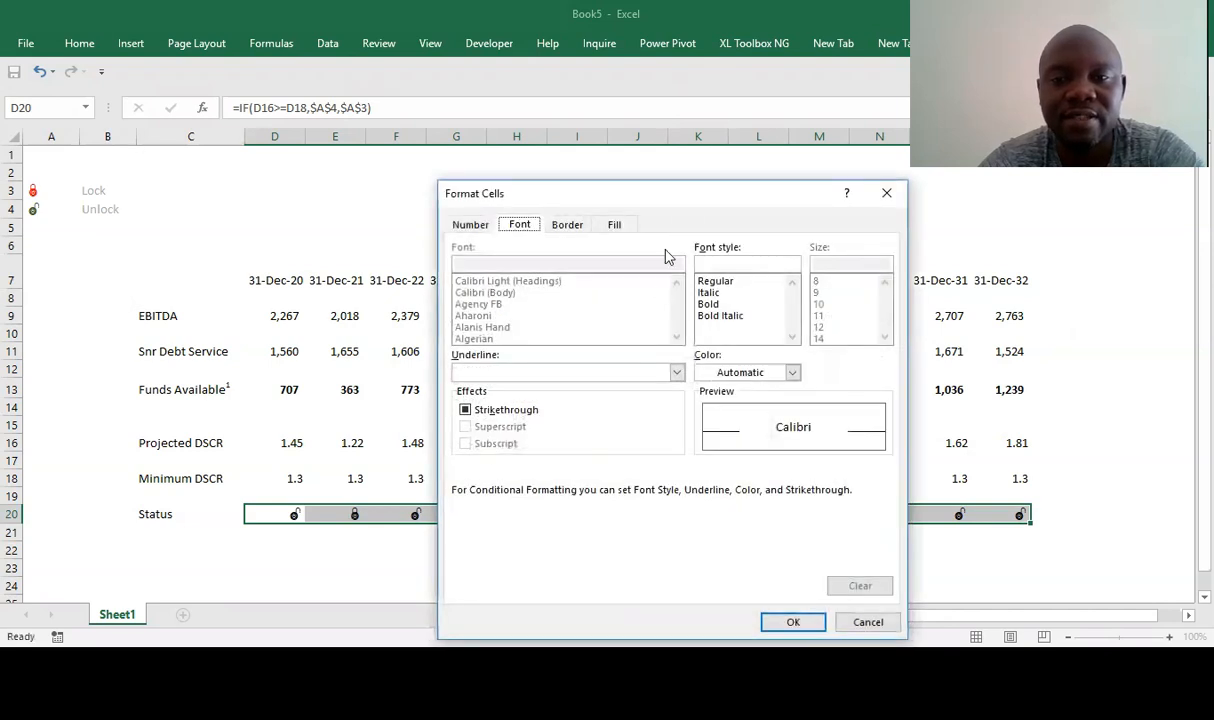
{"action": "left_click", "coordinate": [792, 373]}
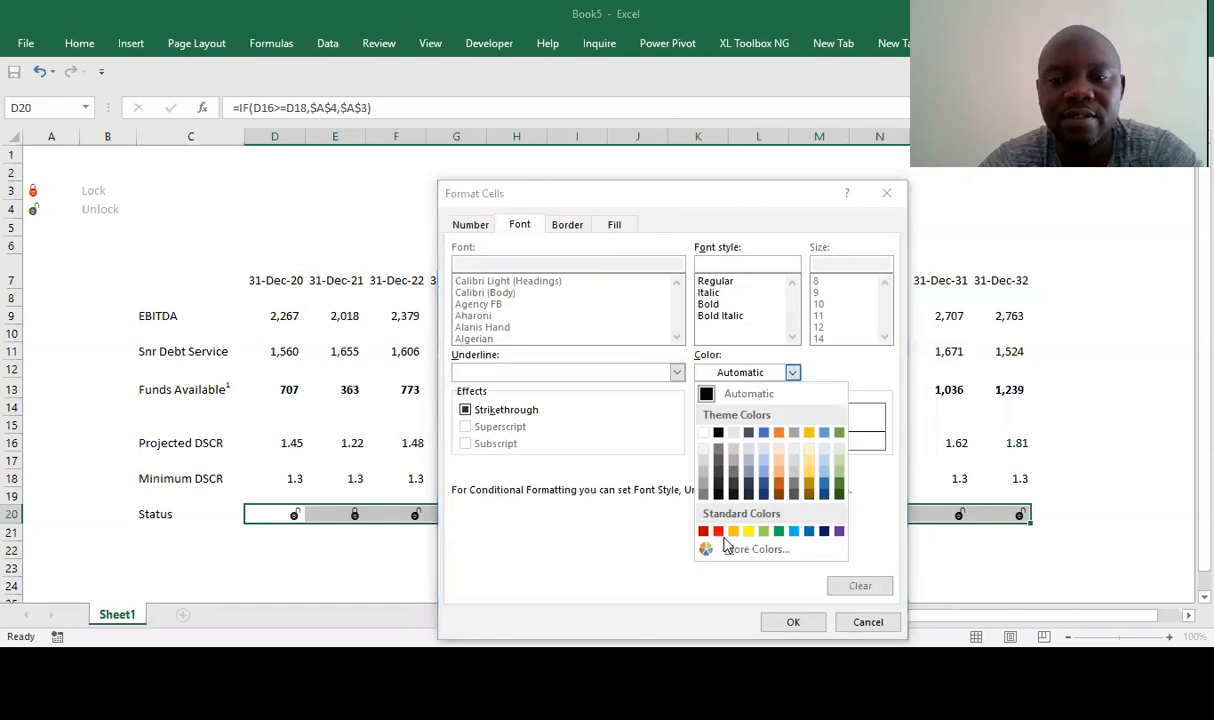
{"action": "left_click", "coordinate": [718, 532]}
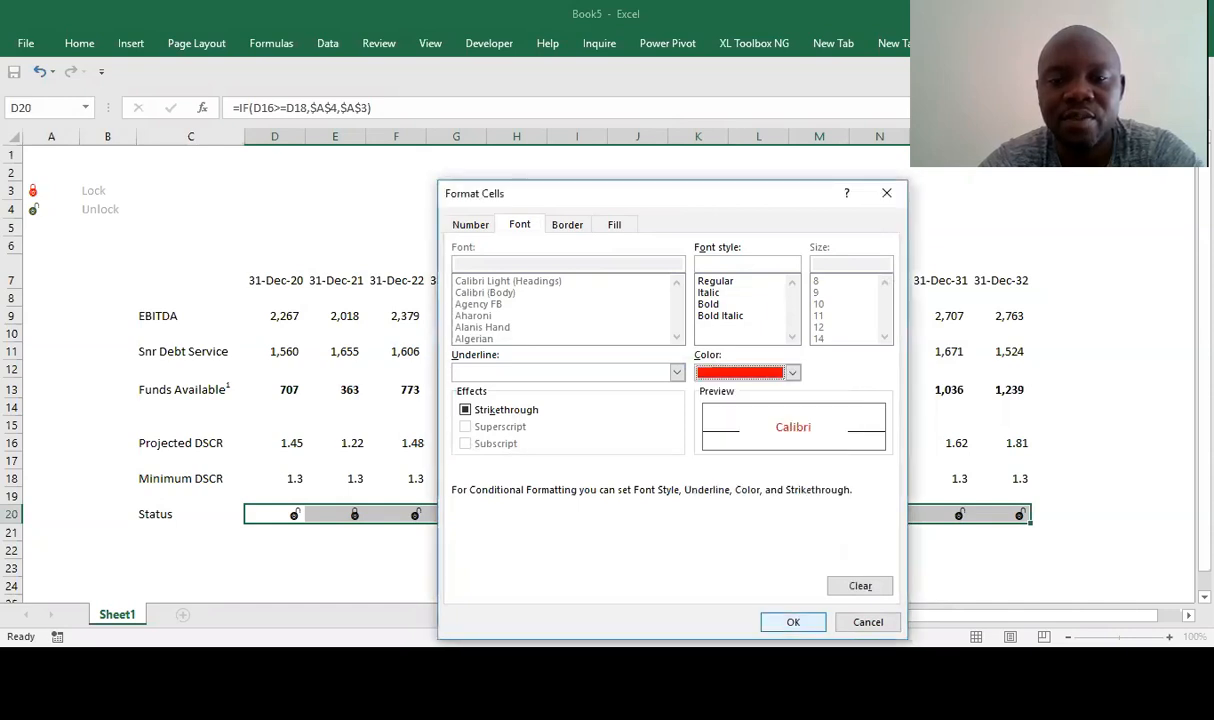
{"action": "left_click", "coordinate": [793, 622]}
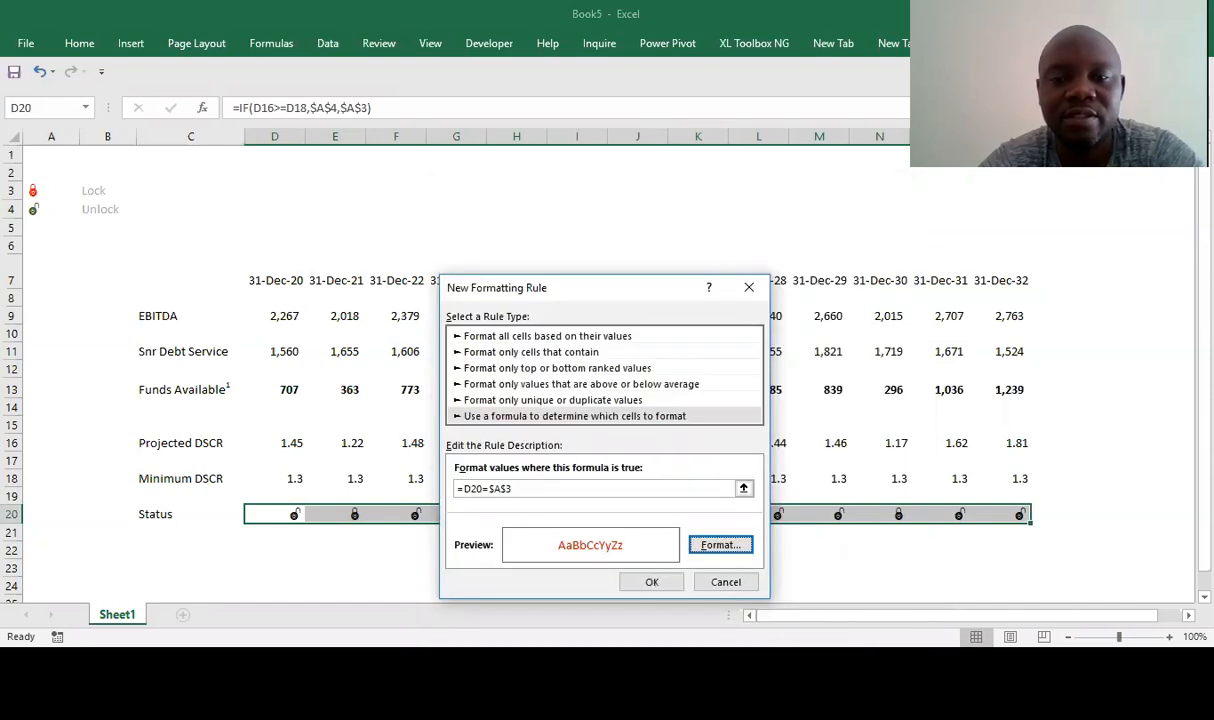
{"action": "left_click", "coordinate": [662, 583]}
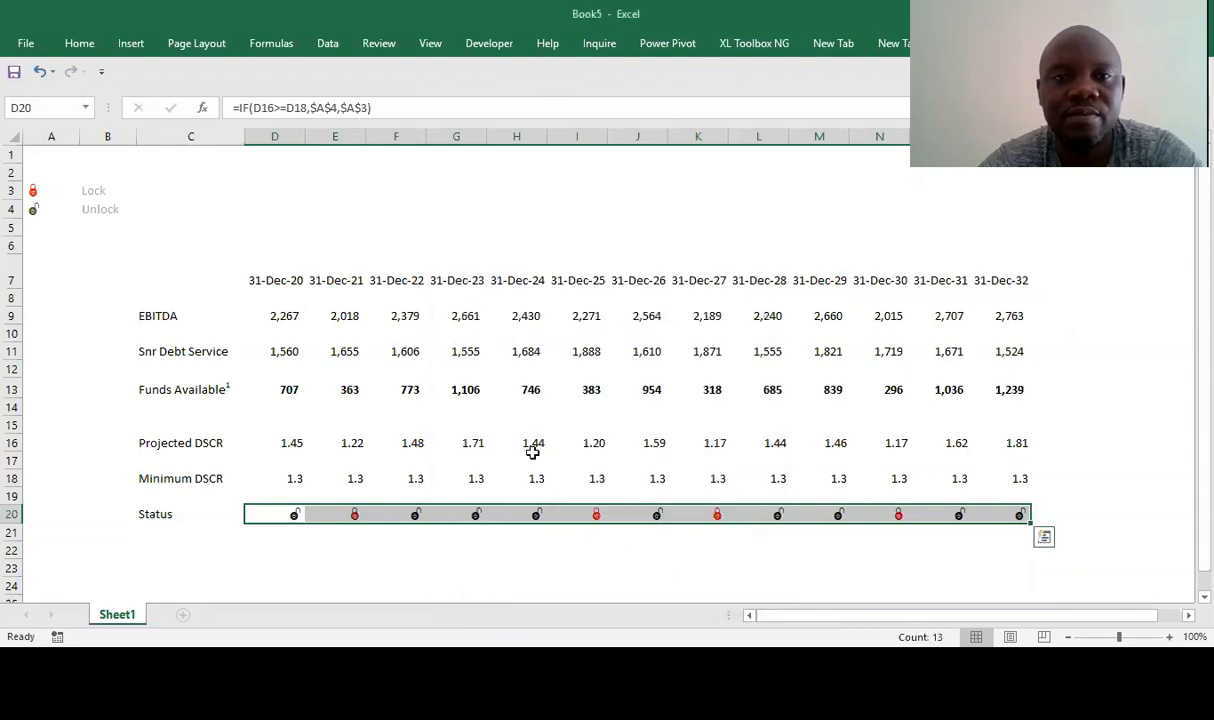
- Add a second formula-based conditional formatting rule for the status row, using the formula =D20=$A$4
{"action": "left_click", "coordinate": [81, 45]}
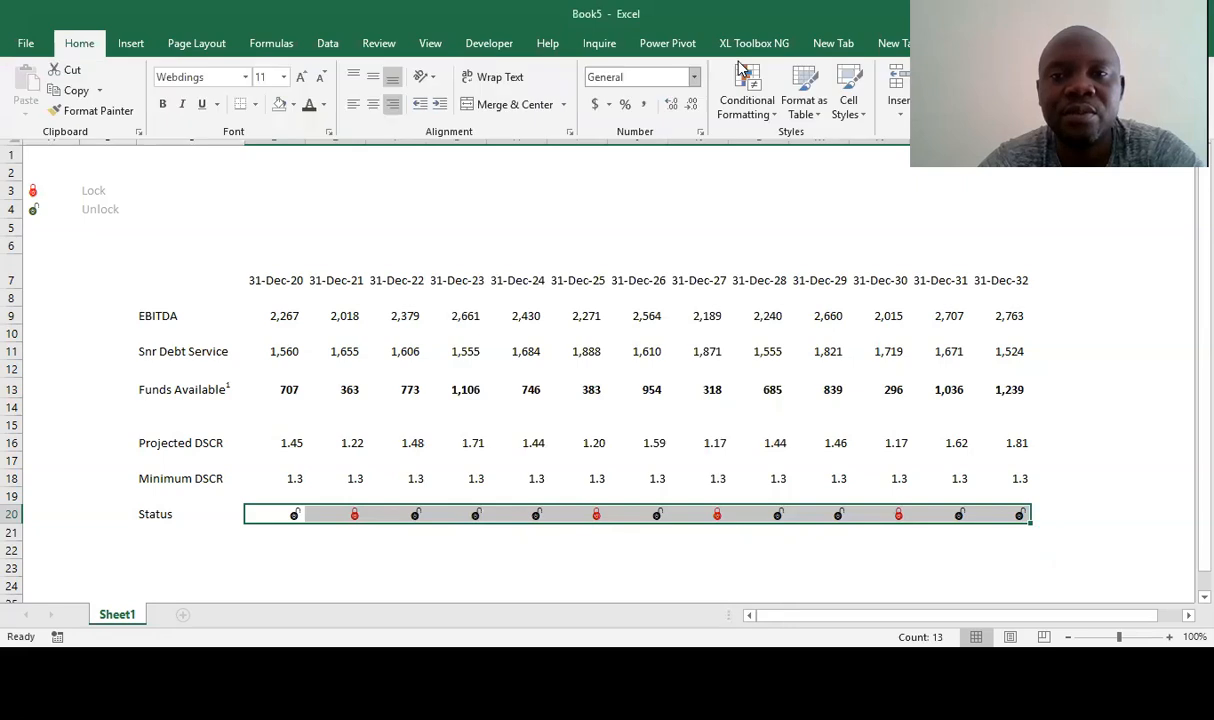
{"action": "left_click", "coordinate": [768, 116]}
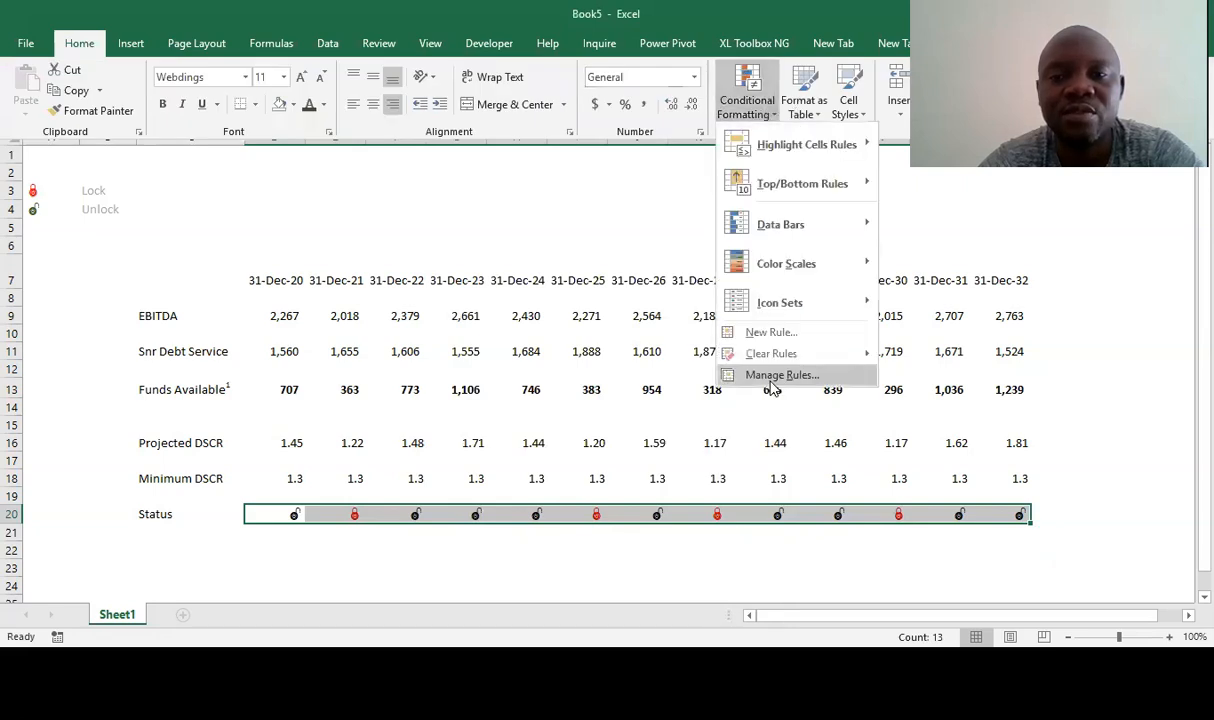
{"action": "left_click", "coordinate": [780, 375]}
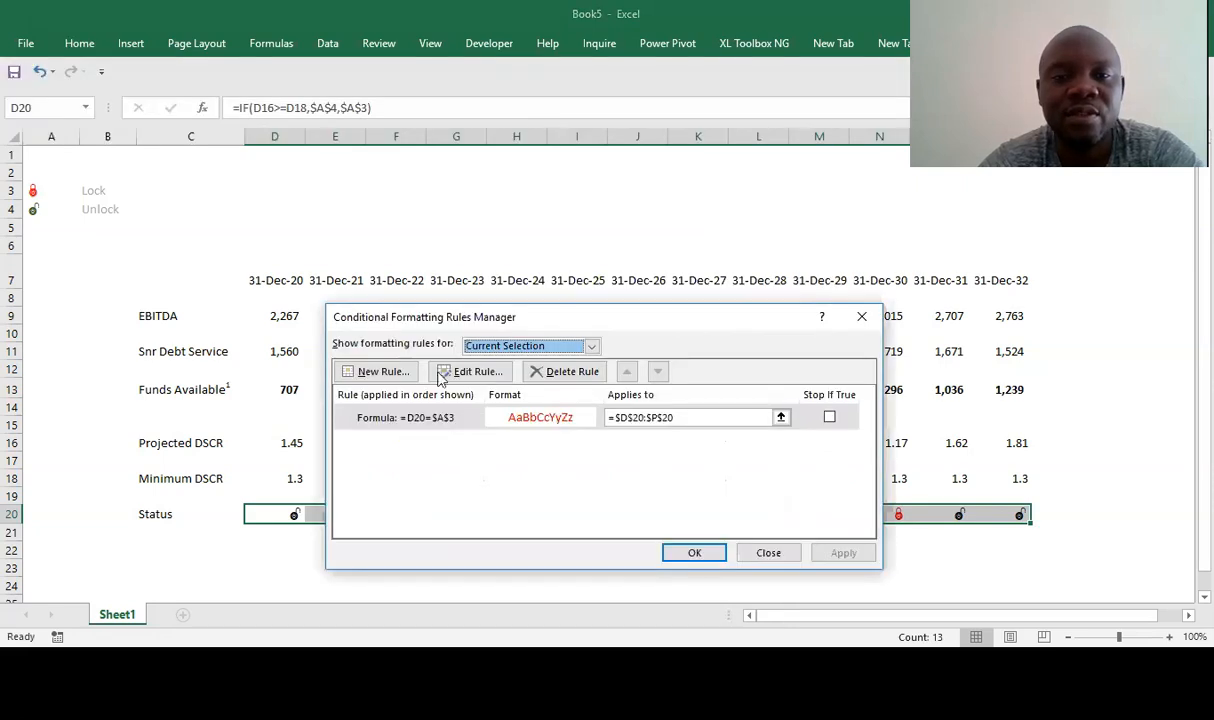
{"action": "left_click", "coordinate": [392, 372]}
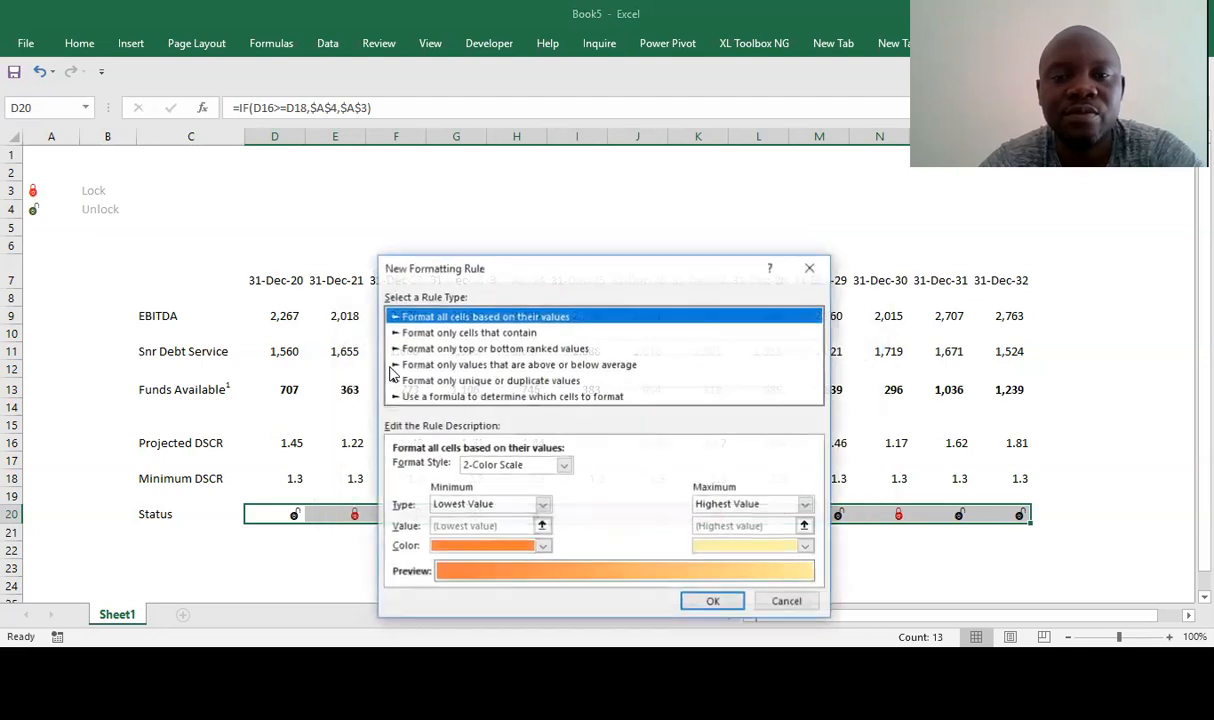
{"action": "left_click", "coordinate": [543, 398]}
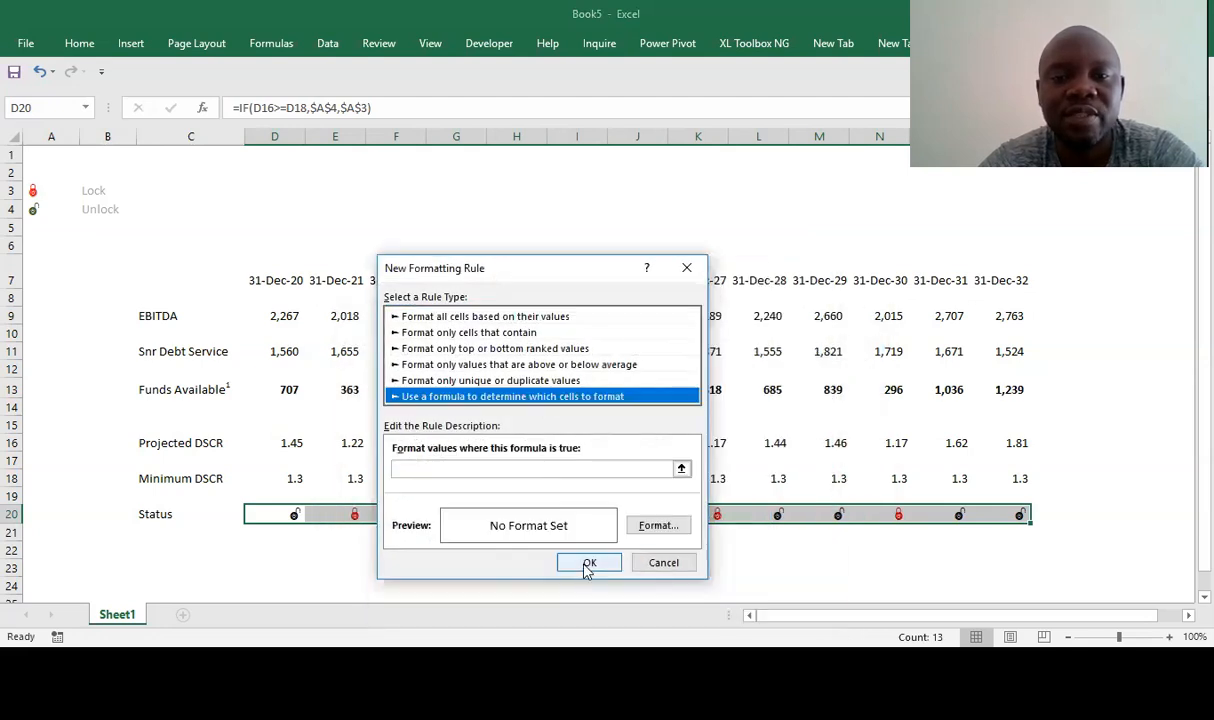
{"action": "left_click", "coordinate": [487, 469]}
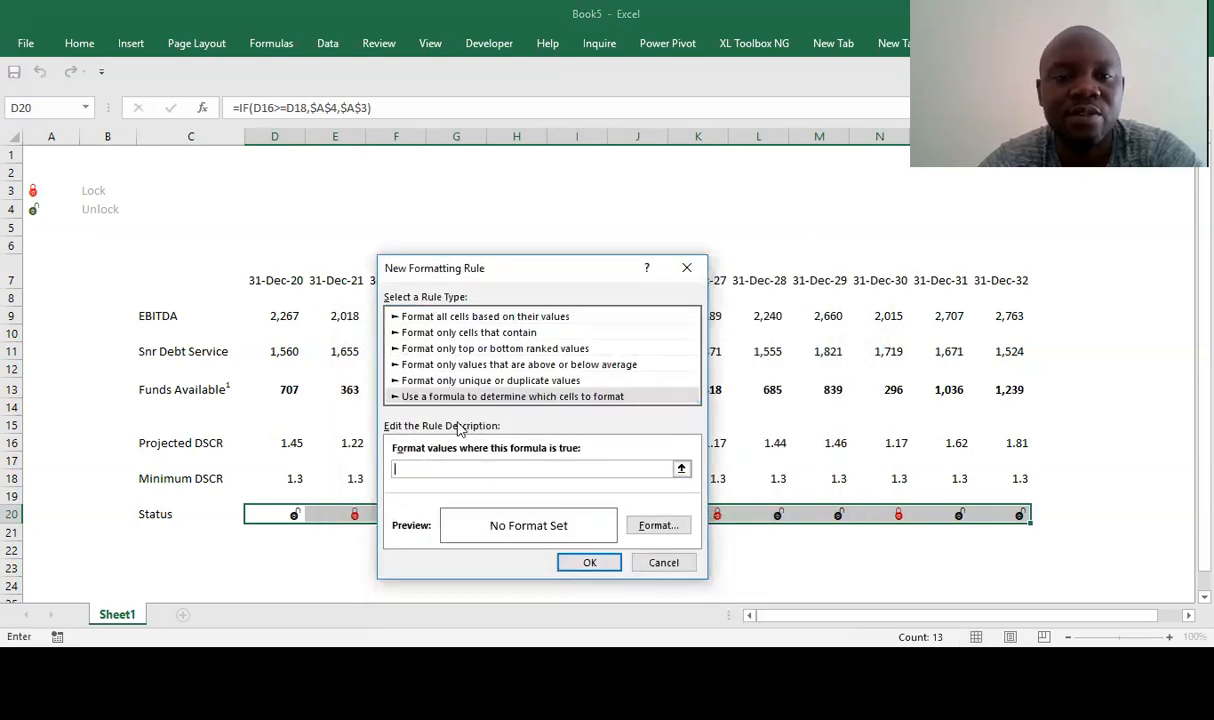
{"action": "left_click", "coordinate": [292, 514]}
{"action": "key", "text": "F4"}
{"action": "key", "text": "F4"}
{"action": "key", "text": "F4"}
{"action": "type", "text": "="}
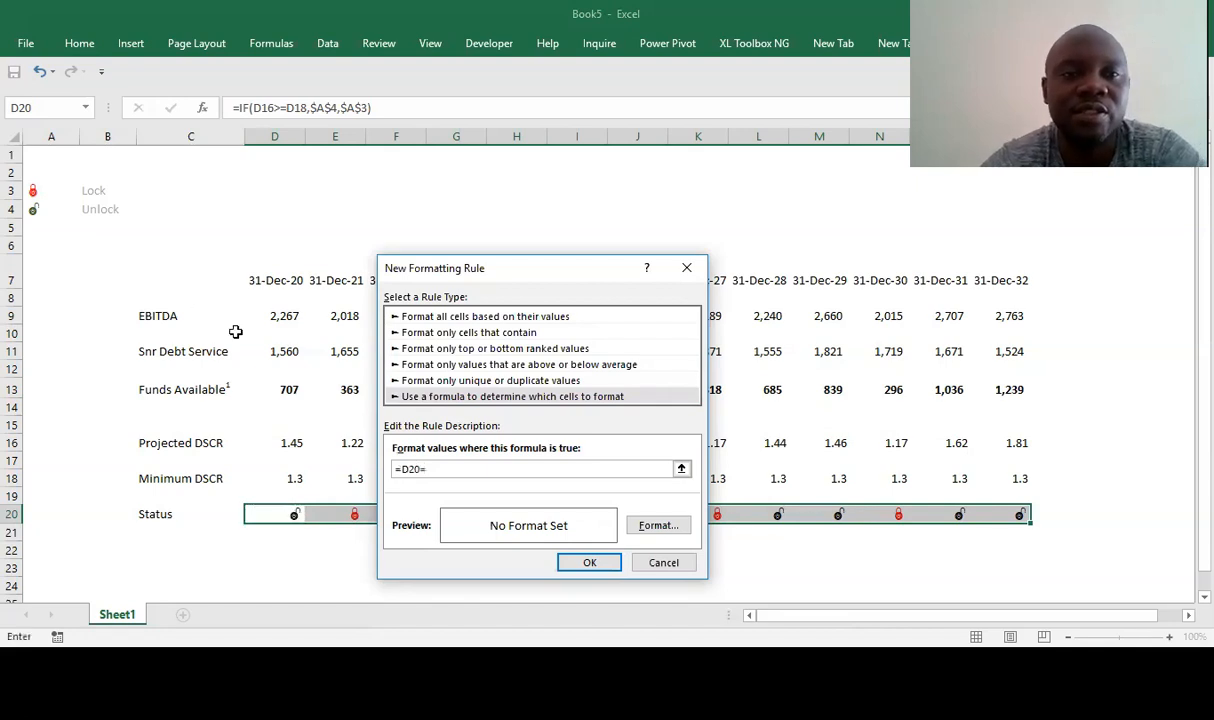
{"action": "left_click", "coordinate": [32, 209]}
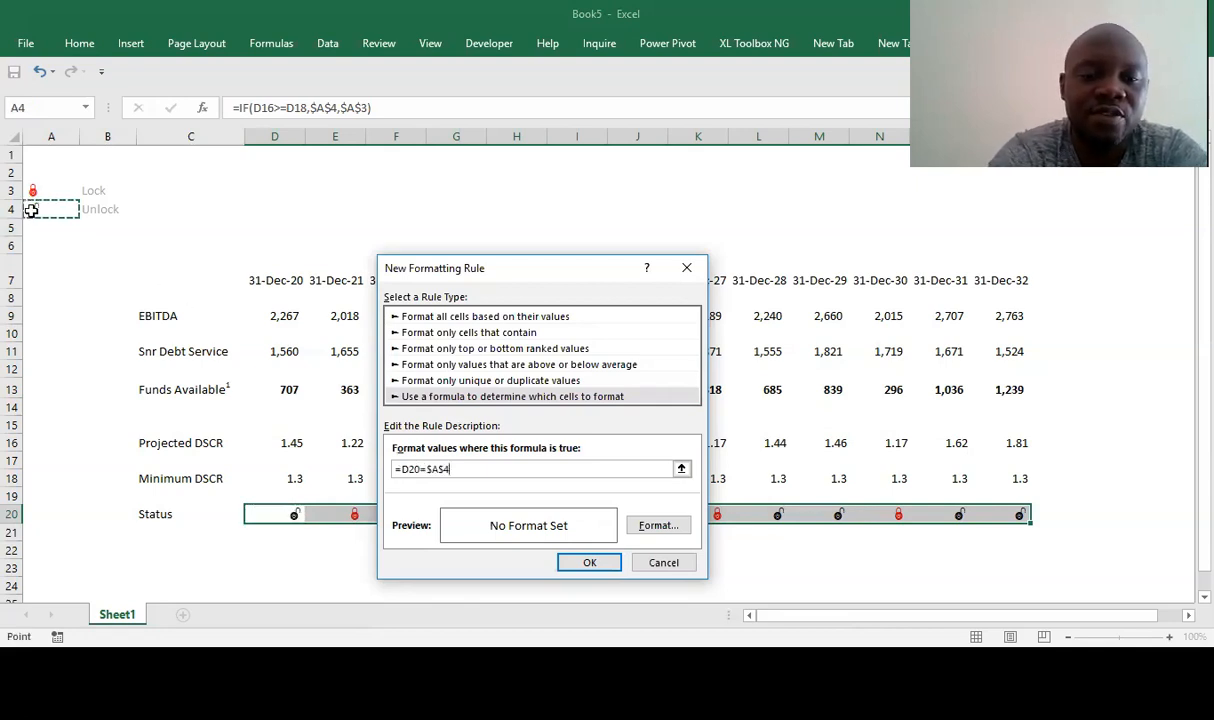
{"action": "key", "text": "F4"}
{"action": "key", "text": "F4"}
{"action": "key", "text": "F4"}
{"action": "key", "text": "F4"}
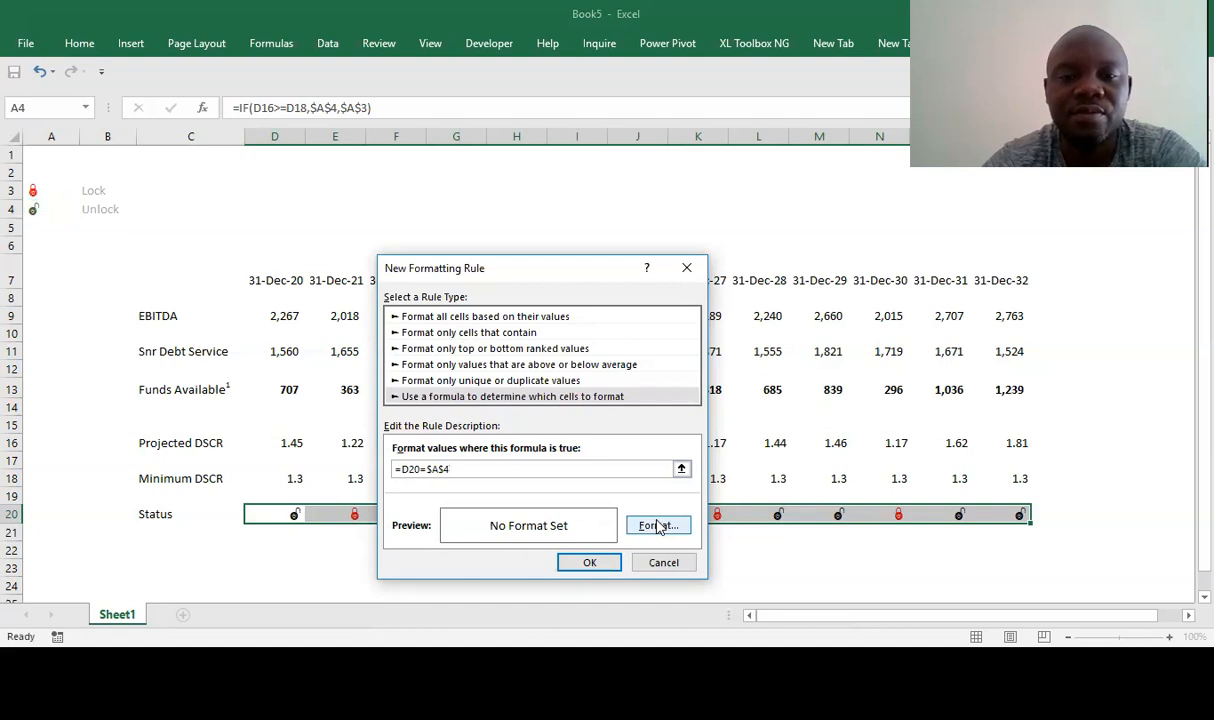
- Set the unlock rule's font colour to the darkest theme green and apply it to the status row
{"action": "left_click", "coordinate": [658, 526]}
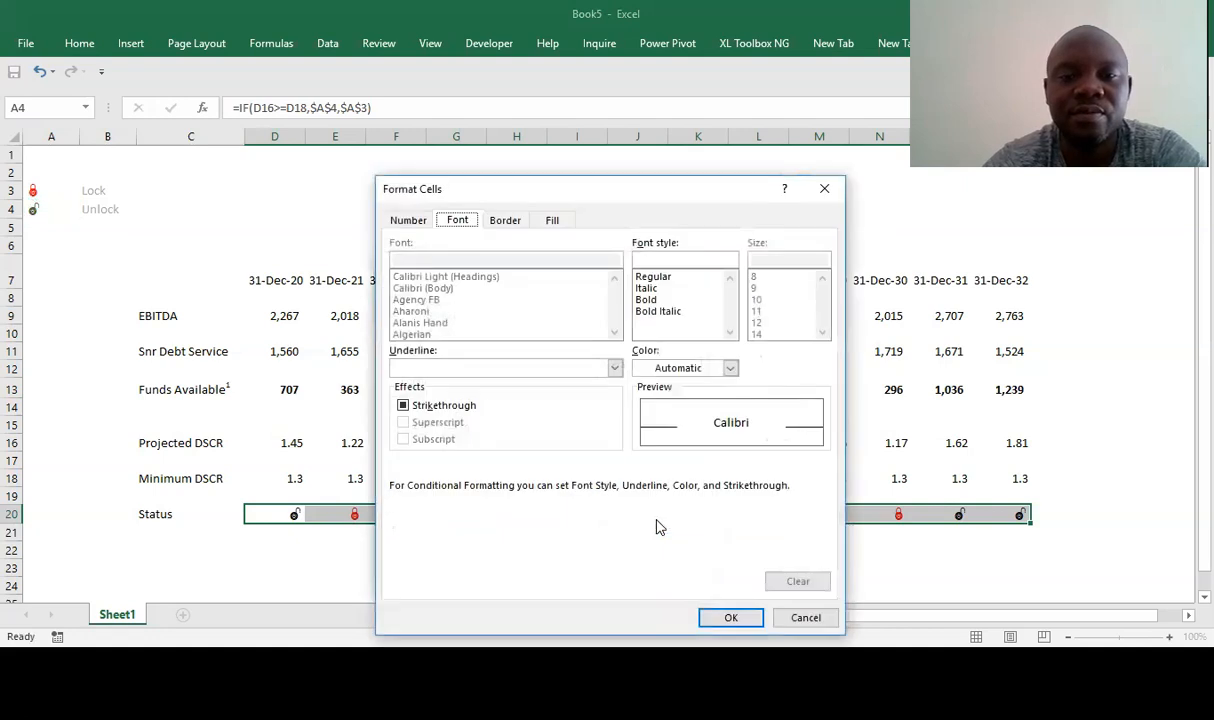
{"action": "left_click", "coordinate": [731, 368]}
{"action": "left_click", "coordinate": [731, 368]}
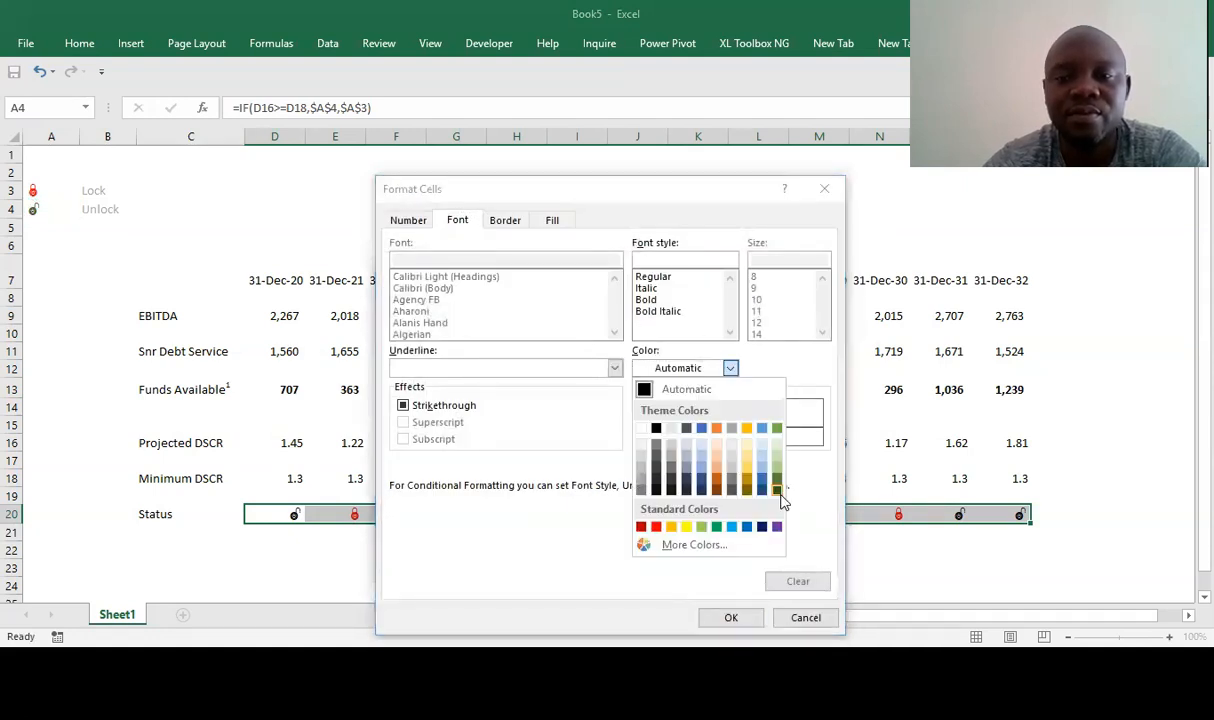
{"action": "left_click", "coordinate": [777, 488]}
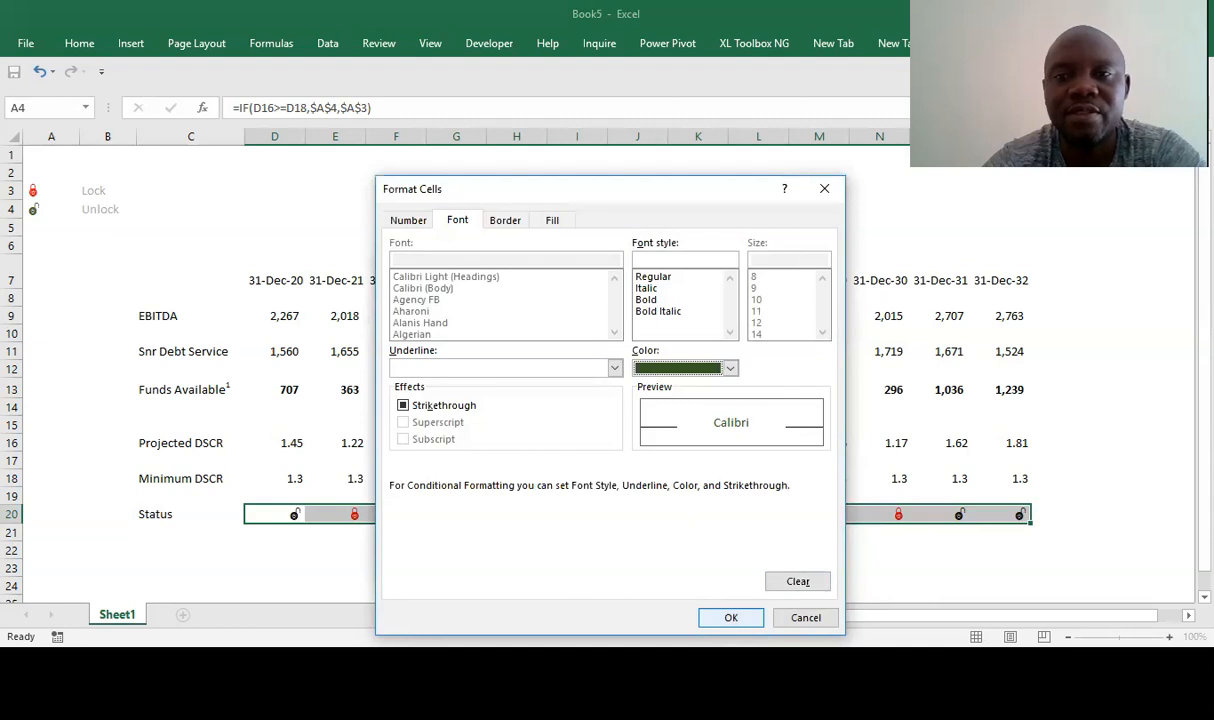
{"action": "left_click", "coordinate": [731, 617]}
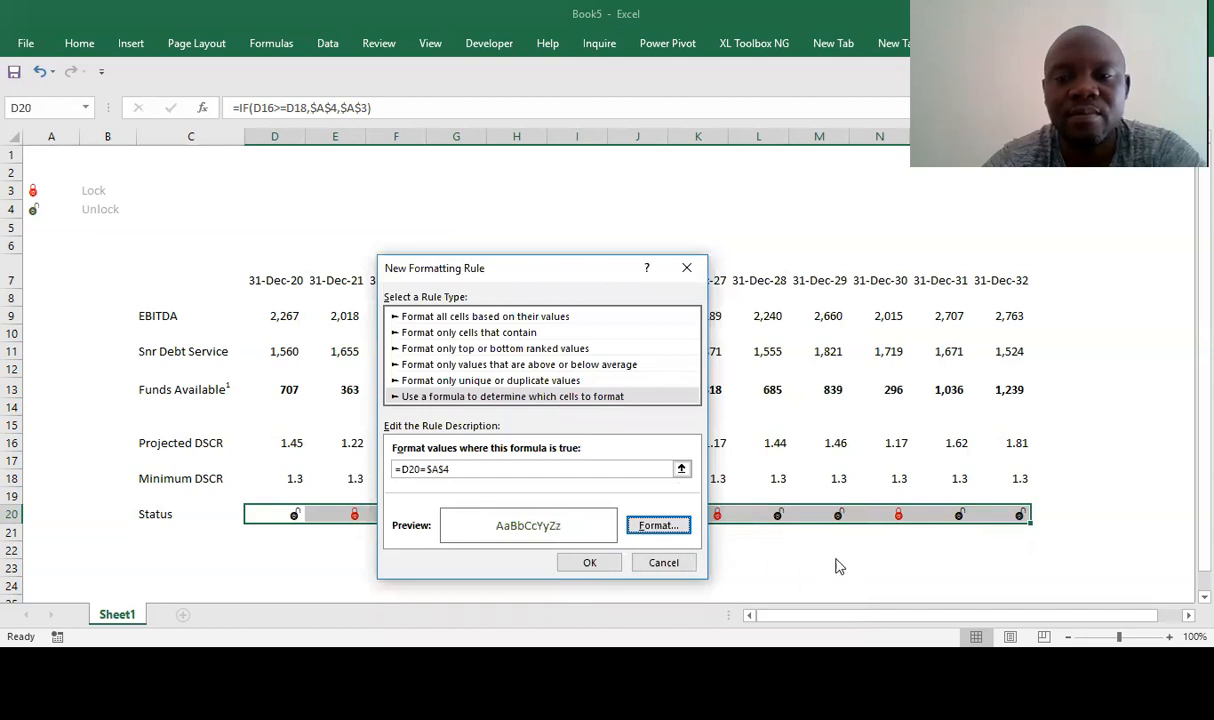
{"action": "left_click", "coordinate": [591, 563]}
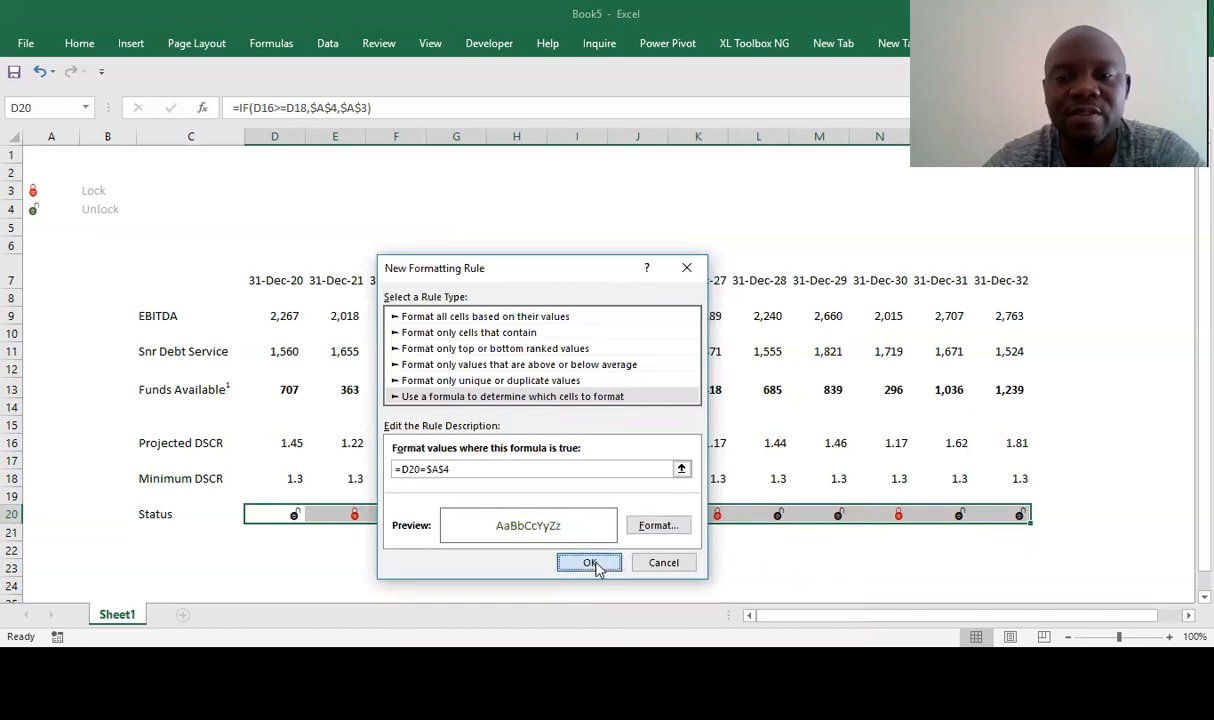
{"action": "left_click", "coordinate": [690, 551]}
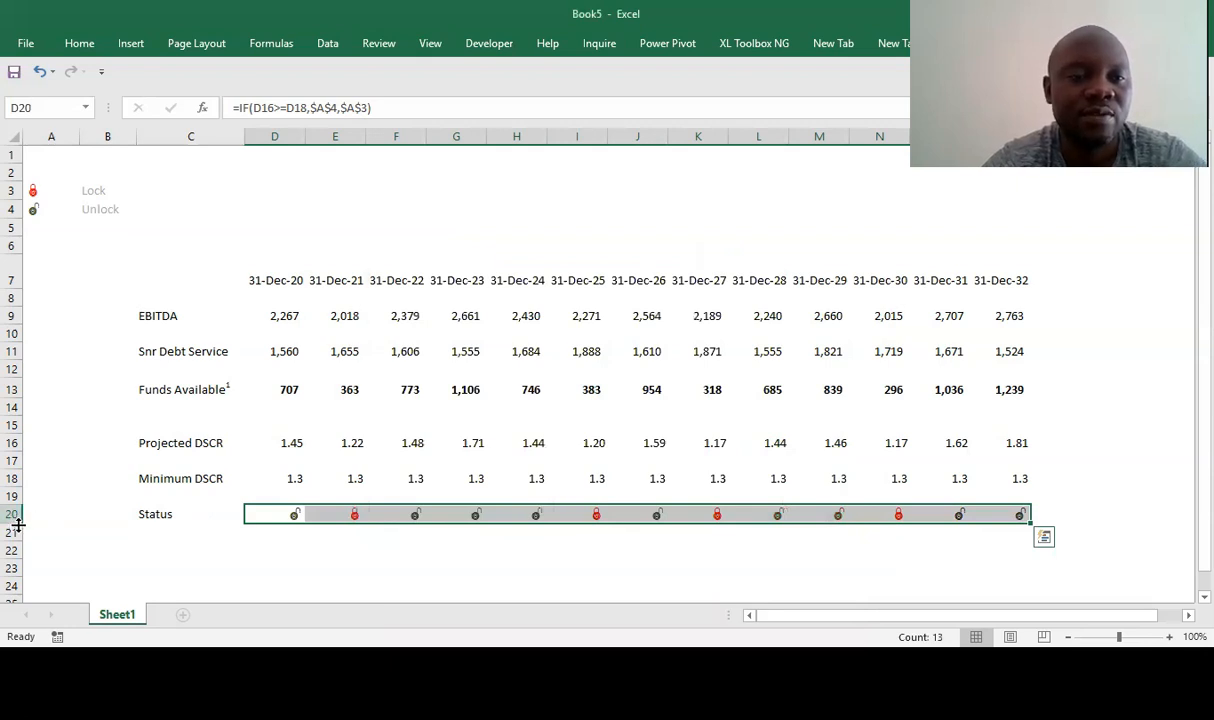
- Make row 20 taller and set the font size of the status symbols to 16
{"action": "left_click_drag", "start_coordinate": [18, 525], "coordinate": [18, 536]}
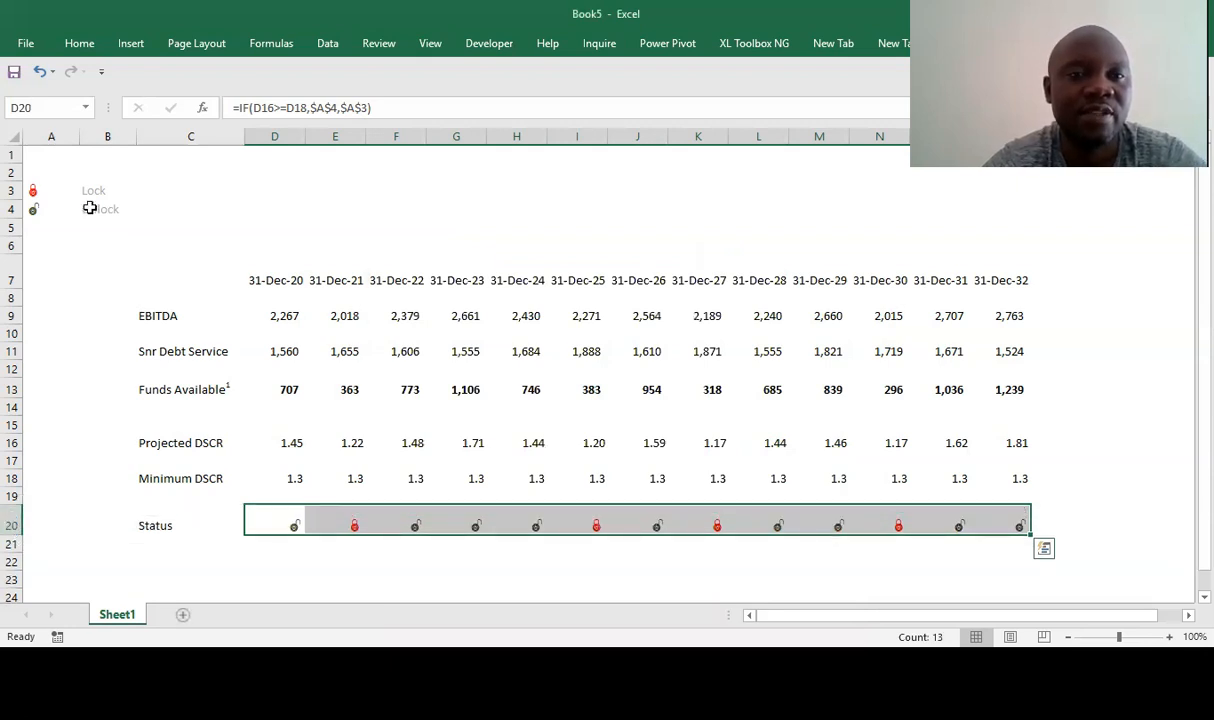
{"action": "left_click", "coordinate": [80, 43]}
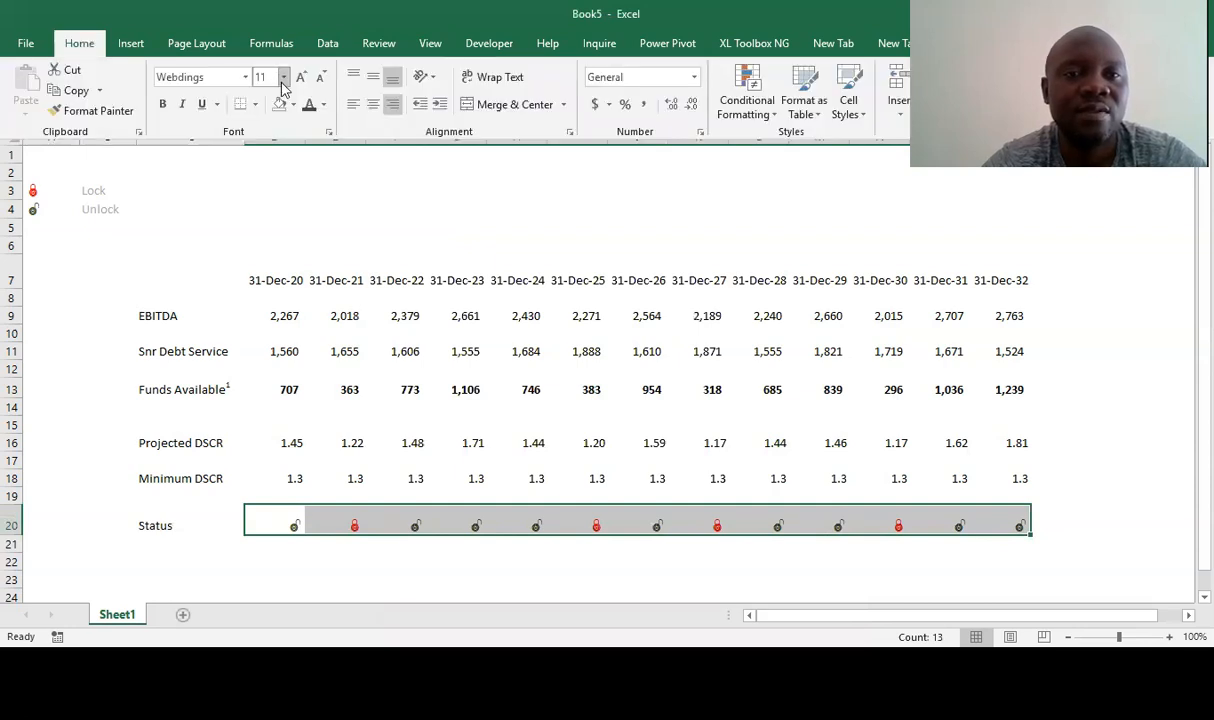
{"action": "left_click", "coordinate": [283, 78]}
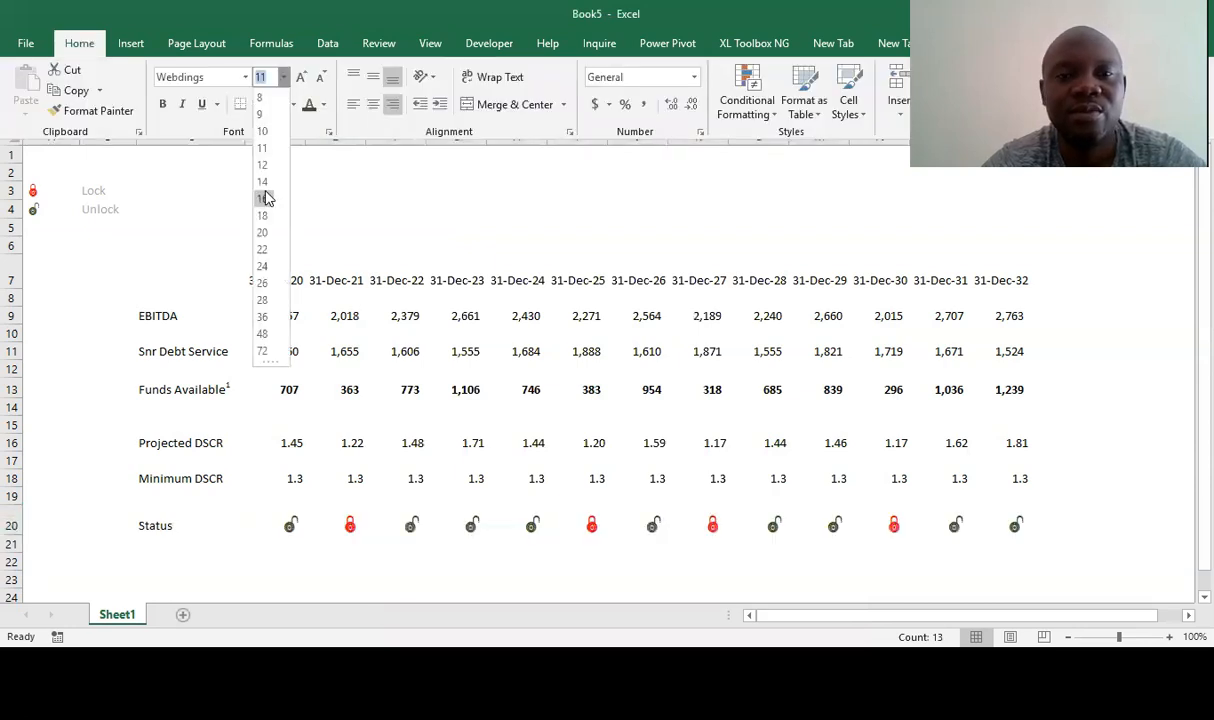
{"action": "left_click", "coordinate": [263, 198]}
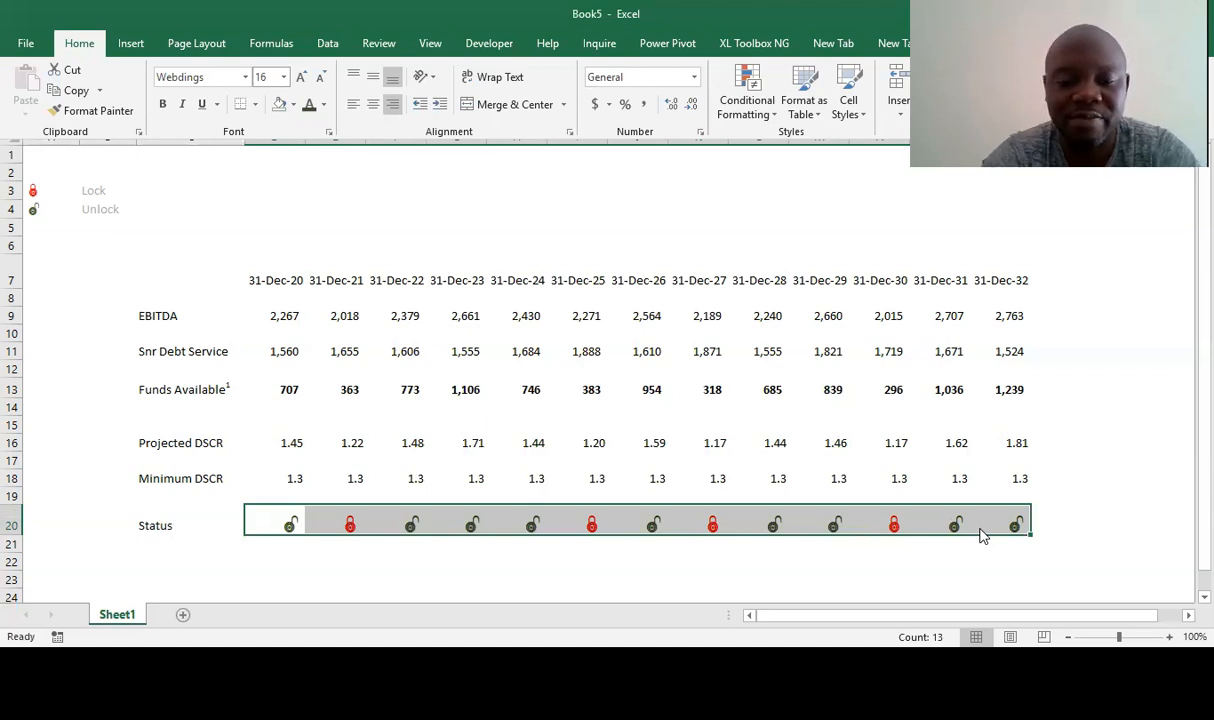
{"action": "type", "text": "am"}
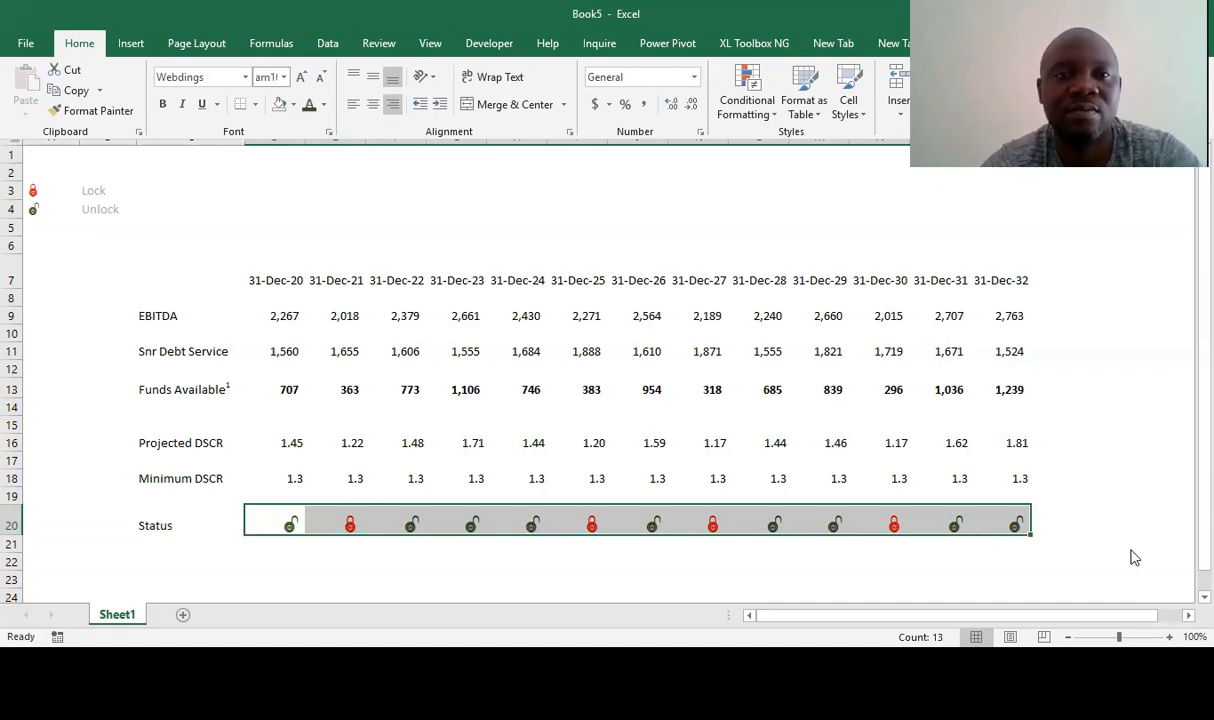
- Vertically centre the lock and unlock symbols in the status row
{"action": "key", "text": "Escape"}
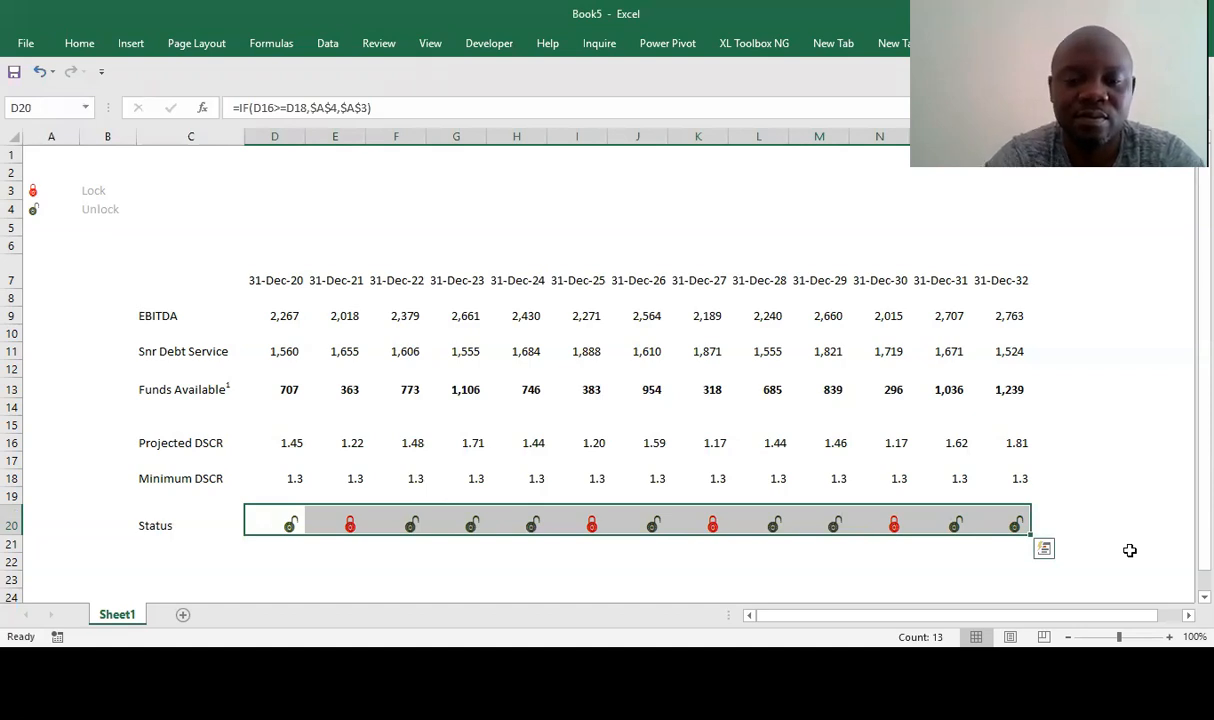
{"action": "key", "text": "alt"}
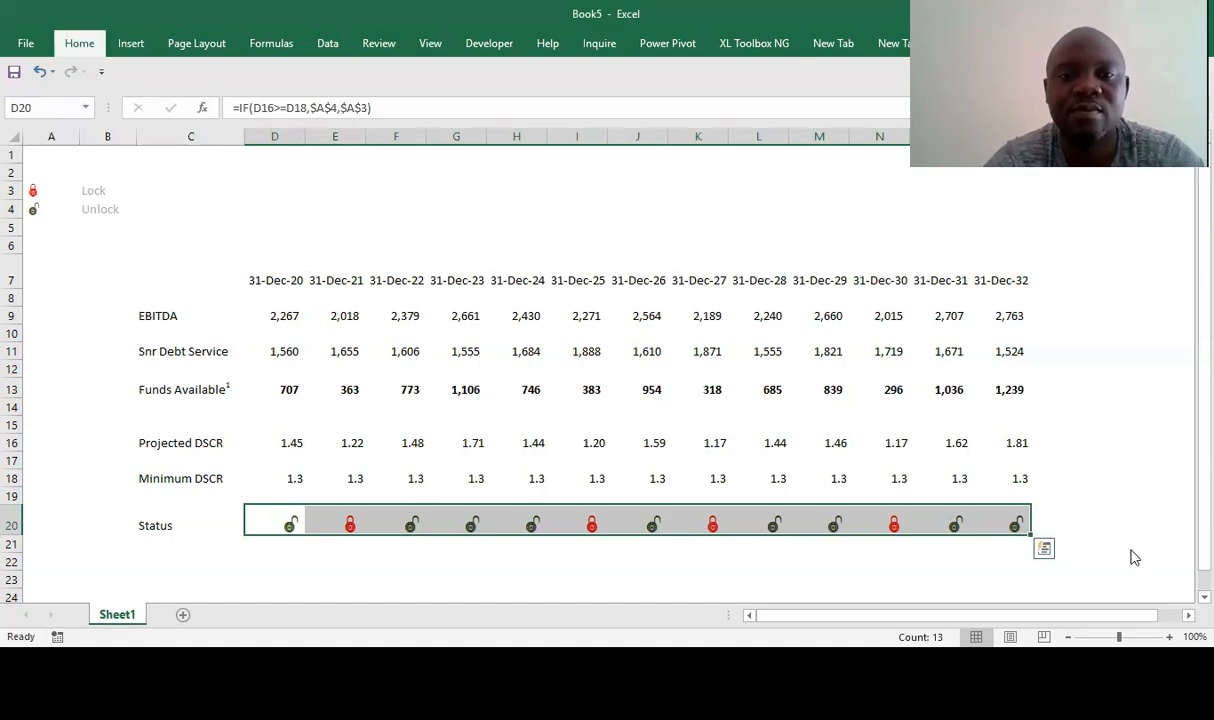
{"action": "key", "text": "h"}
{"action": "key", "text": "Escape"}
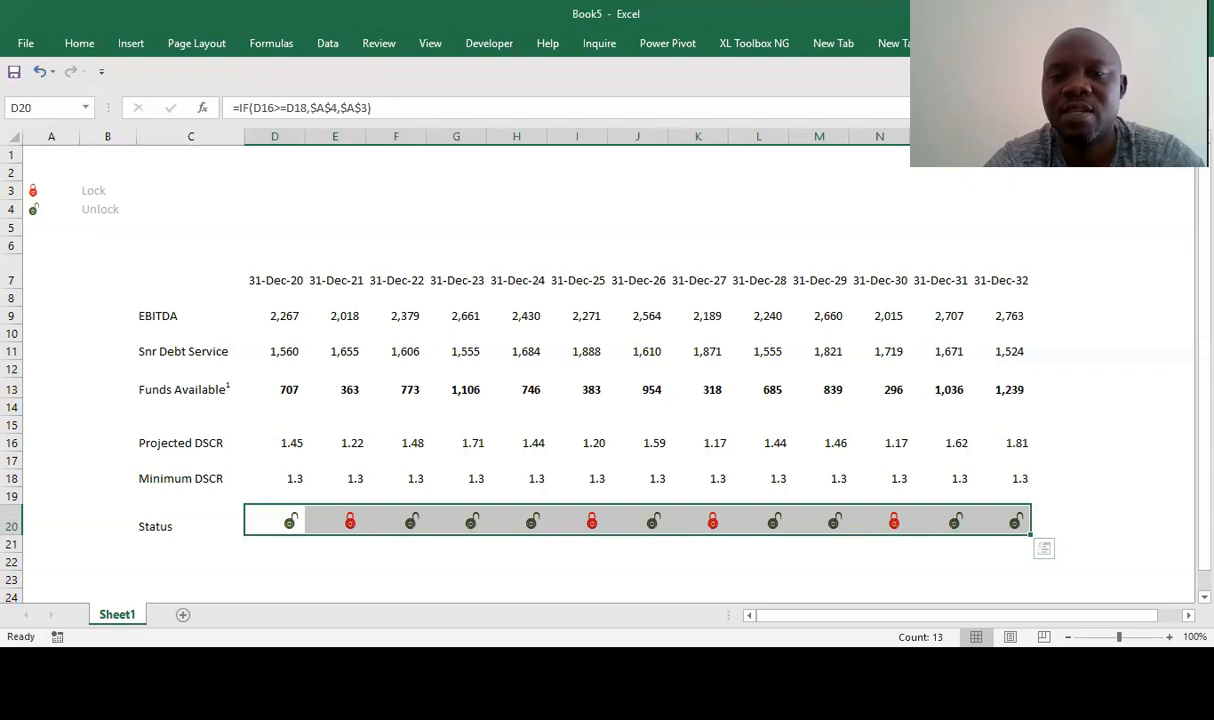
{"action": "scroll", "coordinate": [525, 505], "scroll_direction": "down", "scroll_amount": 1}
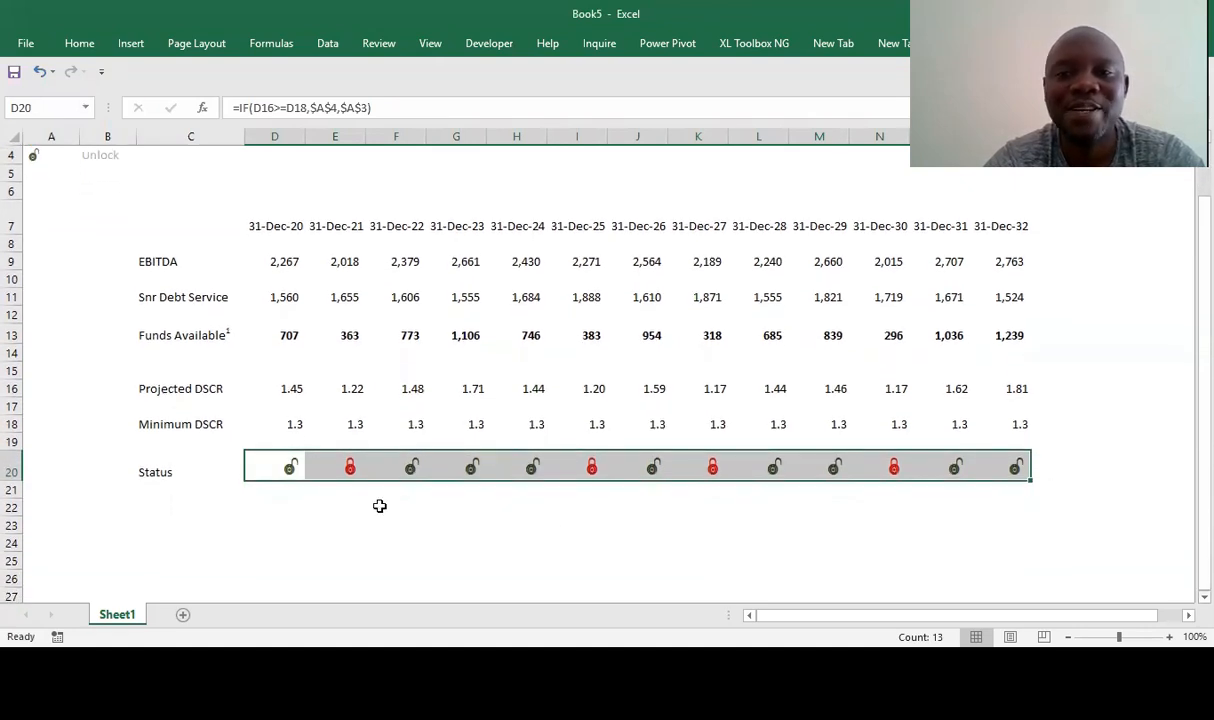
- Enter the section heading "DSRA:" in cell B23, below the status row
{"action": "left_click", "coordinate": [158, 514]}
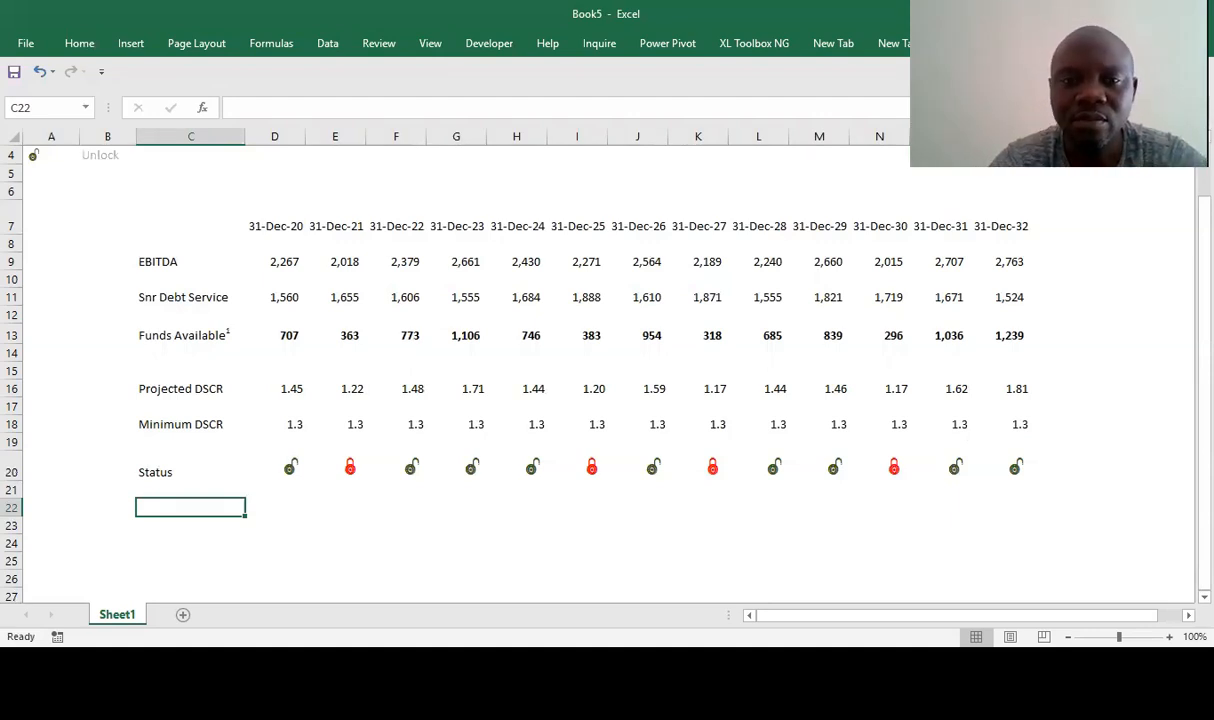
{"action": "left_click", "coordinate": [190, 525]}
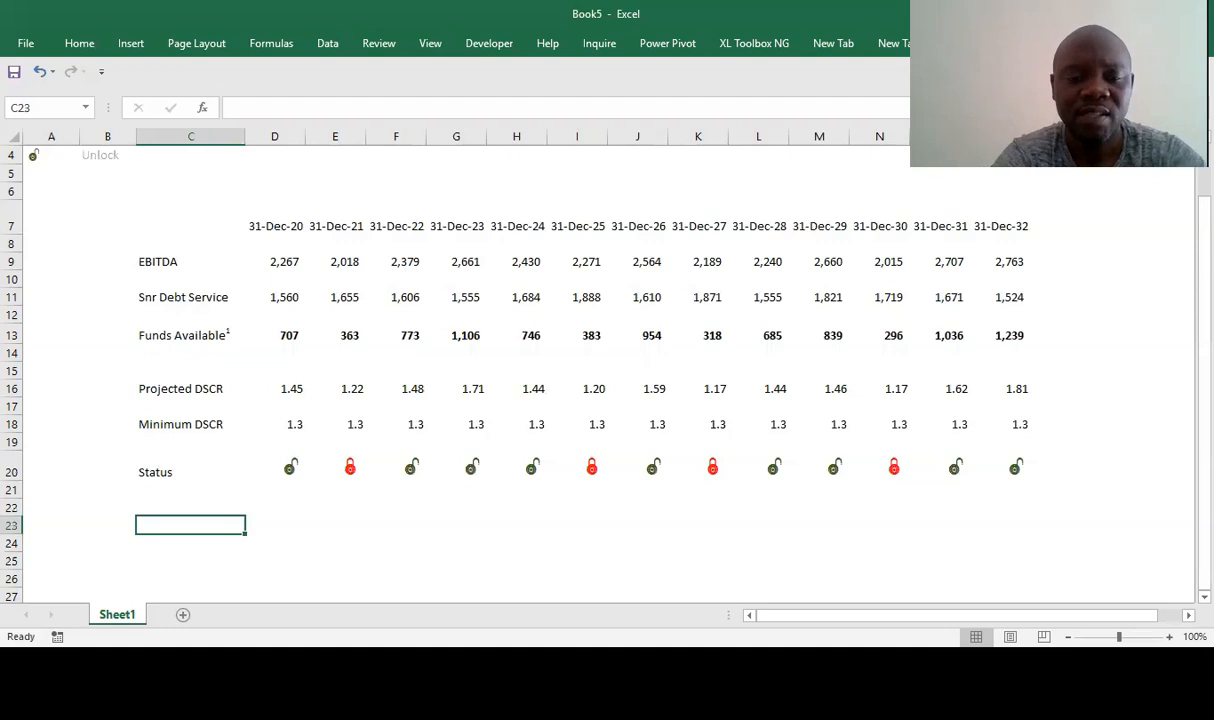
{"action": "type", "text": "D"}
{"action": "key", "text": "BackSpace"}
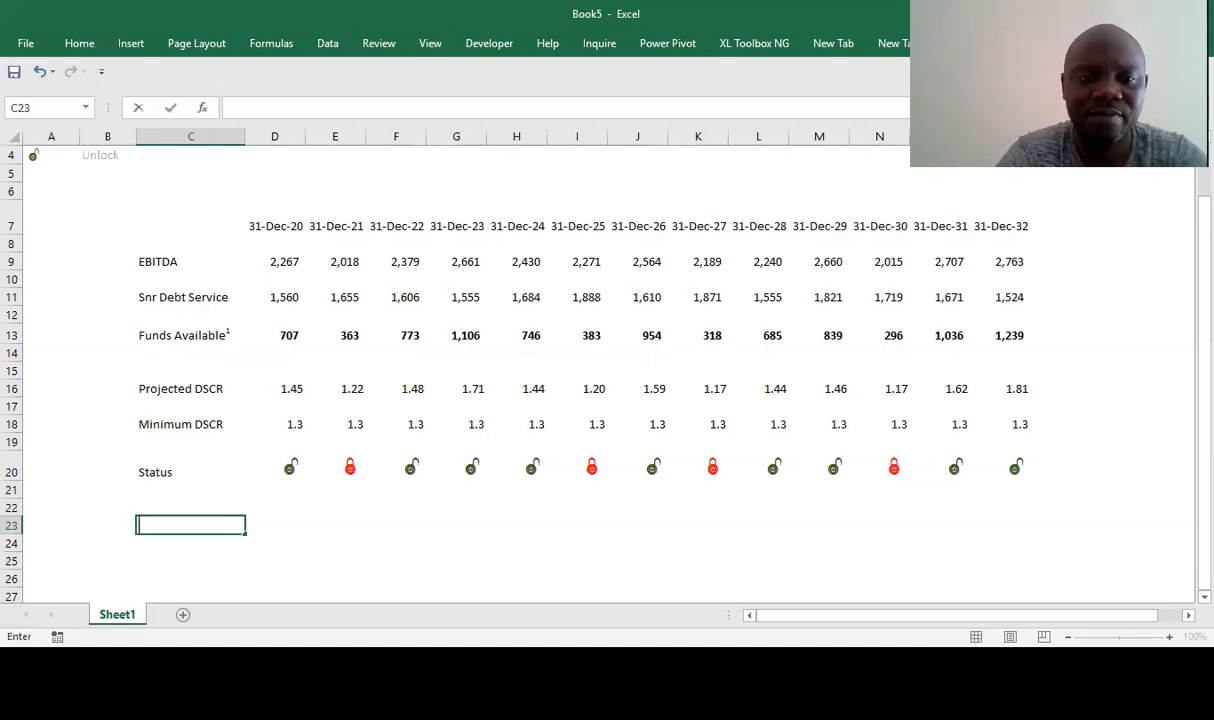
{"action": "key", "text": "Left"}
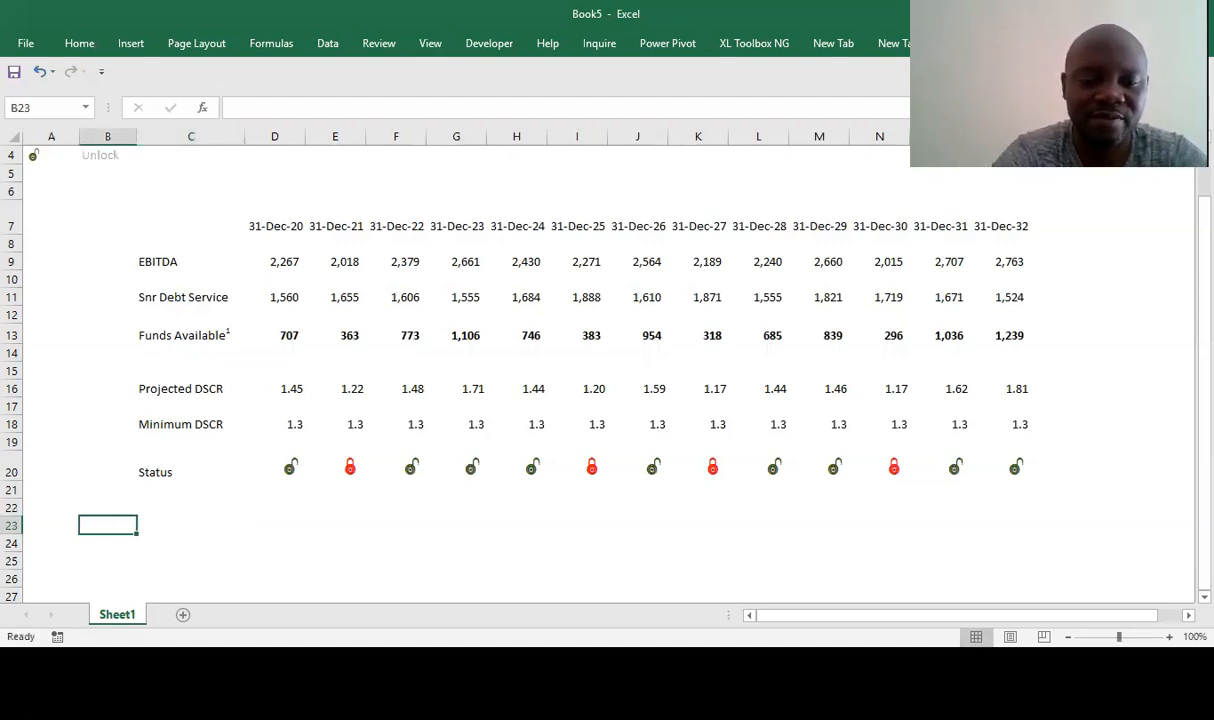
{"action": "type", "text": "DSRA"}
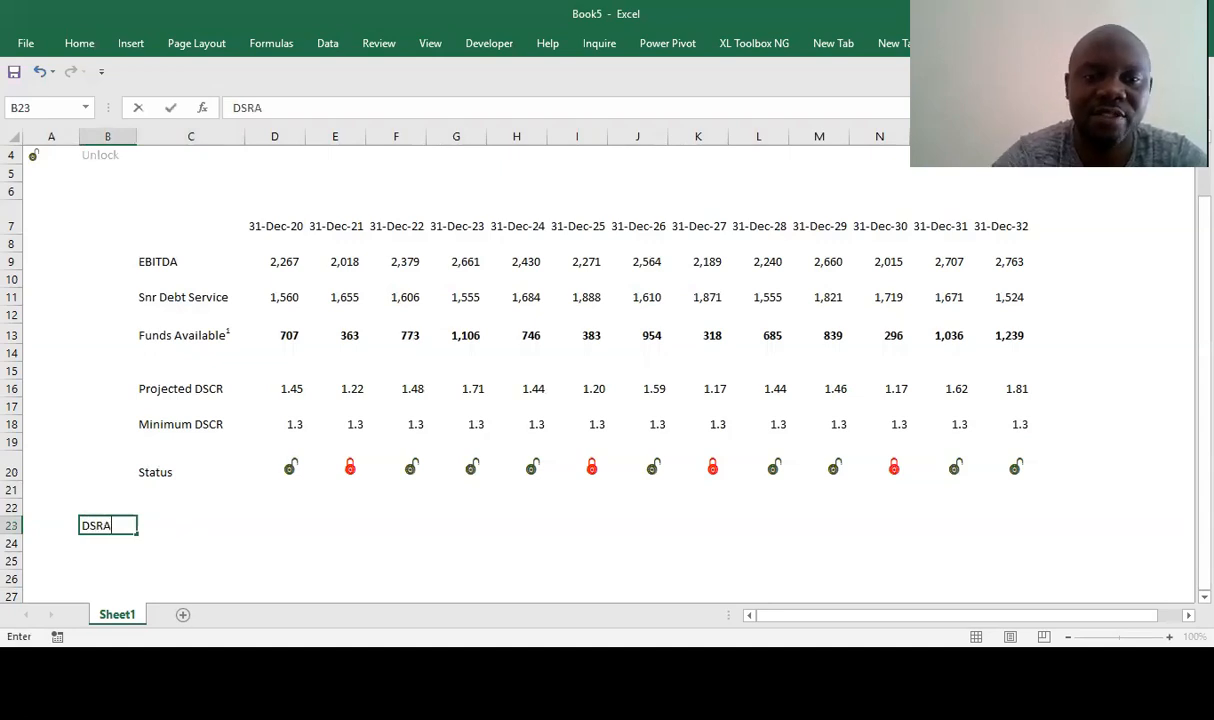
{"action": "type", "text": ":"}
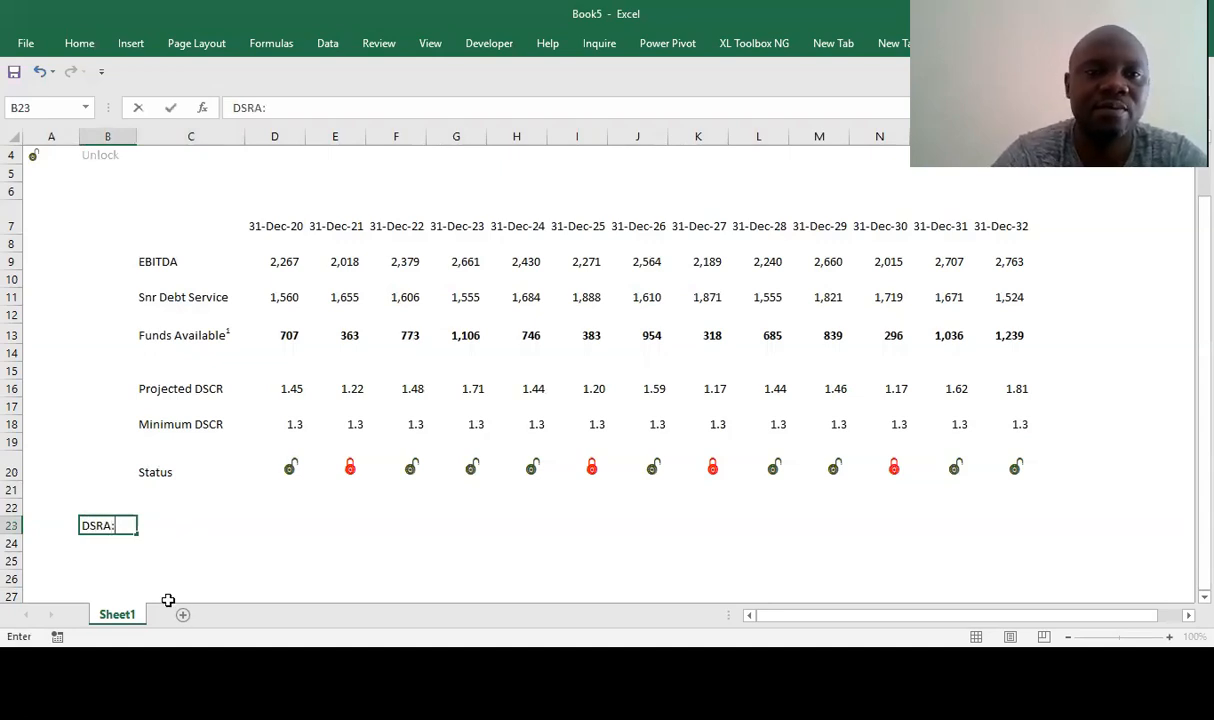
{"action": "left_click", "coordinate": [103, 555]}
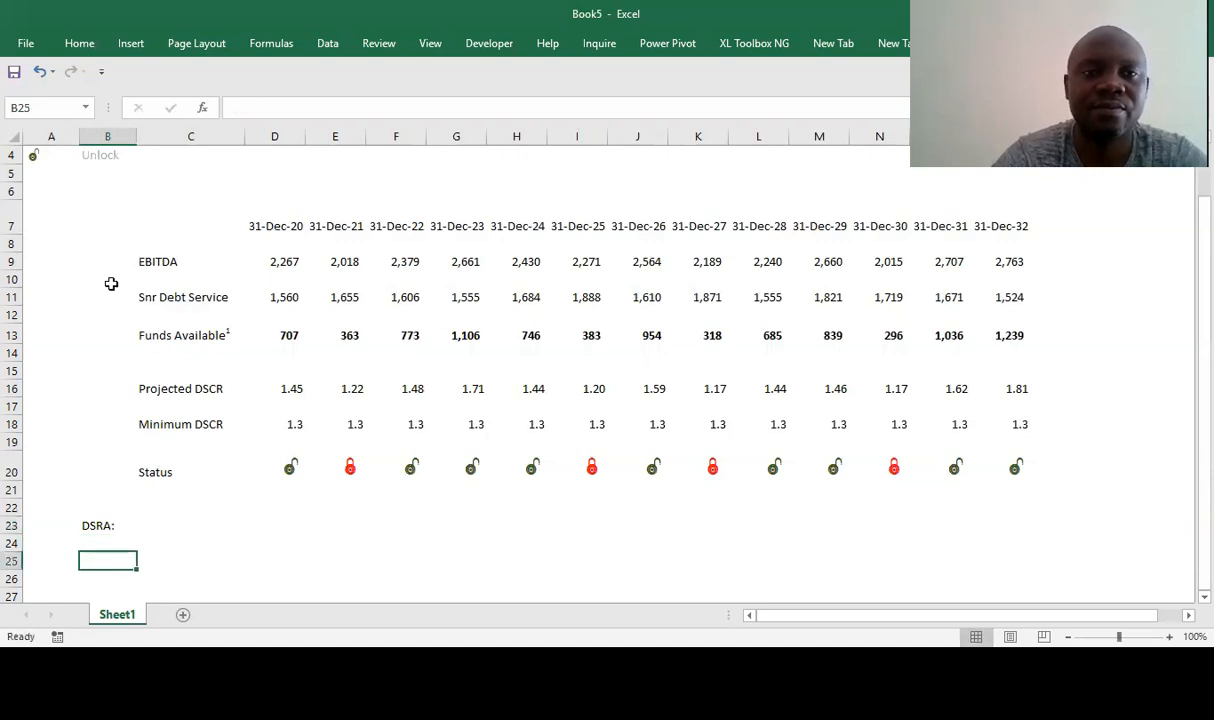
- Narrow column B and make the DSRA heading in B23 bold
{"action": "left_click_drag", "start_coordinate": [140, 134], "coordinate": [103, 134]}
{"action": "left_click", "coordinate": [105, 525]}
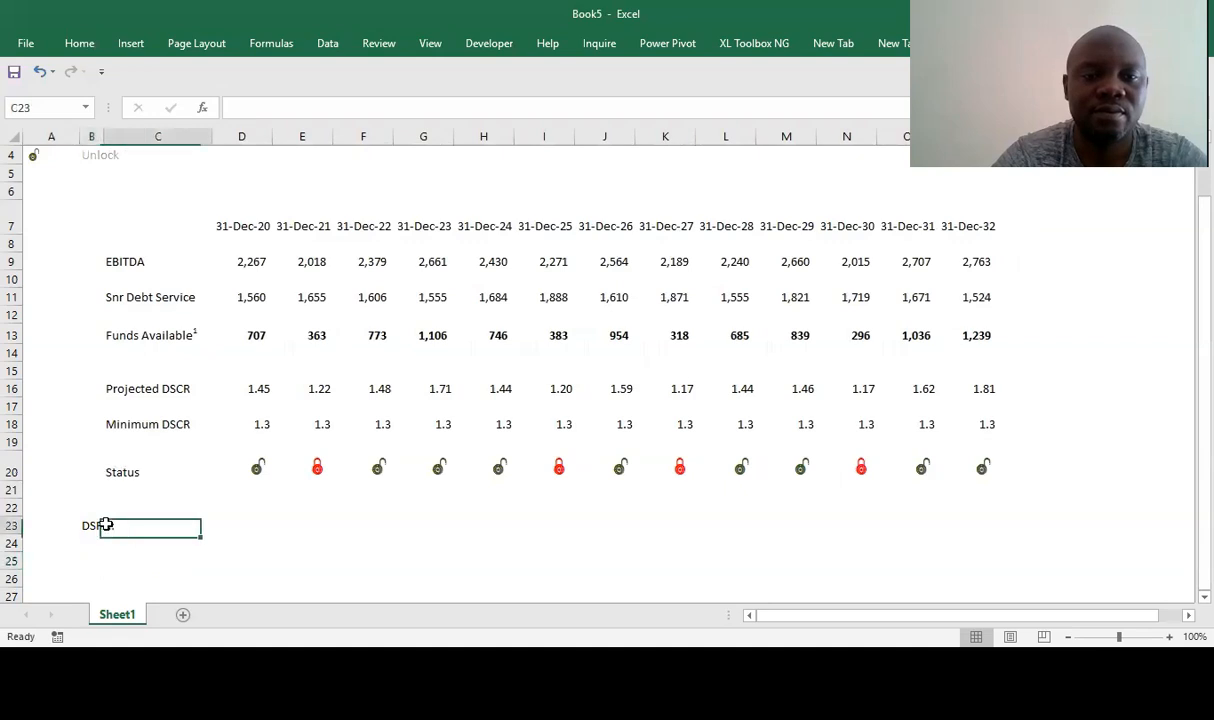
{"action": "left_click", "coordinate": [88, 525]}
{"action": "key", "text": "ctrl+b"}
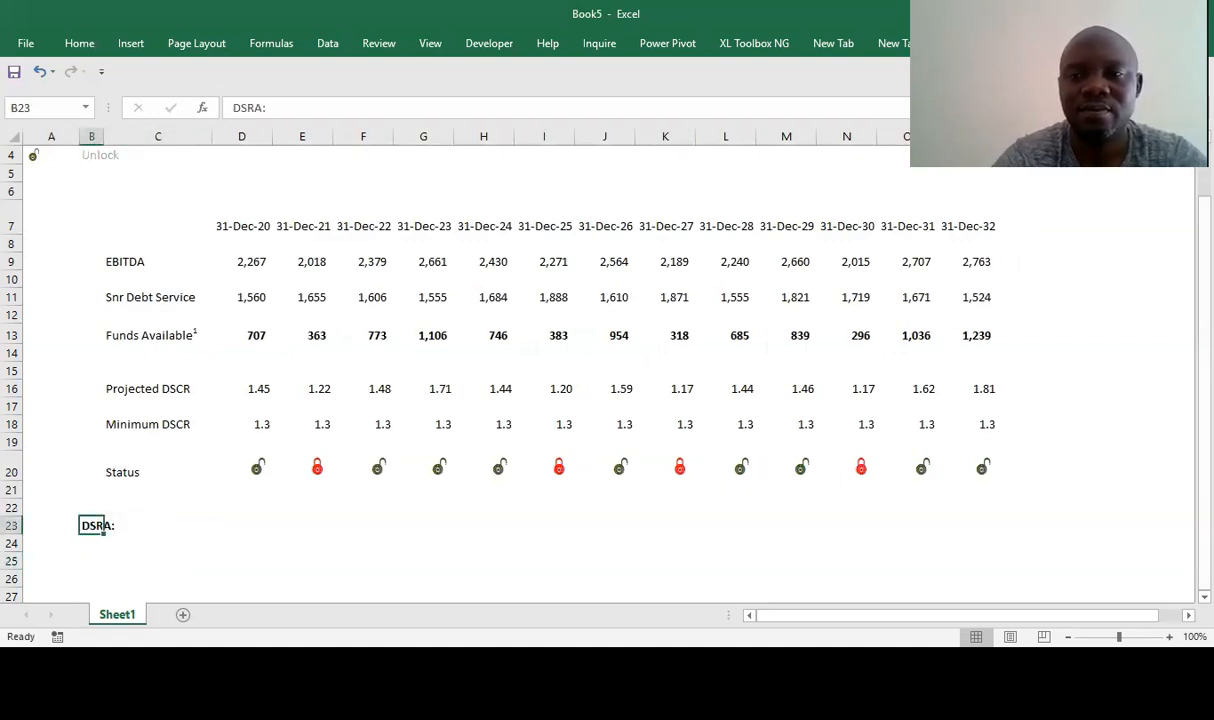
- Enter the row labels "Opening Balance" in C24 and "Top-up" in C25 under the DSRA heading
{"action": "scroll", "coordinate": [475, 490], "scroll_direction": "down", "scroll_amount": 2}
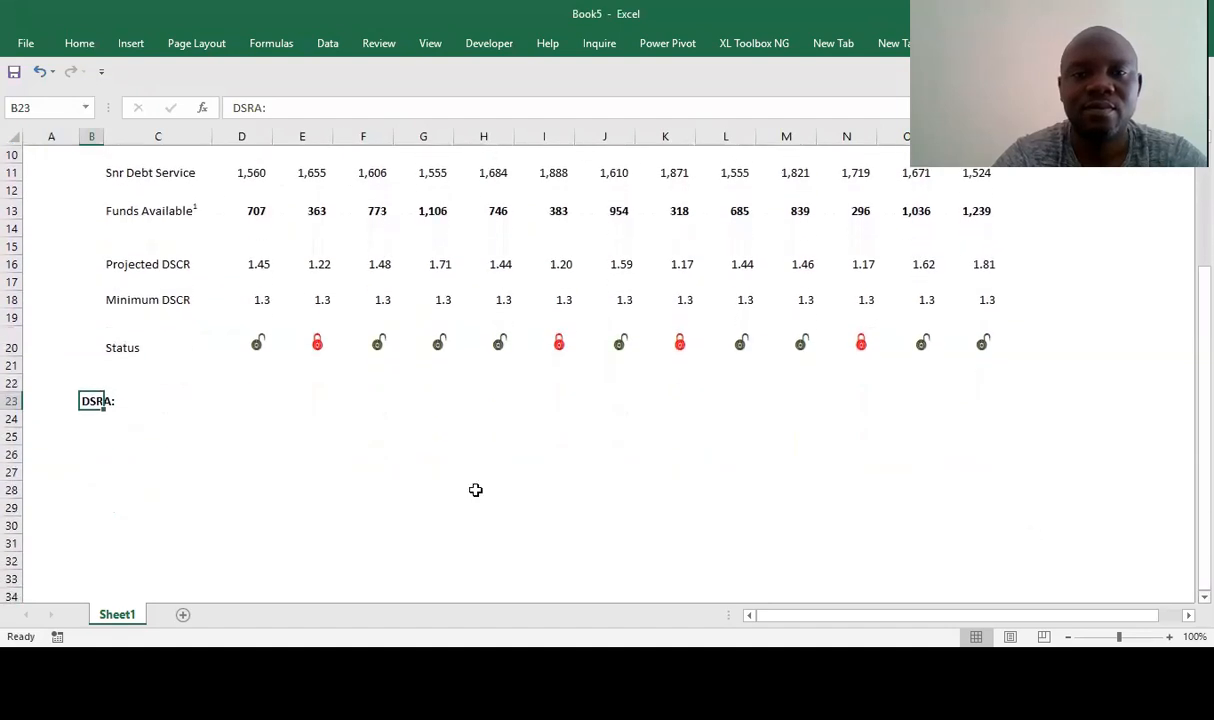
{"action": "left_click", "coordinate": [125, 418]}
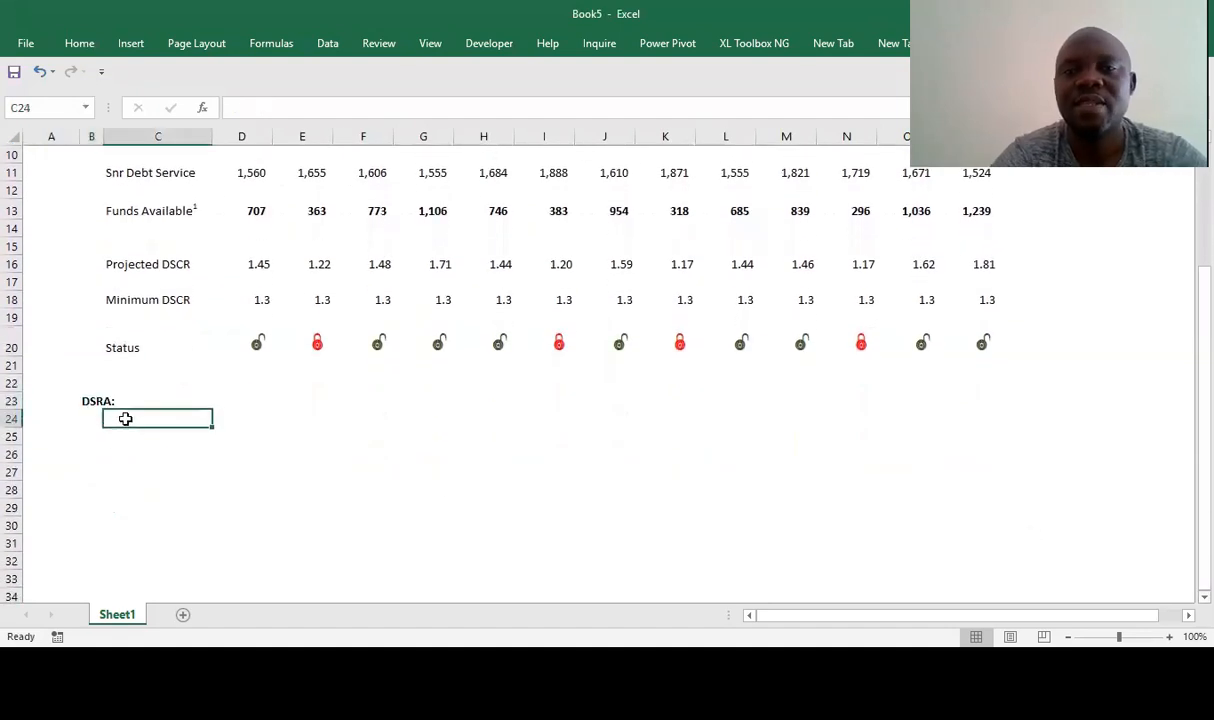
{"action": "type", "text": "Openi"}
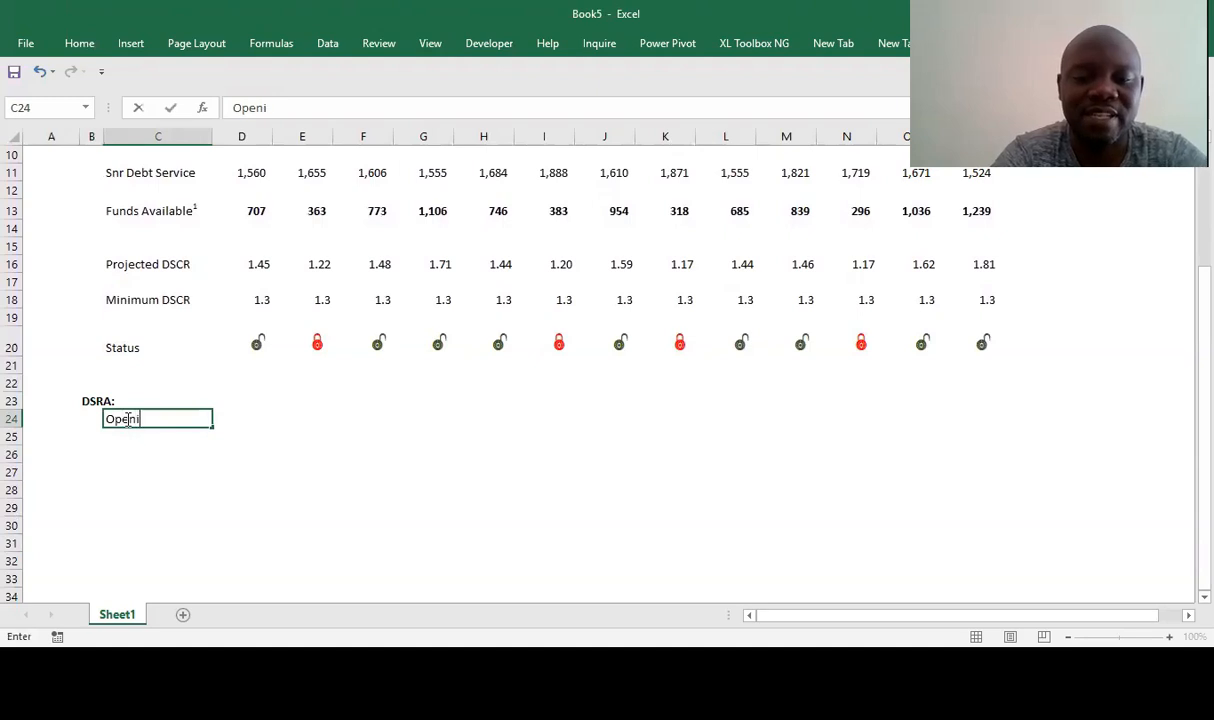
{"action": "type", "text": "ng Balance"}
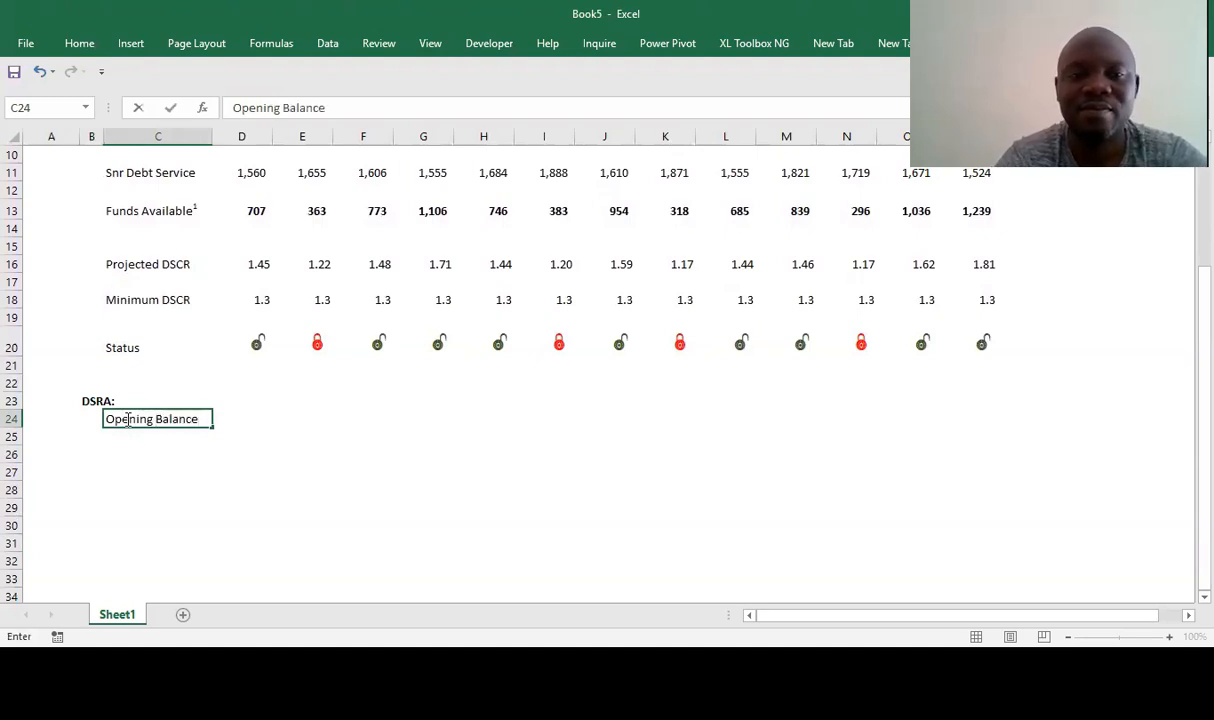
{"action": "key", "text": "Return"}
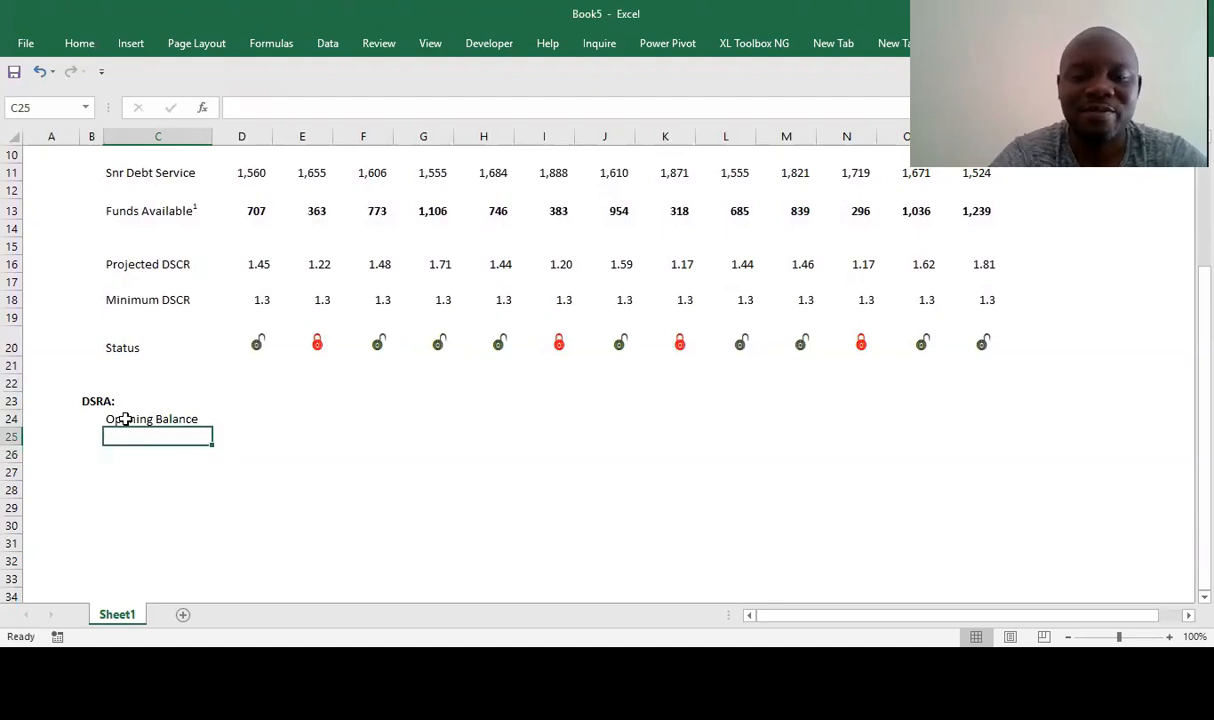
{"action": "type", "text": "Top-up"}
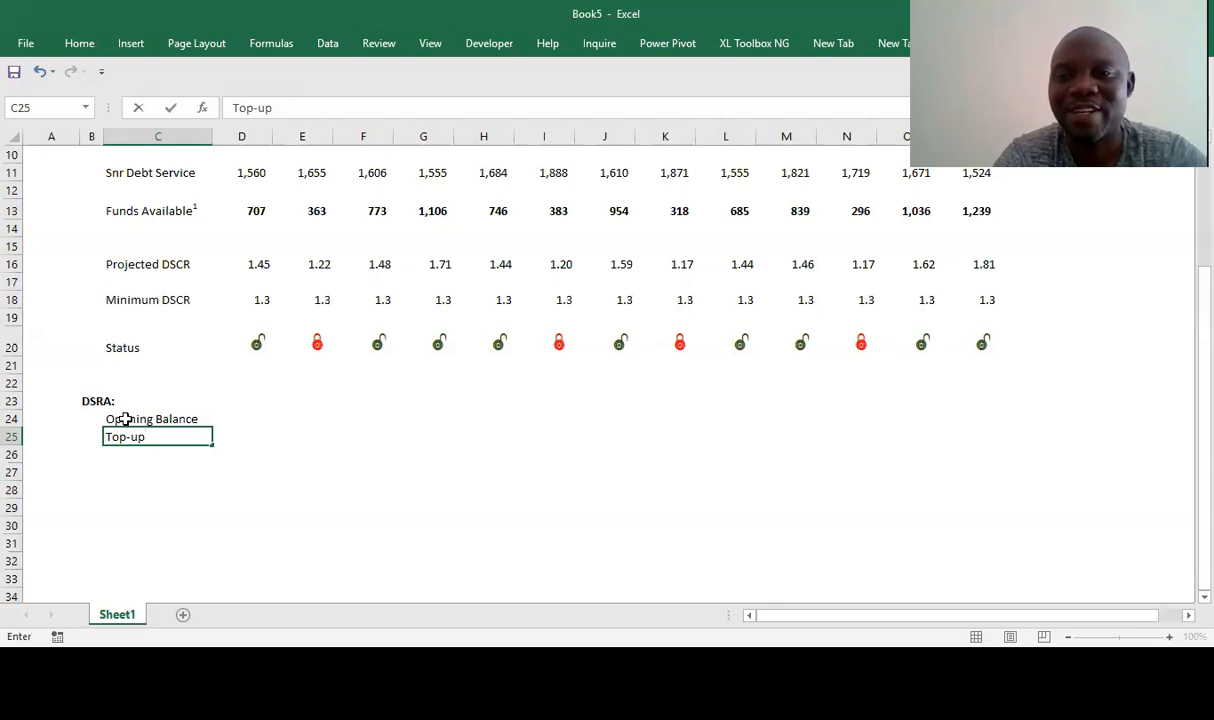
{"action": "key", "text": "Return"}
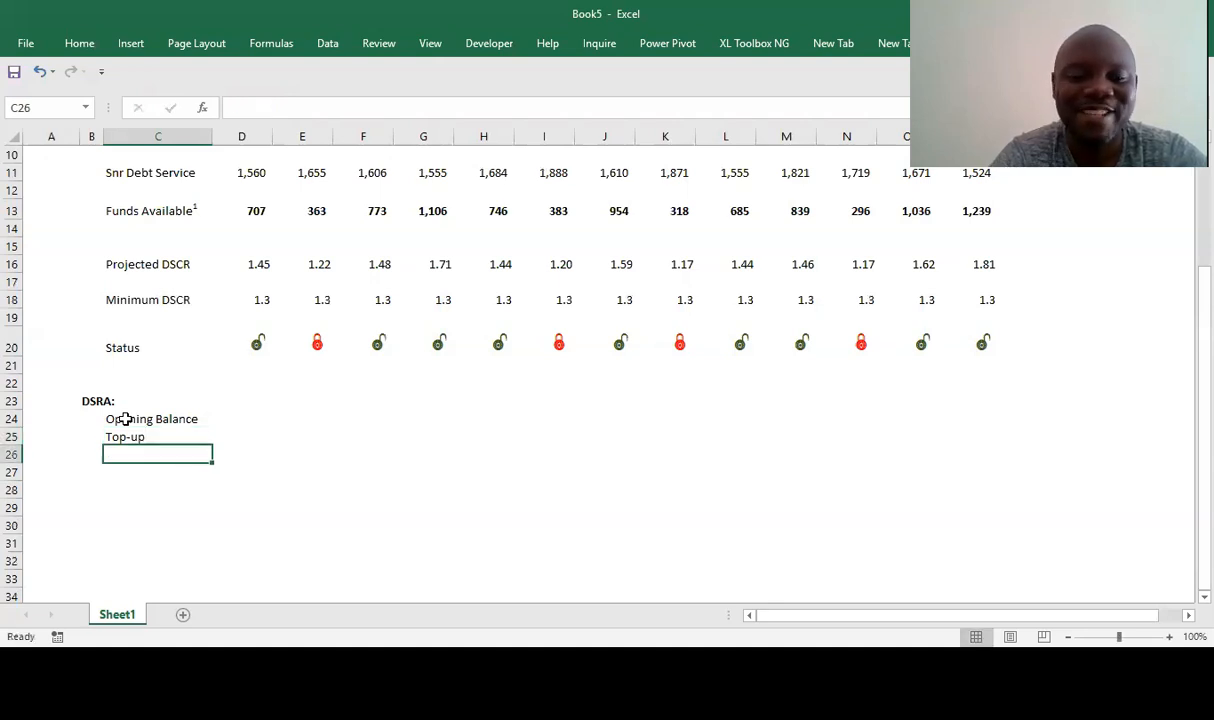
- Enter the row label "Top-up: Lock-up" in cell C26
{"action": "type", "text": "Top-up"}
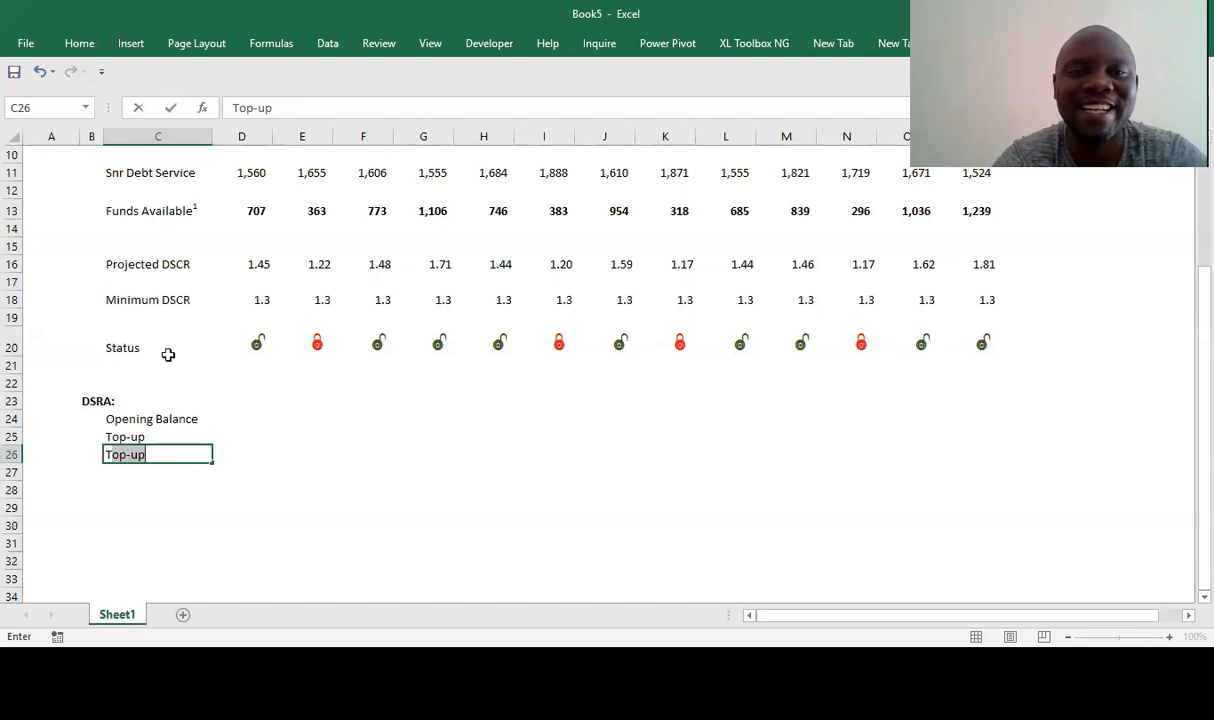
{"action": "left_click", "coordinate": [277, 109]}
{"action": "type", "text": ": L"}
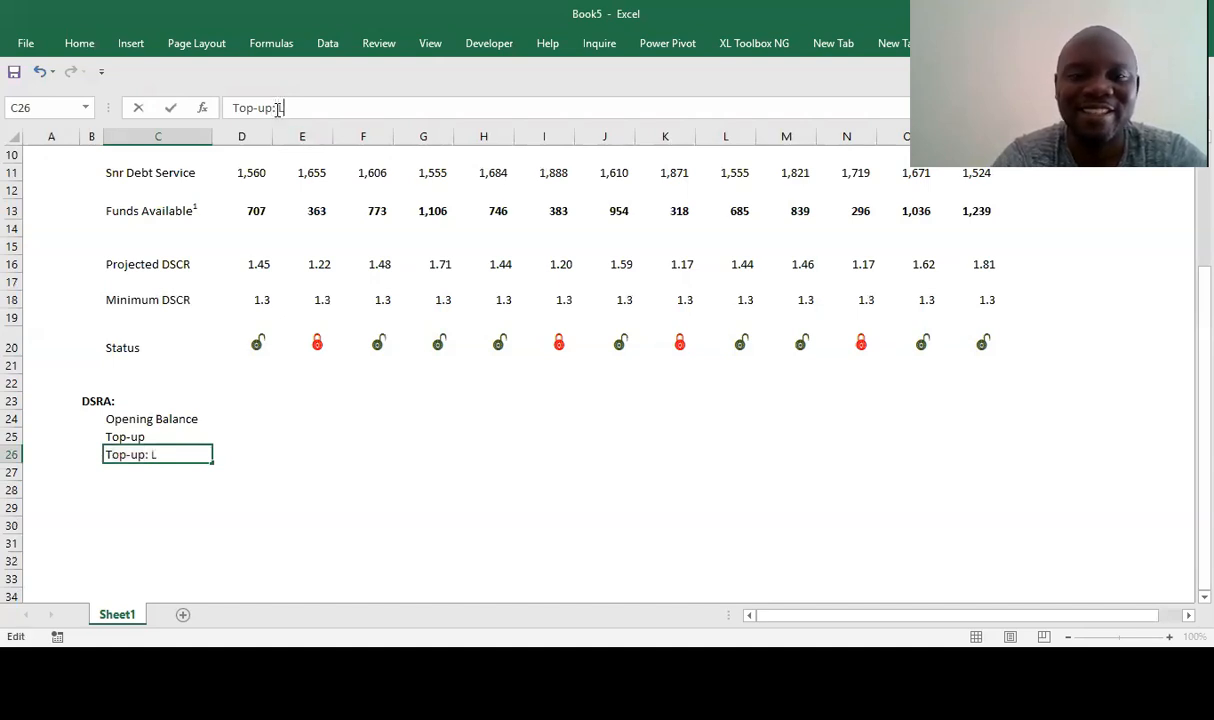
{"action": "type", "text": "ock"}
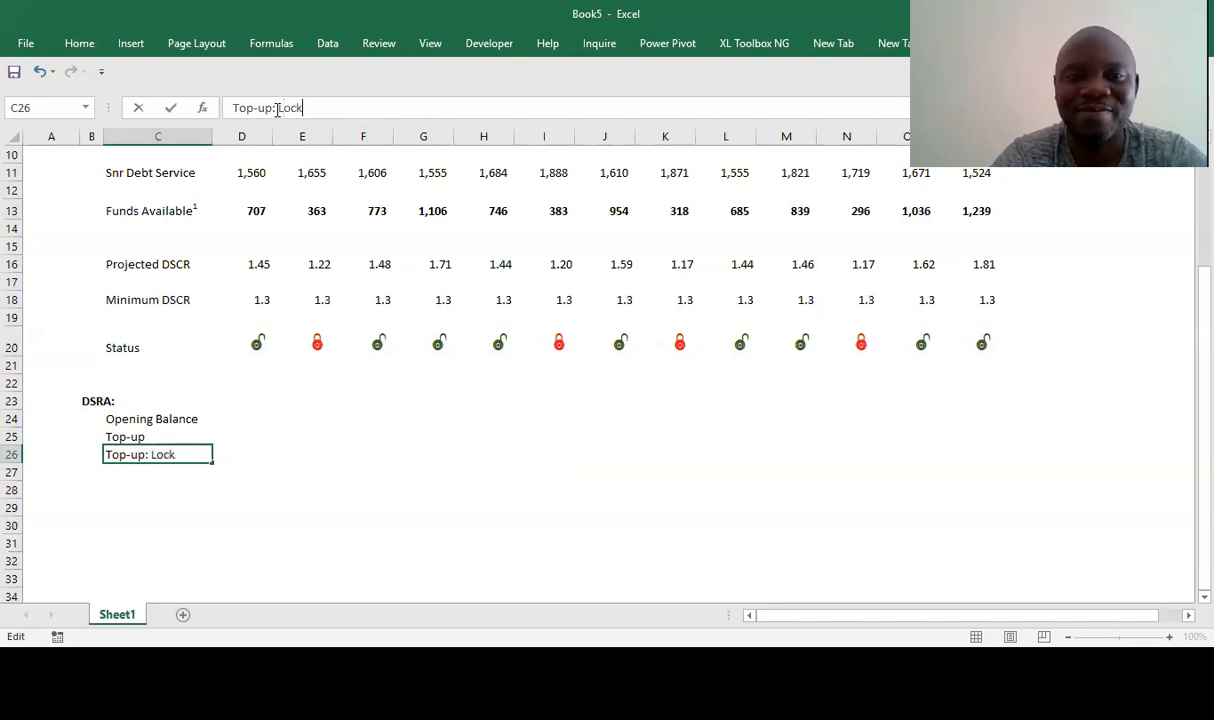
{"action": "type", "text": "-up"}
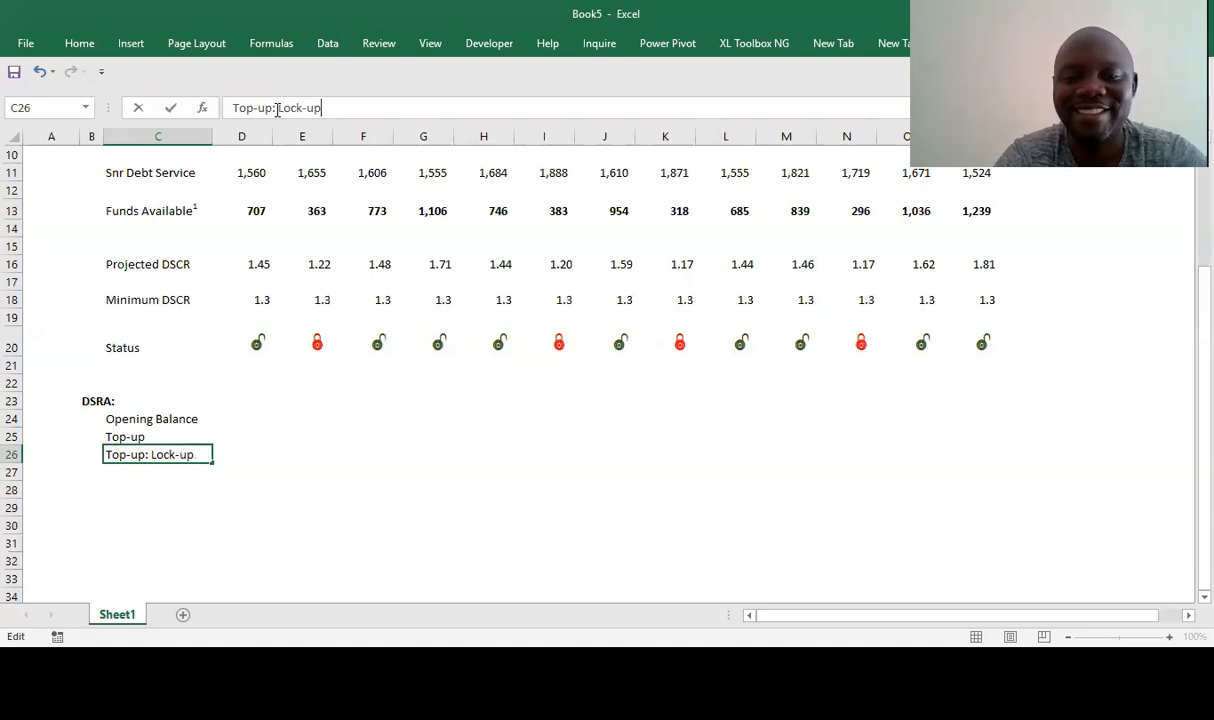
{"action": "key", "text": "Return"}
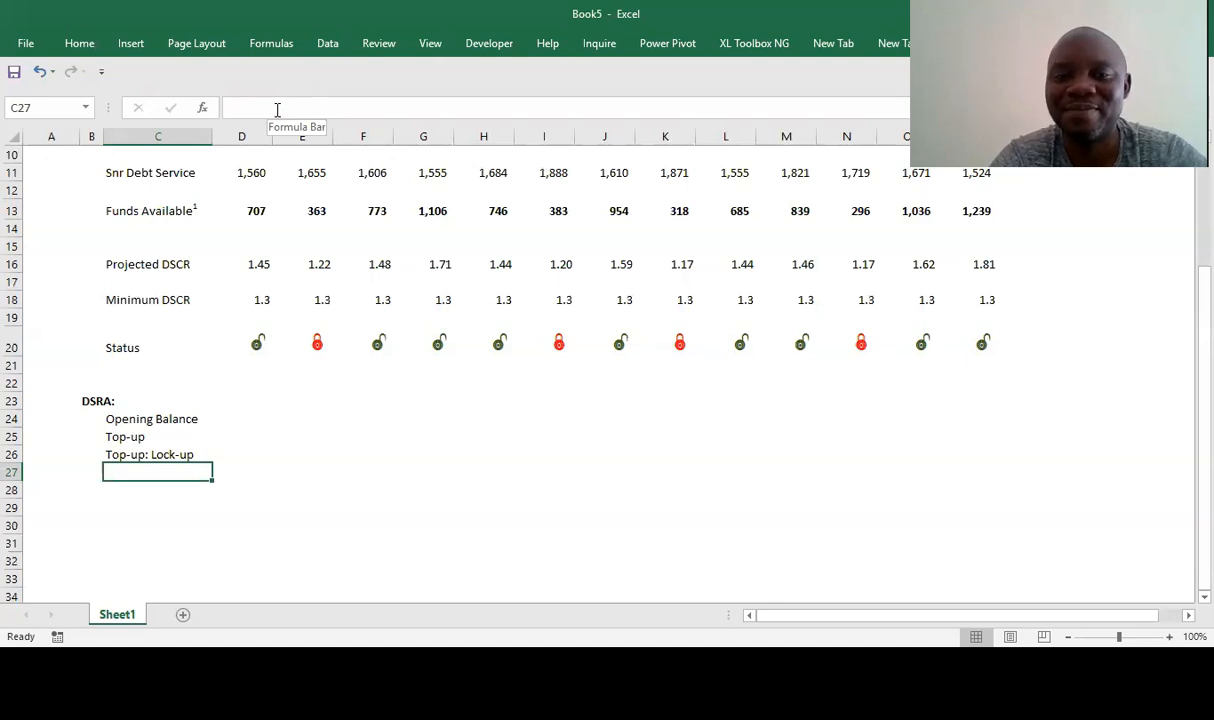
- Change the label in cell C25 to "Top-up: Unlocked"
{"action": "left_click", "coordinate": [115, 435]}
{"action": "left_click", "coordinate": [289, 108]}
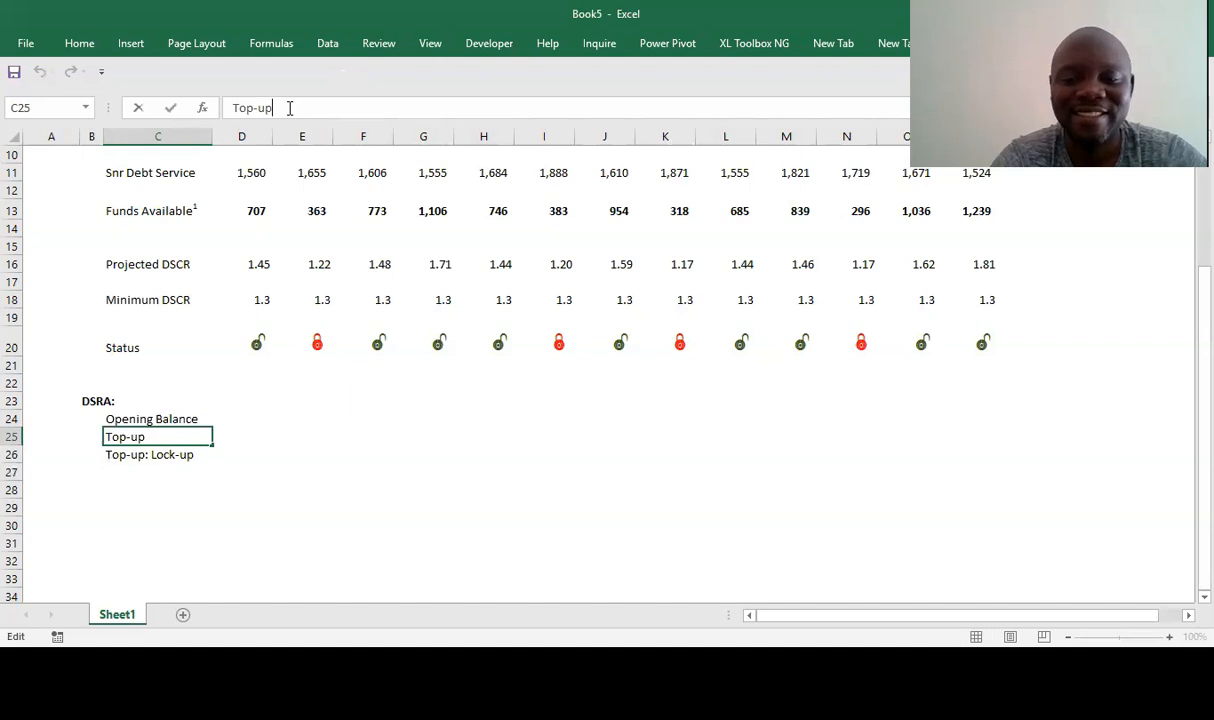
{"action": "type", "text": ":"}
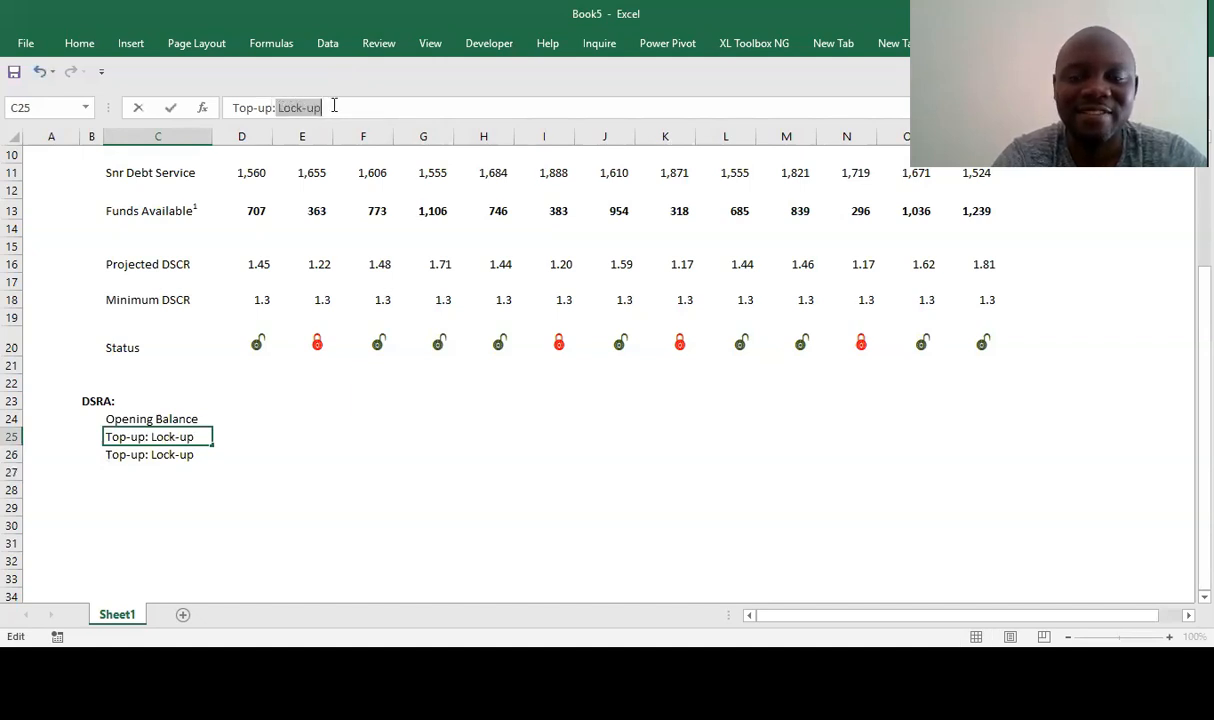
{"action": "key", "text": "BackSpace"}
{"action": "key", "text": "BackSpace"}
{"action": "key", "text": "BackSpace"}
{"action": "type", "text": ":"}
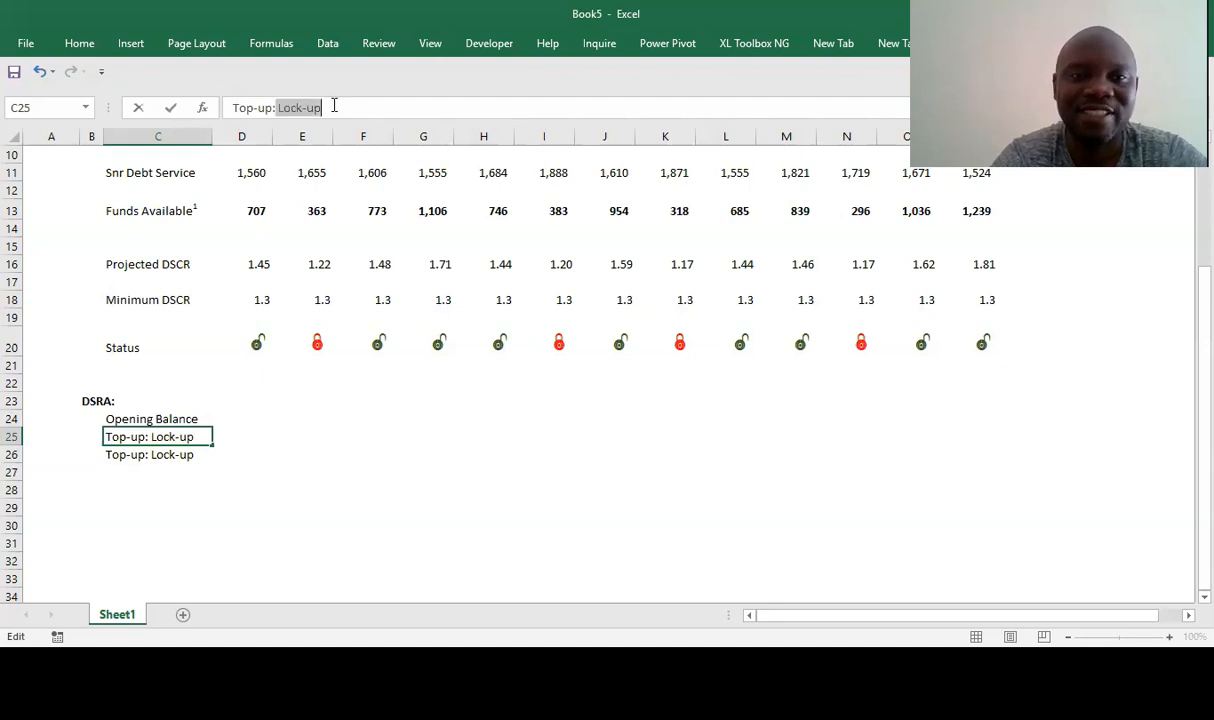
{"action": "key", "text": "BackSpace"}
{"action": "key", "text": "BackSpace"}
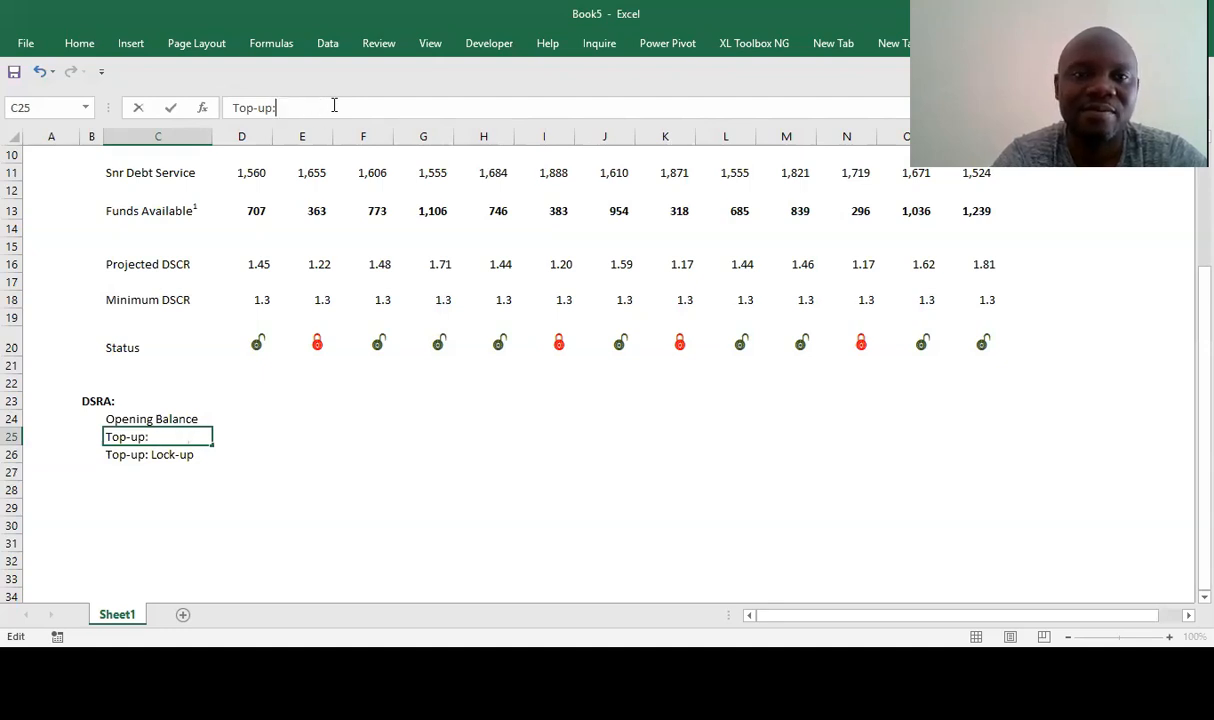
{"action": "type", "text": "Unlocked"}
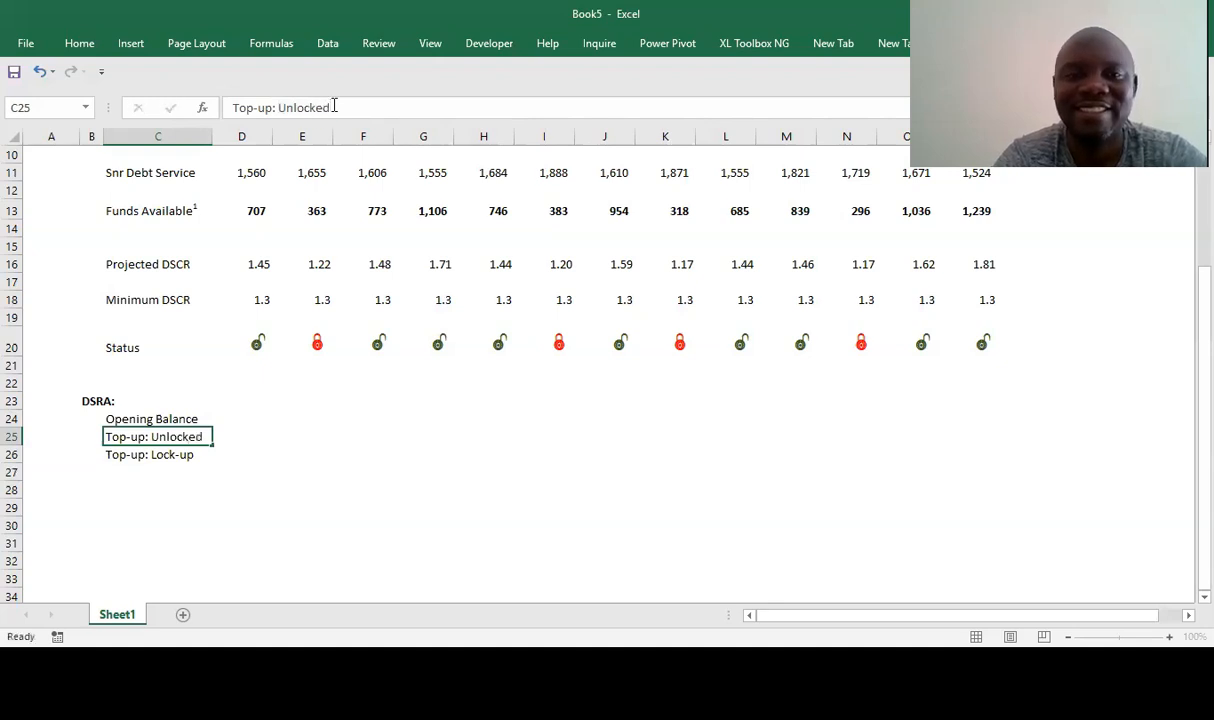
{"action": "key", "text": "Return"}
- Enter the row labels "Release" in C27 and "Closing Balance" in C28 of the DSRA section
{"action": "key", "text": "Down"}
{"action": "key", "text": "Down"}
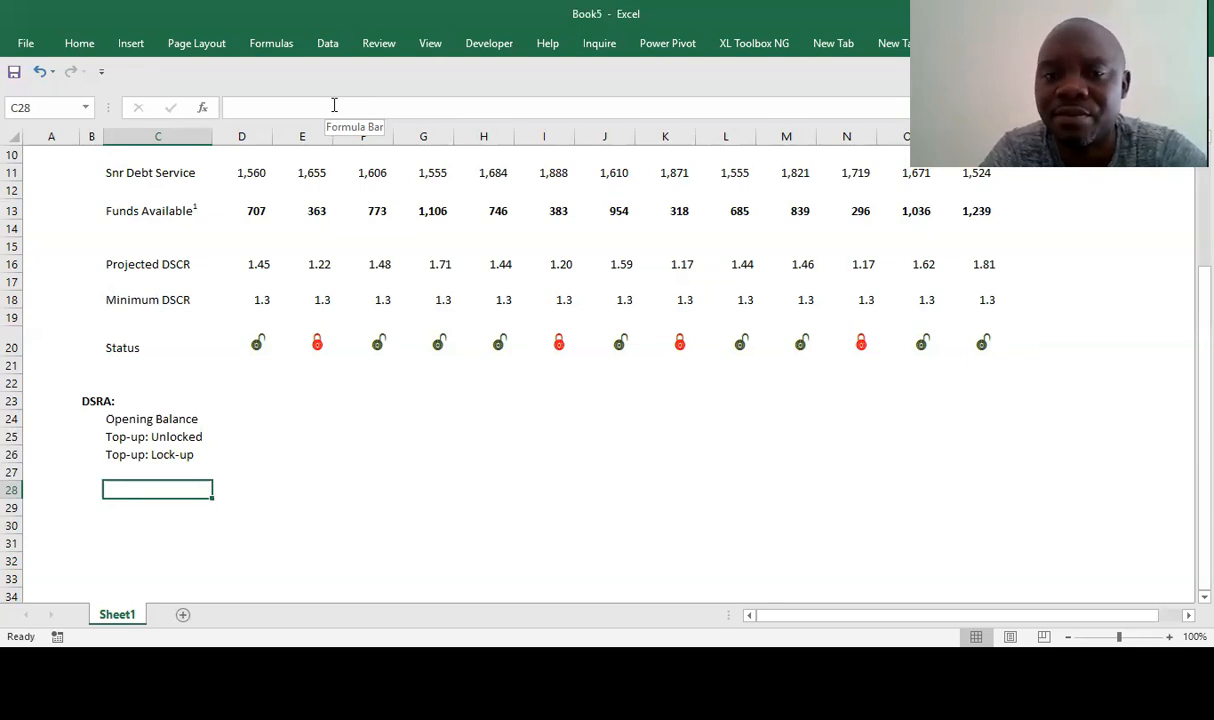
{"action": "key", "text": "Up"}
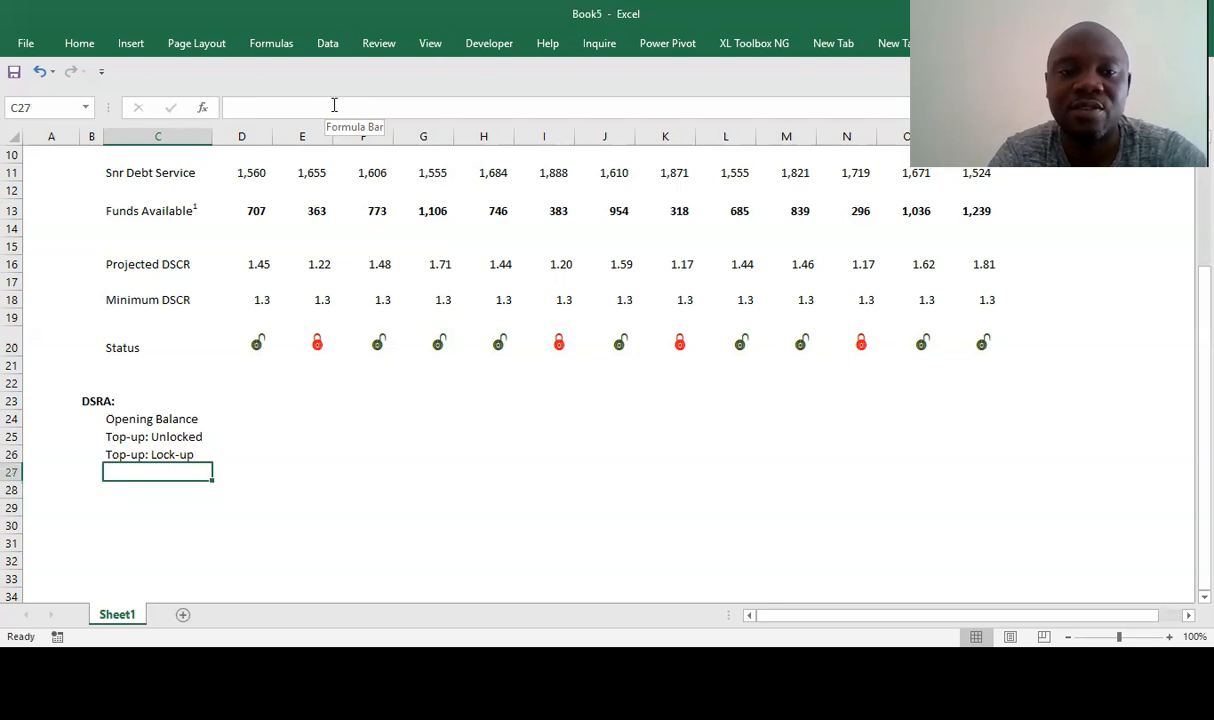
{"action": "type", "text": "Re"}
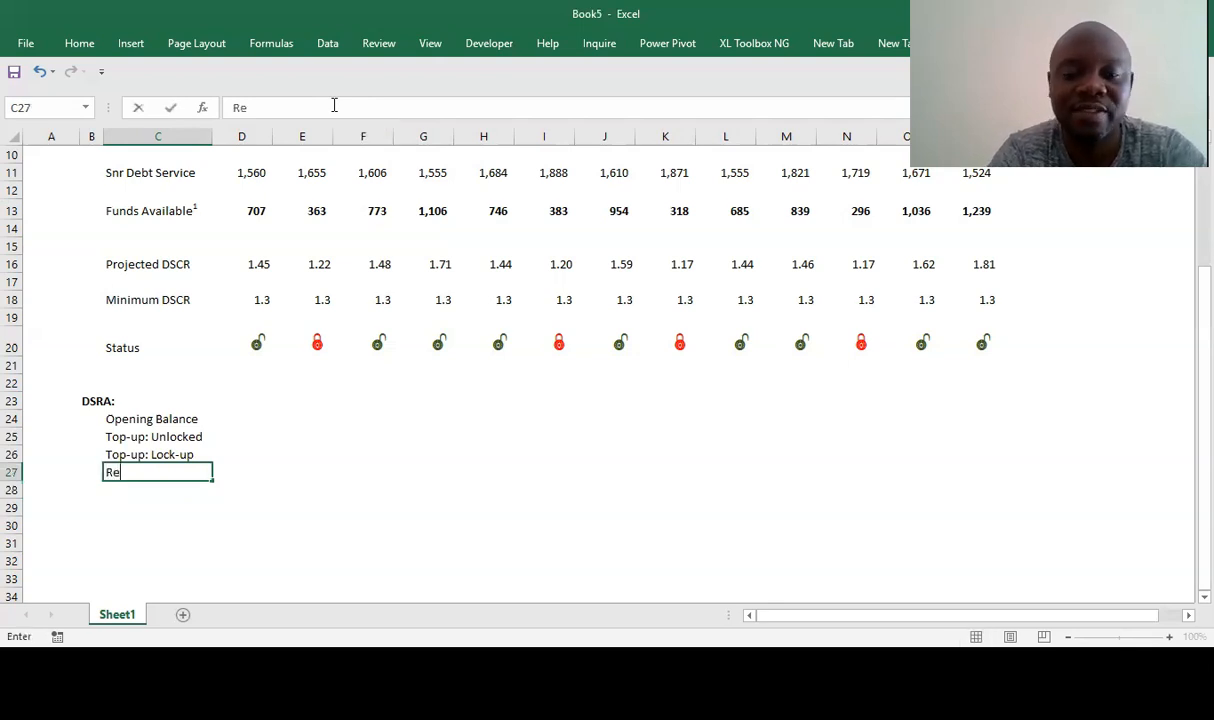
{"action": "type", "text": "lease"}
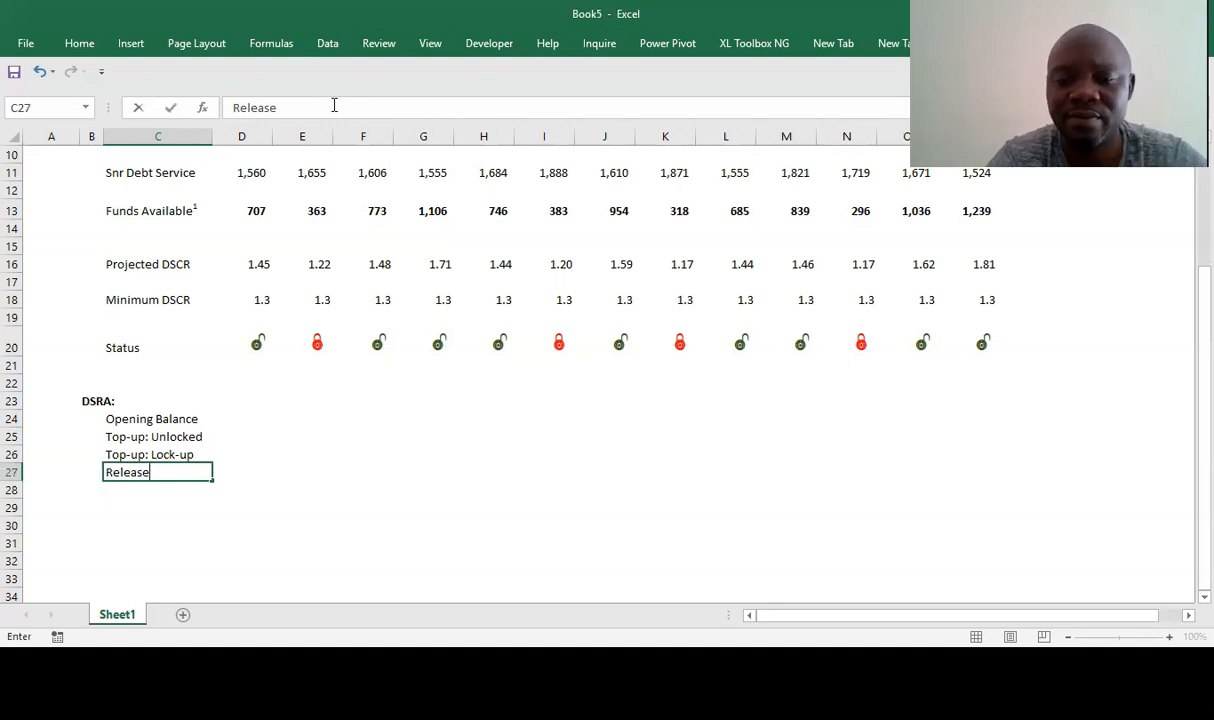
{"action": "key", "text": "Return"}
{"action": "type", "text": "Clo"}
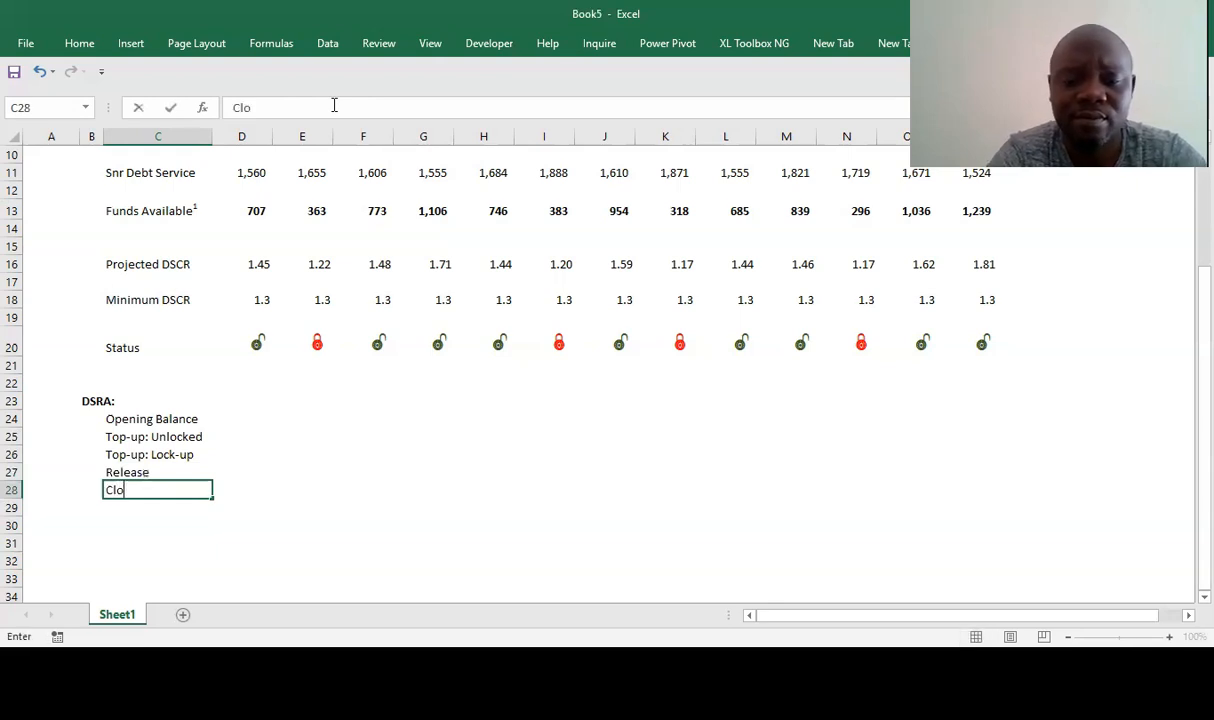
{"action": "type", "text": "sing Balance"}
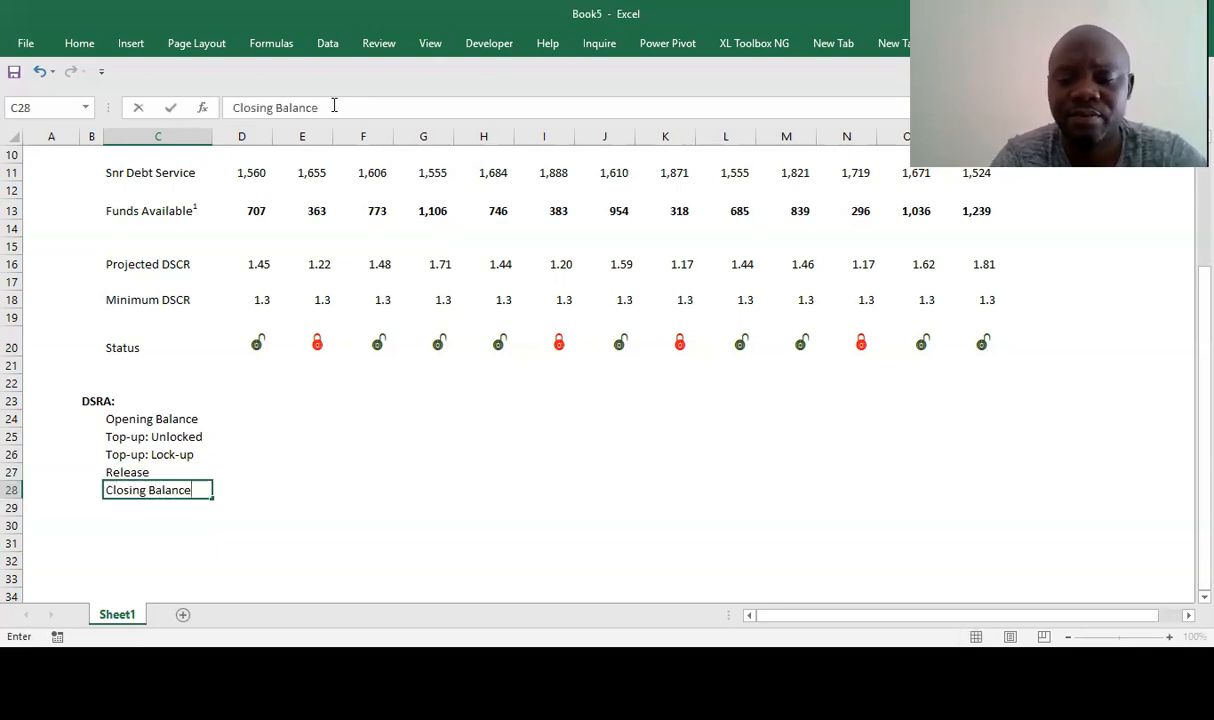
{"action": "key", "text": "ctrl+Return"}
- Enter the formula =SUM(D24:D27) in D28 to total the first period's closing balance
{"action": "key", "text": "Down"}
{"action": "key", "text": "Up"}
{"action": "key", "text": "Right"}
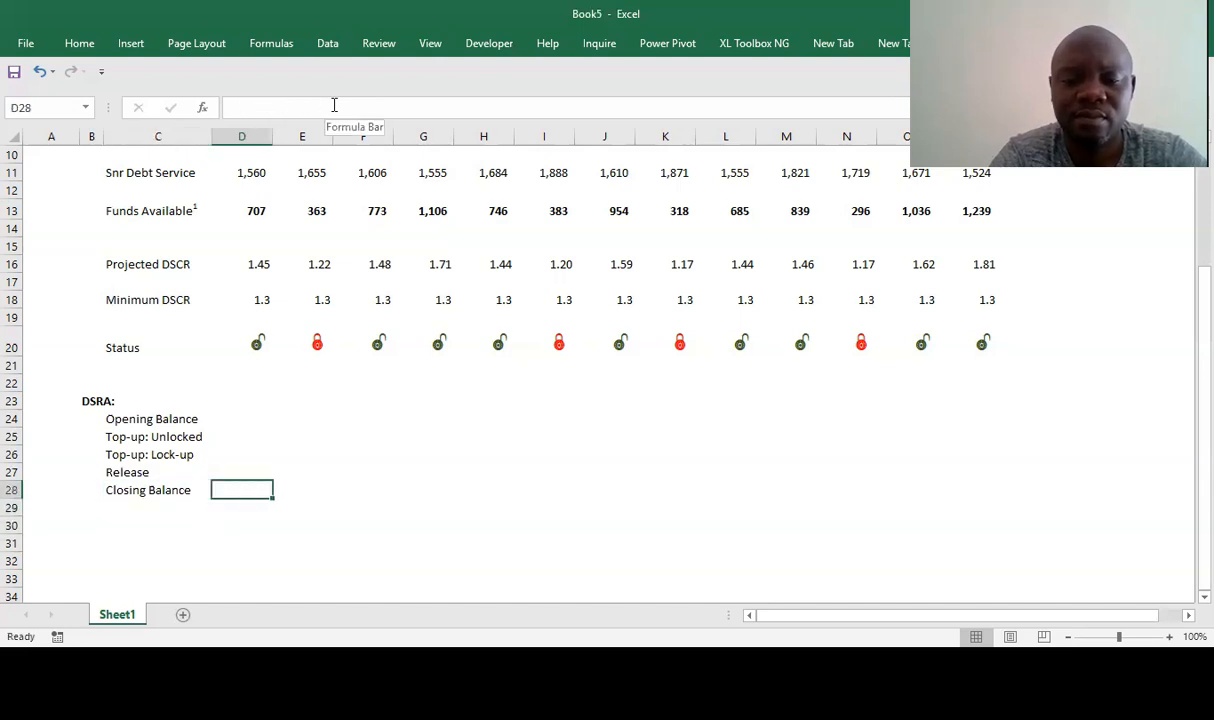
{"action": "type", "text": "=sum("}
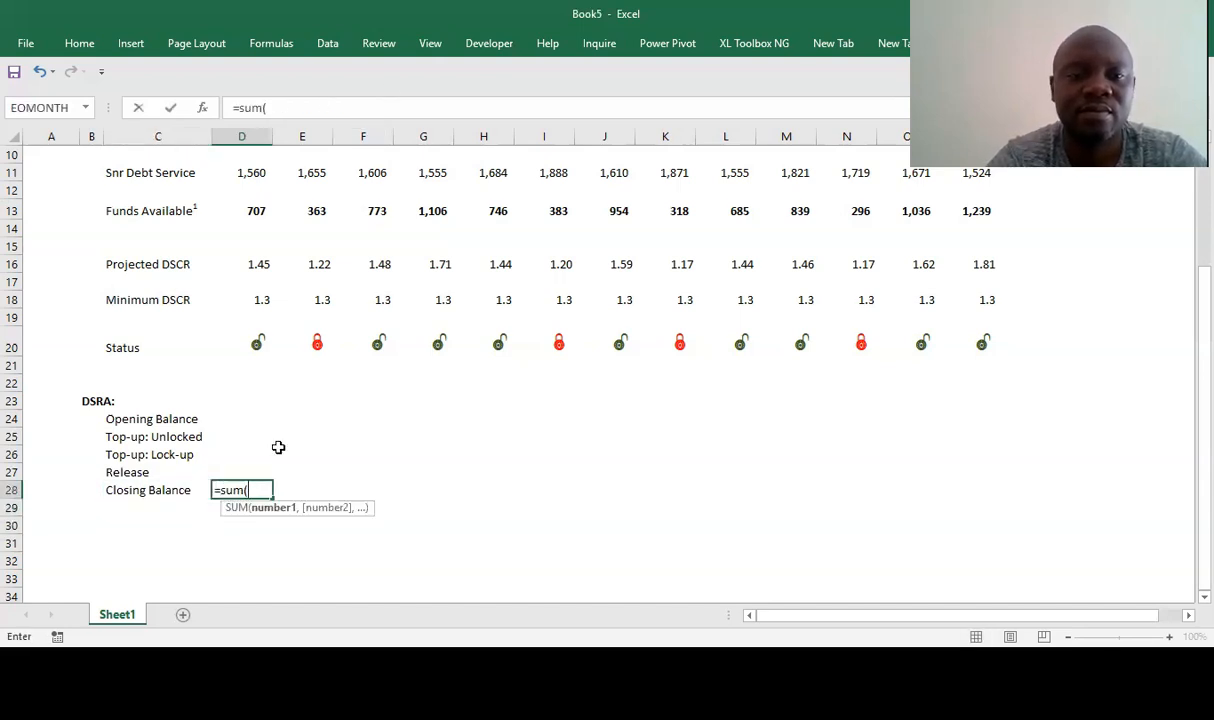
{"action": "left_click", "coordinate": [232, 470]}
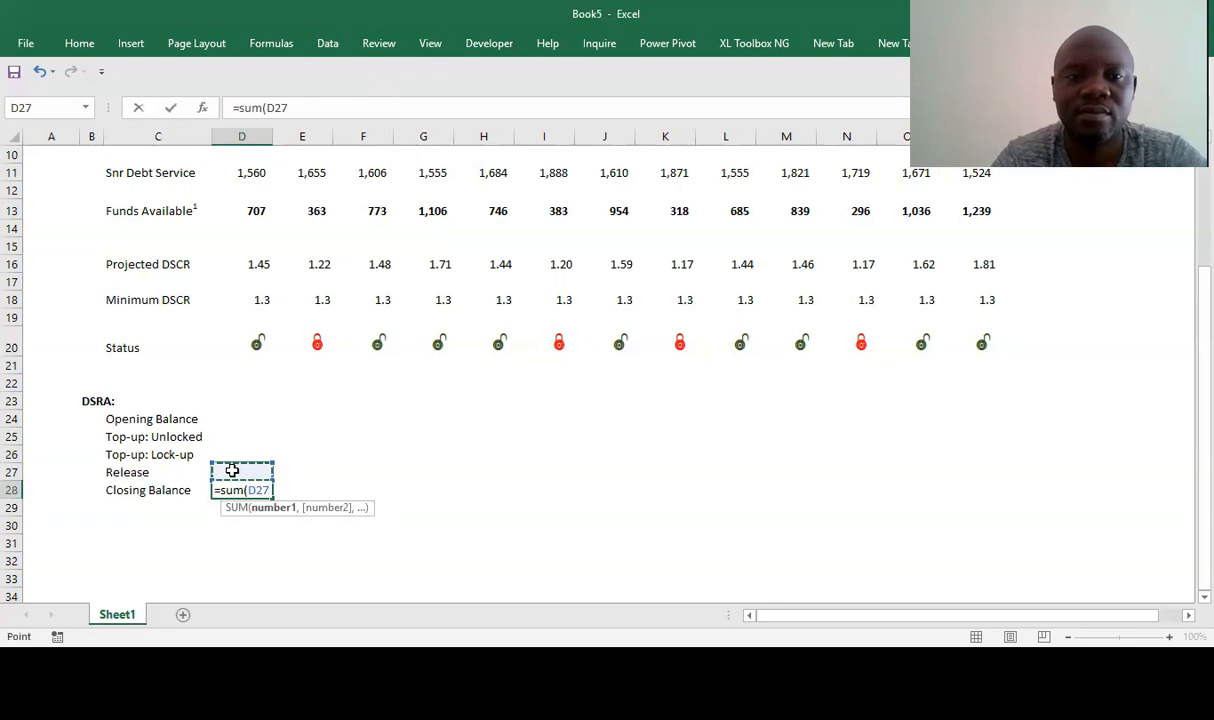
{"action": "key", "text": "shift+Up"}
{"action": "key", "text": "shift+Up"}
{"action": "key", "text": "shift+Up"}
{"action": "key", "text": "Return"}
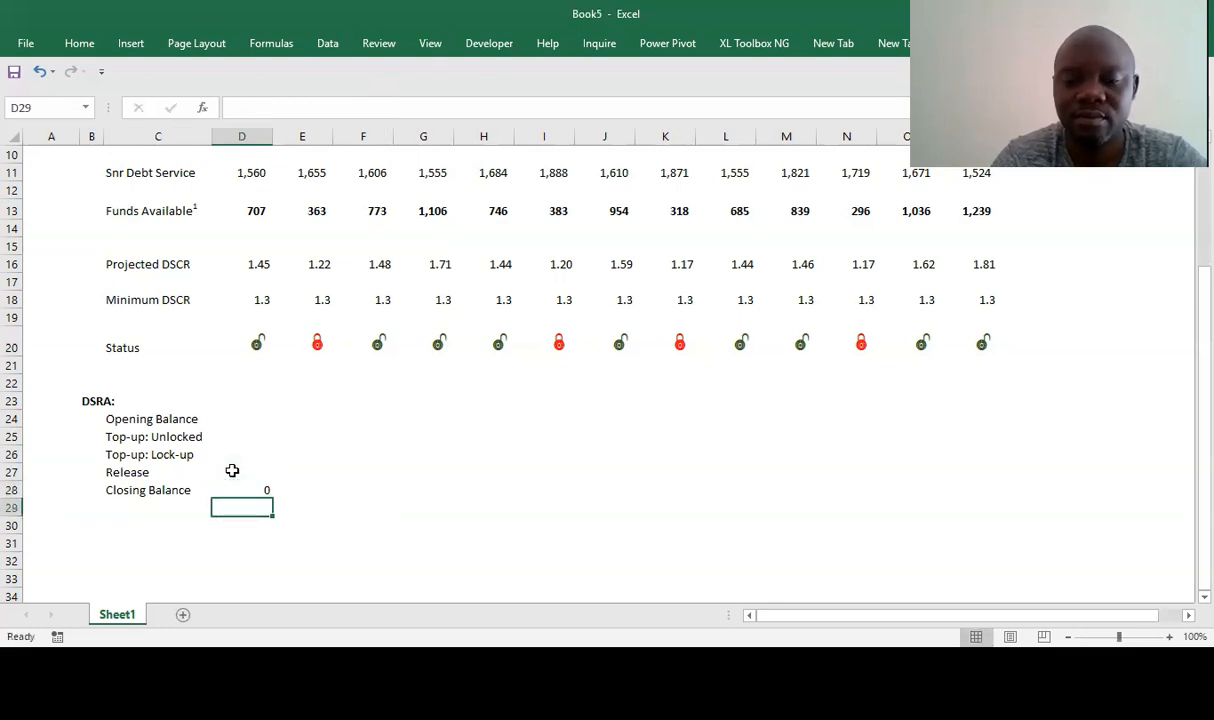
- Copy the closing balance formula from D28 across the remaining periods, E28:P28
{"action": "key", "text": "Up"}
{"action": "key", "text": "ctrl+c"}
{"action": "key", "text": "Right"}
{"action": "key", "text": "shift+Right"}
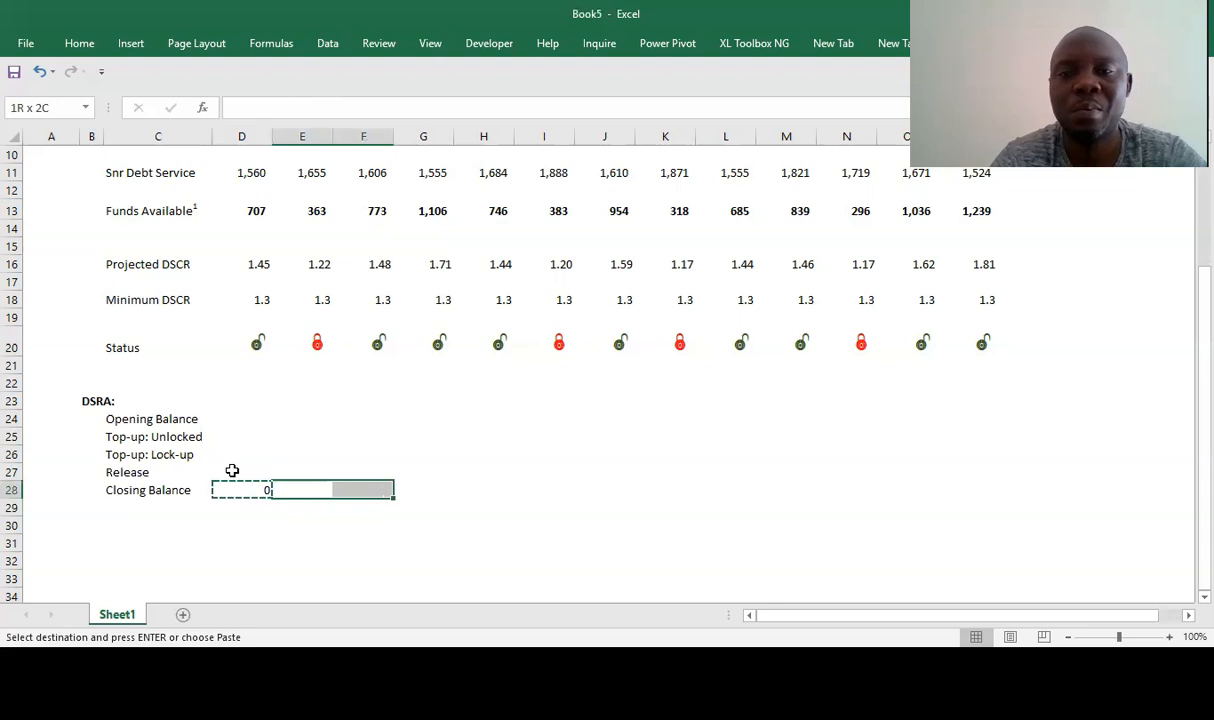
{"action": "key", "text": "shift+Right"}
{"action": "key", "text": "shift+Right"}
{"action": "key", "text": "shift+Right"}
{"action": "key", "text": "shift+Right"}
{"action": "key", "text": "shift+Right"}
{"action": "key", "text": "shift+Right"}
{"action": "key", "text": "shift+Right"}
{"action": "key", "text": "shift+Right"}
{"action": "key", "text": "shift+Right"}
{"action": "key", "text": "shift+Right"}
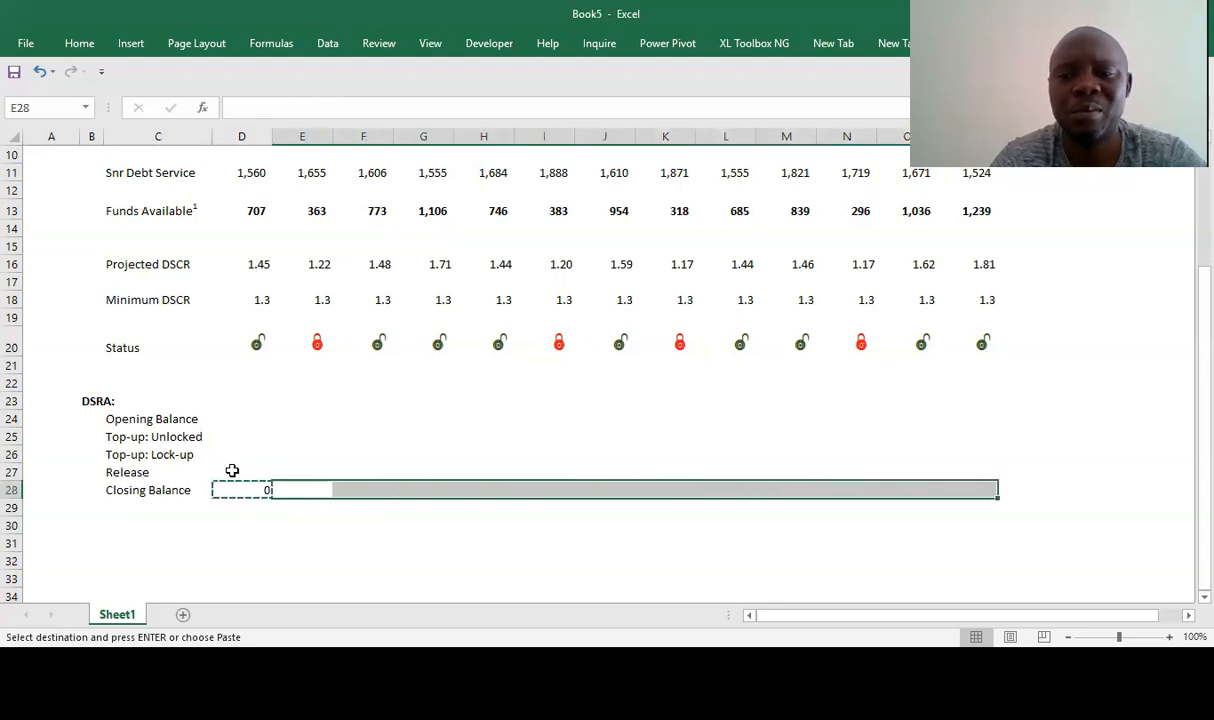
{"action": "key", "text": "ctrl+v"}
- Format the Closing Balance values D28:P28 in comma style without decimals and add a top and bottom border
{"action": "left_click", "coordinate": [244, 490]}
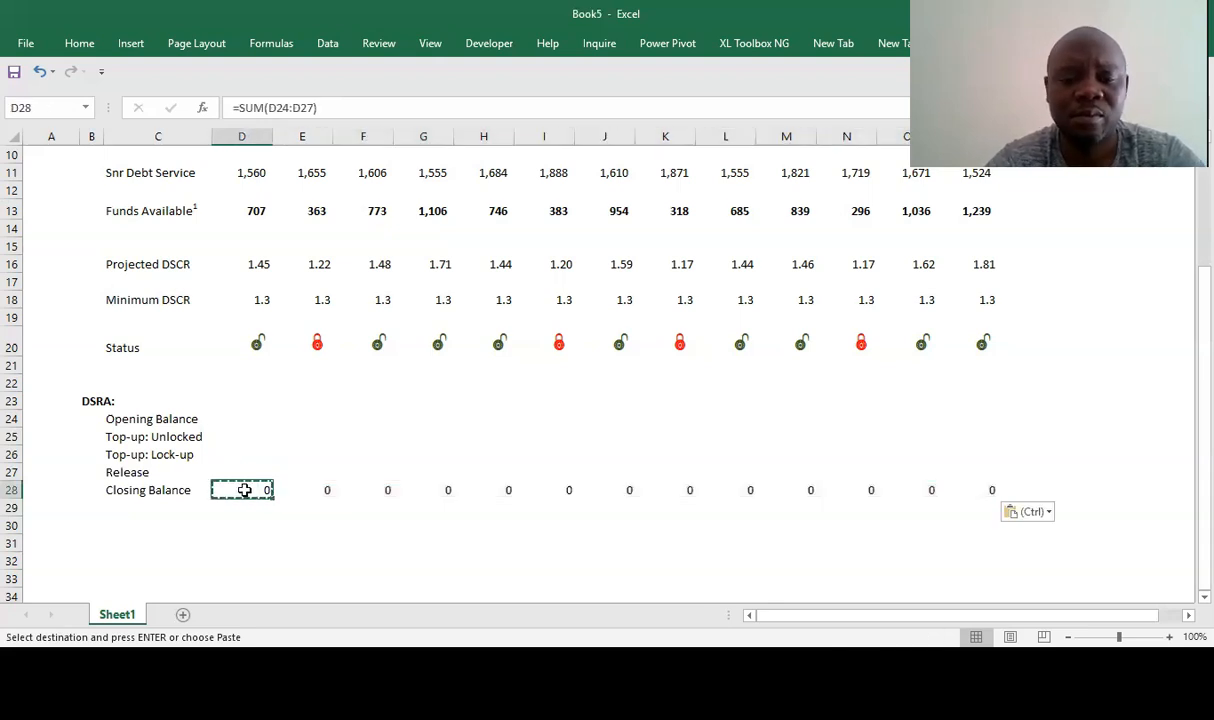
{"action": "key", "text": "ctrl+shift+Right"}
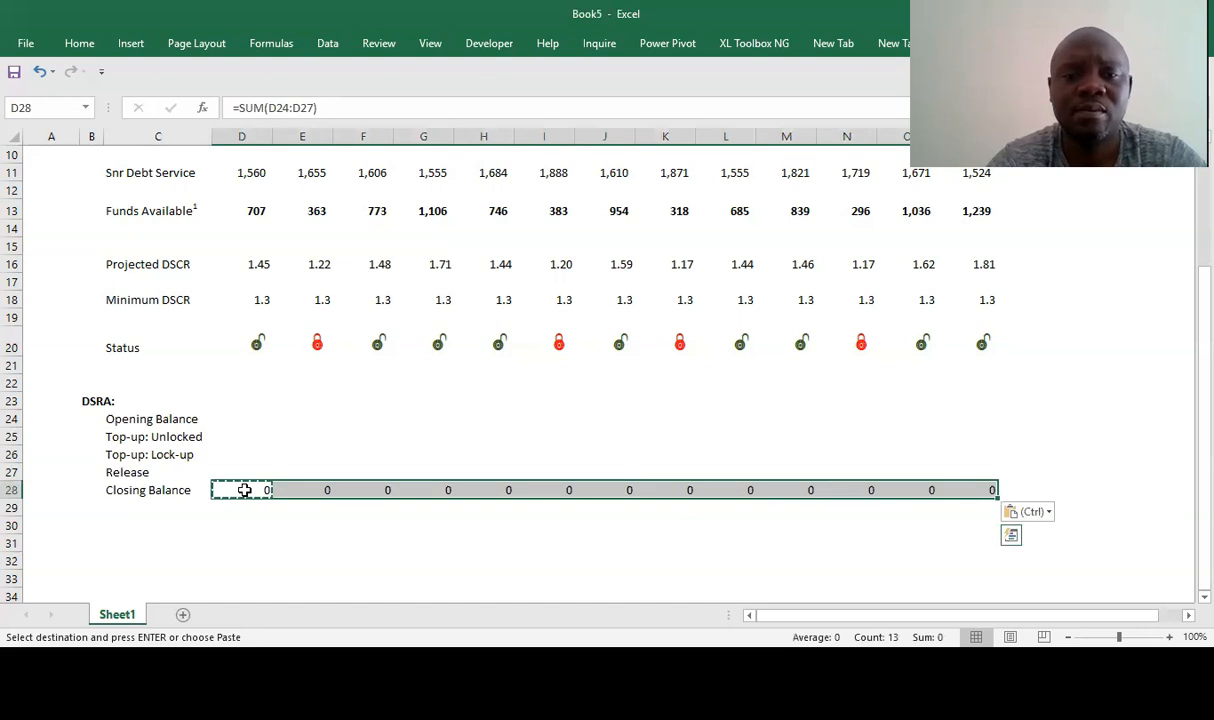
{"action": "right_click", "coordinate": [245, 490]}
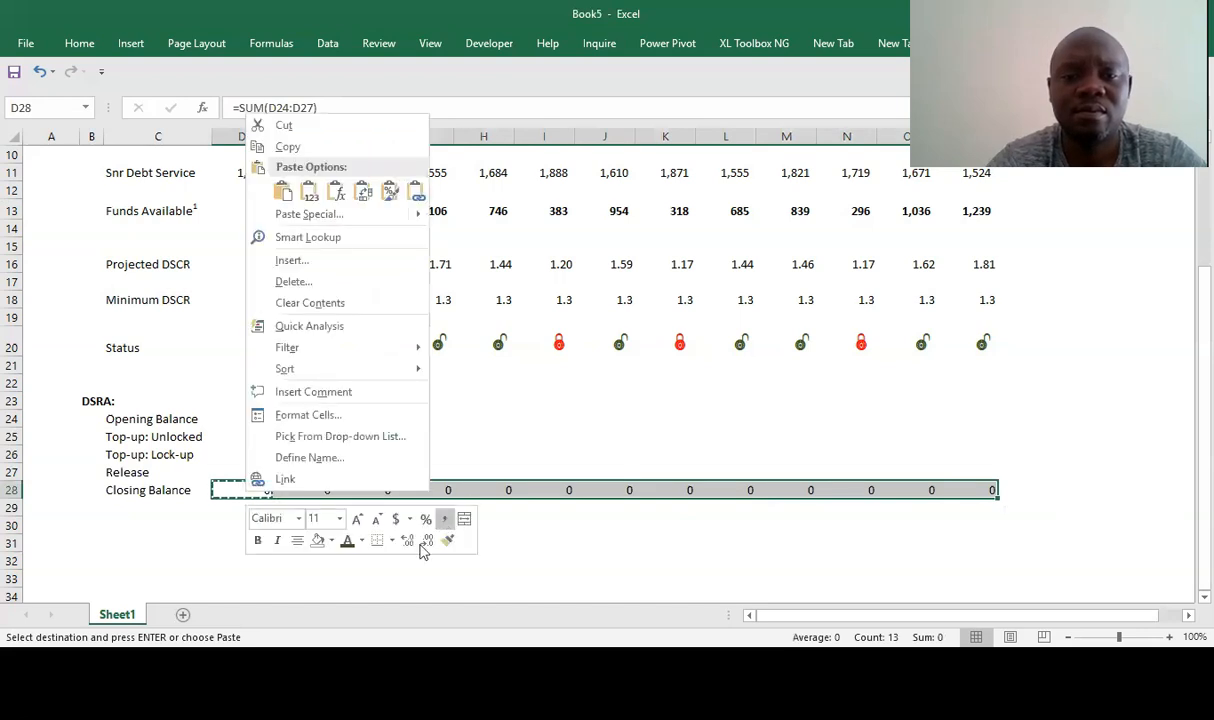
{"action": "left_click", "coordinate": [424, 542]}
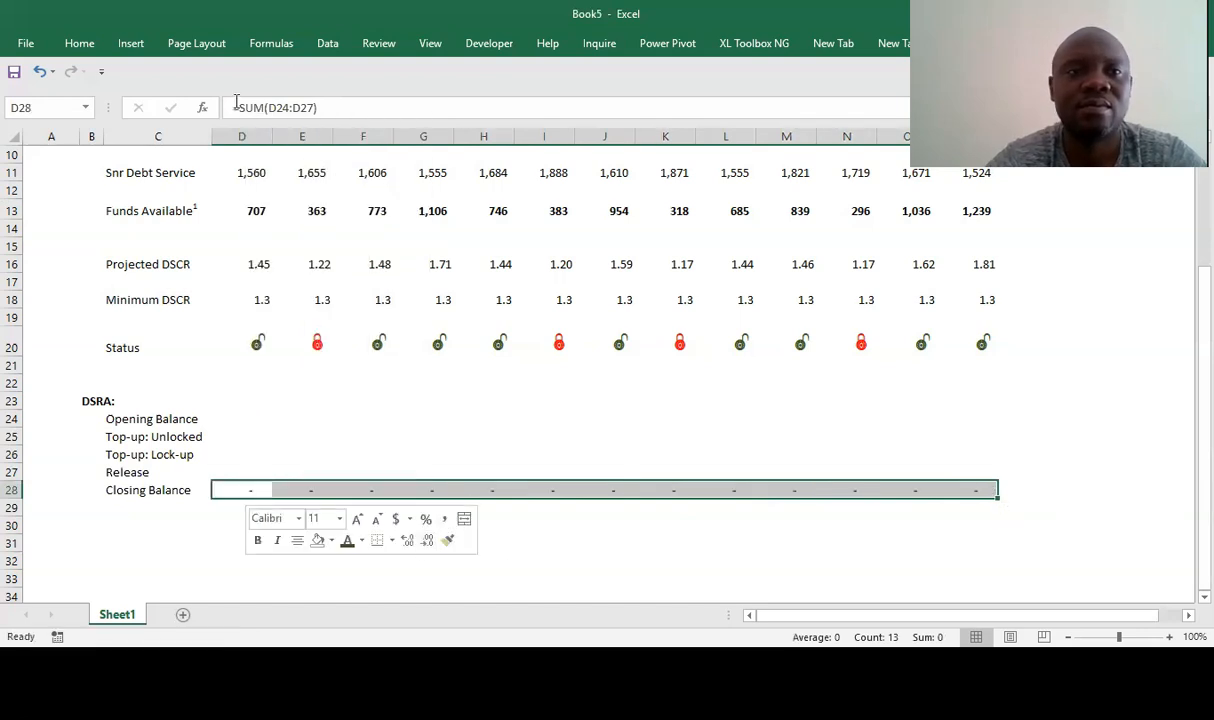
{"action": "left_click", "coordinate": [79, 43]}
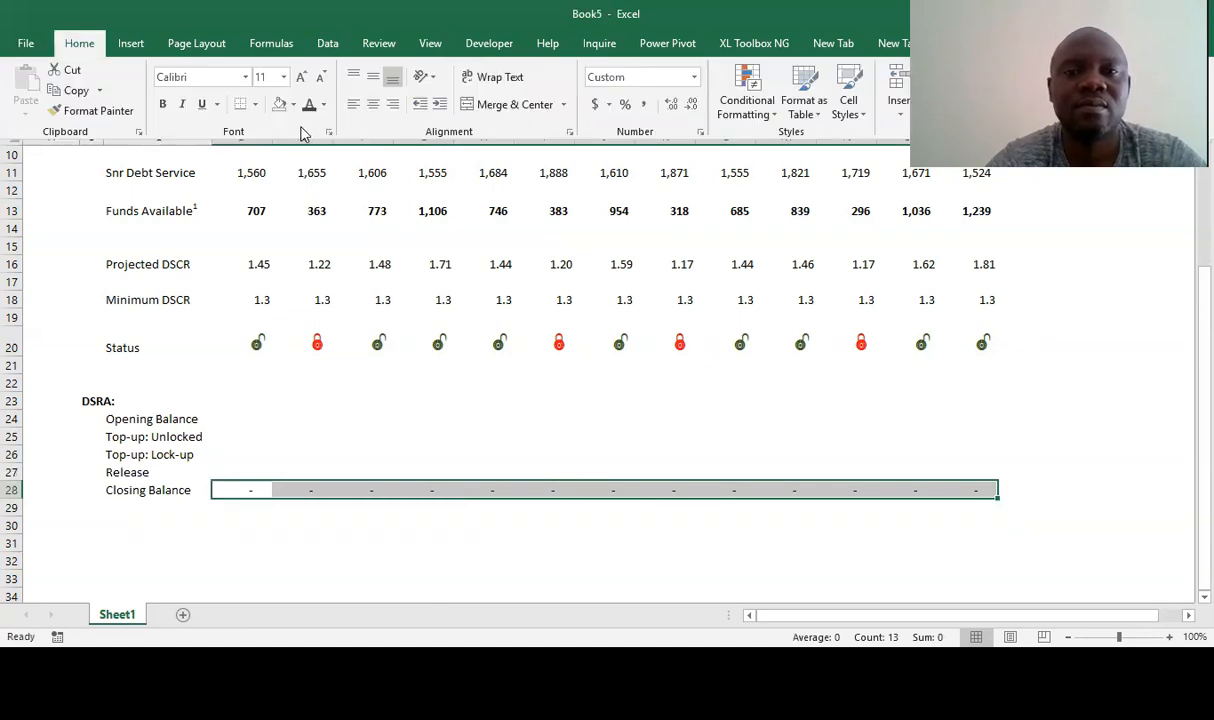
{"action": "left_click", "coordinate": [255, 105]}
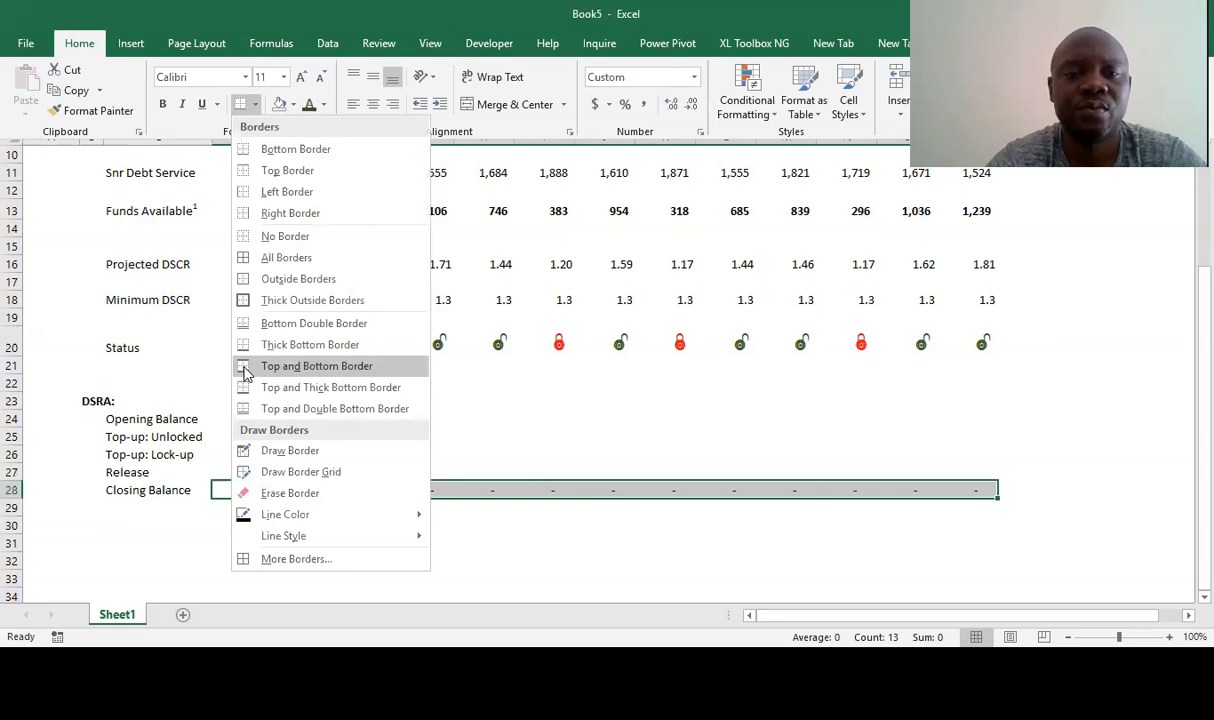
{"action": "left_click", "coordinate": [246, 372]}
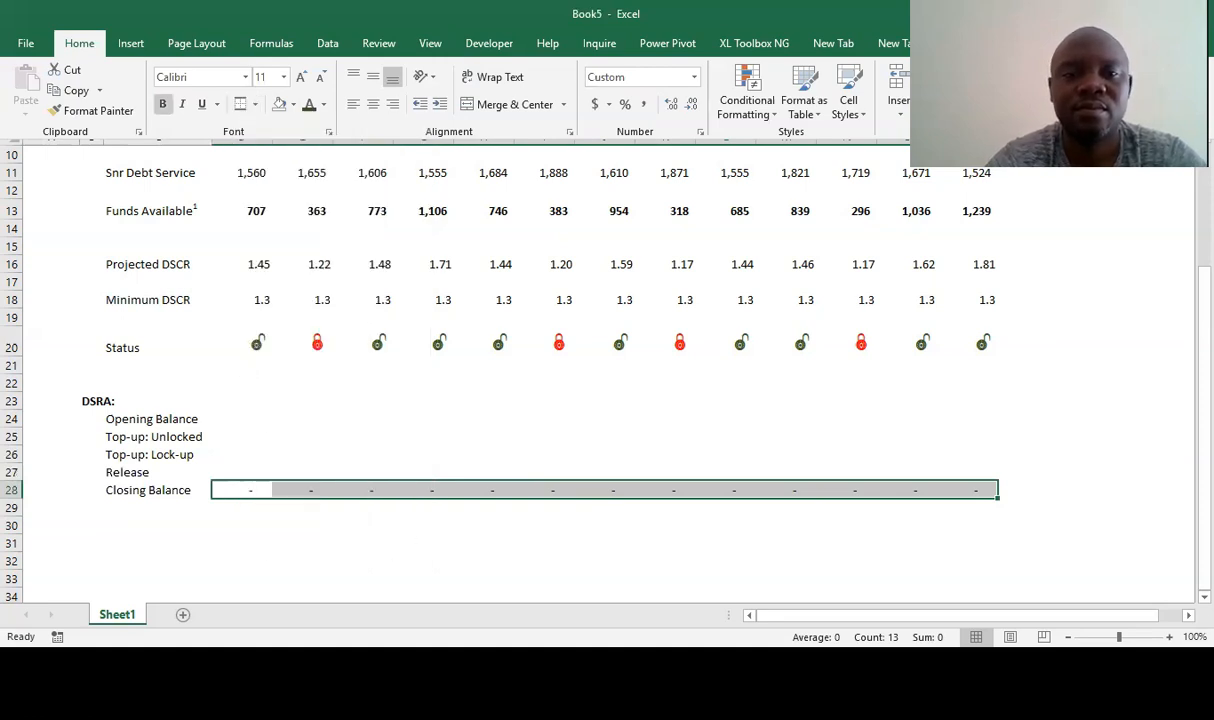
{"action": "key", "text": "ctrl+F1"}
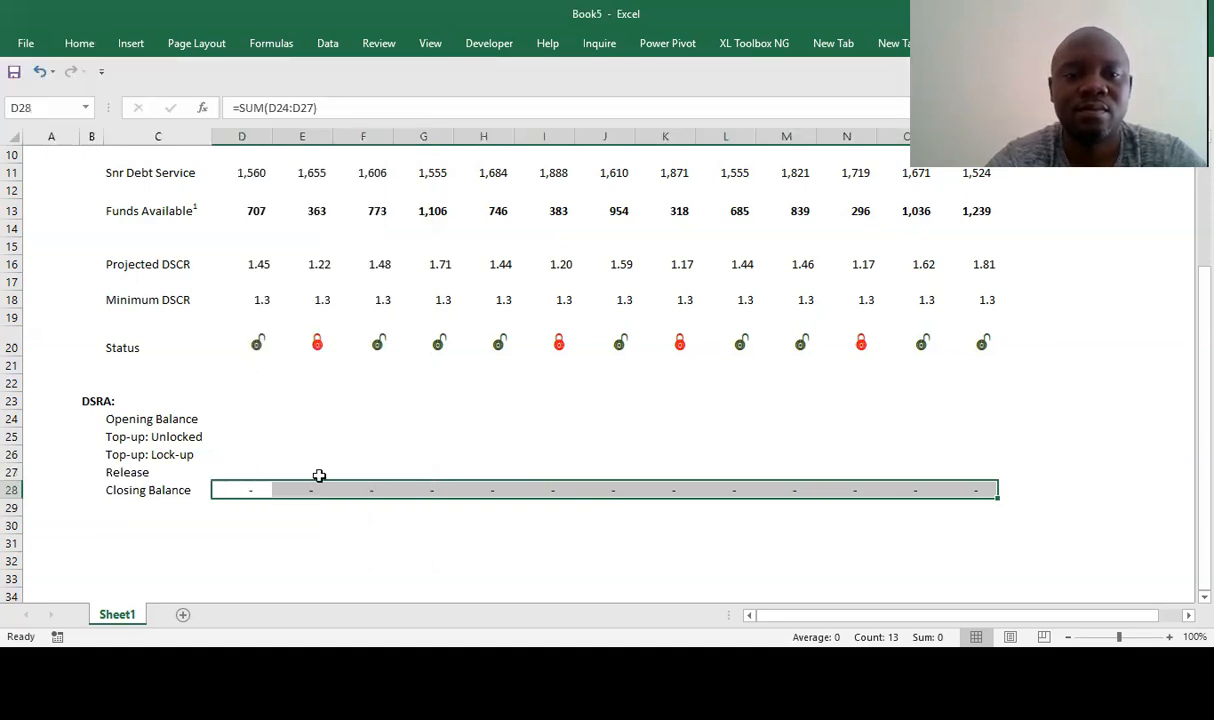
- Link the second period's opening balance in E24 to the prior closing balance with =D28
{"action": "left_click", "coordinate": [288, 417]}
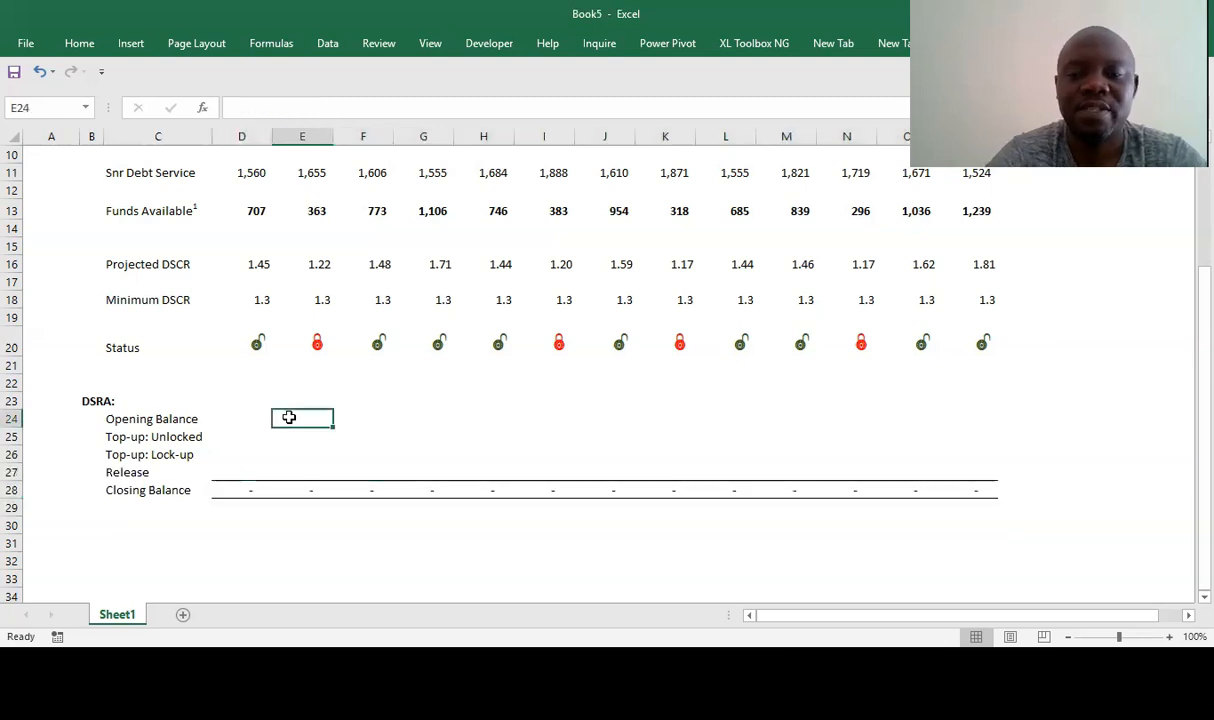
{"action": "type", "text": "="}
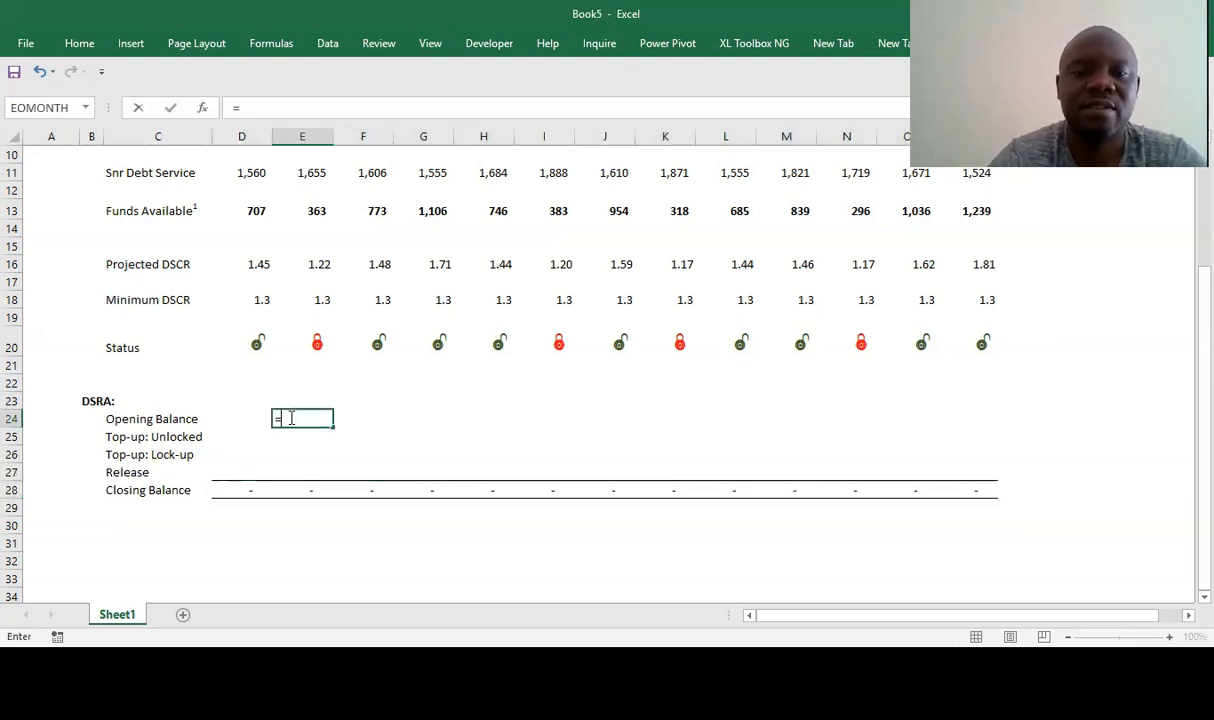
{"action": "left_click", "coordinate": [248, 490]}
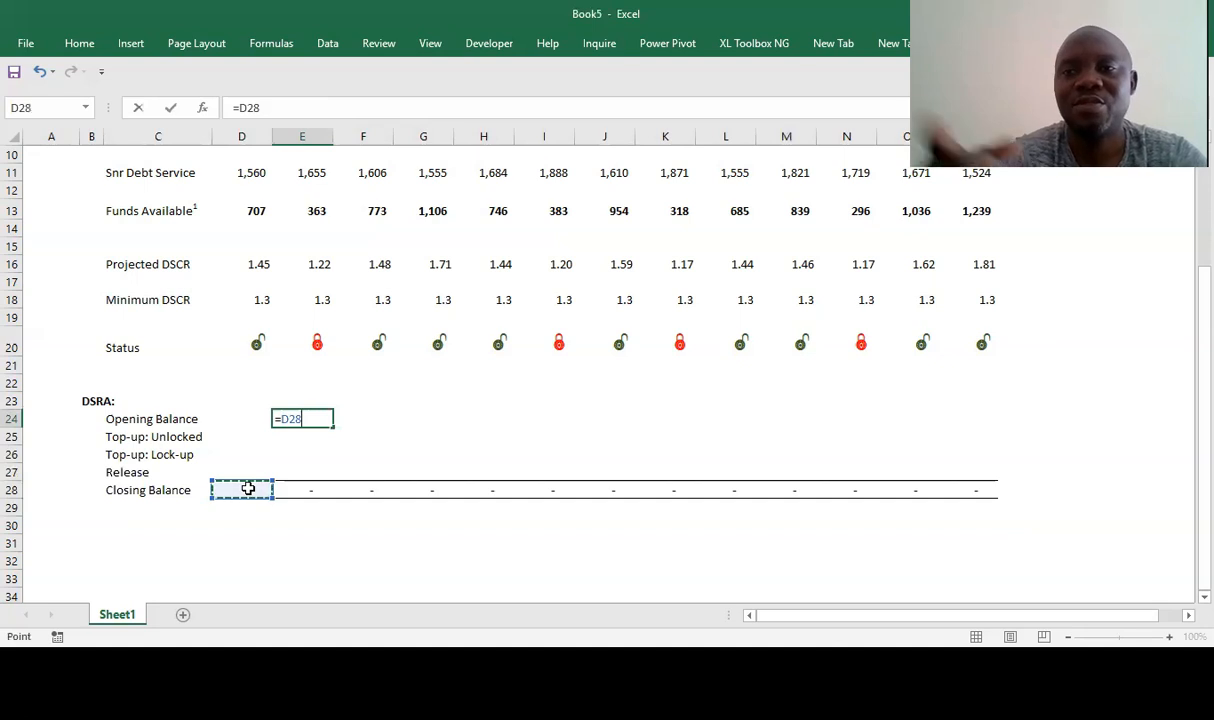
{"action": "key", "text": "Return"}
- Copy the opening balance formula from E24 across the remaining periods, F24:P24
{"action": "key", "text": "Up"}
{"action": "key", "text": "ctrl+c"}
{"action": "key", "text": "Right"}
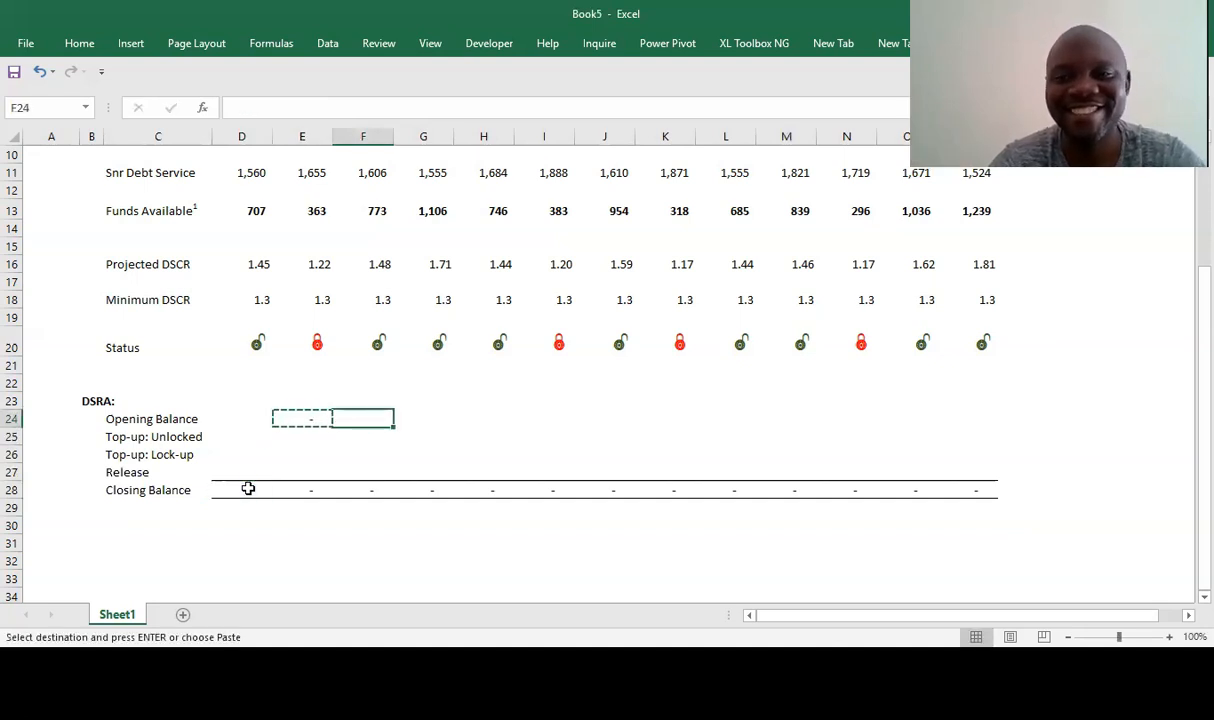
{"action": "key", "text": "shift+Right"}
{"action": "key", "text": "shift+Right"}
{"action": "key", "text": "shift+Right"}
{"action": "key", "text": "shift+Right"}
{"action": "key", "text": "shift+Right"}
{"action": "key", "text": "shift+Right"}
{"action": "key", "text": "shift+Right"}
{"action": "key", "text": "shift+Right"}
{"action": "key", "text": "shift+Right"}
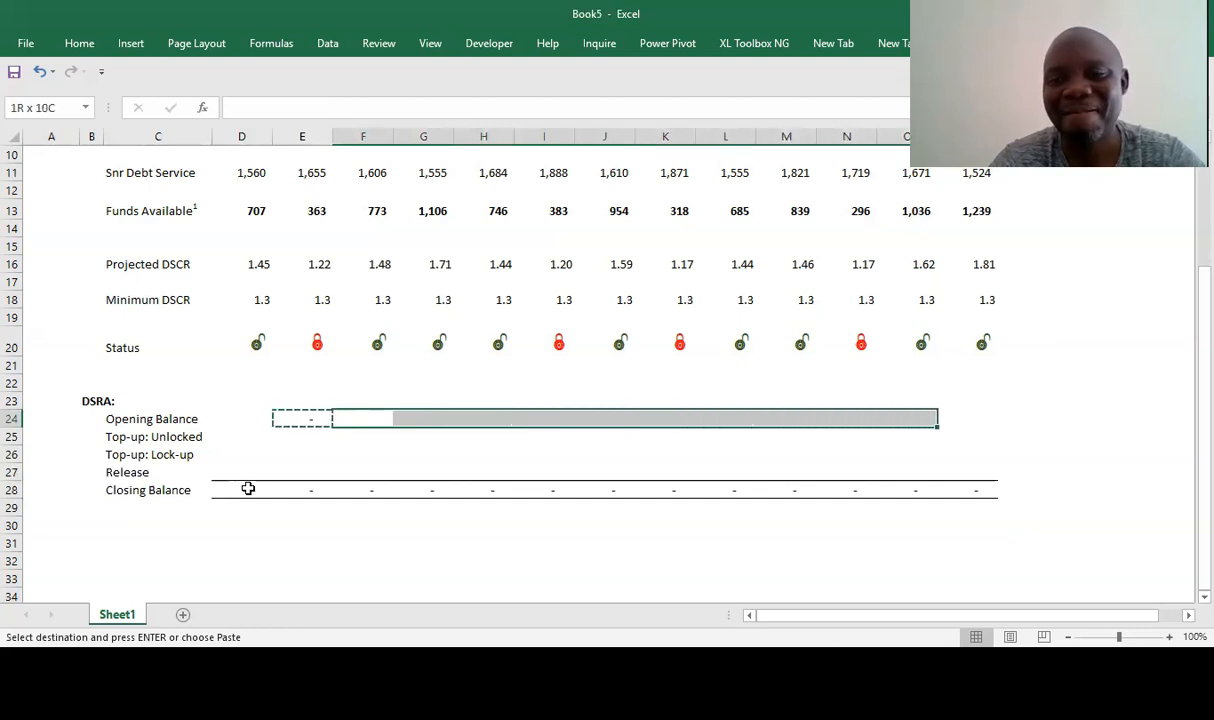
{"action": "key", "text": "shift+Right"}
{"action": "key", "text": "ctrl+v"}
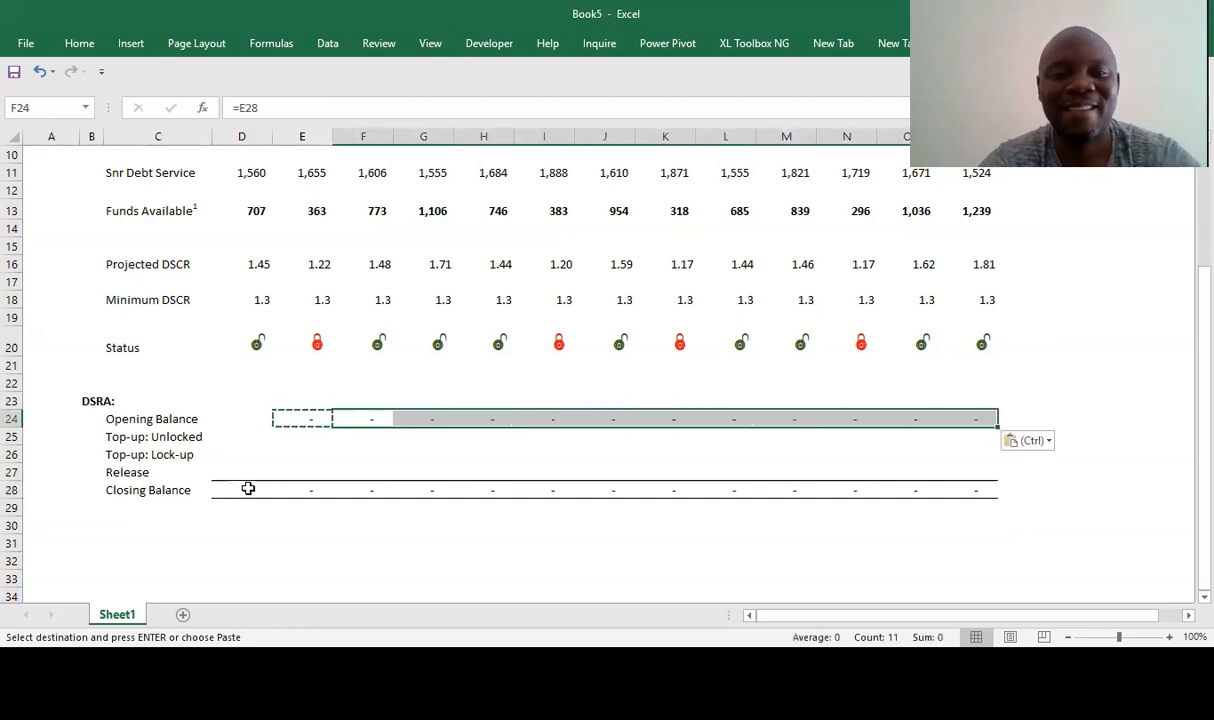
- Check the opening balance links by tracing the precedents of E24, F24 and G24
{"action": "double_click", "coordinate": [302, 419]}
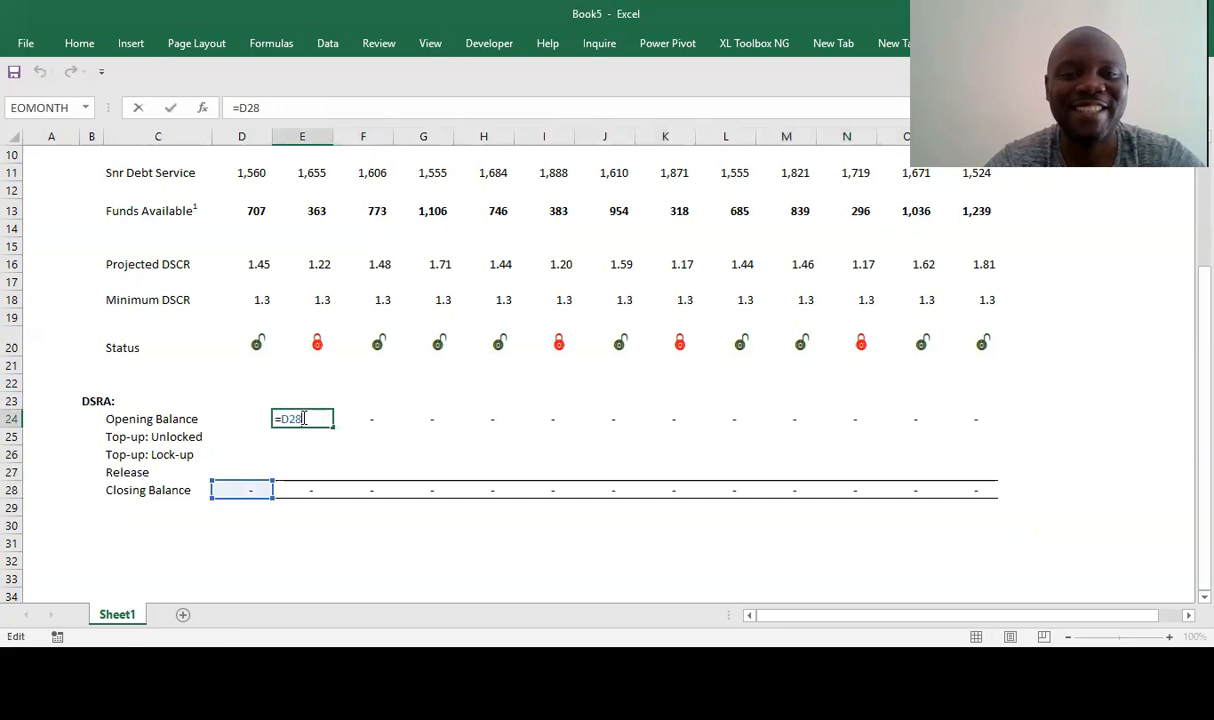
{"action": "key", "text": "Escape"}
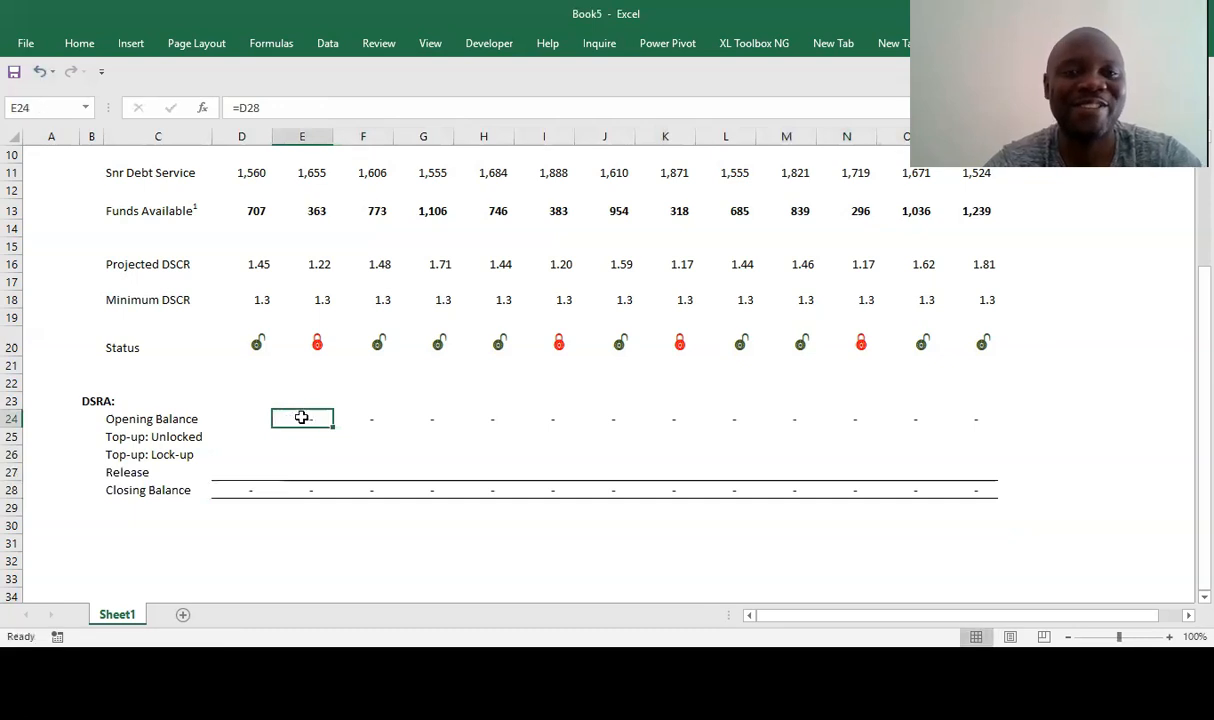
{"action": "left_click", "coordinate": [268, 38]}
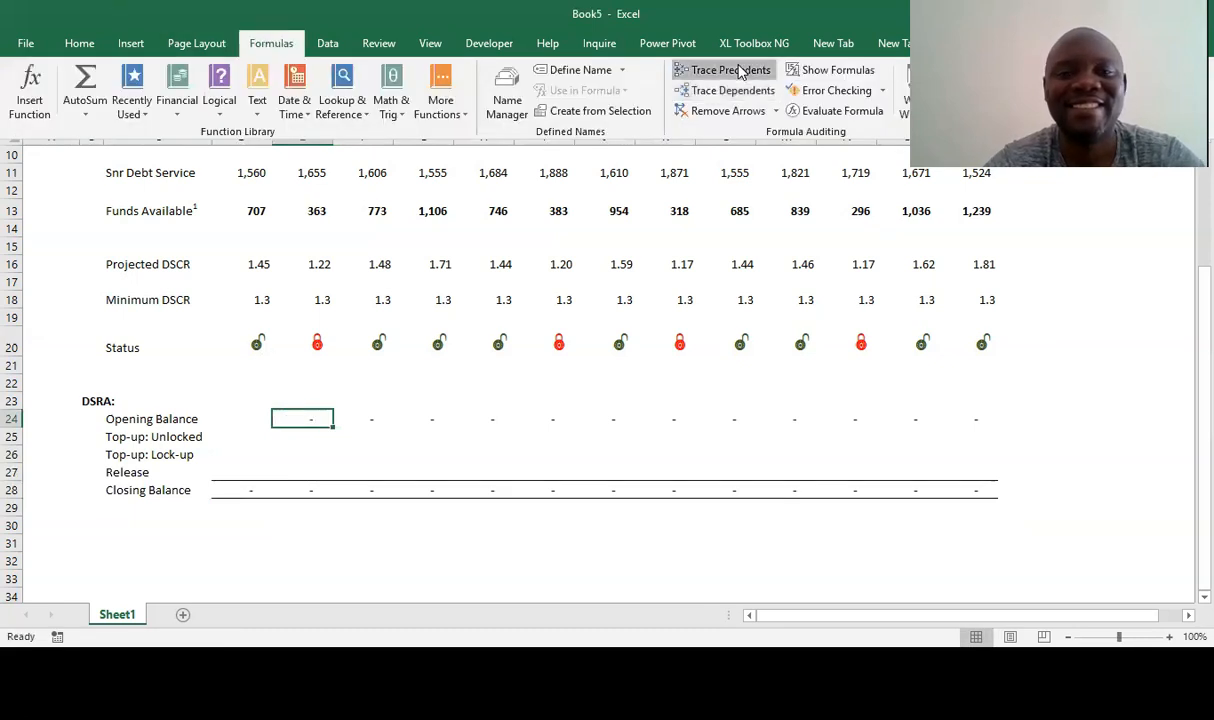
{"action": "left_click", "coordinate": [686, 68]}
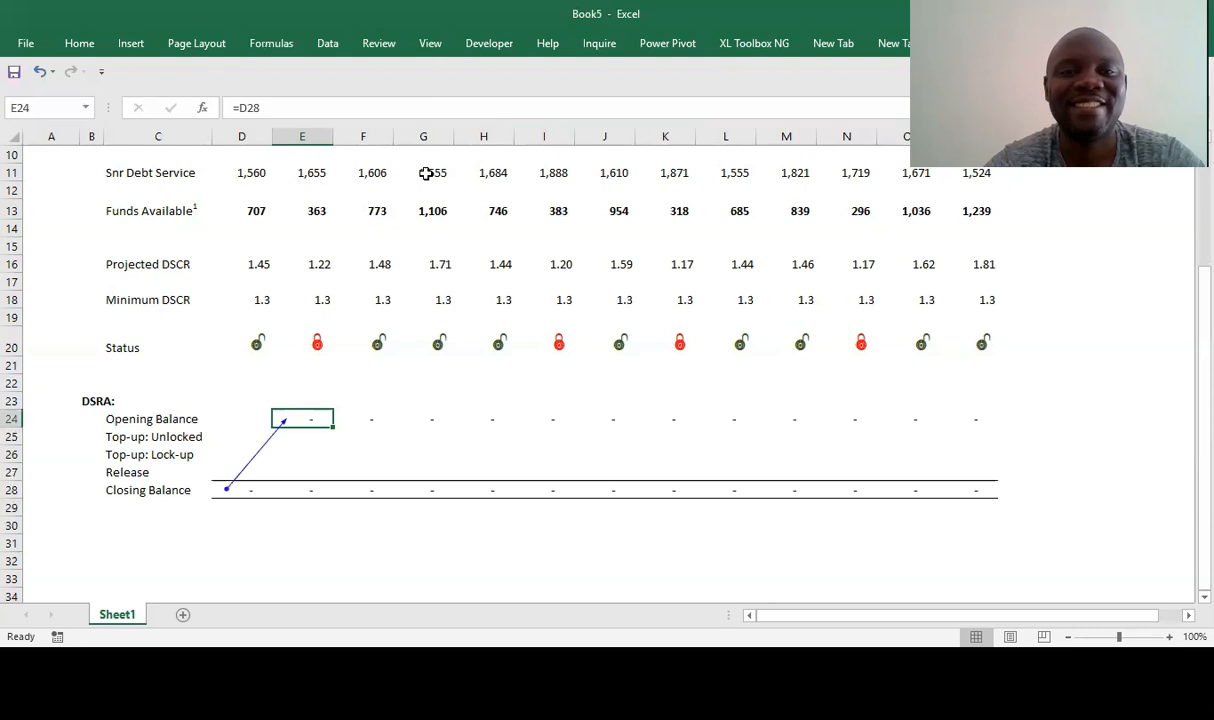
{"action": "left_click", "coordinate": [350, 416]}
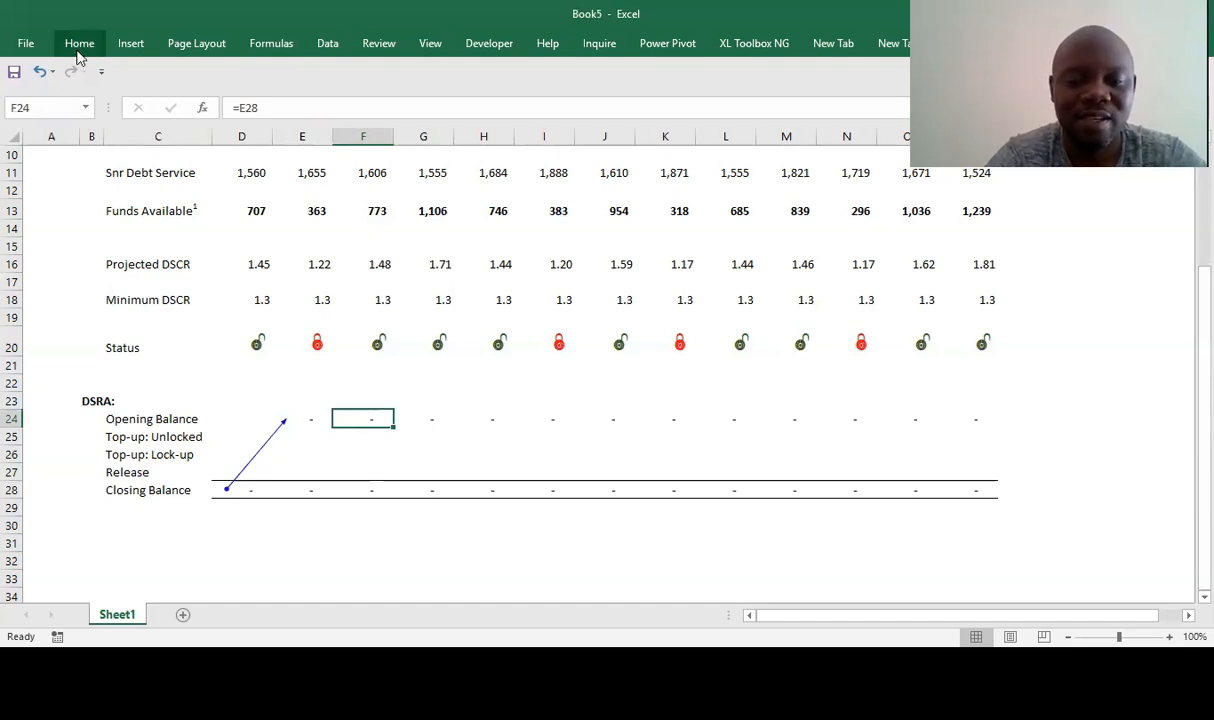
{"action": "key", "text": "alt+m"}
{"action": "key", "text": "p"}
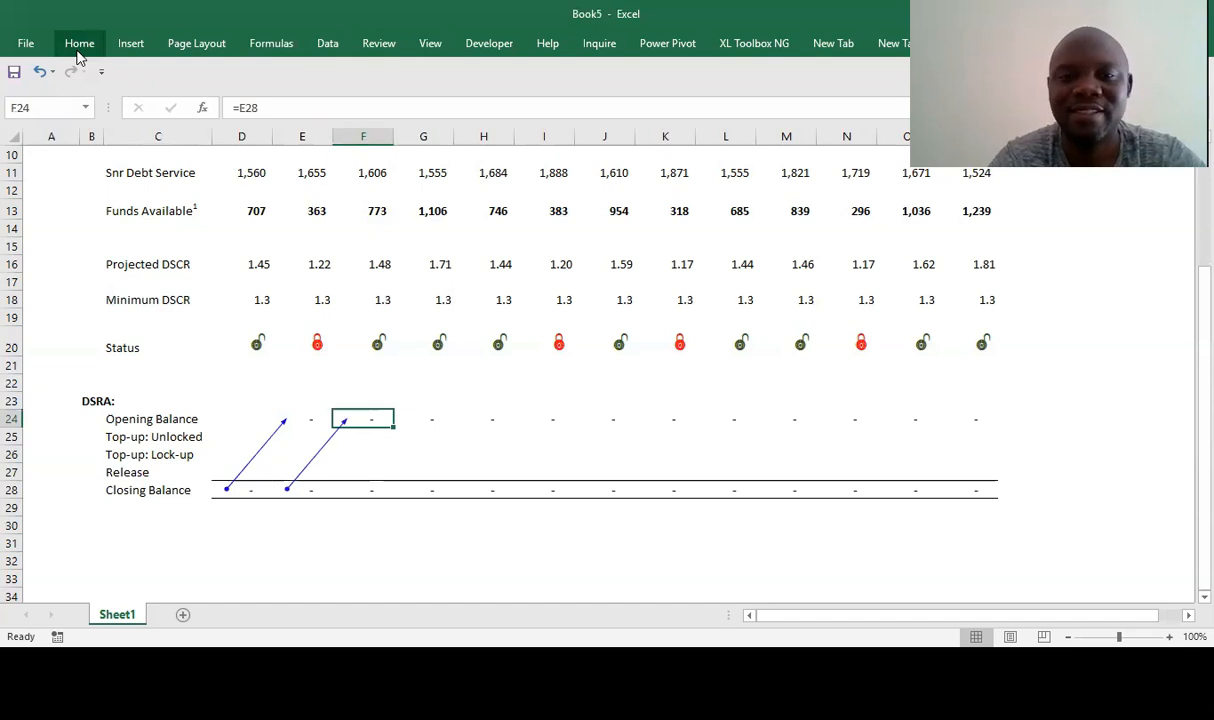
{"action": "key", "text": "Right"}
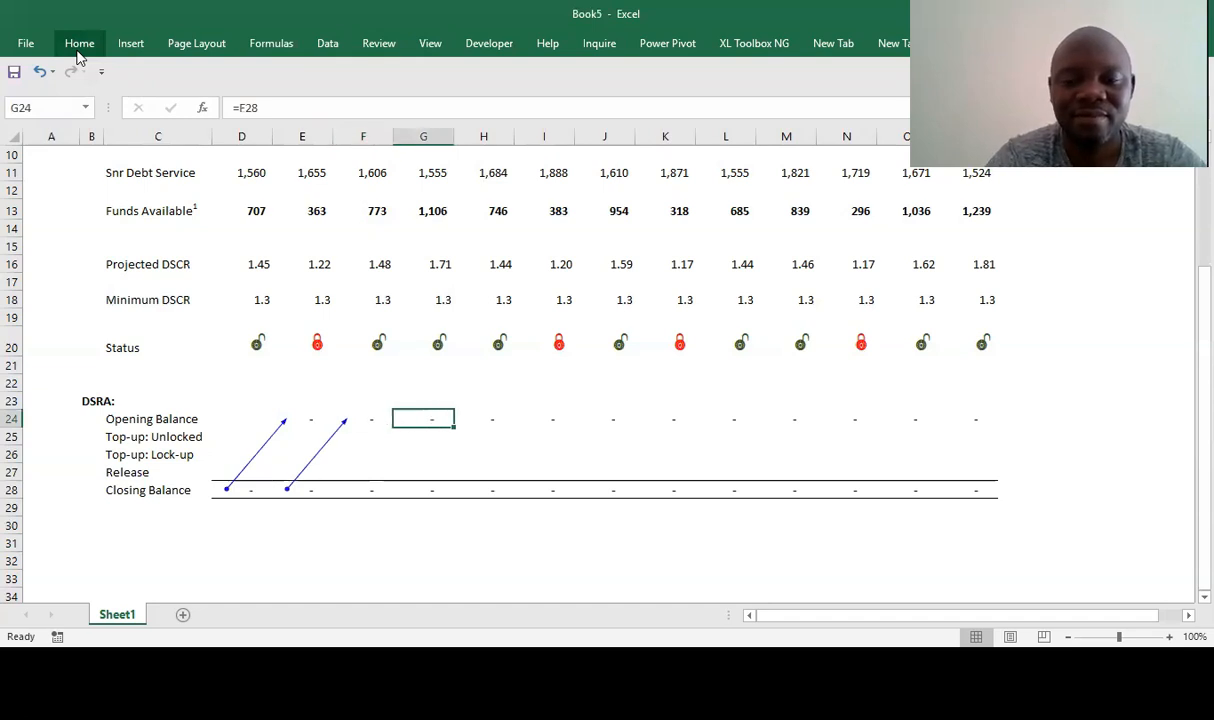
{"action": "key", "text": "alt+m"}
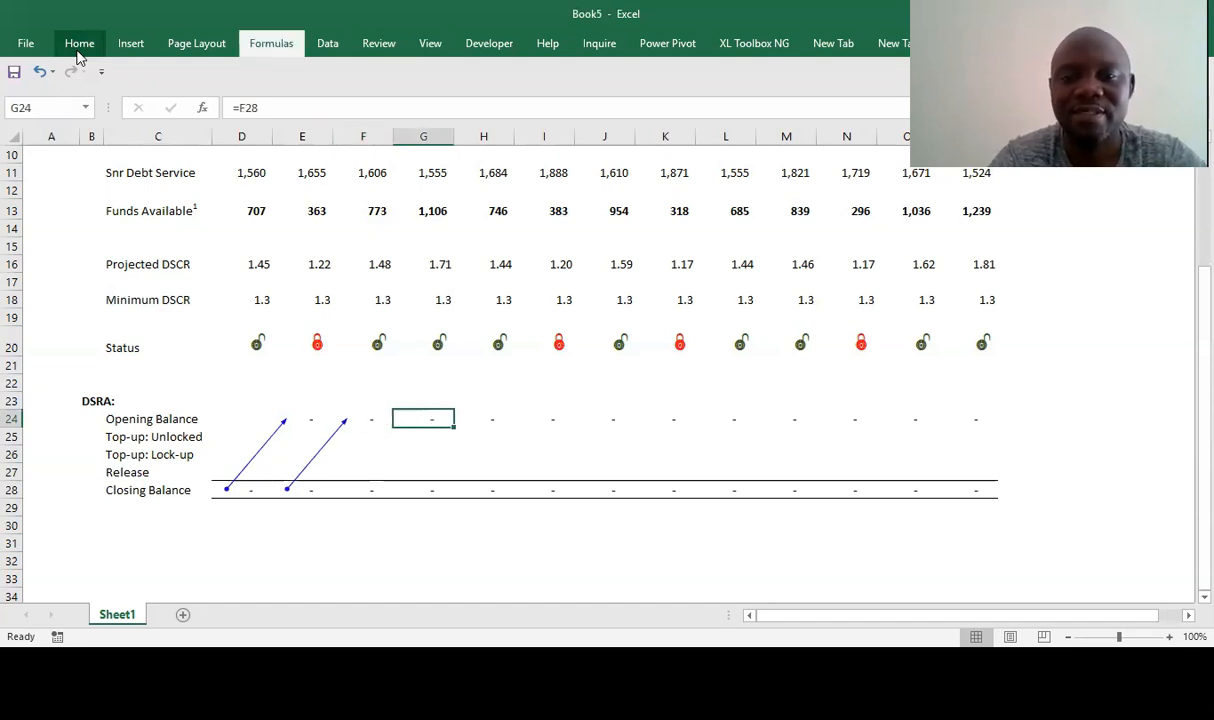
{"action": "key", "text": "p"}
{"action": "key", "text": "Right"}
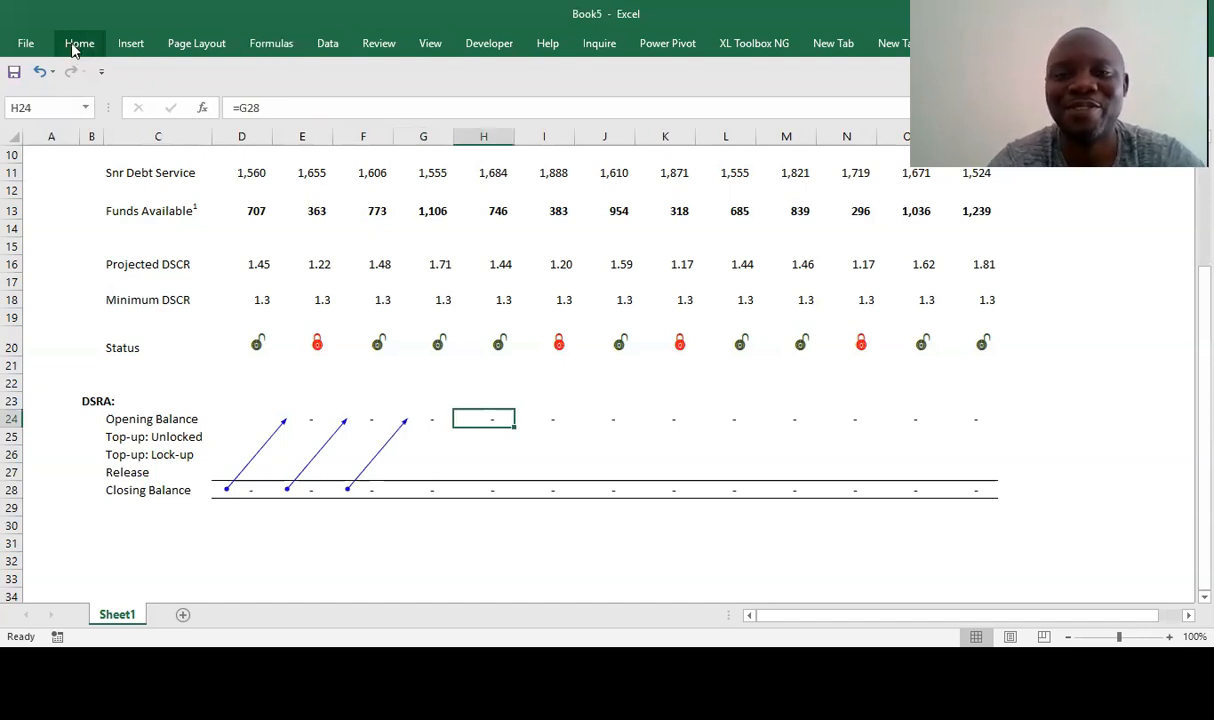
- Write the note "Corkscrew" in G21 beneath the status row and delete it again
{"action": "left_click", "coordinate": [404, 367]}
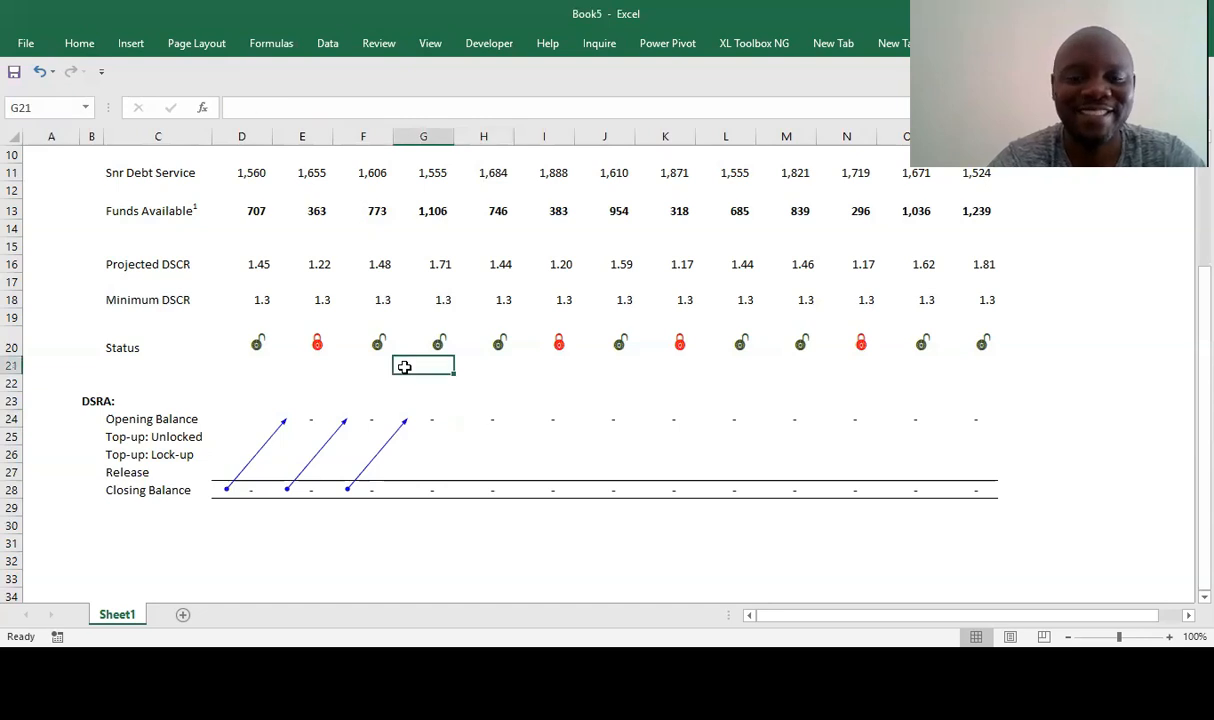
{"action": "type", "text": "Corkscre"}
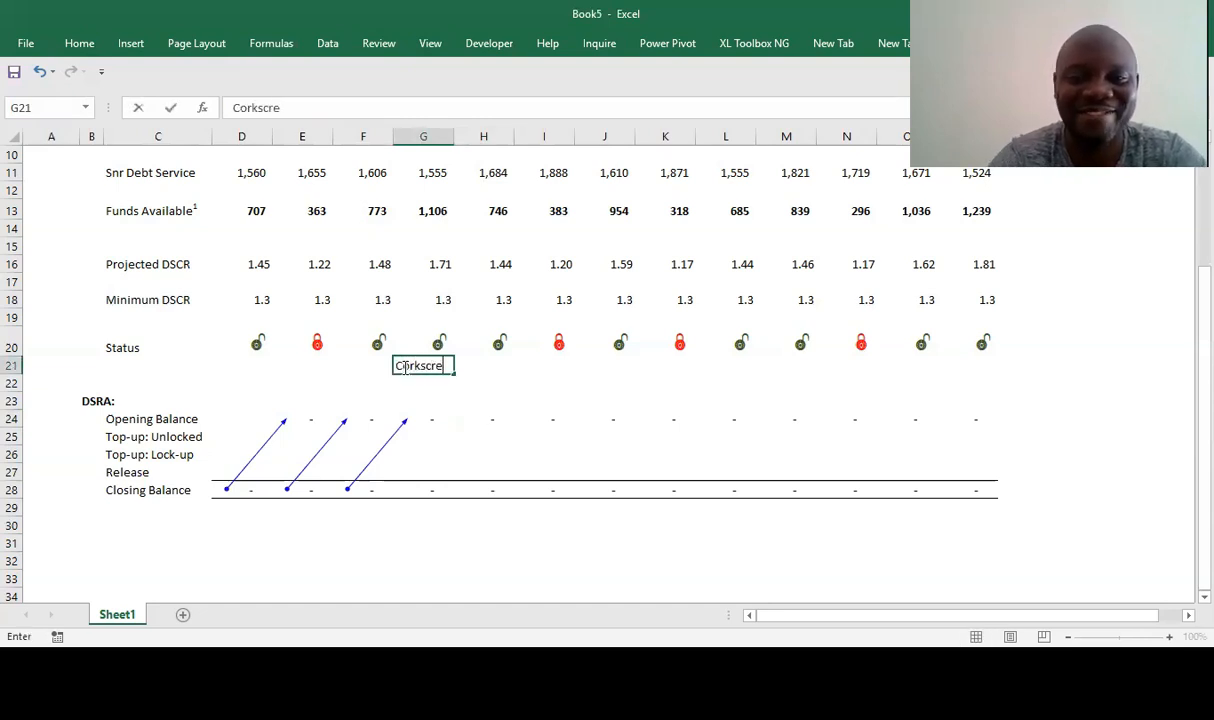
{"action": "type", "text": "w"}
{"action": "key", "text": "Return"}
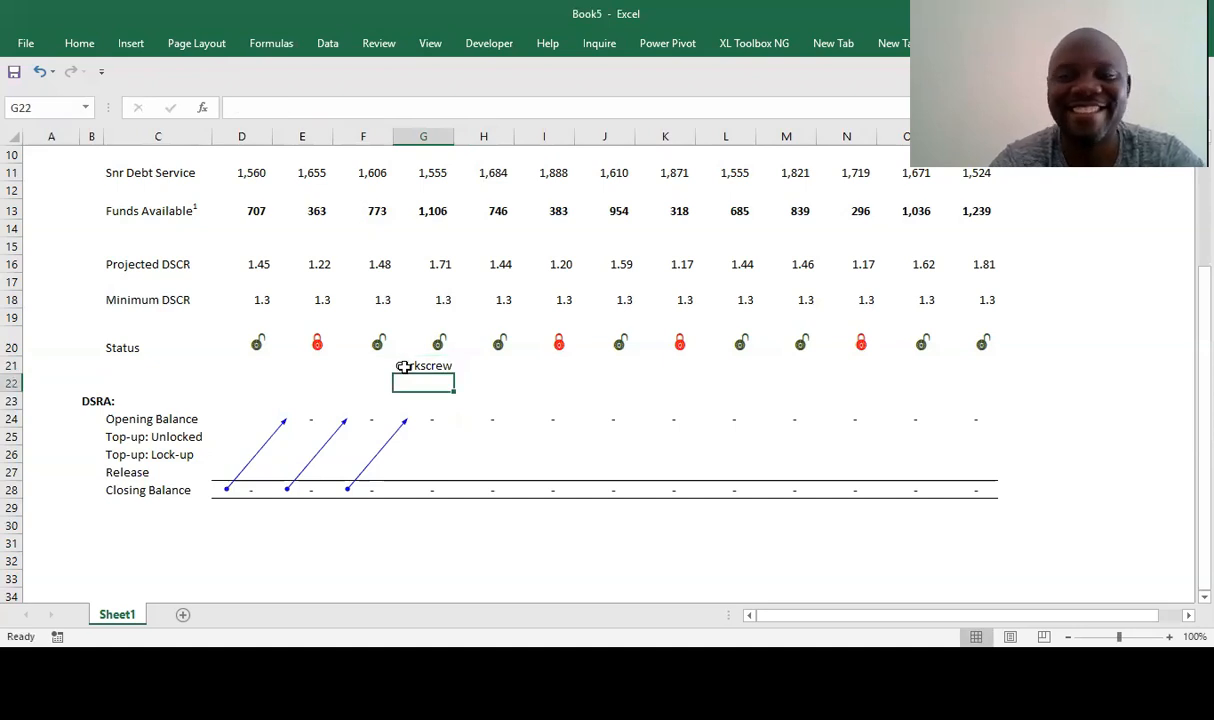
{"action": "key", "text": "Up"}
{"action": "key", "text": "Up"}
{"action": "key", "text": "Down"}
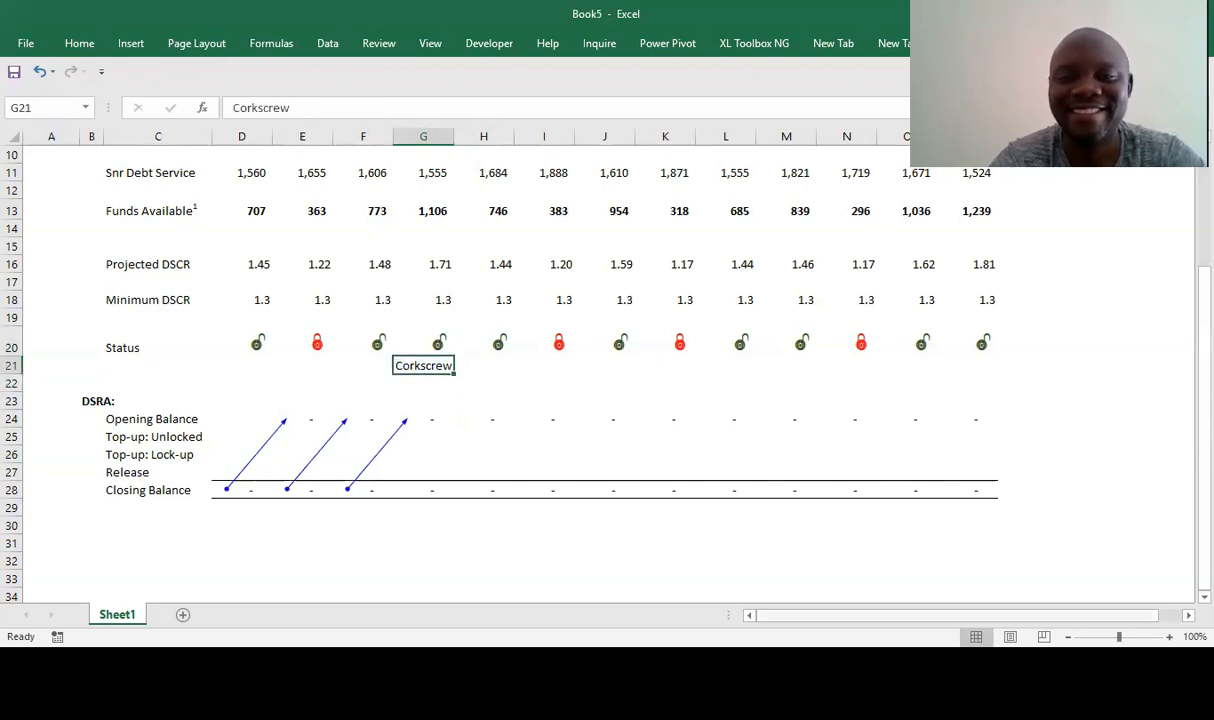
{"action": "key", "text": "Delete"}
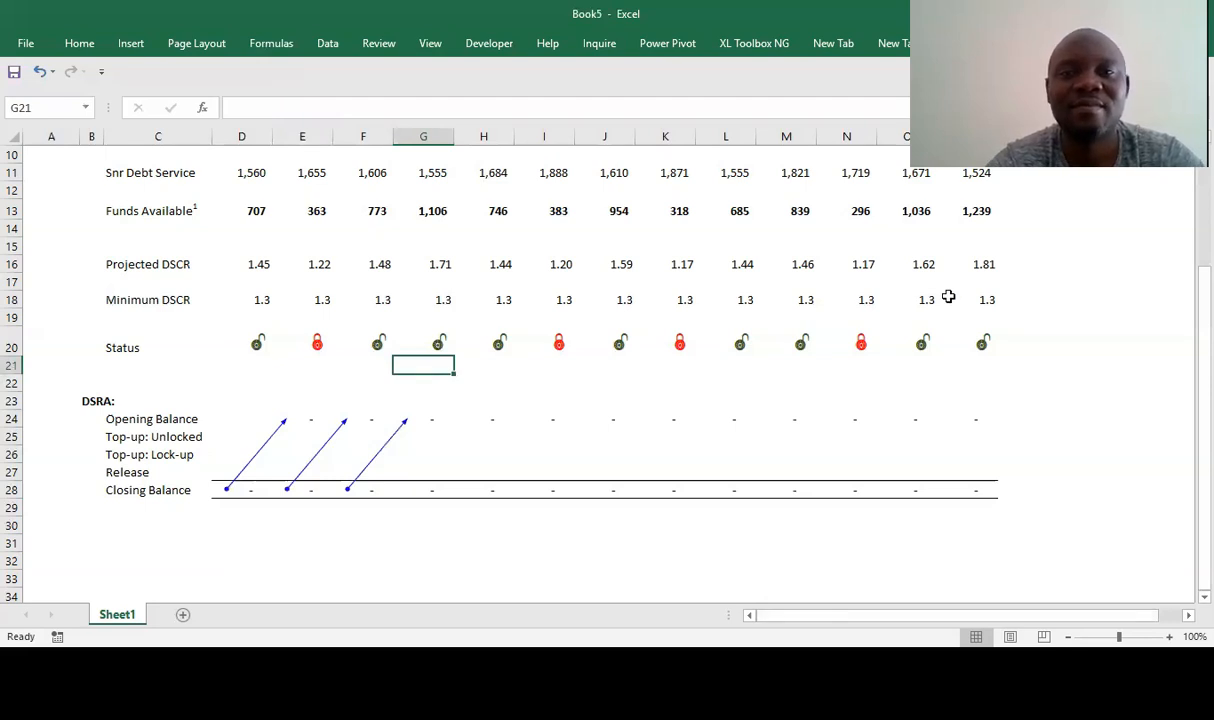
- Remove the precedent tracing arrows from the DSRA roll-forward
{"action": "left_click", "coordinate": [271, 43]}
{"action": "left_click", "coordinate": [741, 113]}
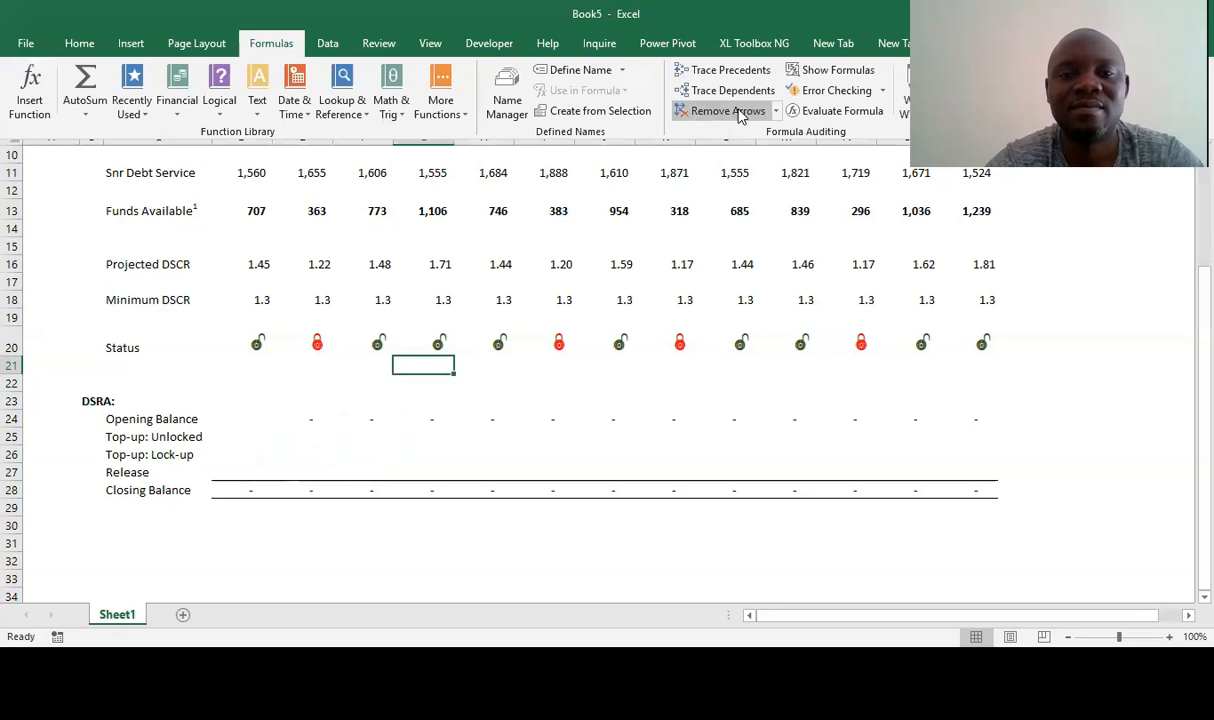
{"action": "left_click", "coordinate": [266, 543]}
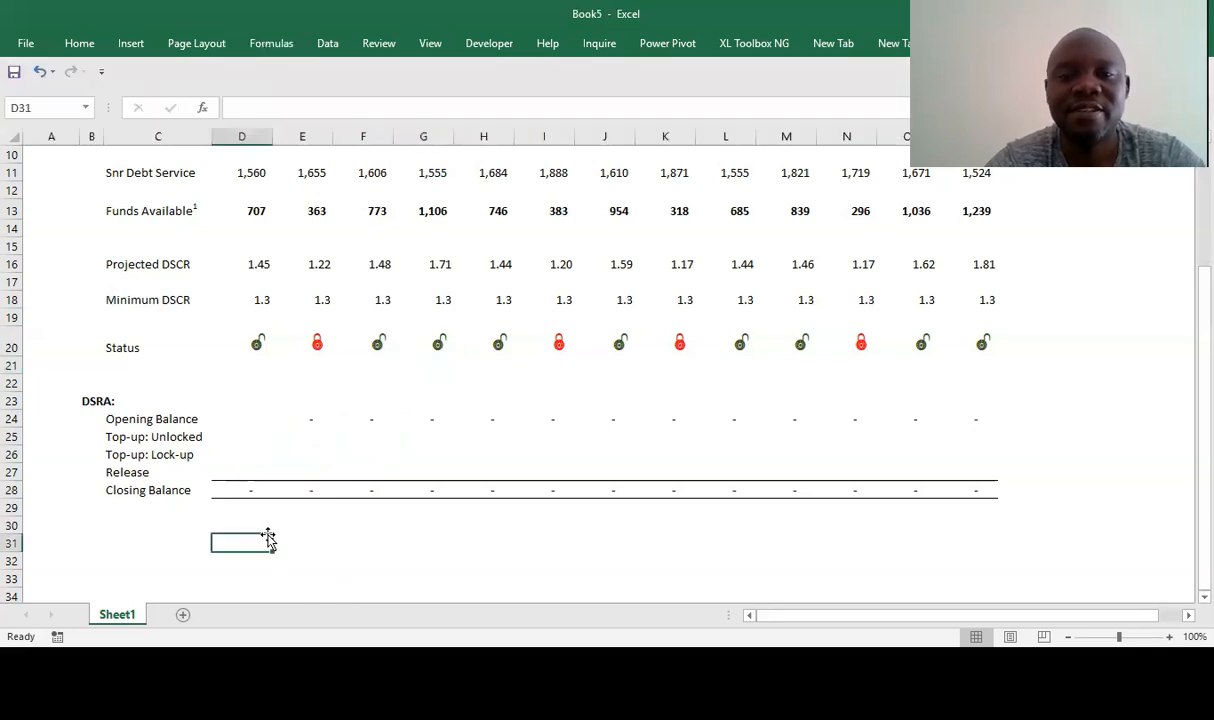
- Add the row label "Minimum DSRA" in C31 below the closing balance
{"action": "left_click", "coordinate": [121, 537]}
{"action": "type", "text": "Mini"}
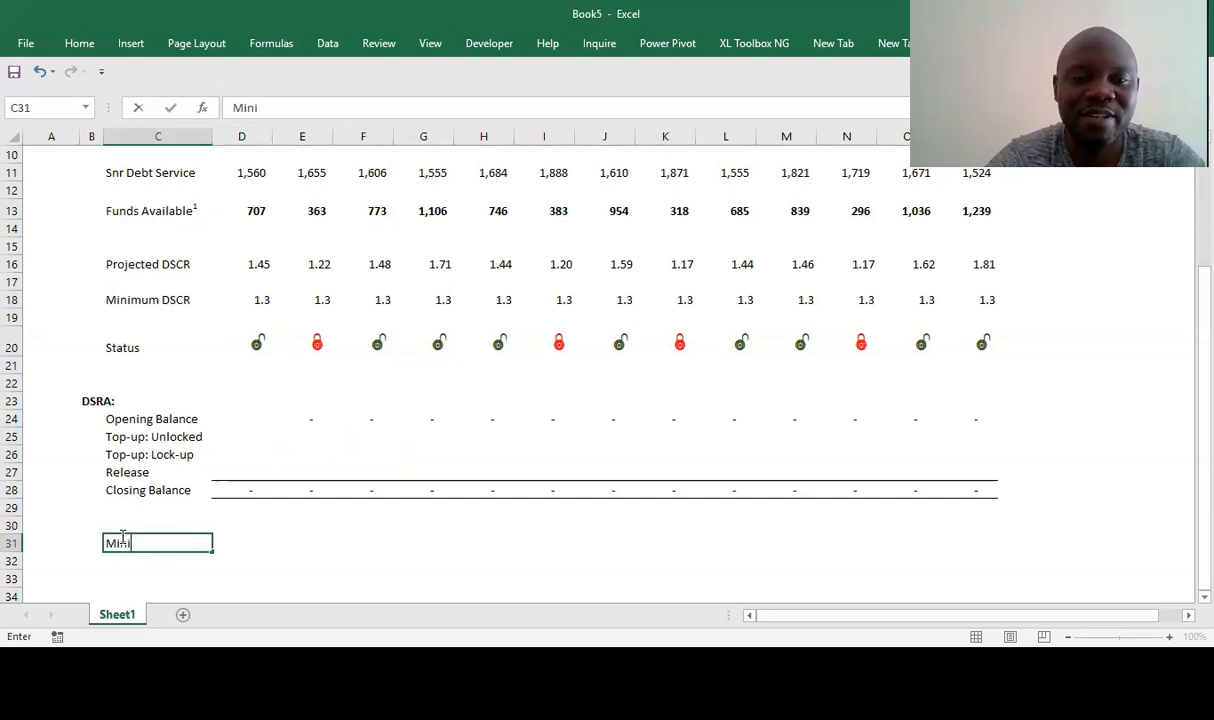
{"action": "type", "text": "mum"}
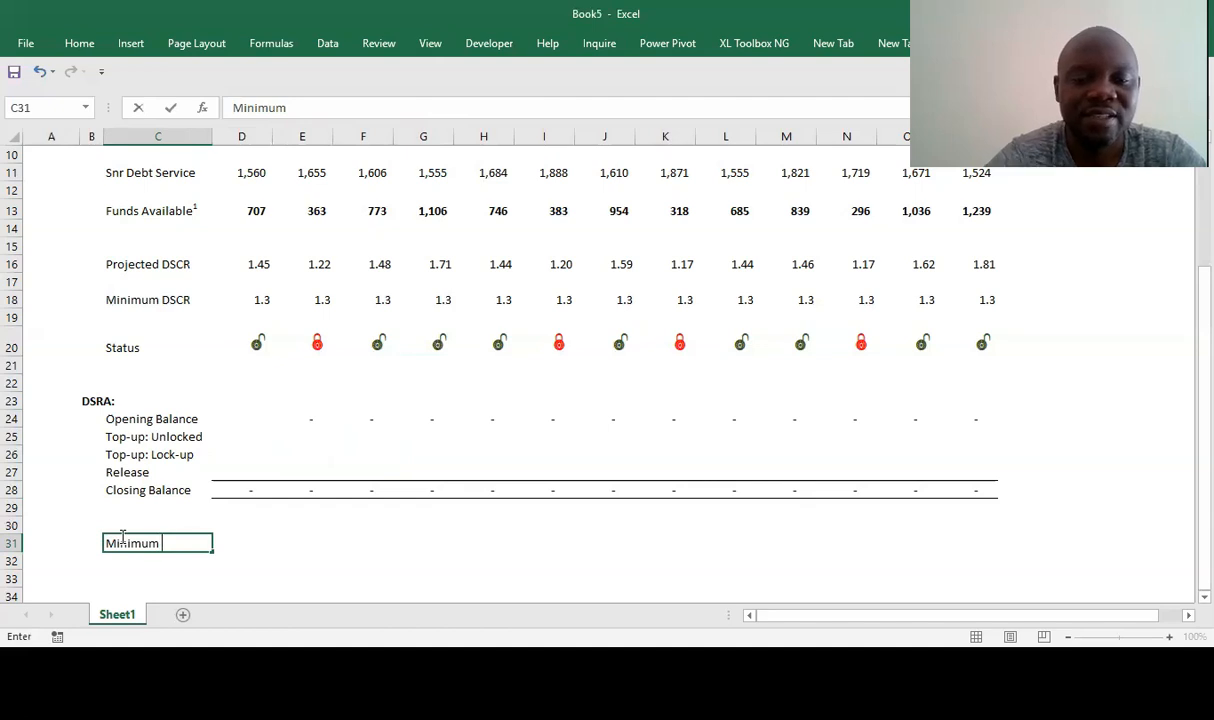
{"action": "type", "text": " DSRA"}
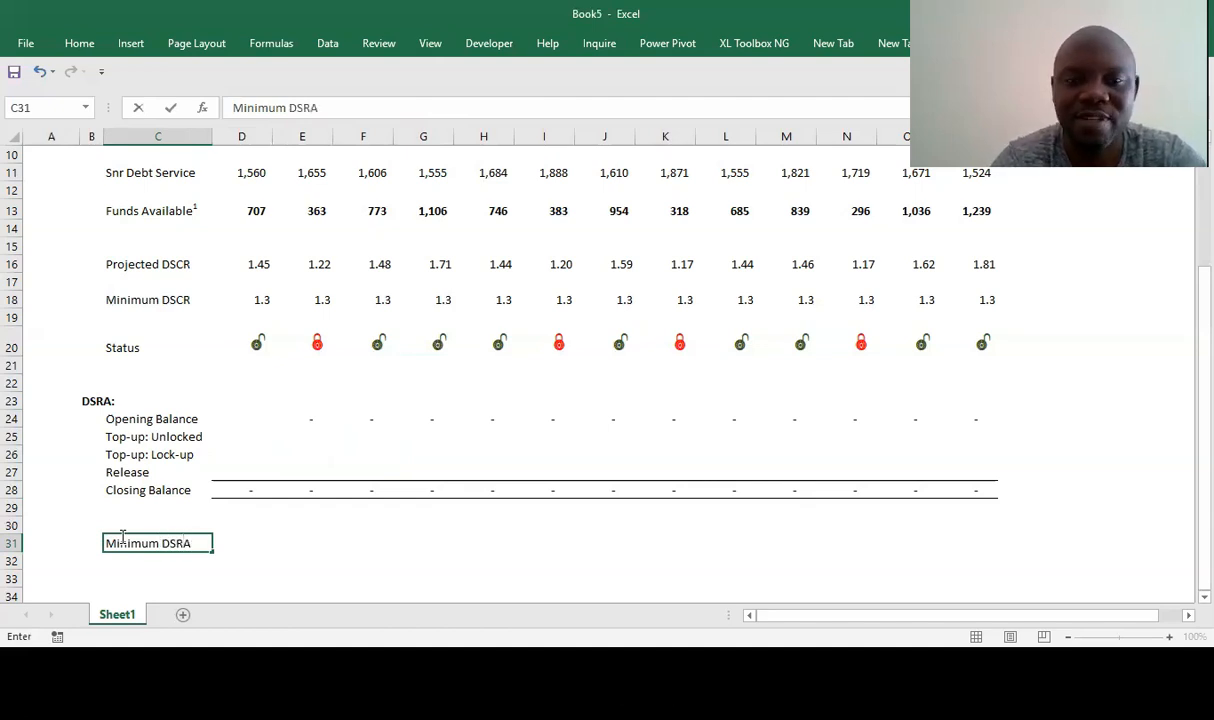
{"action": "key", "text": "Tab"}
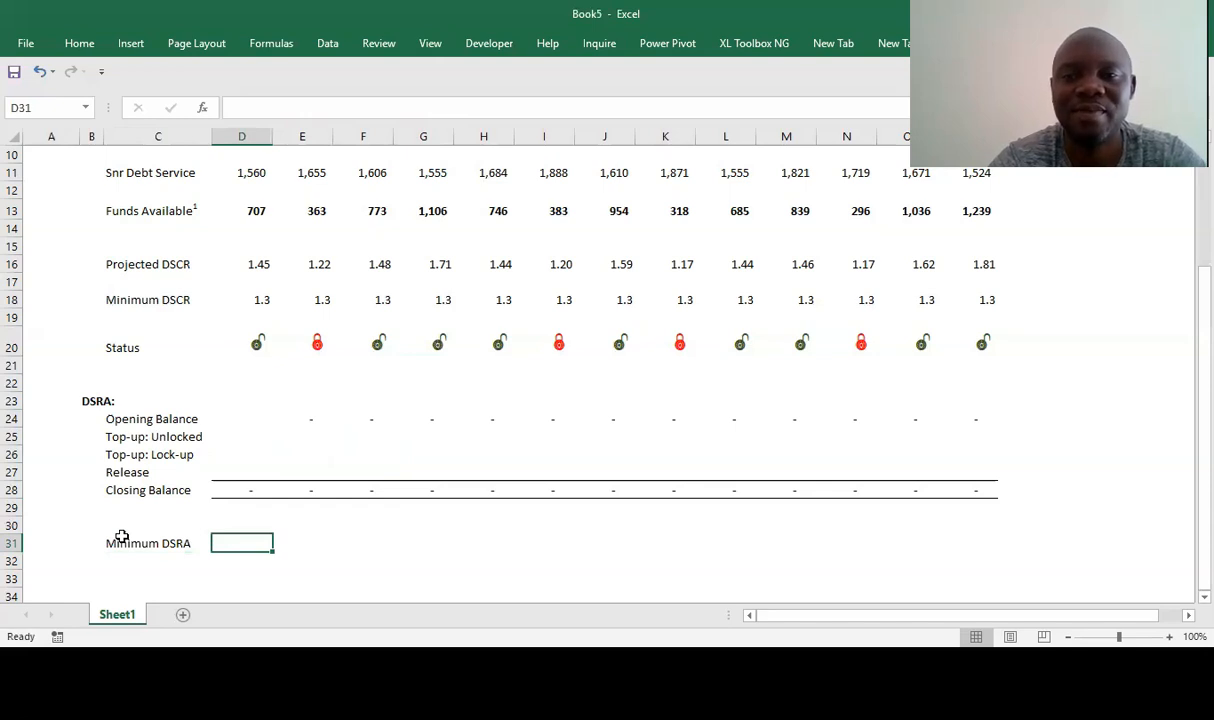
- Fill the Minimum DSRA row with 500 for every period, D31:P31
{"action": "key", "text": "shift+Right"}
{"action": "key", "text": "shift+Right"}
{"action": "key", "text": "shift+Right"}
{"action": "key", "text": "shift+Right"}
{"action": "key", "text": "shift+Right"}
{"action": "key", "text": "shift+Right"}
{"action": "key", "text": "shift+Right"}
{"action": "key", "text": "shift+Right"}
{"action": "key", "text": "shift+Right"}
{"action": "key", "text": "shift+Right"}
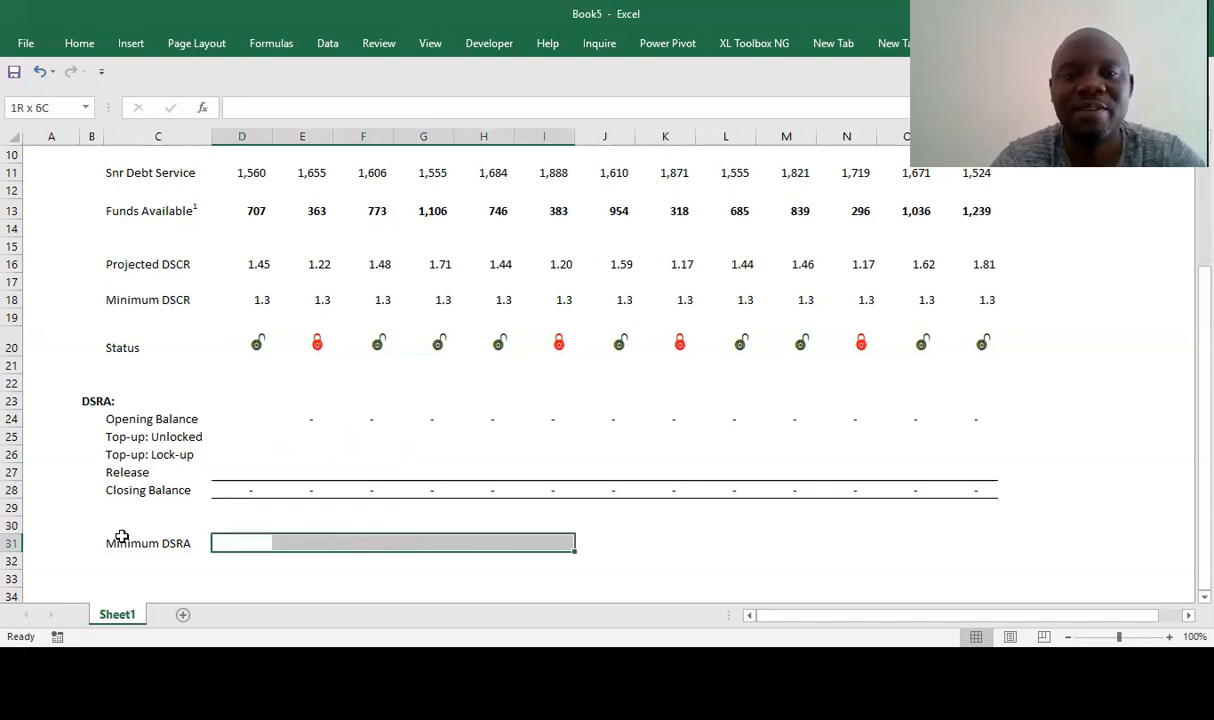
{"action": "key", "text": "shift+Right"}
{"action": "key", "text": "shift+Right"}
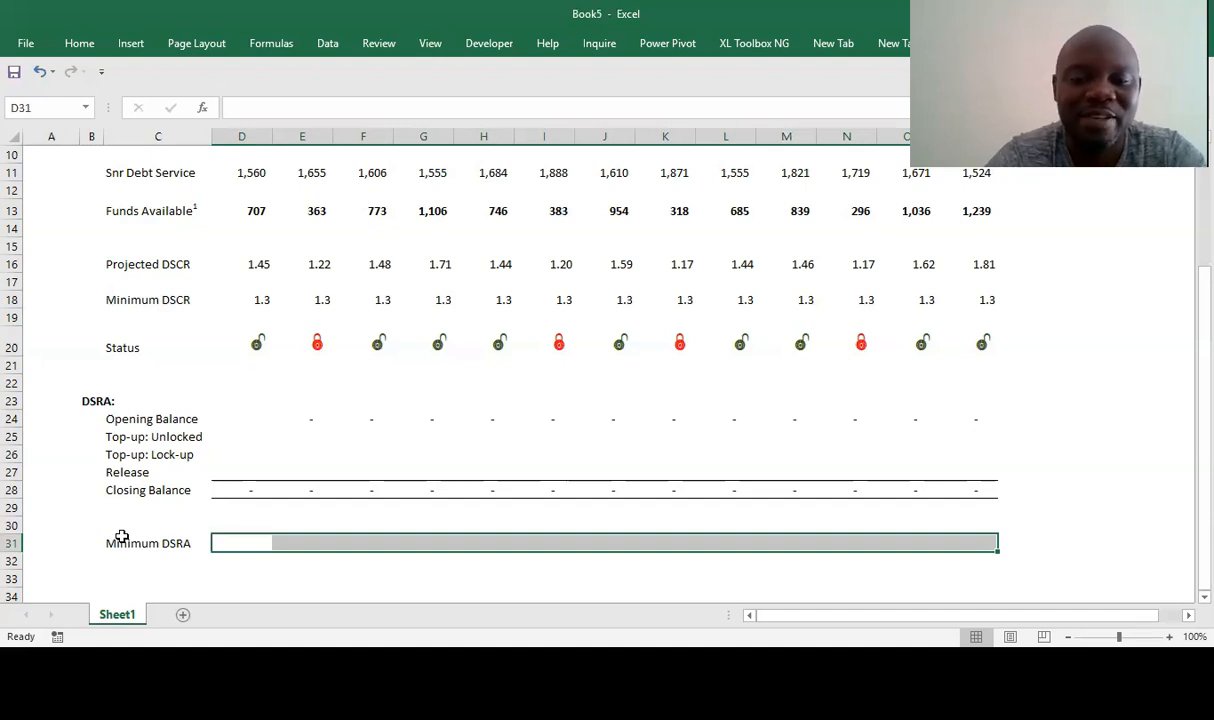
{"action": "type", "text": "500"}
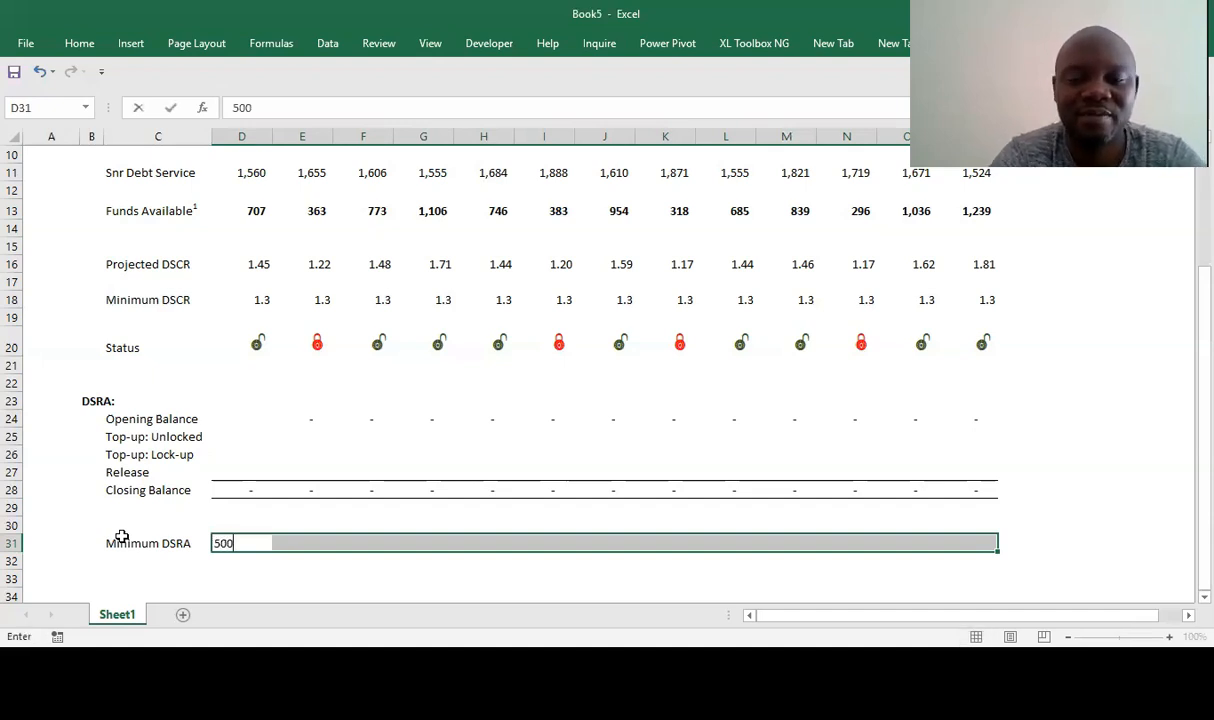
{"action": "key", "text": "ctrl+Return"}
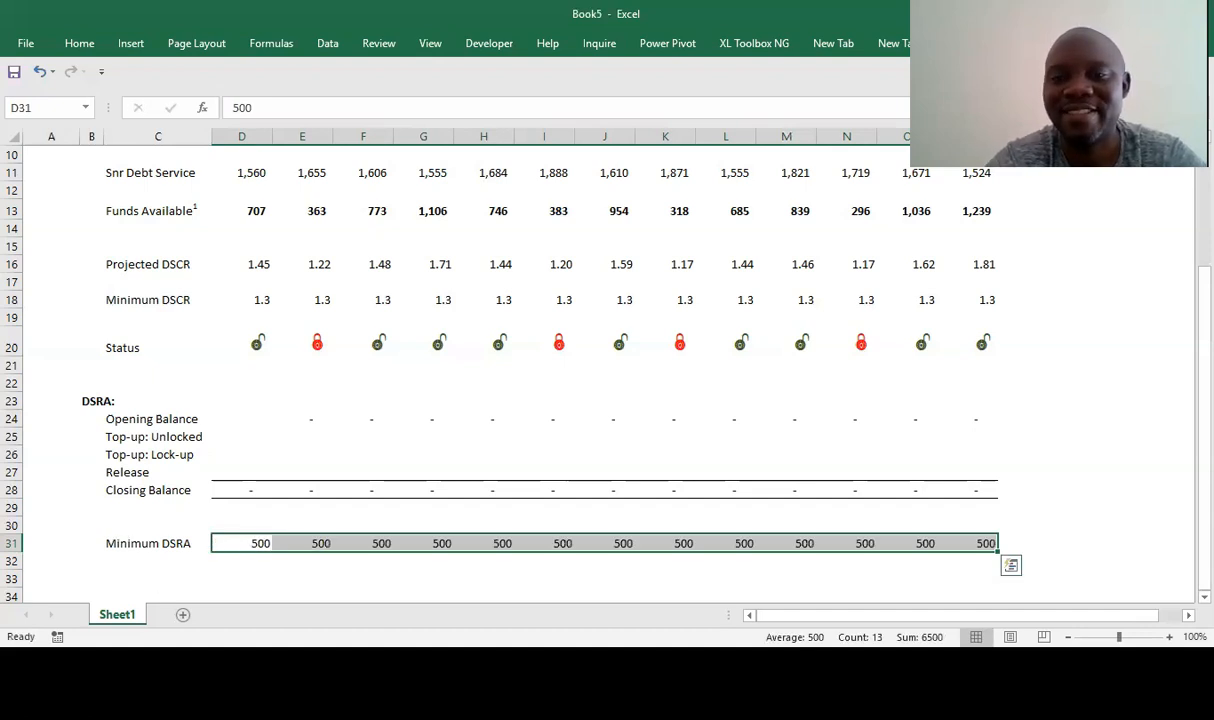
- Link the first period's opening balance in D24 to the minimum DSRA with =D31
{"action": "left_click", "coordinate": [246, 418]}
{"action": "type", "text": "="}
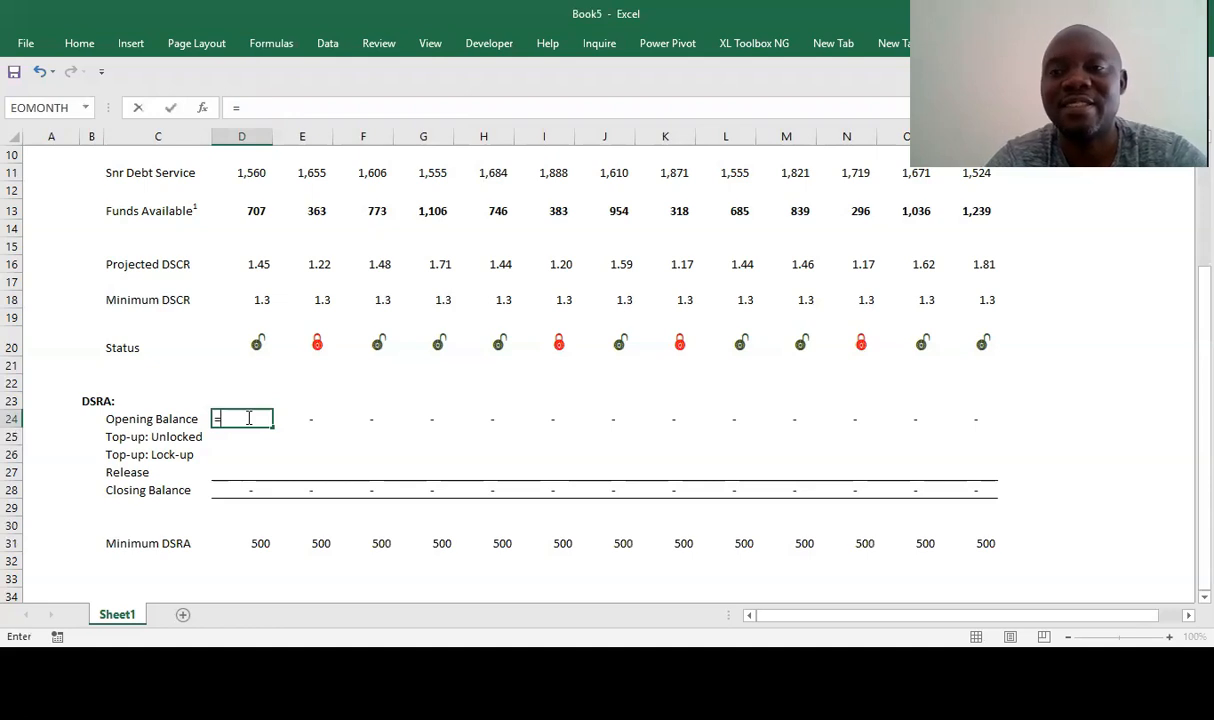
{"action": "left_click", "coordinate": [262, 544]}
{"action": "key", "text": "Return"}
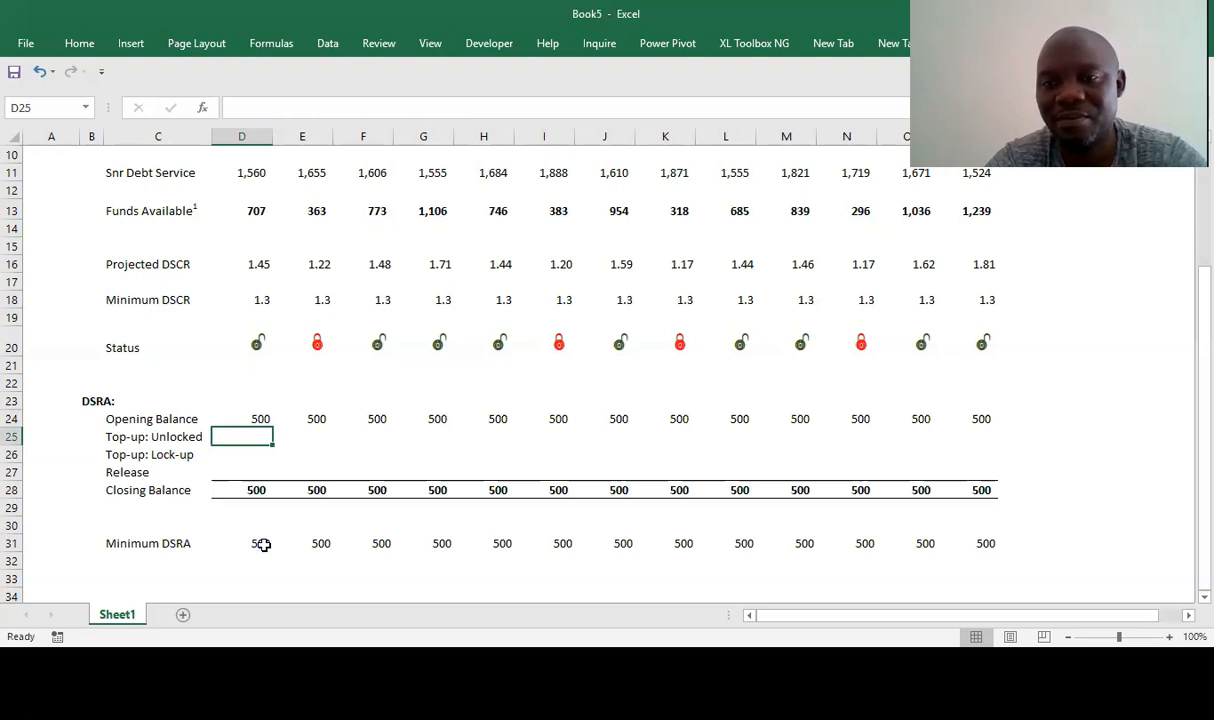
- Review the first period's column between the DSCR rows and the DSRA release row
{"action": "key", "text": "Down"}
{"action": "key", "text": "Down"}
{"action": "key", "text": "Up"}
{"action": "key", "text": "Up"}
{"action": "key", "text": "Up"}
{"action": "key", "text": "Up"}
{"action": "key", "text": "Up"}
{"action": "key", "text": "Up"}
{"action": "key", "text": "Up"}
{"action": "key", "text": "Up"}
{"action": "key", "text": "Up"}
{"action": "key", "text": "Down"}
{"action": "key", "text": "Down"}
{"action": "key", "text": "Down"}
{"action": "key", "text": "Down"}
{"action": "key", "text": "Down"}
{"action": "key", "text": "Down"}
{"action": "key", "text": "Down"}
{"action": "key", "text": "Down"}
{"action": "key", "text": "Down"}
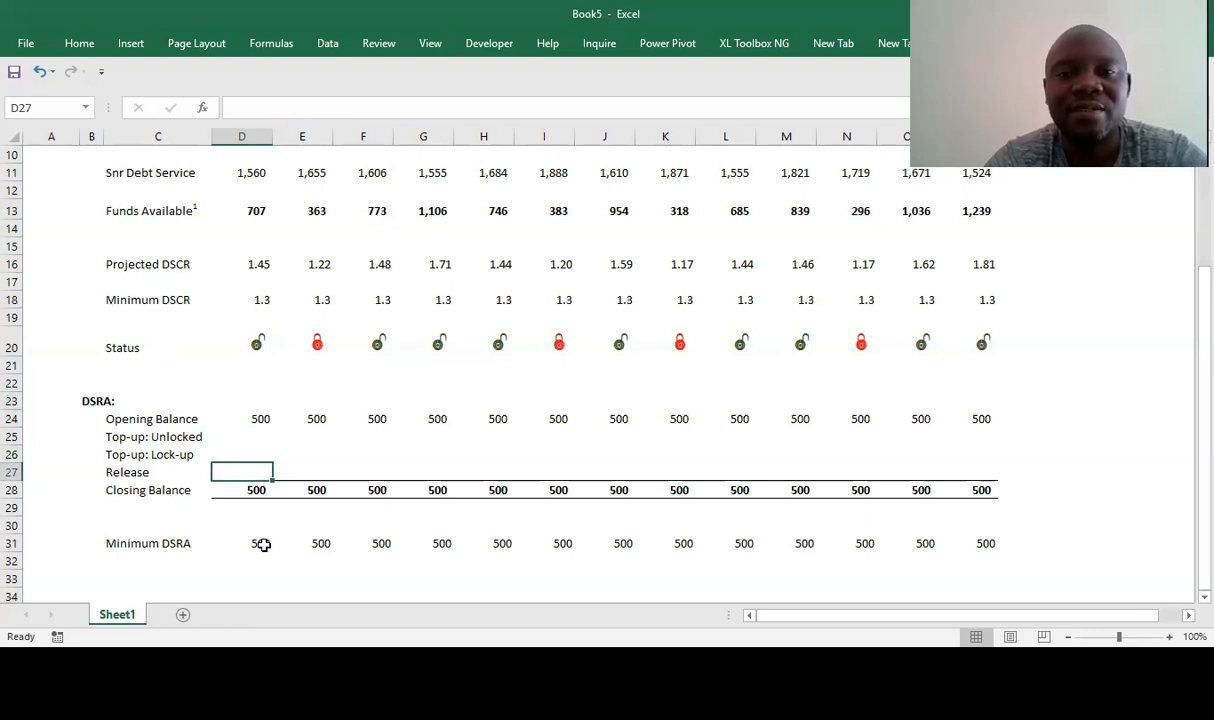
- Set the 31-Dec-20 EBITDA in D9 to 1,400
{"action": "key", "text": "Up"}
{"action": "key", "text": "Up"}
{"action": "key", "text": "Up"}
{"action": "key", "text": "Up"}
{"action": "key", "text": "Up"}
{"action": "key", "text": "Up"}
{"action": "key", "text": "Up"}
{"action": "key", "text": "Up"}
{"action": "key", "text": "Up"}
{"action": "key", "text": "Up"}
{"action": "key", "text": "Up"}
{"action": "key", "text": "Up"}
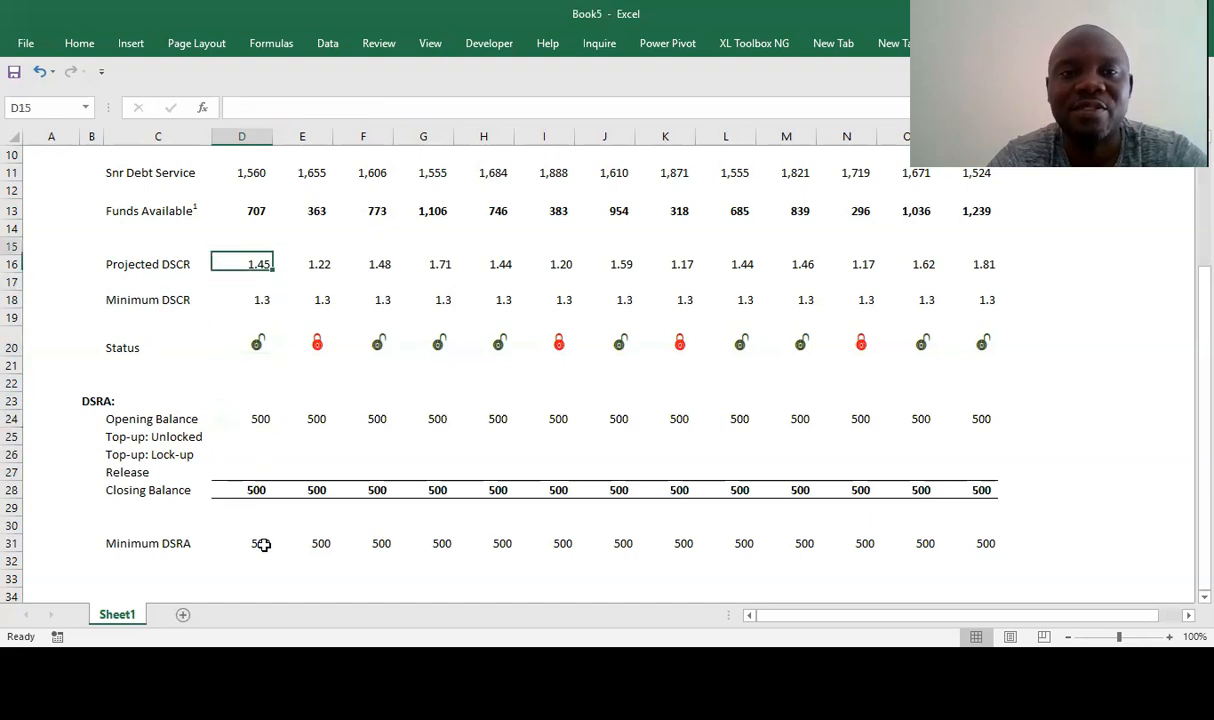
{"action": "key", "text": "Up"}
{"action": "key", "text": "Up"}
{"action": "key", "text": "Up"}
{"action": "key", "text": "Up"}
{"action": "key", "text": "Up"}
{"action": "key", "text": "Up"}
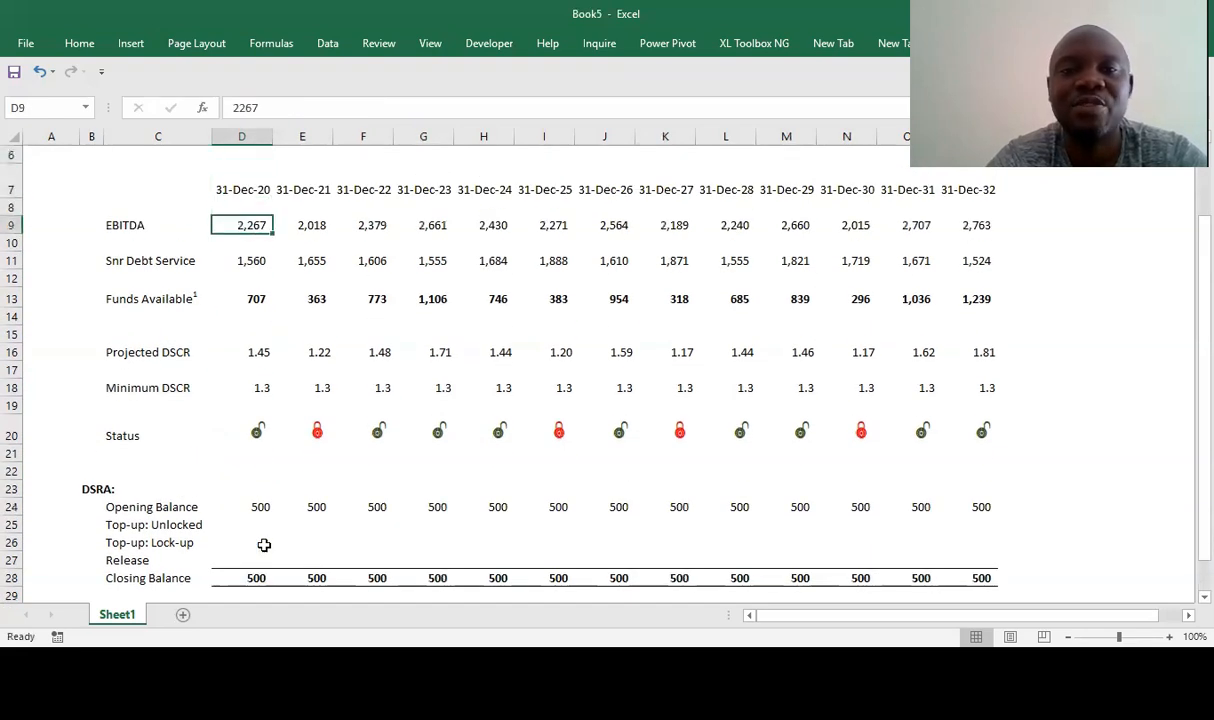
{"action": "type", "text": "1,400"}
{"action": "key", "text": "Return"}
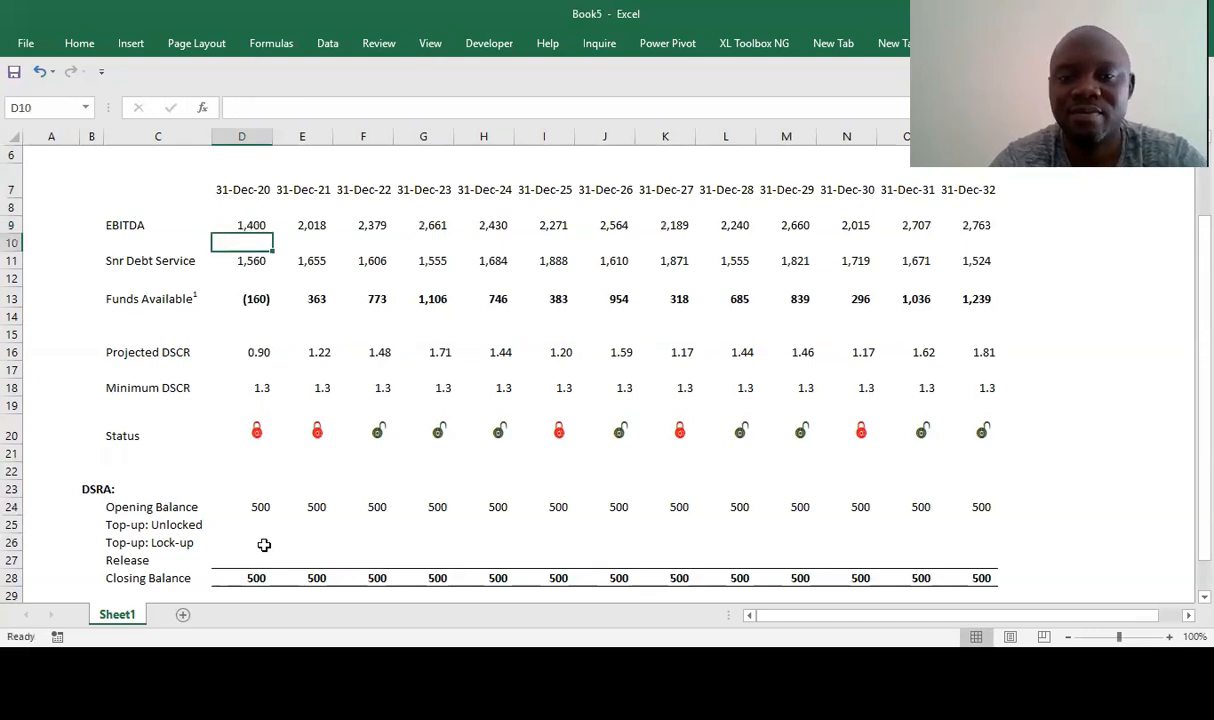
- Check how the changed EBITDA affects column D, from Funds Available and DSCR down to the DSRA rows
{"action": "key", "text": "Down"}
{"action": "key", "text": "Down"}
{"action": "key", "text": "Down"}
{"action": "key", "text": "Down"}
{"action": "key", "text": "Down"}
{"action": "key", "text": "Down"}
{"action": "key", "text": "Down"}
{"action": "key", "text": "Down"}
{"action": "key", "text": "Down"}
{"action": "key", "text": "Down"}
{"action": "key", "text": "Down"}
{"action": "key", "text": "Down"}
{"action": "key", "text": "Down"}
{"action": "key", "text": "Down"}
{"action": "key", "text": "Down"}
{"action": "key", "text": "Down"}
{"action": "key", "text": "Down"}
{"action": "key", "text": "Down"}
{"action": "key", "text": "Down"}
{"action": "key", "text": "Down"}
{"action": "key", "text": "Up"}
{"action": "key", "text": "Up"}
{"action": "key", "text": "Up"}
{"action": "key", "text": "Up"}
{"action": "key", "text": "Up"}
{"action": "key", "text": "Up"}
{"action": "key", "text": "Up"}
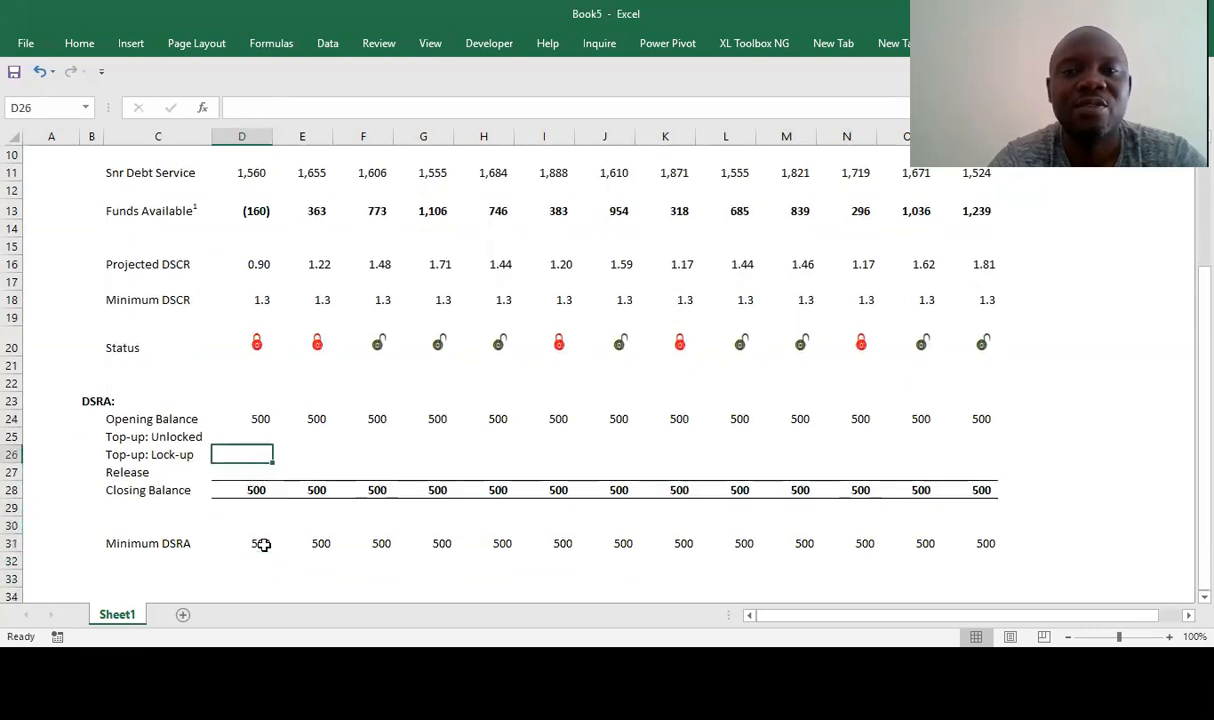
- Examine the first period's EBITDA in D9 and the Funds Available formula in D13
{"action": "key", "text": "Up"}
{"action": "key", "text": "Up"}
{"action": "key", "text": "Up"}
{"action": "key", "text": "Up"}
{"action": "key", "text": "Up"}
{"action": "key", "text": "Up"}
{"action": "key", "text": "Up"}
{"action": "key", "text": "Up"}
{"action": "key", "text": "Up"}
{"action": "key", "text": "Up"}
{"action": "key", "text": "Up"}
{"action": "key", "text": "Up"}
{"action": "key", "text": "Up"}
{"action": "key", "text": "Up"}
{"action": "key", "text": "Up"}
{"action": "key", "text": "Up"}
{"action": "key", "text": "Up"}
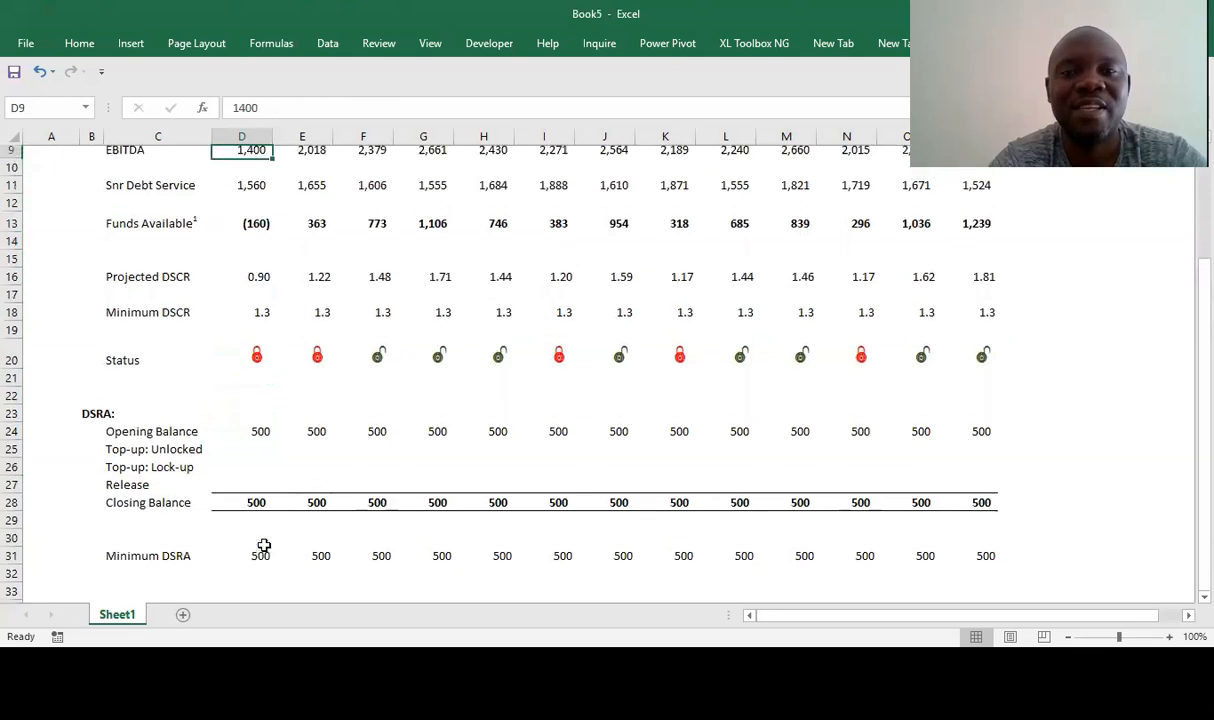
{"action": "key", "text": "Up"}
{"action": "key", "text": "Up"}
{"action": "key", "text": "Down"}
{"action": "key", "text": "Down"}
{"action": "key", "text": "Down"}
{"action": "key", "text": "Down"}
{"action": "key", "text": "Down"}
{"action": "key", "text": "Down"}
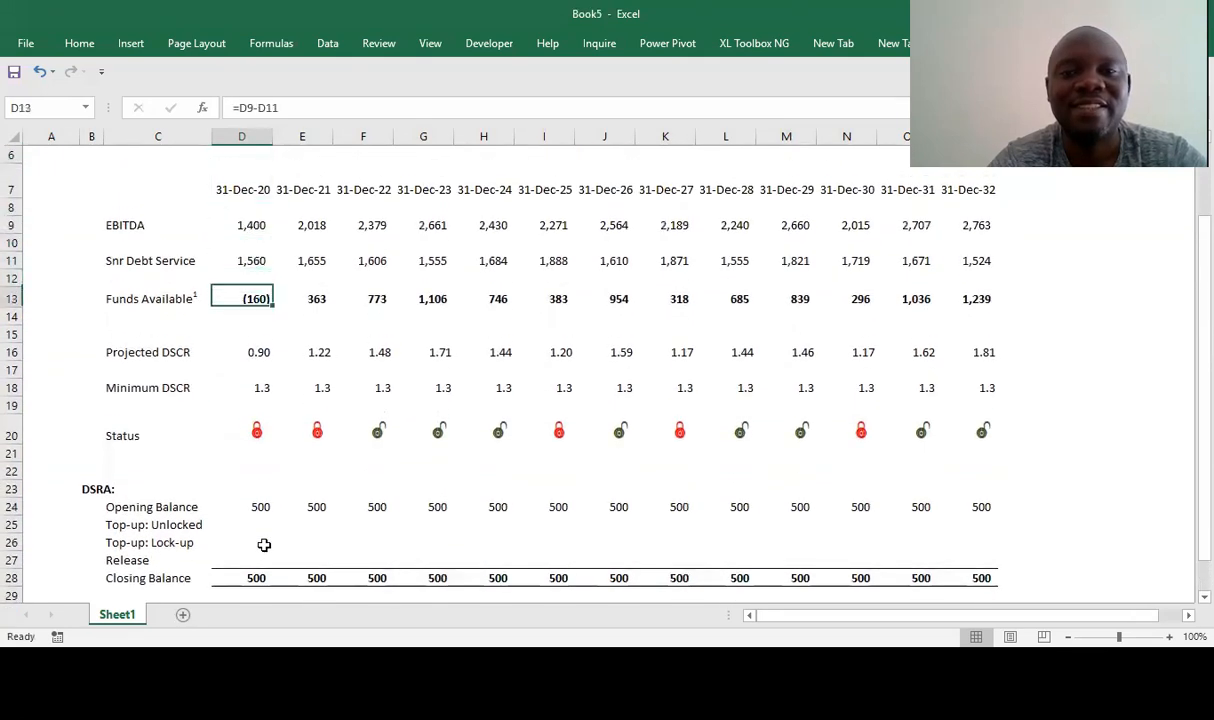
{"action": "key", "text": "Left"}
{"action": "key", "text": "Down"}
{"action": "key", "text": "Up"}
{"action": "key", "text": "Right"}
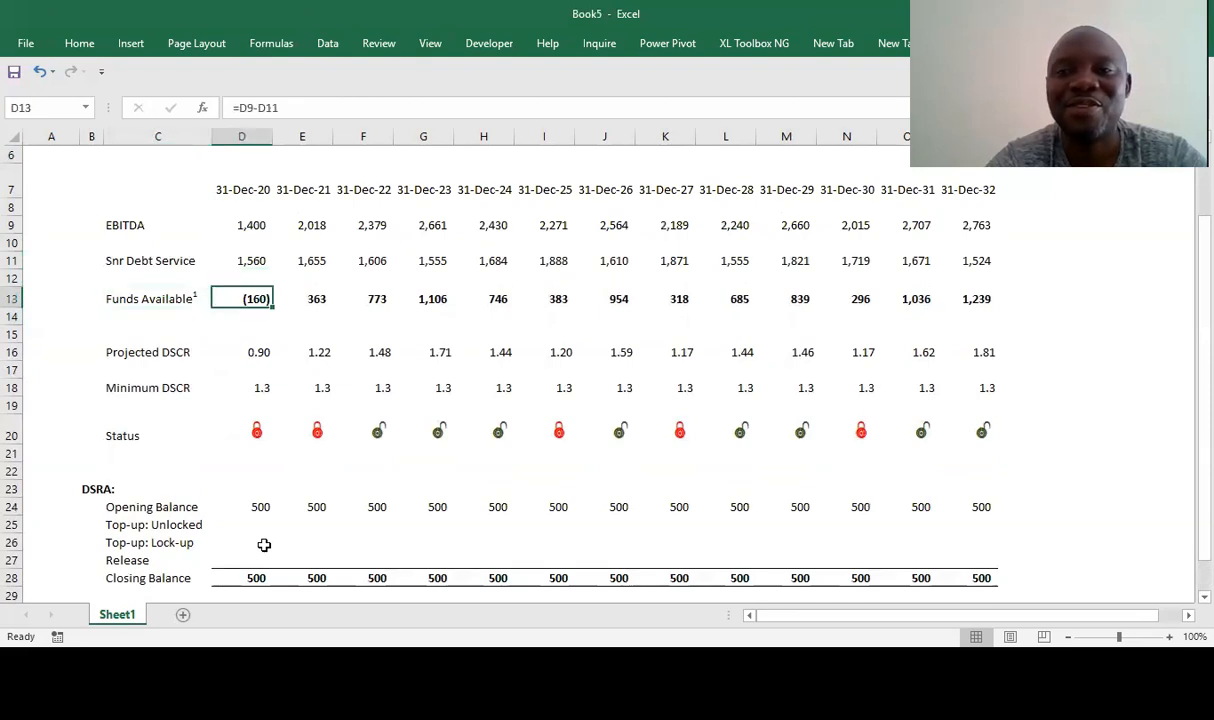
{"action": "key", "text": "Up"}
{"action": "key", "text": "Up"}
{"action": "key", "text": "Up"}
{"action": "key", "text": "Up"}
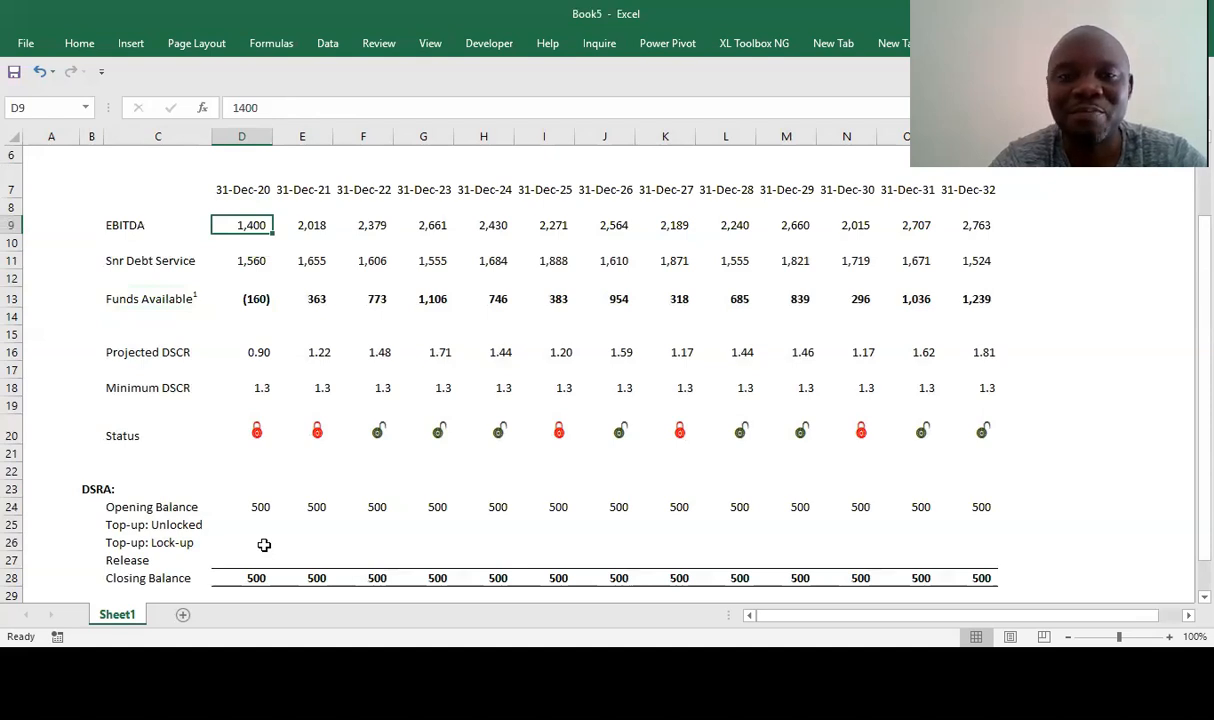
- Compare the first period's Snr Debt Service with the Top-up: Unlocked and Top-up: Lock-up rows of the DSRA
{"action": "key", "text": "Down"}
{"action": "key", "text": "Down"}
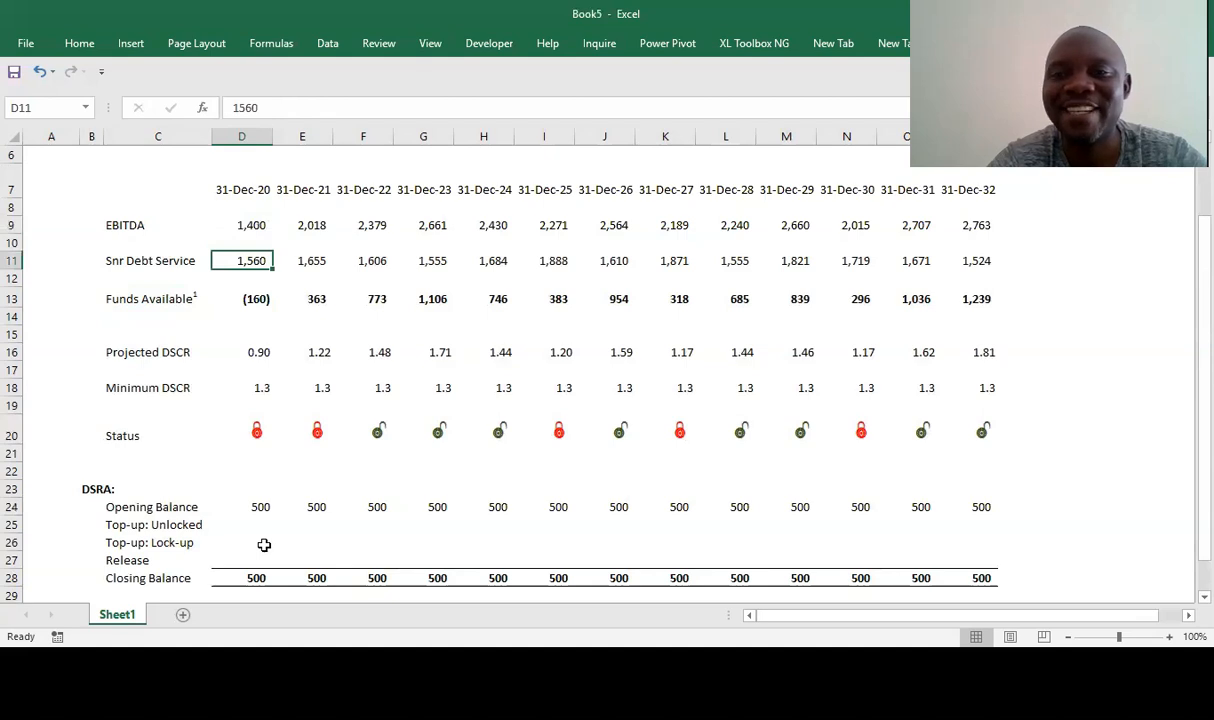
{"action": "key", "text": "Down"}
{"action": "key", "text": "Down"}
{"action": "key", "text": "Down"}
{"action": "key", "text": "Down"}
{"action": "key", "text": "Down"}
{"action": "key", "text": "Down"}
{"action": "key", "text": "Down"}
{"action": "key", "text": "Down"}
{"action": "key", "text": "Down"}
{"action": "key", "text": "Down"}
{"action": "key", "text": "Down"}
{"action": "key", "text": "Down"}
{"action": "key", "text": "Down"}
{"action": "key", "text": "Down"}
{"action": "key", "text": "Down"}
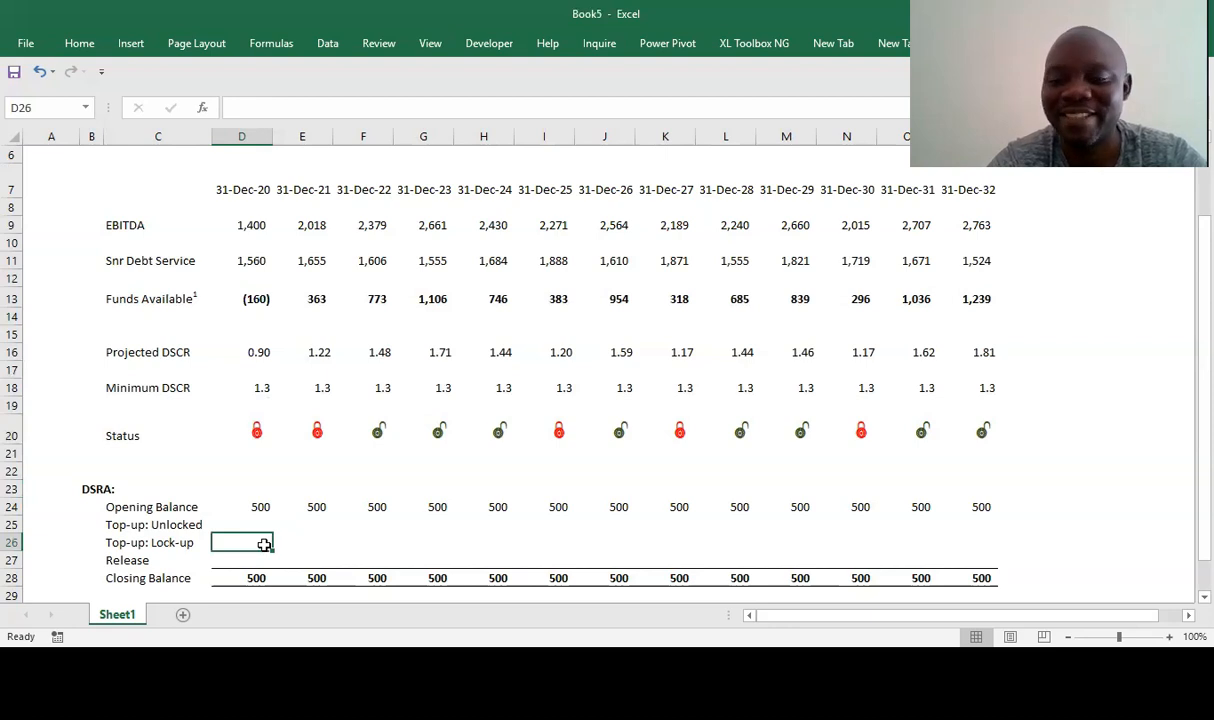
{"action": "key", "text": "Up"}
{"action": "key", "text": "Up"}
{"action": "key", "text": "Down"}
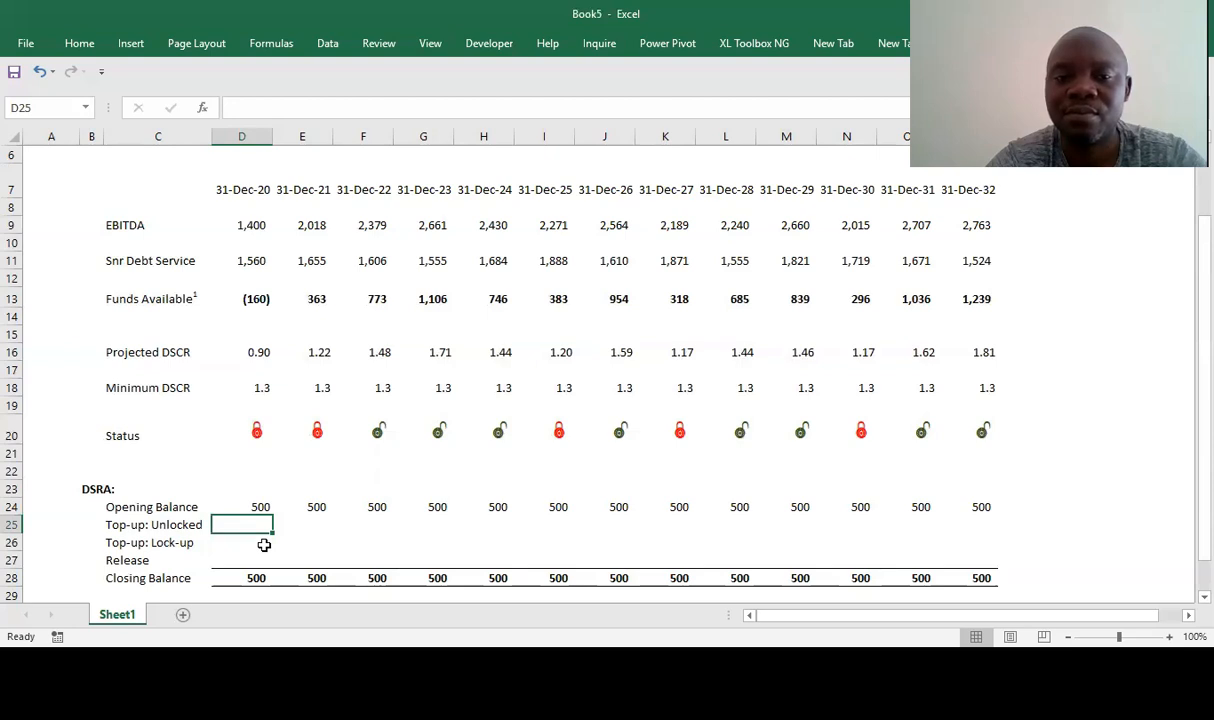
{"action": "left_click", "coordinate": [264, 545]}
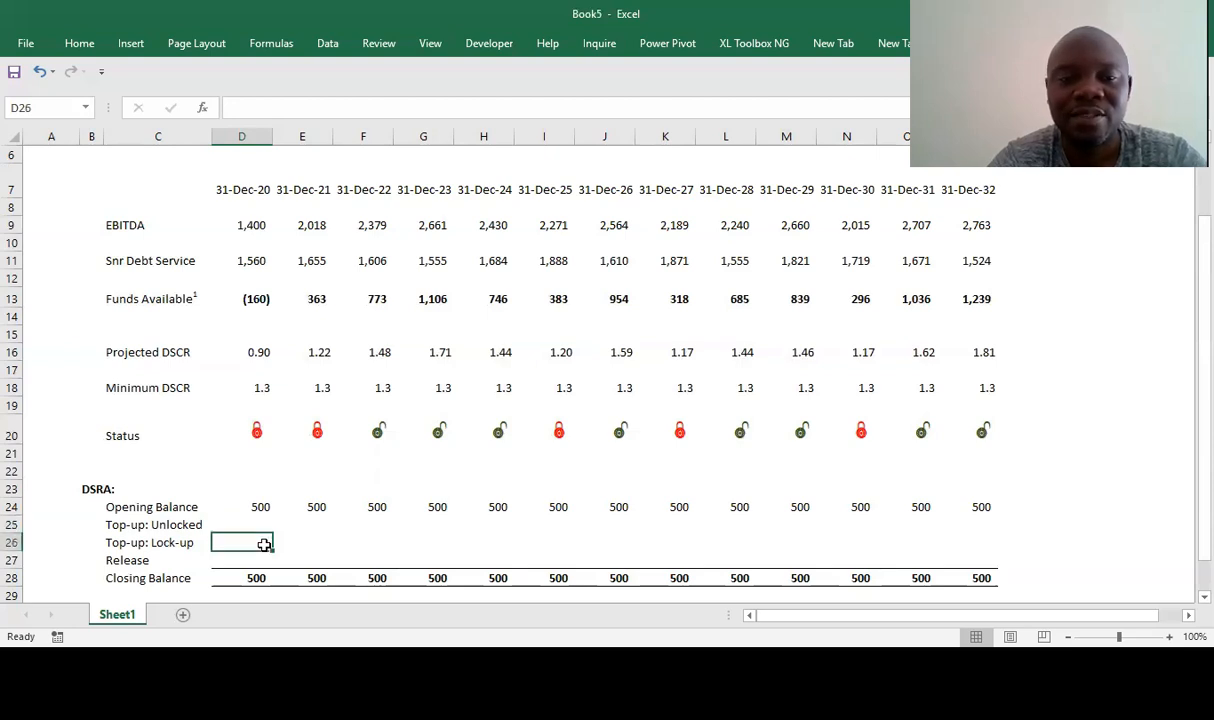
{"action": "key", "text": "Up"}
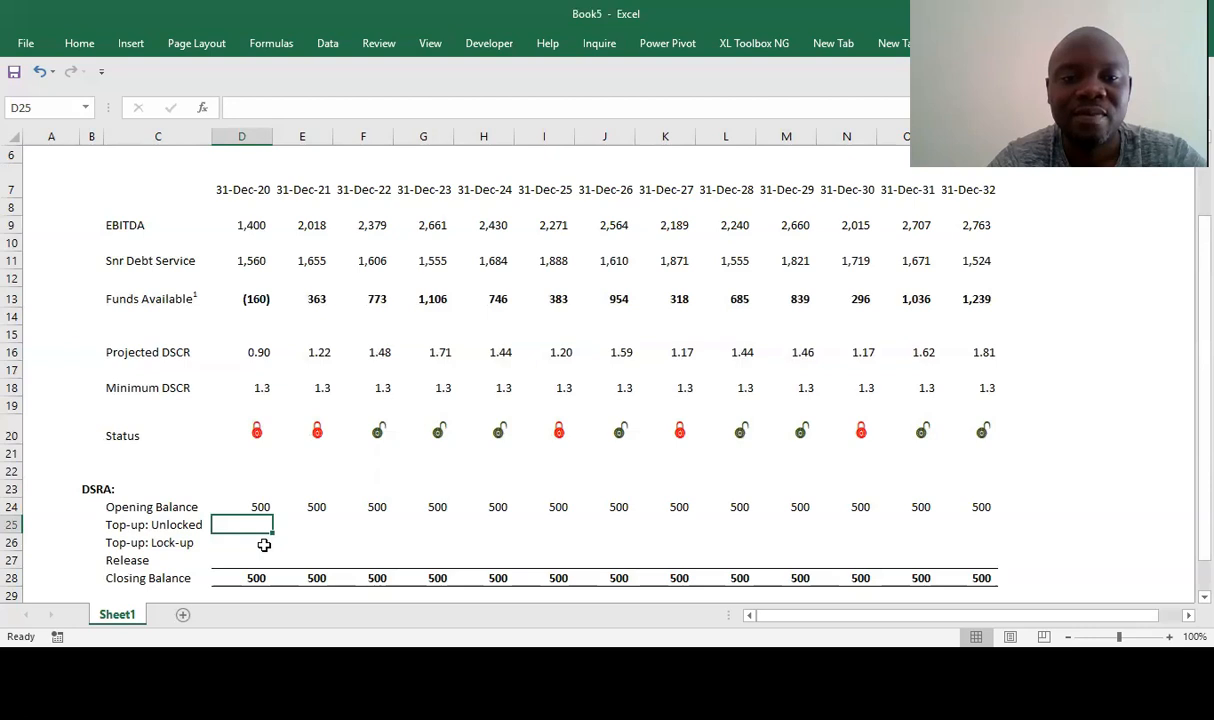
{"action": "key", "text": "Left"}
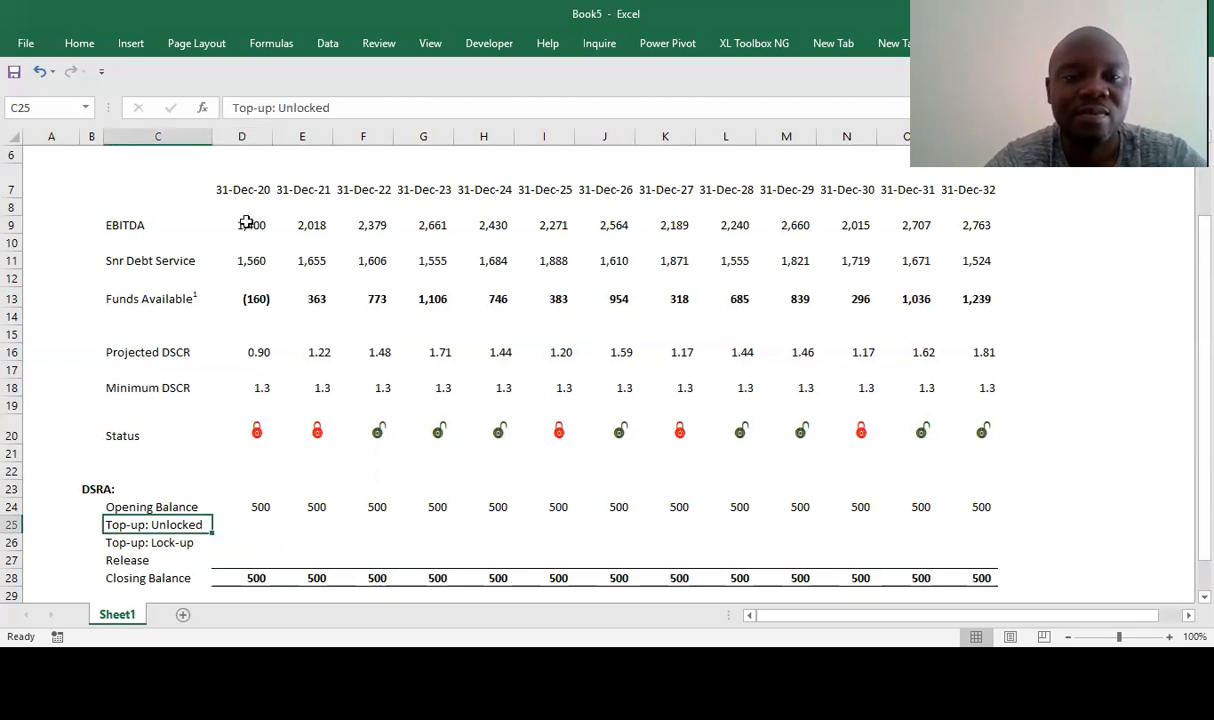
- Shorten the DSRA row label in C25 to "Top-up:"
{"action": "left_click", "coordinate": [339, 107]}
{"action": "key", "text": "BackSpace"}
{"action": "key", "text": "BackSpace"}
{"action": "key", "text": "BackSpace"}
{"action": "key", "text": "BackSpace"}
{"action": "key", "text": "BackSpace"}
{"action": "key", "text": "BackSpace"}
{"action": "key", "text": "BackSpace"}
{"action": "key", "text": "BackSpace"}
{"action": "key", "text": "Return"}
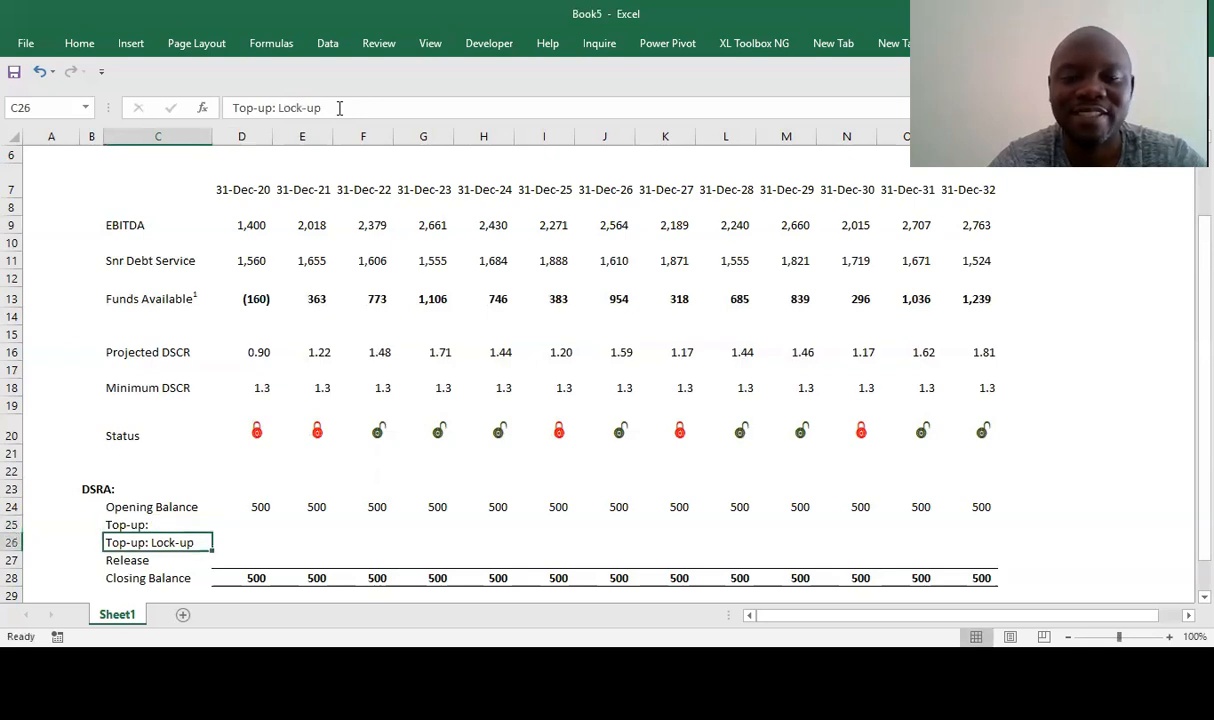
{"action": "key", "text": "Up"}
{"action": "key", "text": "Right"}
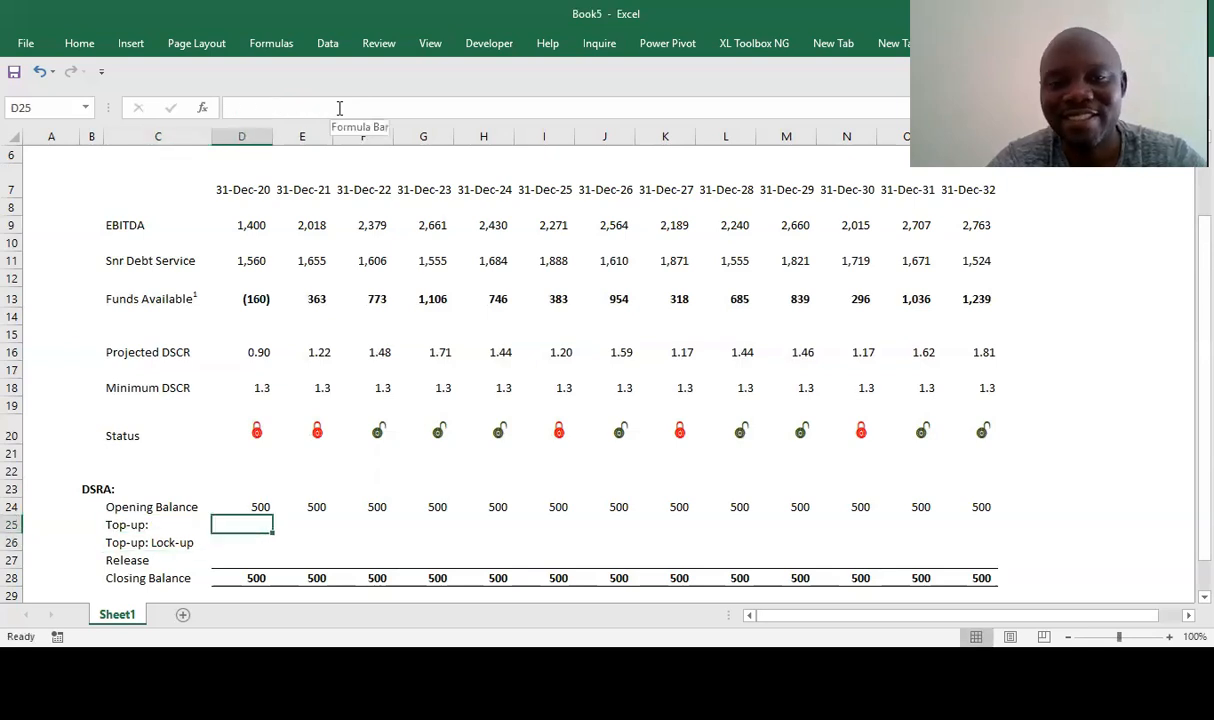
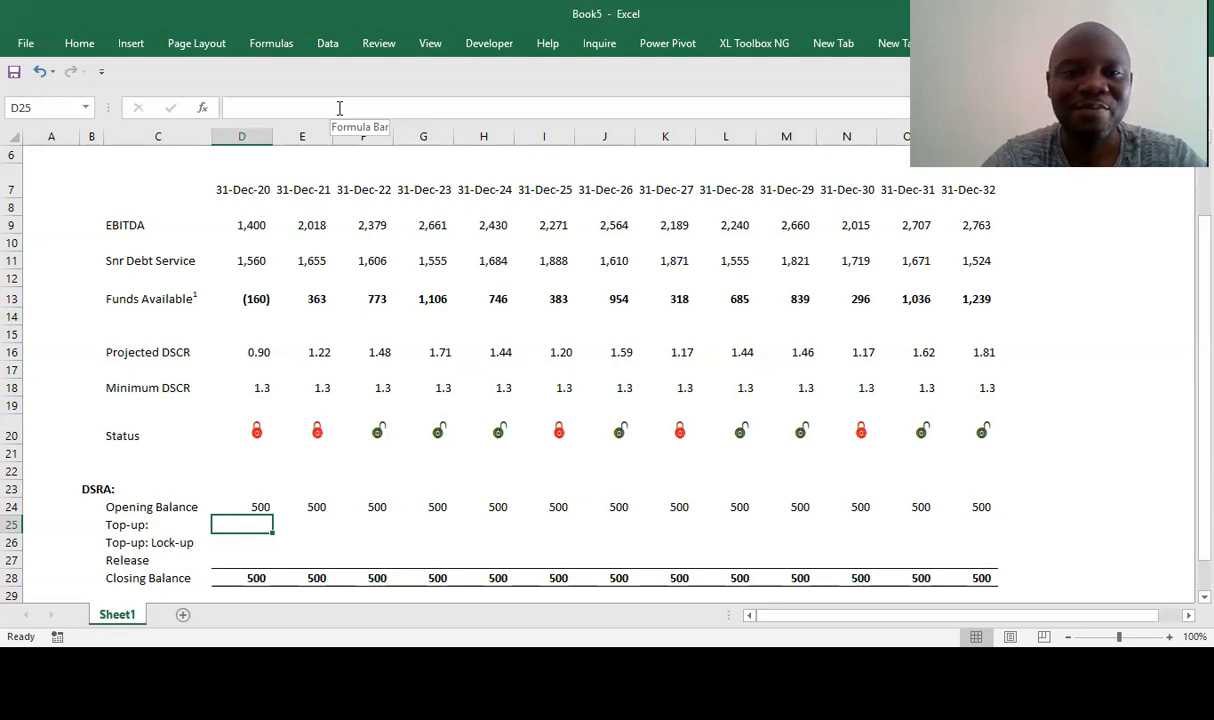
{"action": "type", "text": "="}
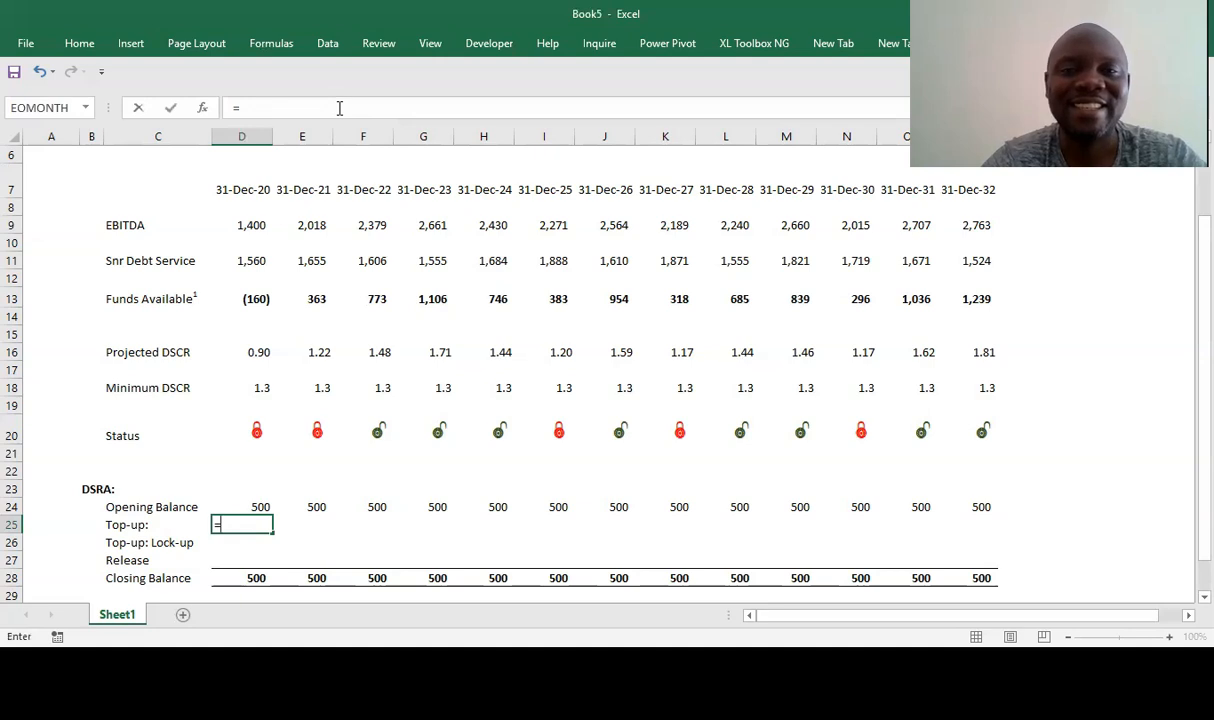
{"action": "type", "text": "m"}
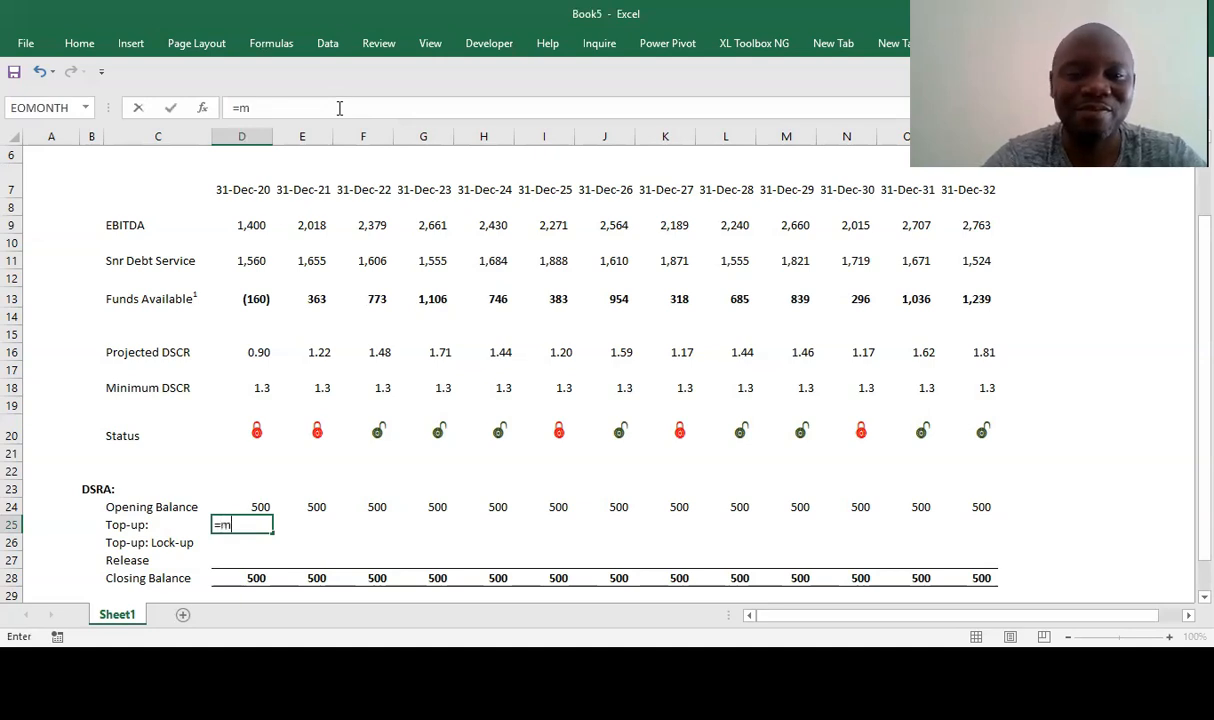
{"action": "type", "text": "in"}
{"action": "key", "text": "Tab"}
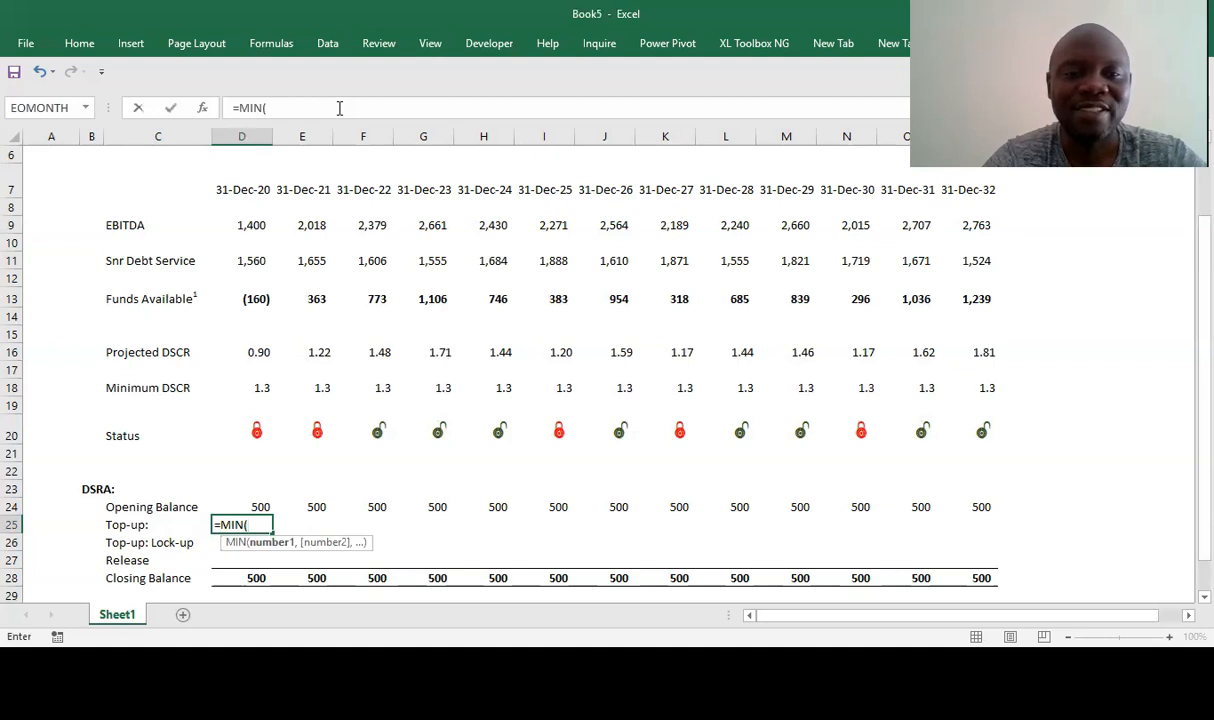
{"action": "key", "text": "Escape"}
- Enter =MIN(D13,0) in D27 as the first period's DSRA Release
{"action": "key", "text": "Down"}
{"action": "key", "text": "Down"}
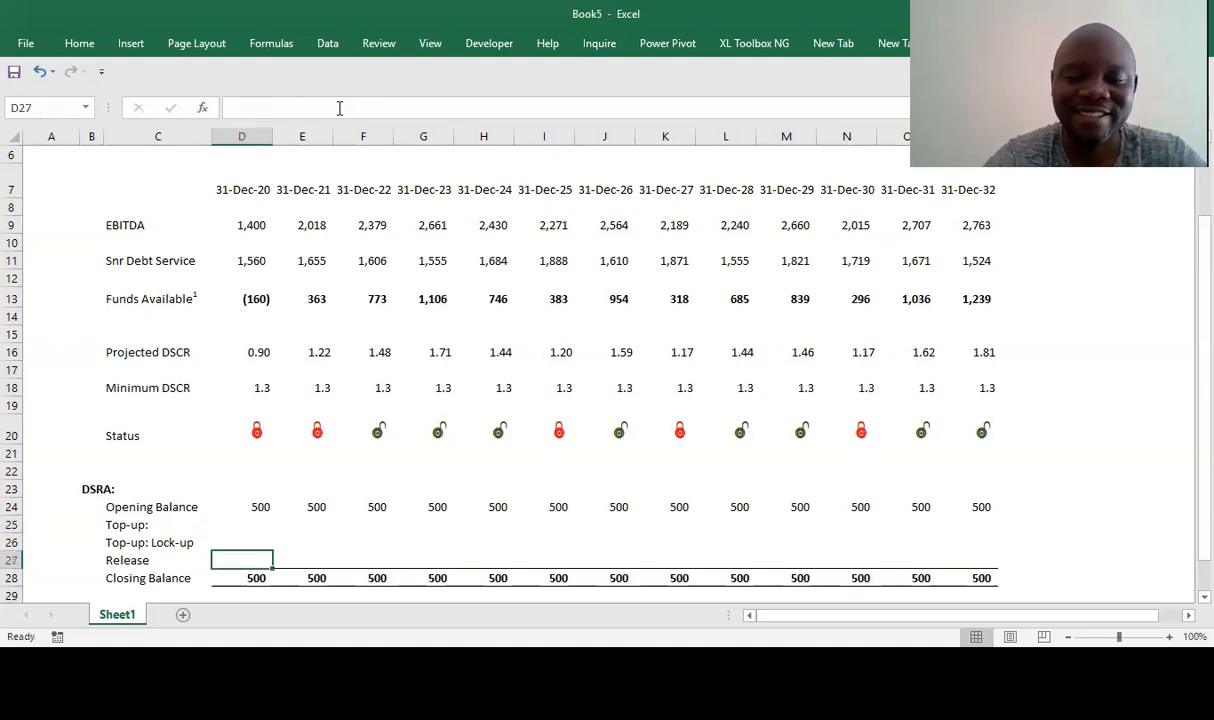
{"action": "type", "text": "=min"}
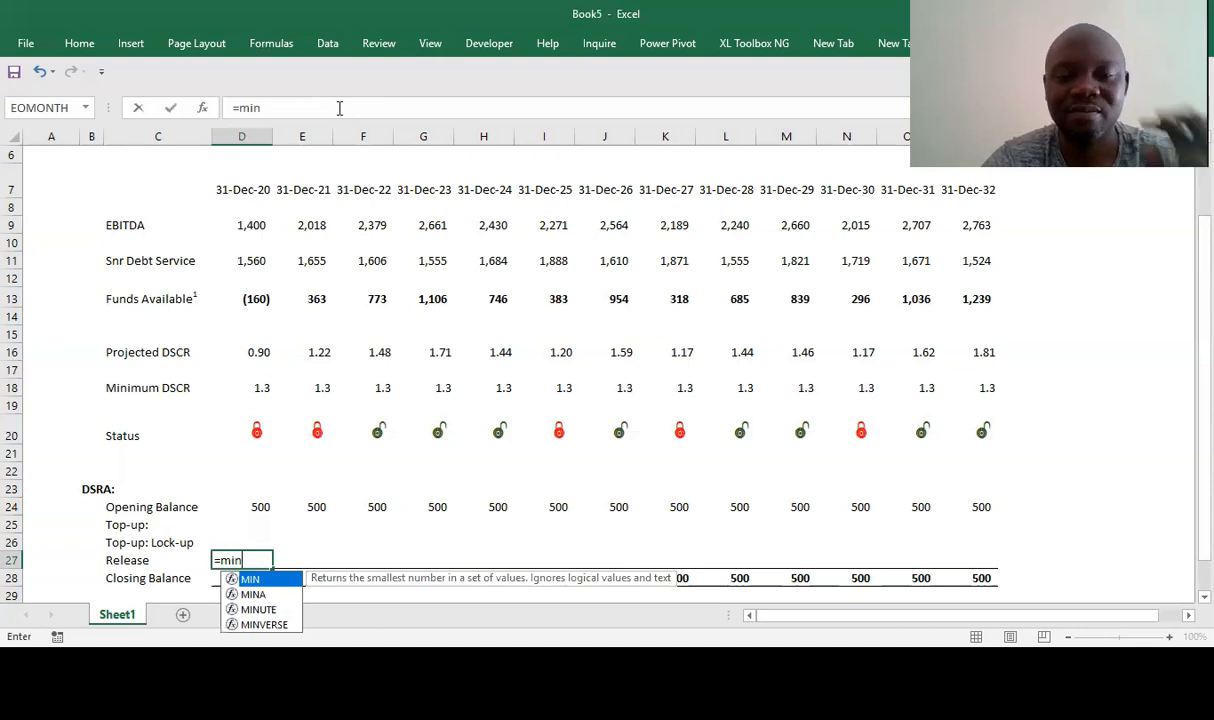
{"action": "key", "text": "Tab"}
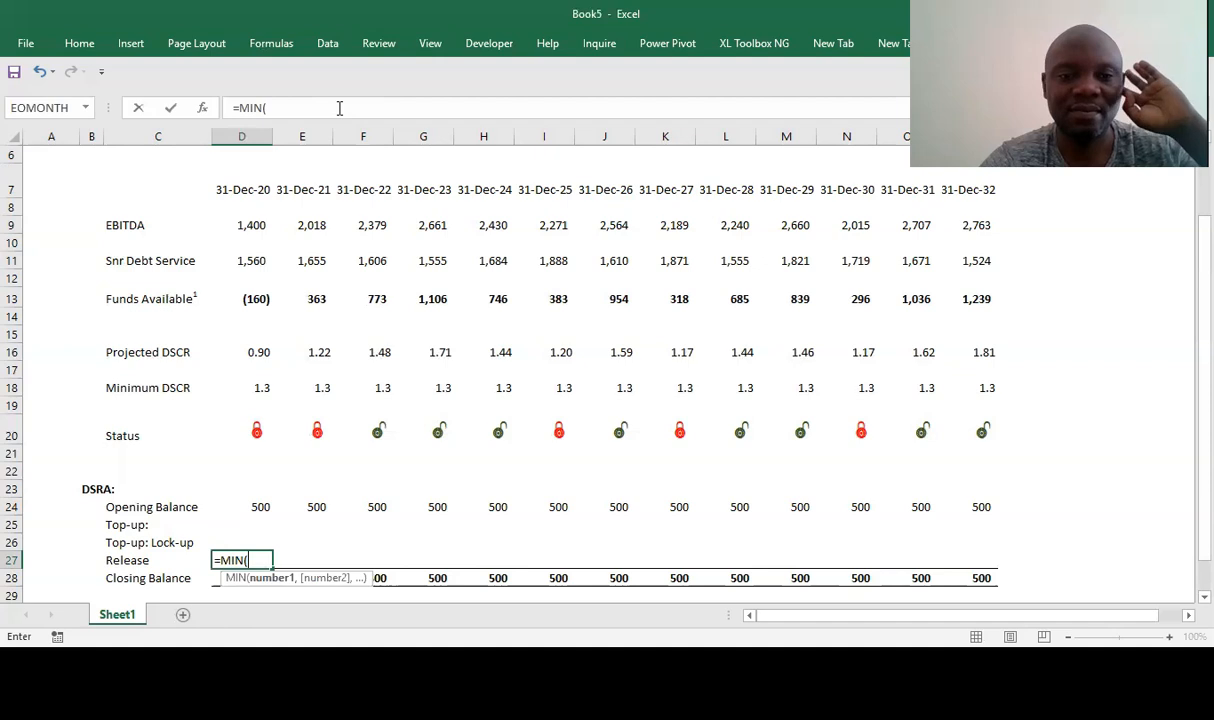
{"action": "left_click", "coordinate": [257, 298]}
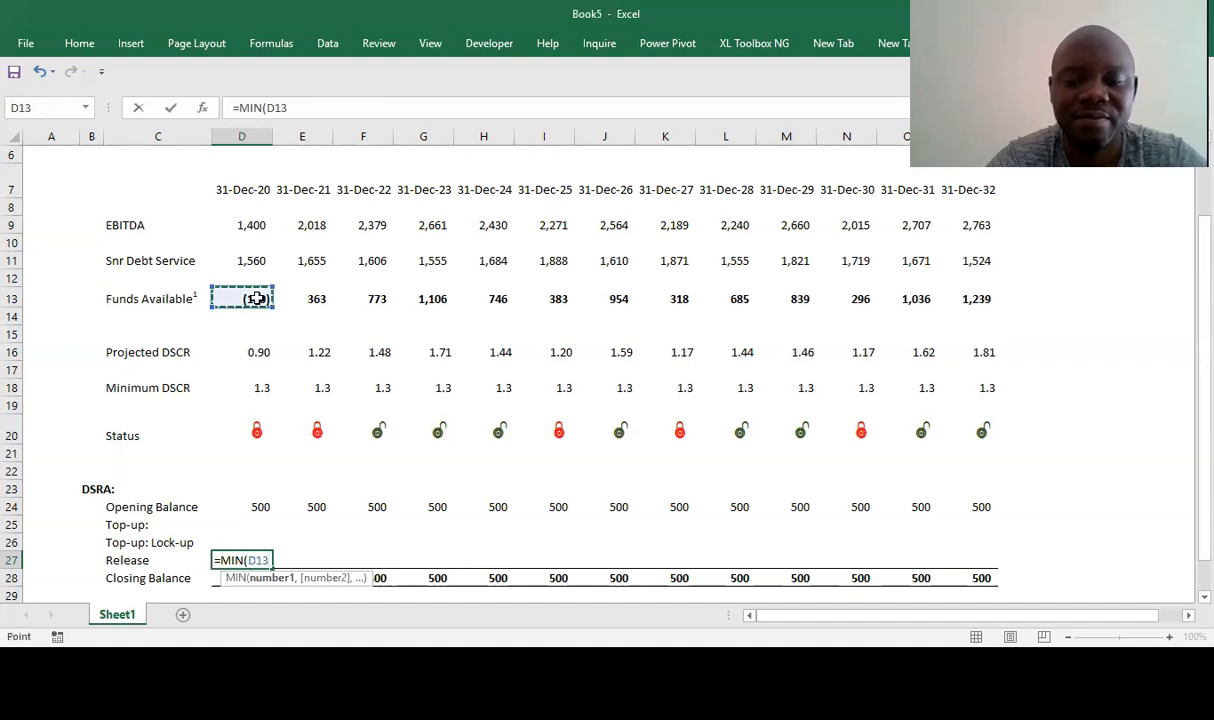
{"action": "type", "text": ",0)"}
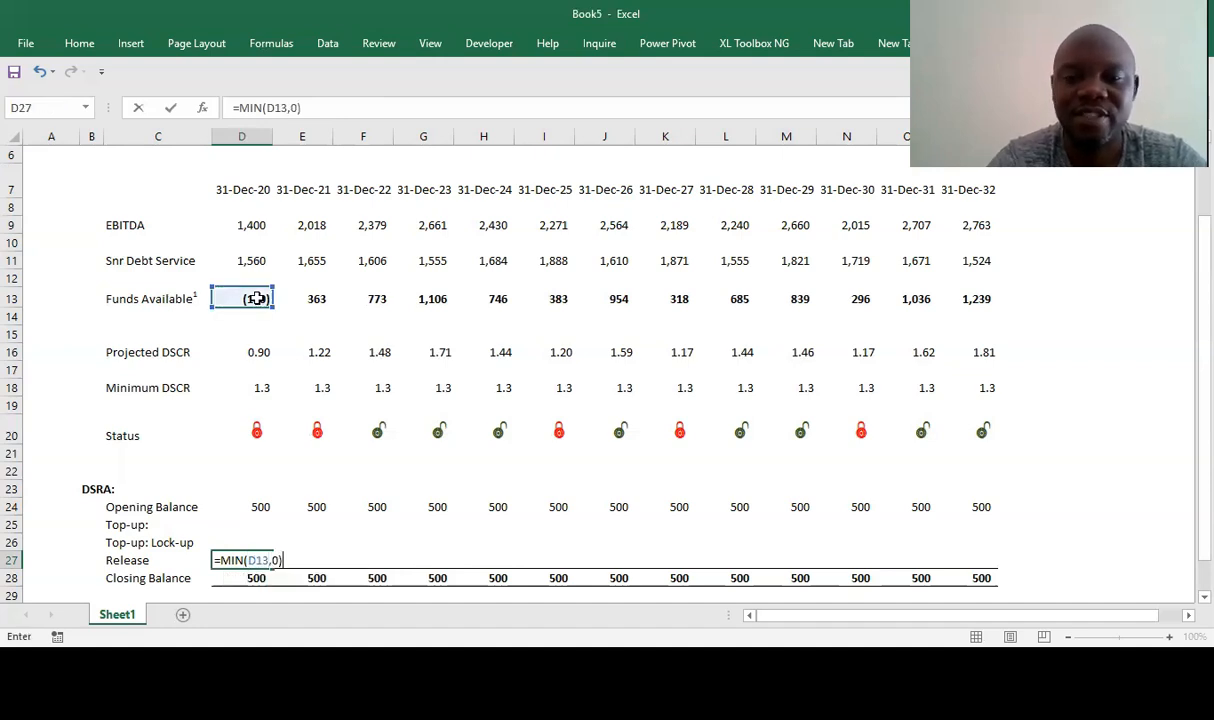
{"action": "key", "text": "Return"}
{"action": "key", "text": "Up"}
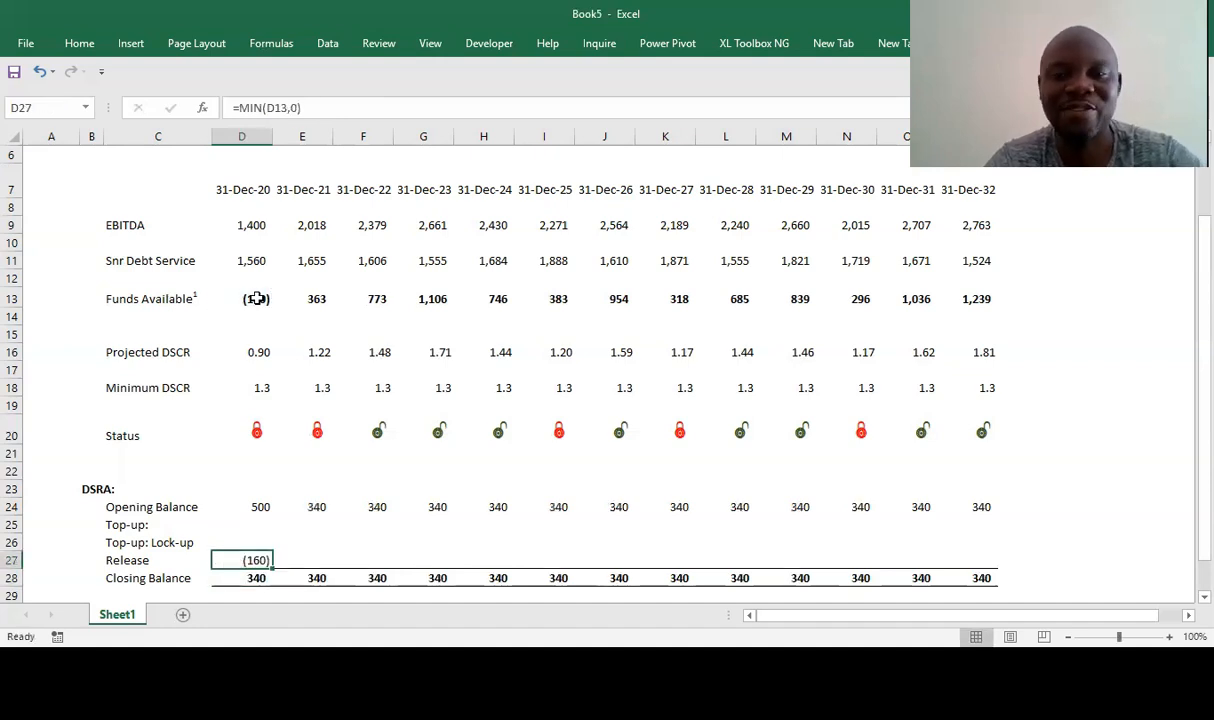
- Copy the Release formula from D27 across the remaining periods, E27 to P27
{"action": "key", "text": "ctrl+c"}
{"action": "key", "text": "Right"}
{"action": "key", "text": "shift+Right"}
{"action": "key", "text": "shift+Right"}
{"action": "key", "text": "shift+Right"}
{"action": "key", "text": "shift+Right"}
{"action": "key", "text": "shift+Right"}
{"action": "key", "text": "shift+Right"}
{"action": "key", "text": "shift+Right"}
{"action": "key", "text": "shift+Right"}
{"action": "key", "text": "shift+Right"}
{"action": "key", "text": "shift+Right"}
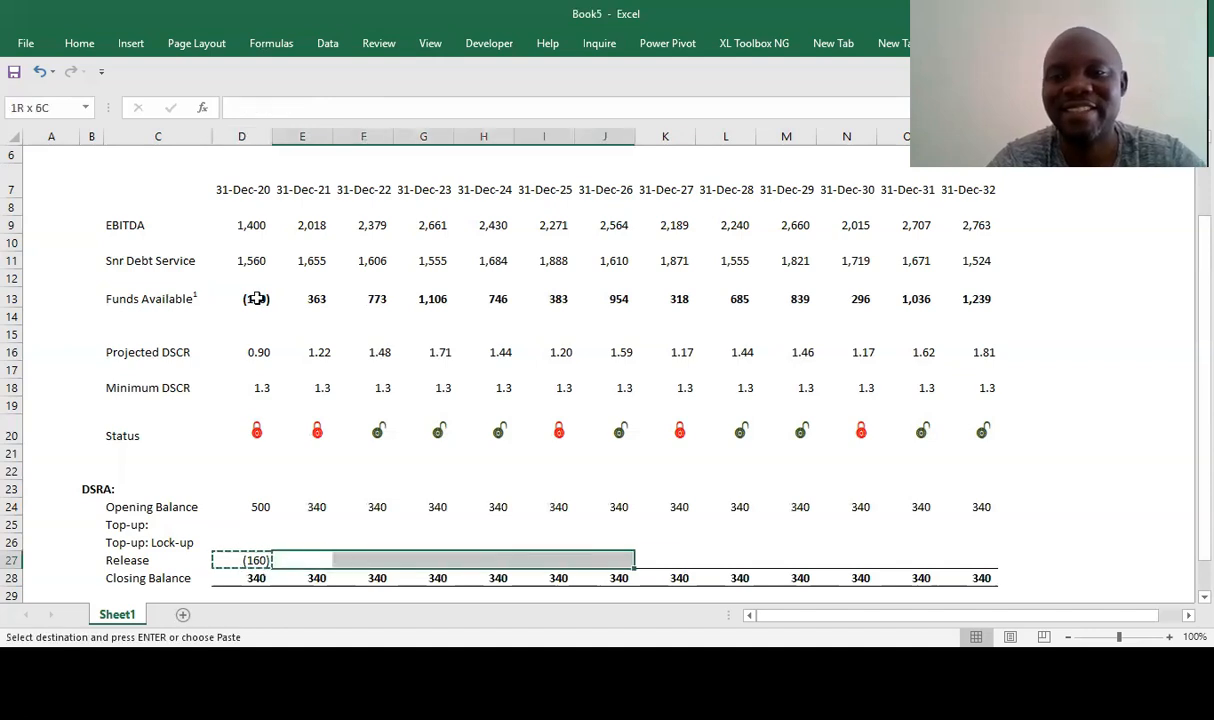
{"action": "key", "text": "shift+Right"}
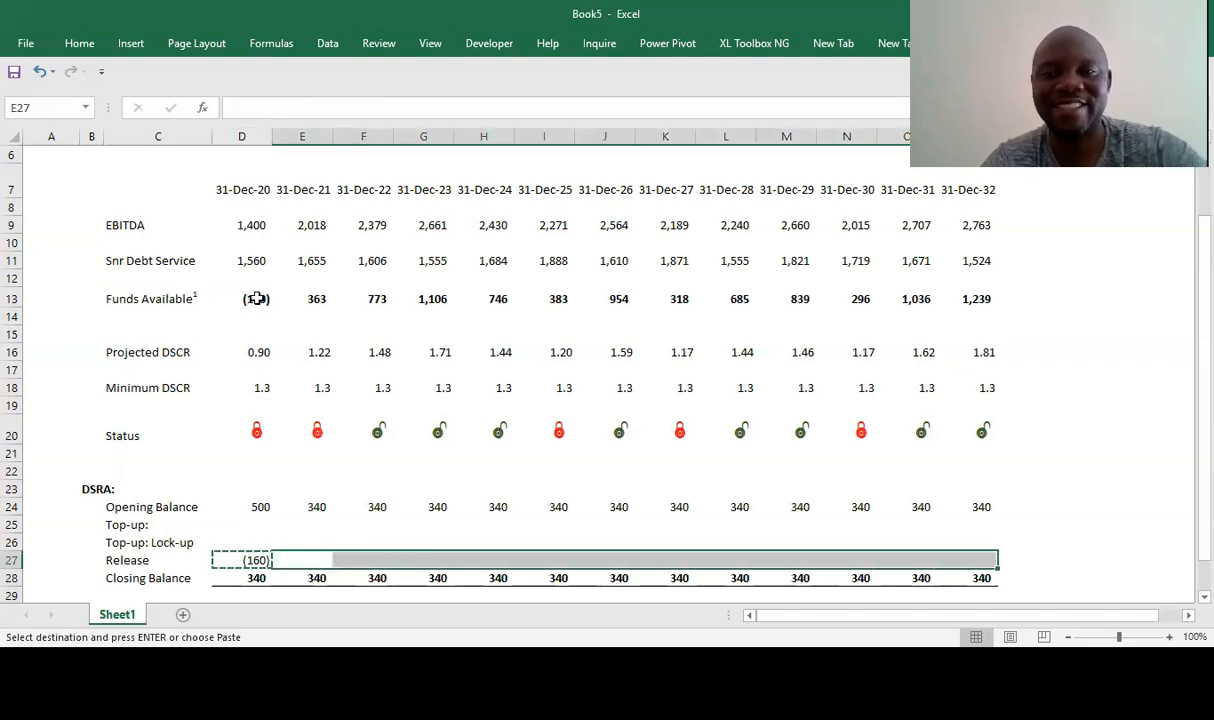
{"action": "key", "text": "ctrl+v"}
- Review the copied Release formulas and trace column D between Funds Available in D13 and the DSRA balances
{"action": "key", "text": "Left"}
{"action": "key", "text": "Left"}
{"action": "key", "text": "Left"}
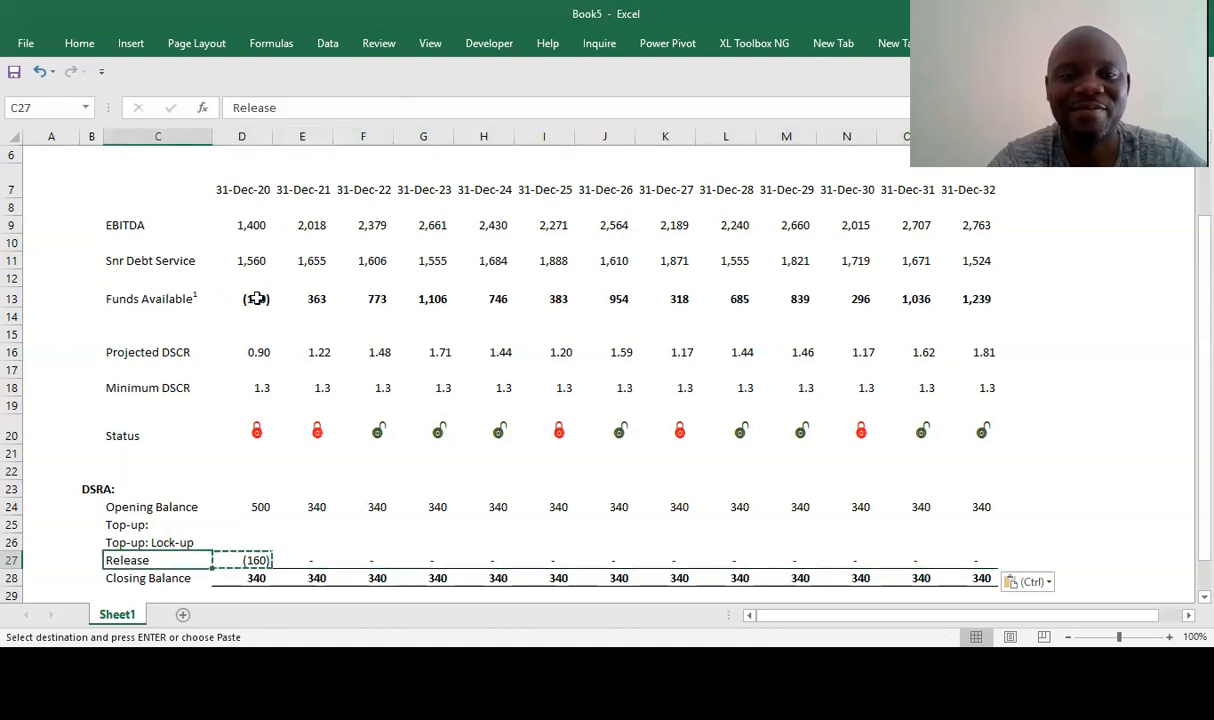
{"action": "key", "text": "Right"}
{"action": "key", "text": "Right"}
{"action": "key", "text": "Right"}
{"action": "key", "text": "Right"}
{"action": "key", "text": "Left"}
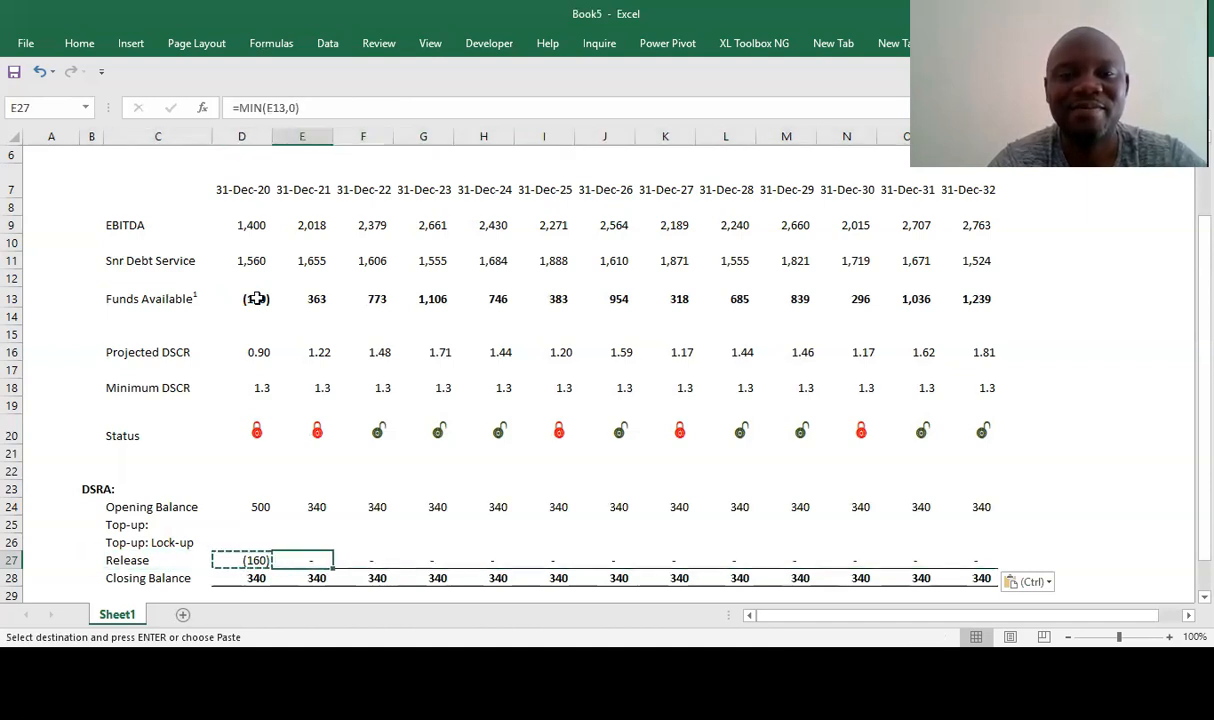
{"action": "key", "text": "Left"}
{"action": "key", "text": "Up"}
{"action": "key", "text": "Up"}
{"action": "key", "text": "Up"}
{"action": "key", "text": "Up"}
{"action": "key", "text": "Up"}
{"action": "key", "text": "Up"}
{"action": "key", "text": "Up"}
{"action": "key", "text": "Up"}
{"action": "key", "text": "Up"}
{"action": "key", "text": "Up"}
{"action": "key", "text": "Up"}
{"action": "key", "text": "Up"}
{"action": "key", "text": "Up"}
{"action": "key", "text": "Up"}
{"action": "key", "text": "Up"}
{"action": "key", "text": "Up"}
{"action": "key", "text": "Up"}
{"action": "key", "text": "Up"}
{"action": "key", "text": "Up"}
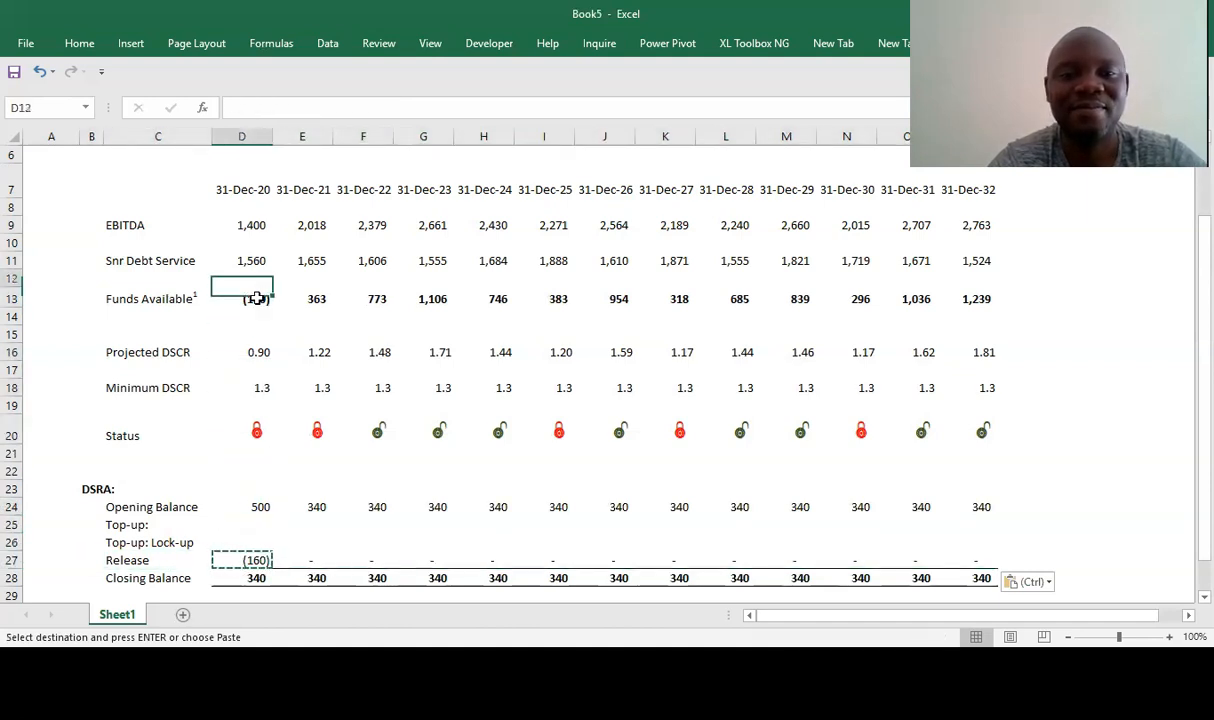
{"action": "key", "text": "Down"}
{"action": "key", "text": "Down"}
{"action": "key", "text": "Down"}
{"action": "key", "text": "Down"}
{"action": "key", "text": "Down"}
{"action": "key", "text": "Down"}
{"action": "key", "text": "Down"}
{"action": "key", "text": "Down"}
{"action": "key", "text": "Down"}
{"action": "key", "text": "Down"}
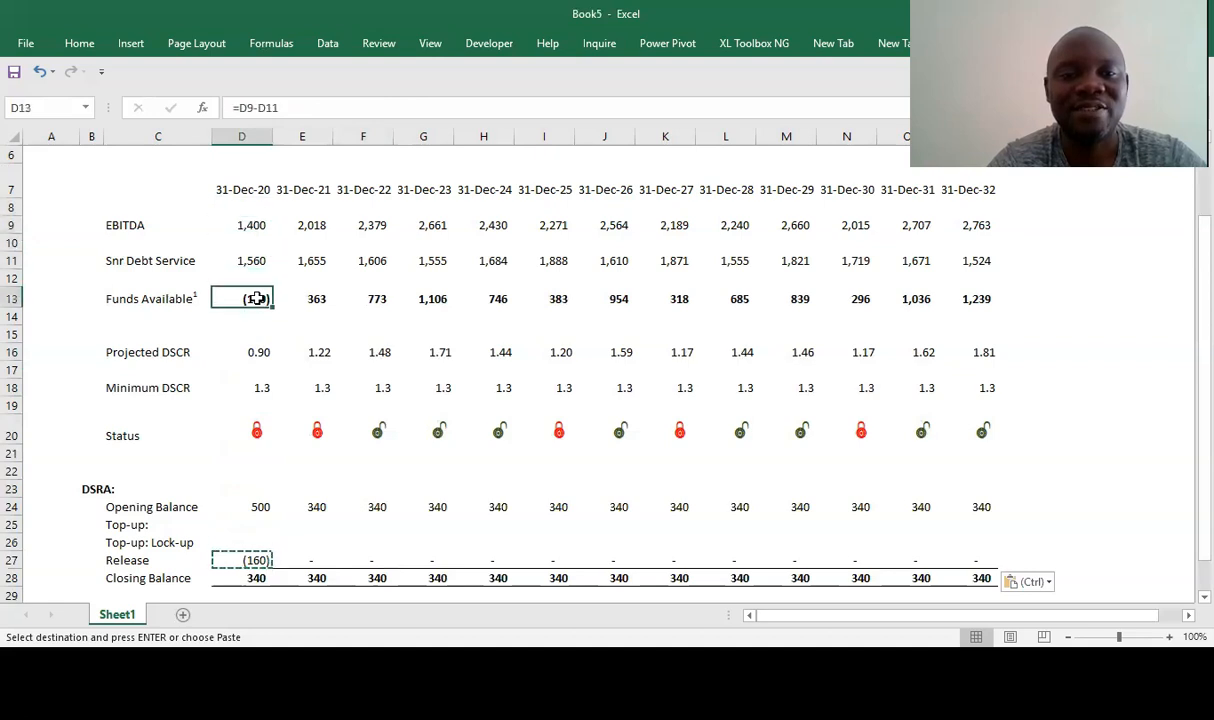
{"action": "key", "text": "Down"}
{"action": "key", "text": "Down"}
{"action": "key", "text": "Down"}
{"action": "key", "text": "Down"}
{"action": "key", "text": "Down"}
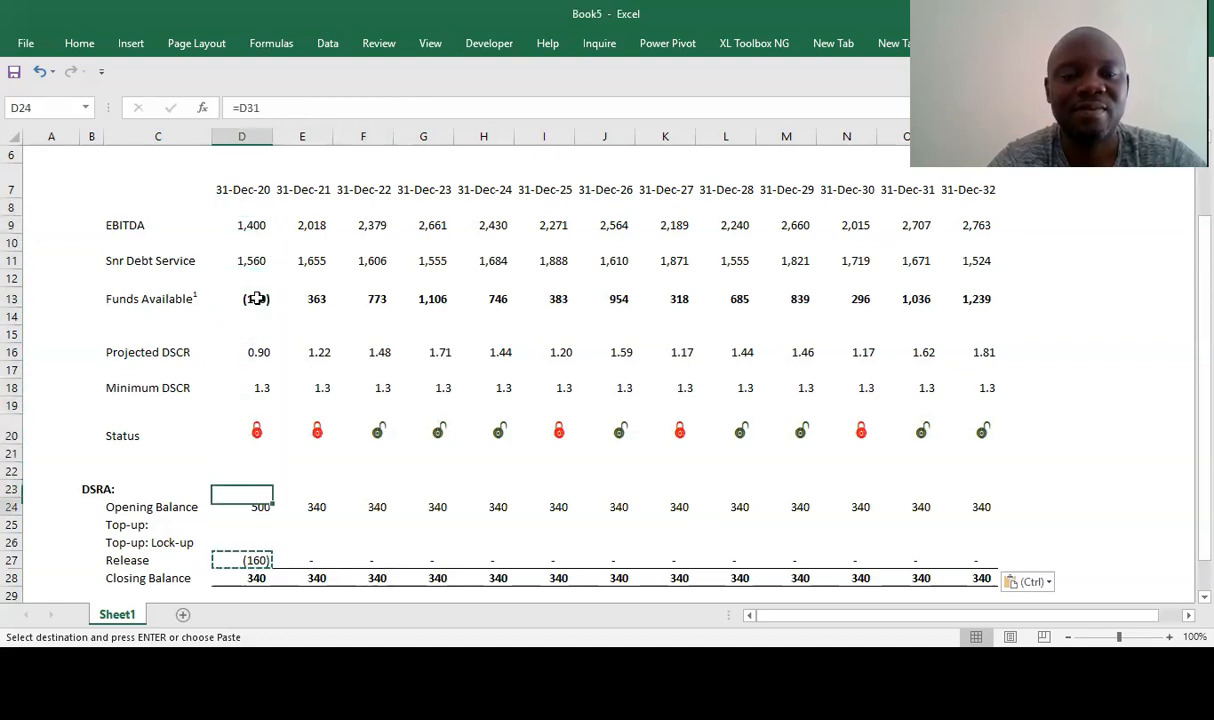
{"action": "key", "text": "Up"}
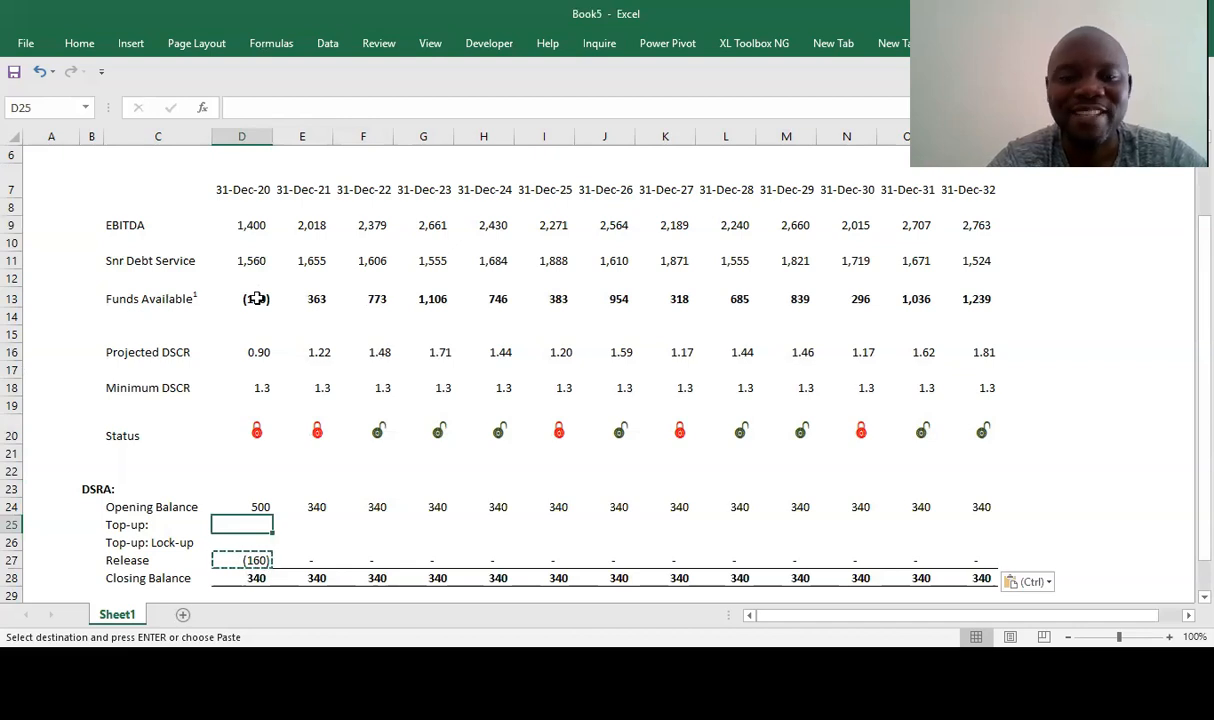
- Compare the first period's Top-up, Release and Closing Balance rows, and look along the empty Top-up row to G25
{"action": "key", "text": "Down"}
{"action": "key", "text": "Down"}
{"action": "key", "text": "Down"}
{"action": "key", "text": "Up"}
{"action": "key", "text": "Up"}
{"action": "key", "text": "Up"}
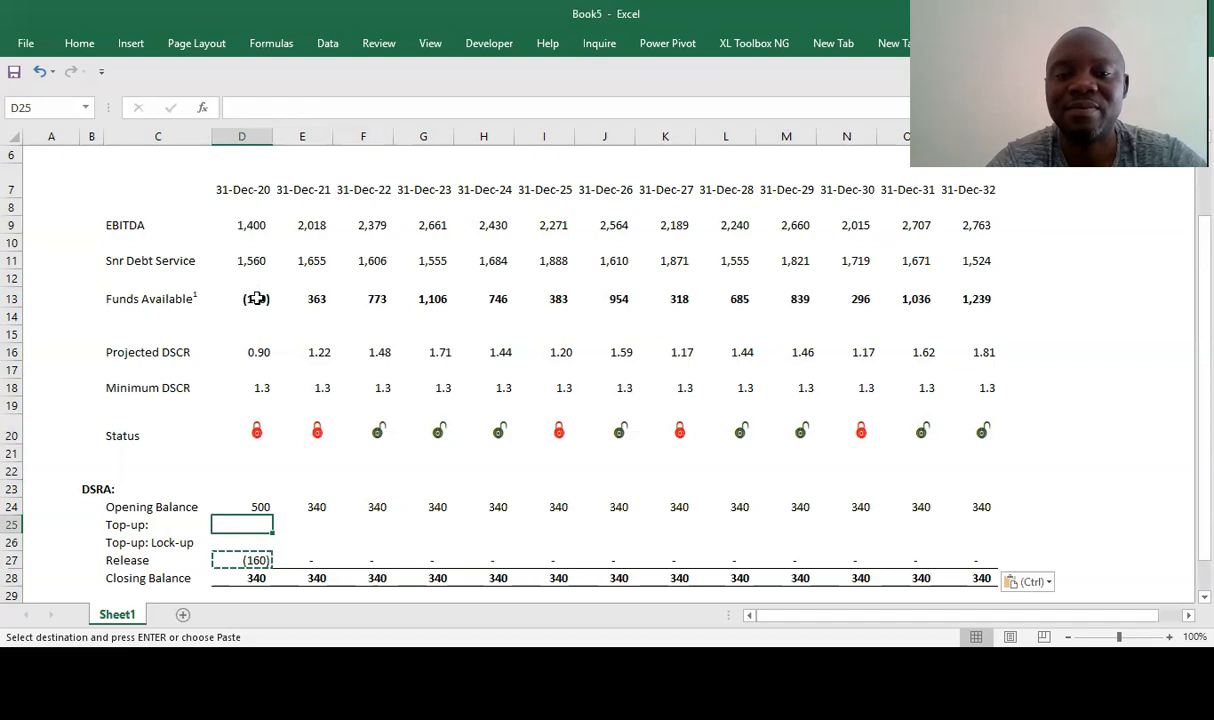
{"action": "key", "text": "Right"}
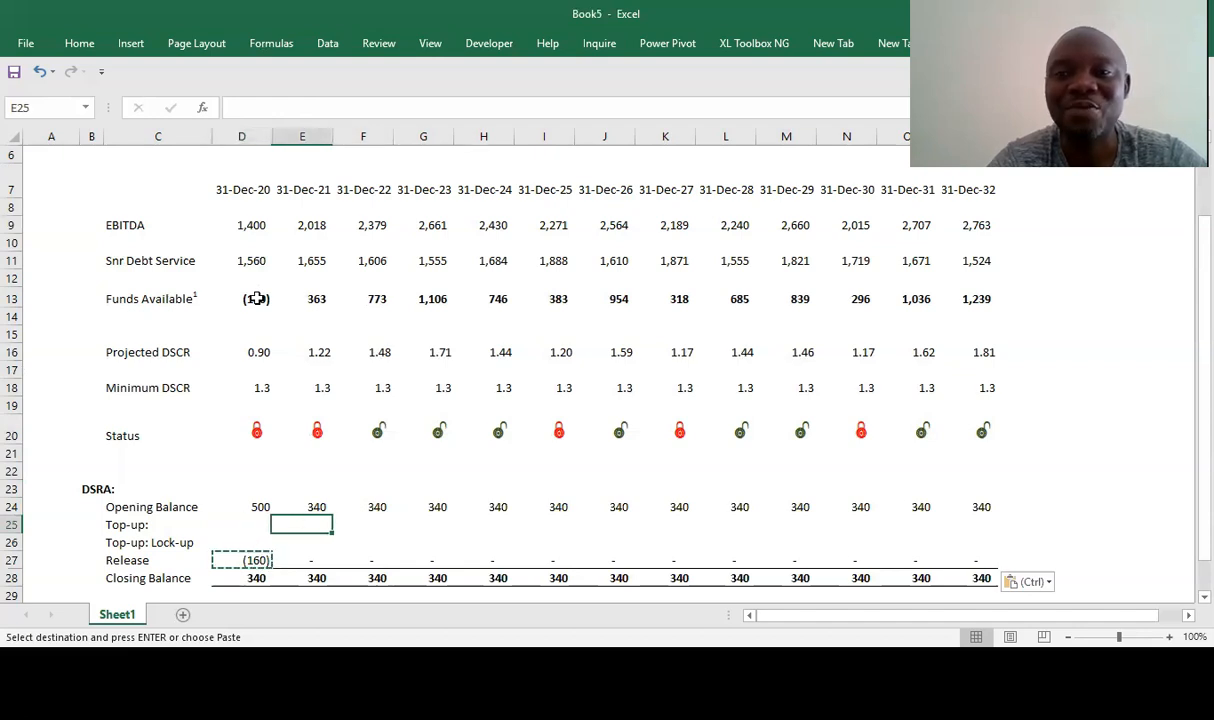
{"action": "key", "text": "Right"}
{"action": "key", "text": "Right"}
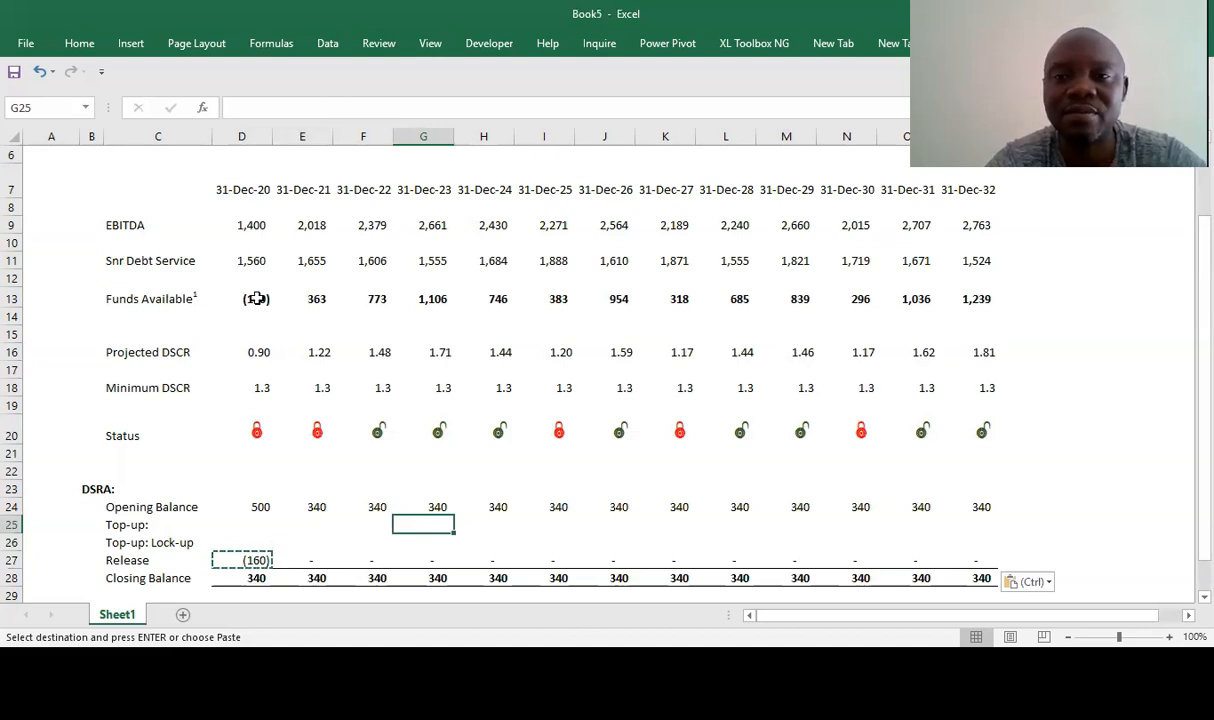
{"action": "key", "text": "Left"}
{"action": "key", "text": "Left"}
{"action": "key", "text": "Left"}
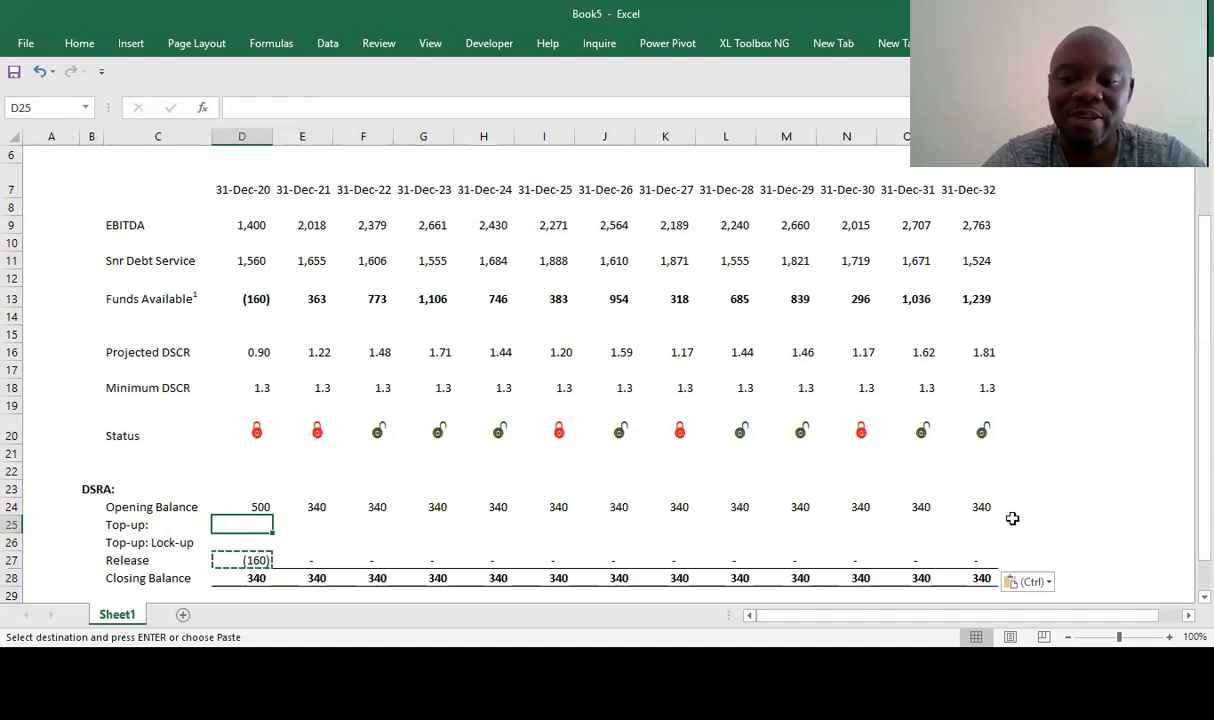
- Enter =MAX(D13,0) in D25 as the first period's DSRA Top-up
{"action": "type", "text": "="}
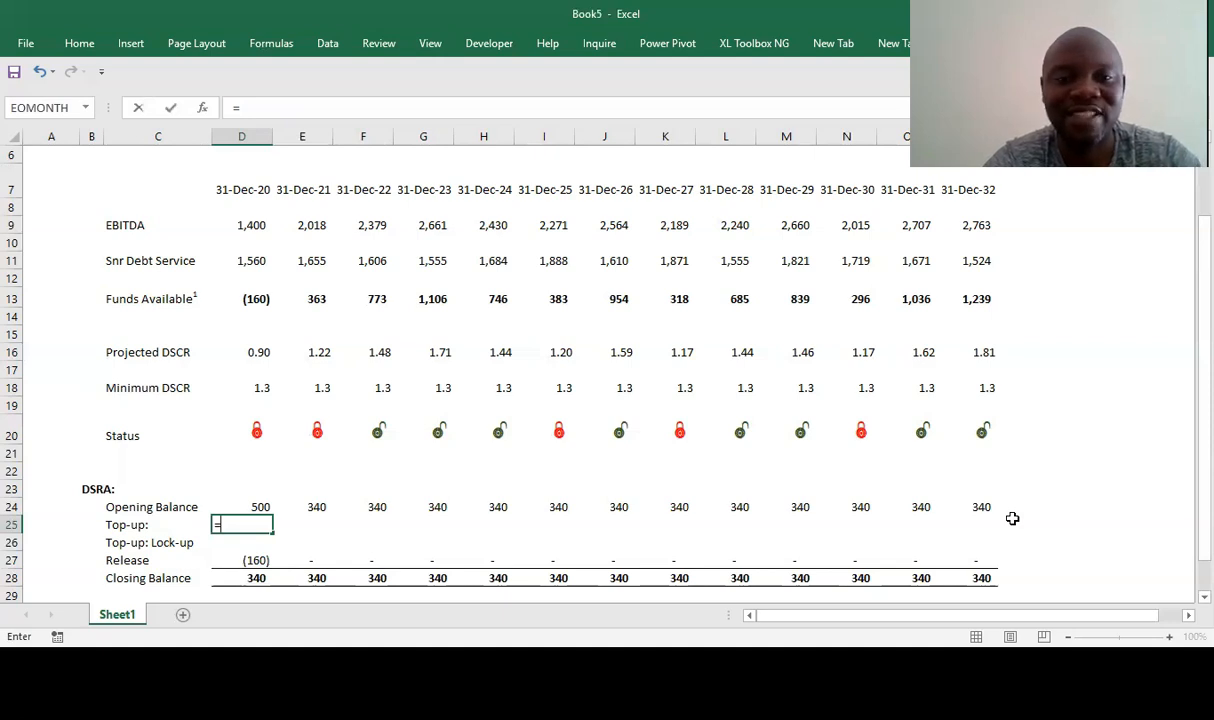
{"action": "type", "text": "max("}
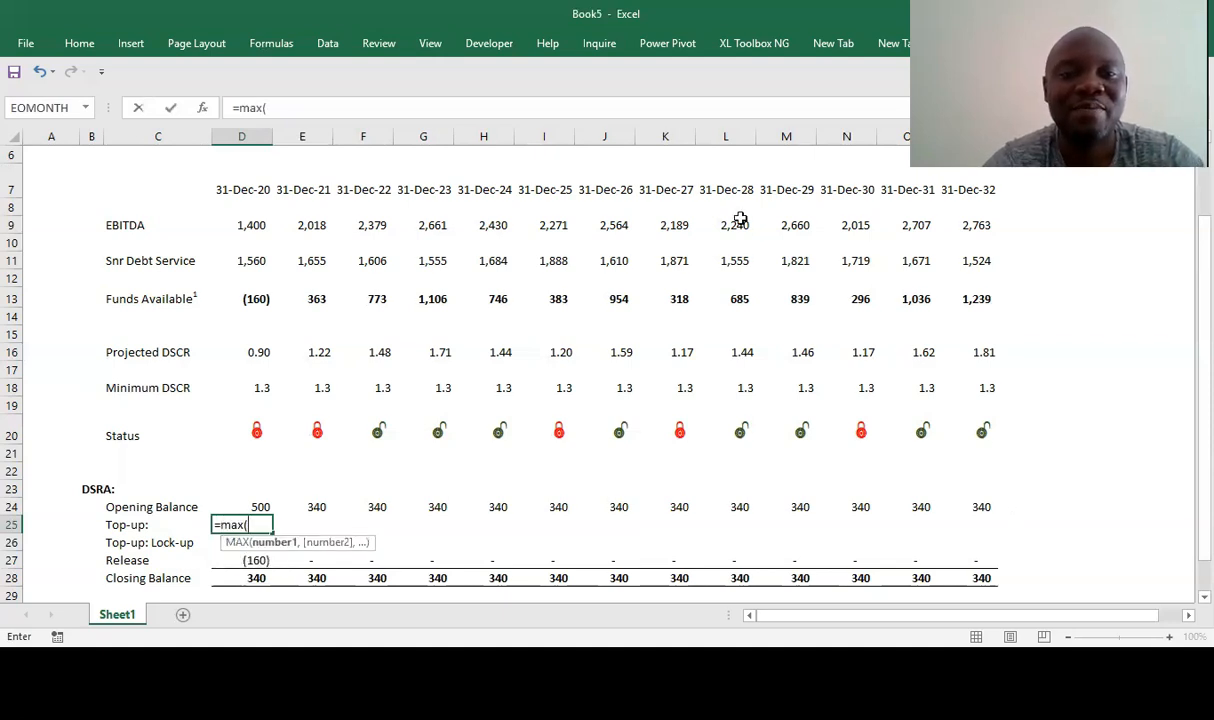
{"action": "left_click", "coordinate": [254, 299]}
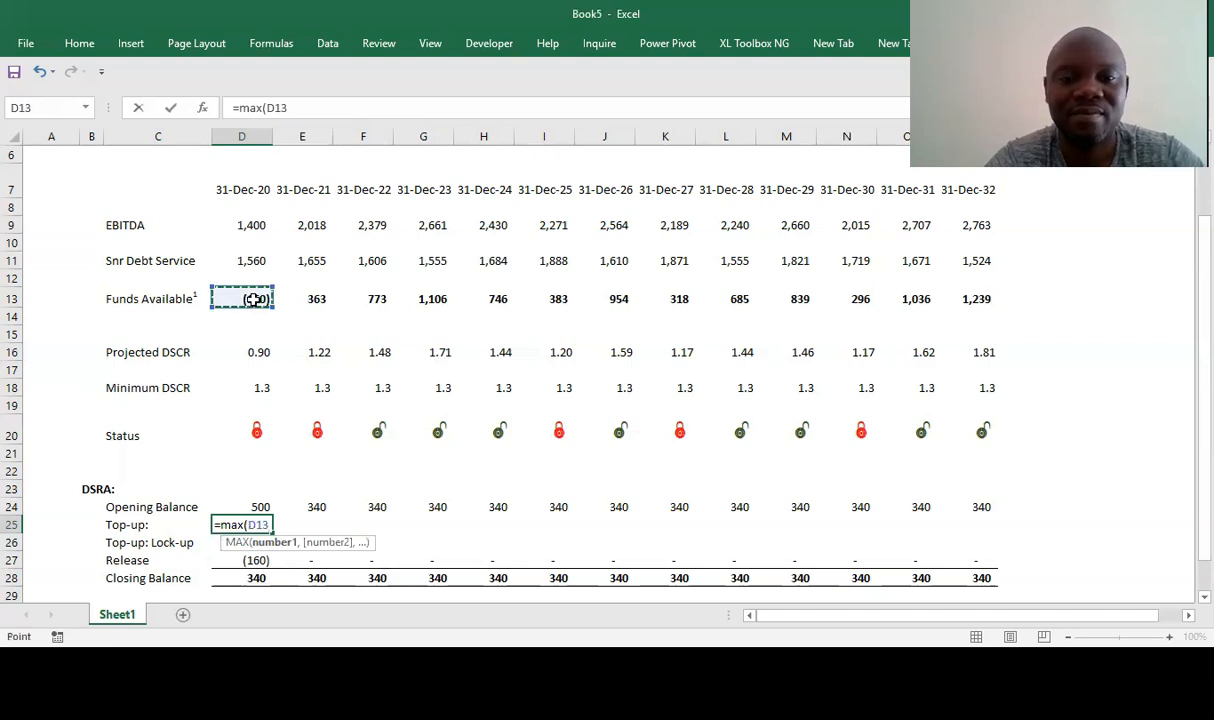
{"action": "type", "text": ","}
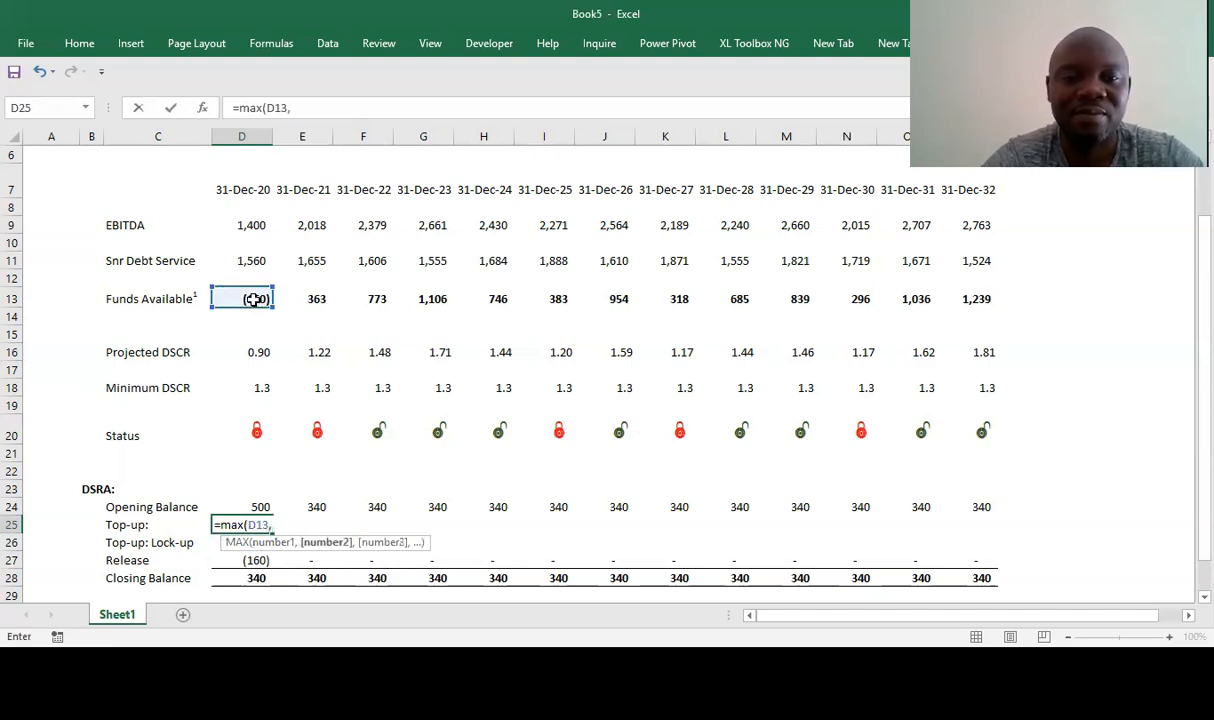
{"action": "type", "text": "0)"}
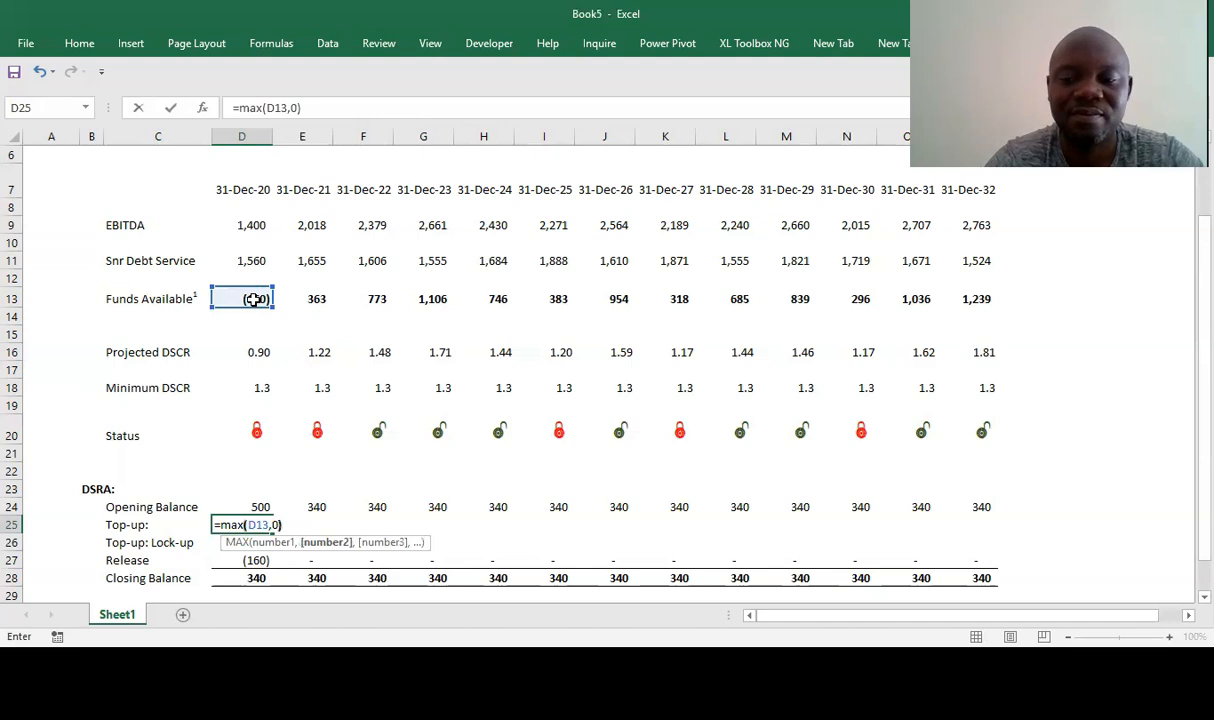
{"action": "key", "text": "Return"}
{"action": "key", "text": "Up"}
- Copy the Top-up formula from D25 across the remaining periods, E25 to P25
{"action": "key", "text": "ctrl+c"}
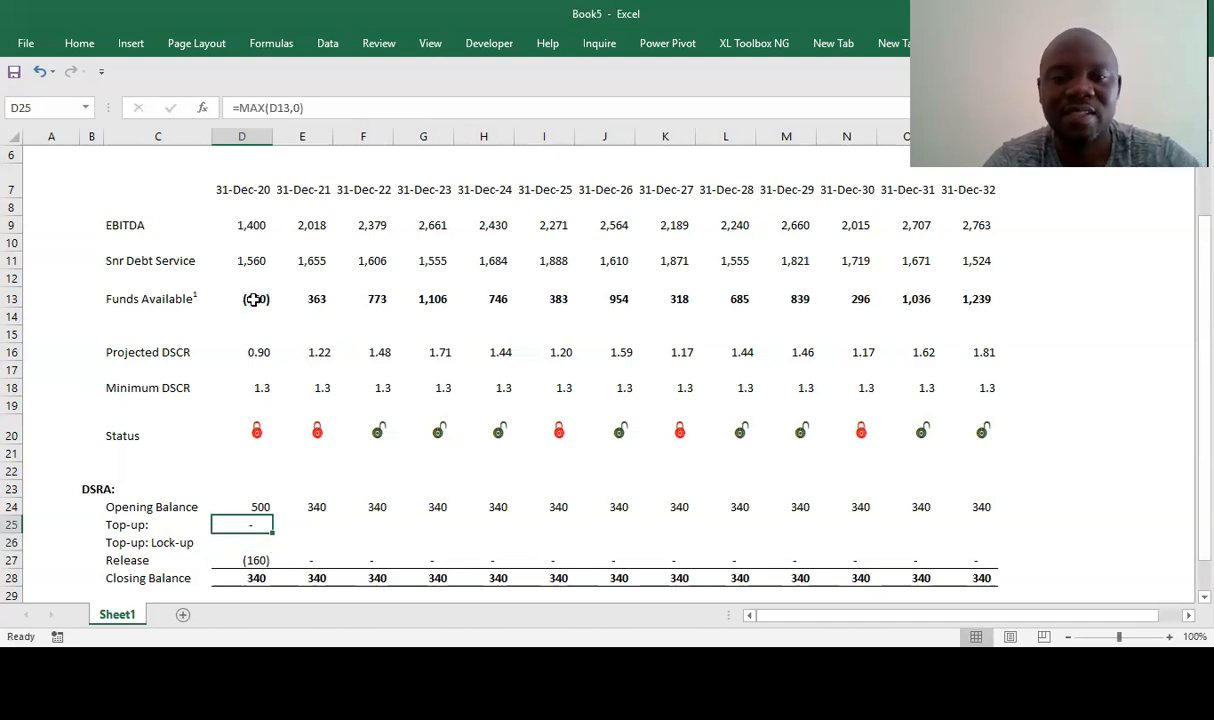
{"action": "key", "text": "Right"}
{"action": "key", "text": "shift+Right"}
{"action": "key", "text": "shift+Right"}
{"action": "key", "text": "shift+Right"}
{"action": "key", "text": "shift+Right"}
{"action": "key", "text": "shift+Right"}
{"action": "key", "text": "shift+Right"}
{"action": "key", "text": "shift+Right"}
{"action": "key", "text": "shift+Right"}
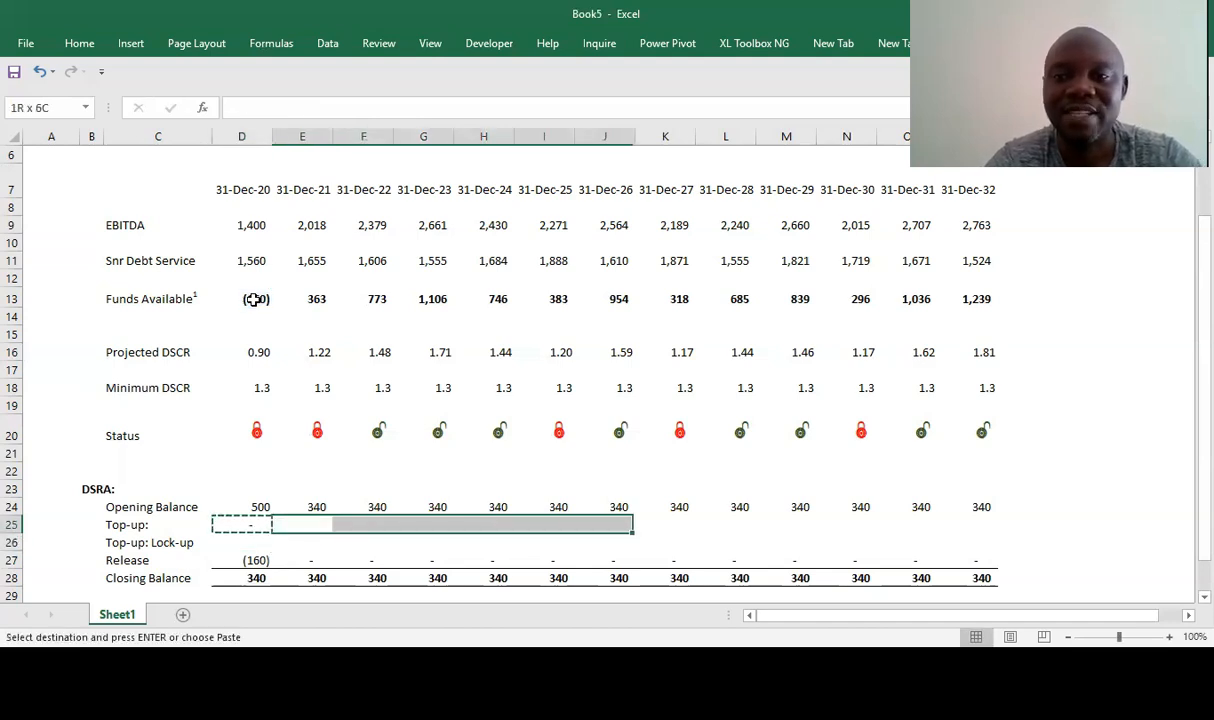
{"action": "key", "text": "shift+Right"}
{"action": "key", "text": "shift+Right"}
{"action": "key", "text": "shift+Right"}
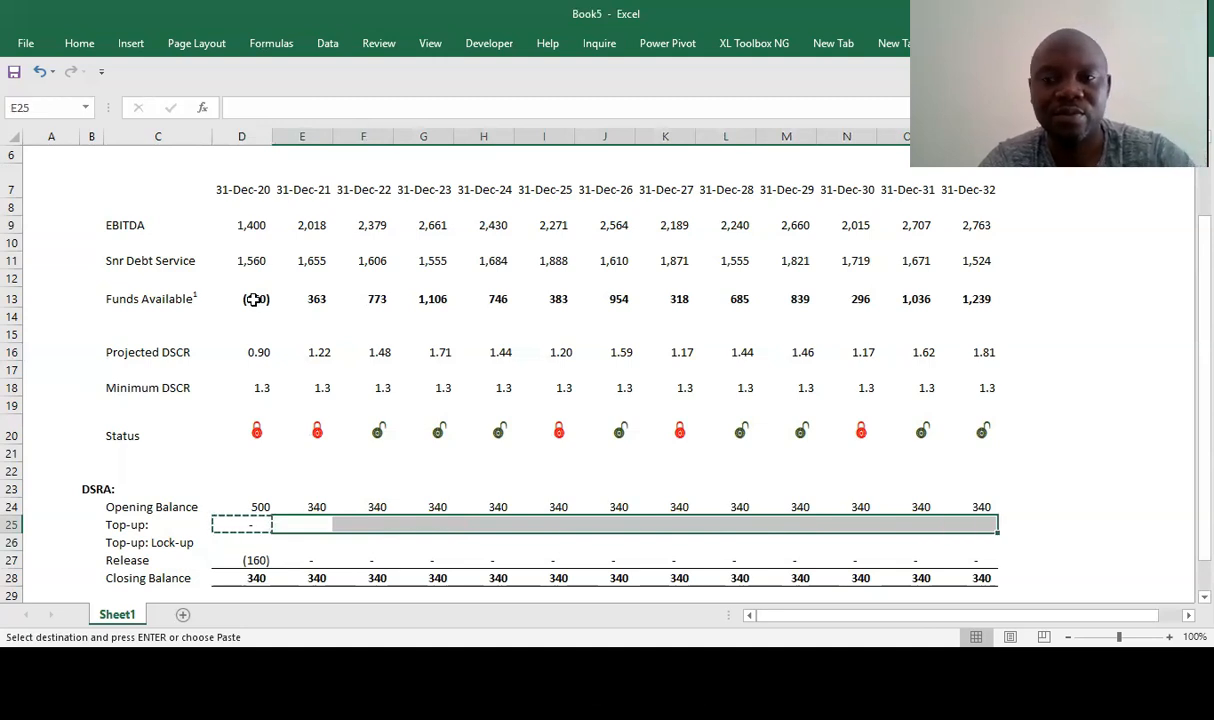
{"action": "key", "text": "ctrl+v"}
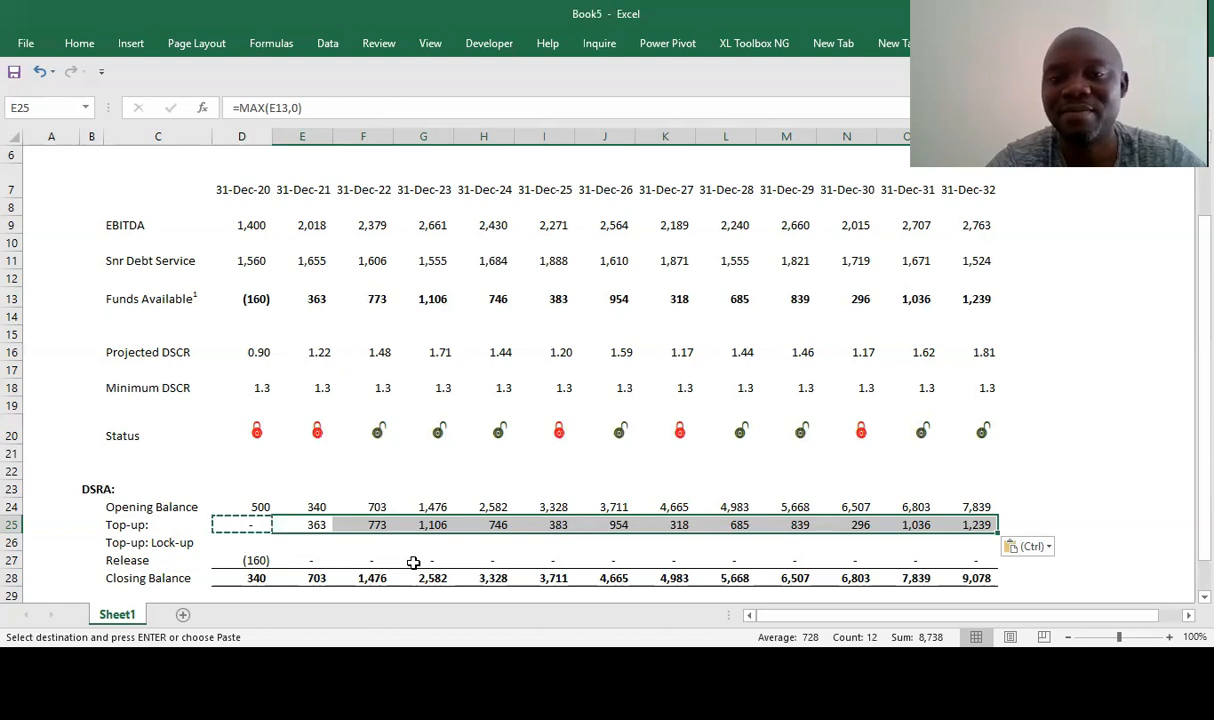
- Wrap the first period's Top-up formula in D25 in a MIN function, keeping MAX(D13,0) as its first argument
{"action": "left_click", "coordinate": [245, 528]}
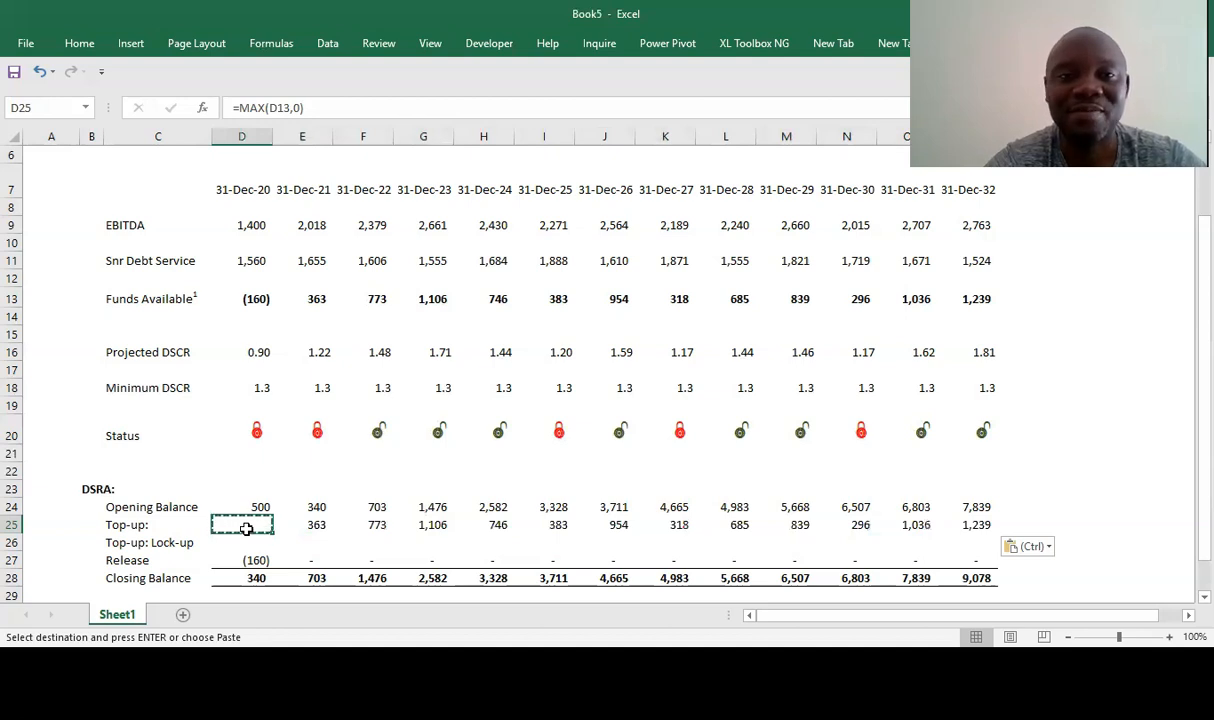
{"action": "left_click", "coordinate": [240, 110]}
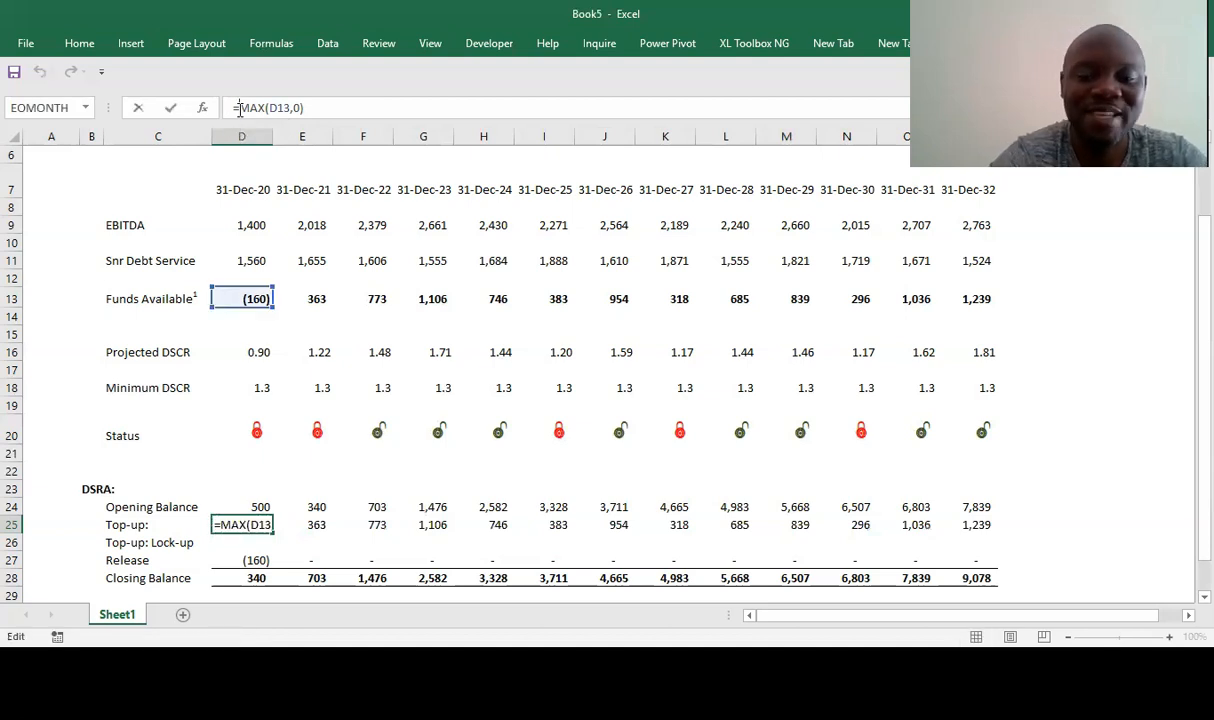
{"action": "type", "text": "MIN("}
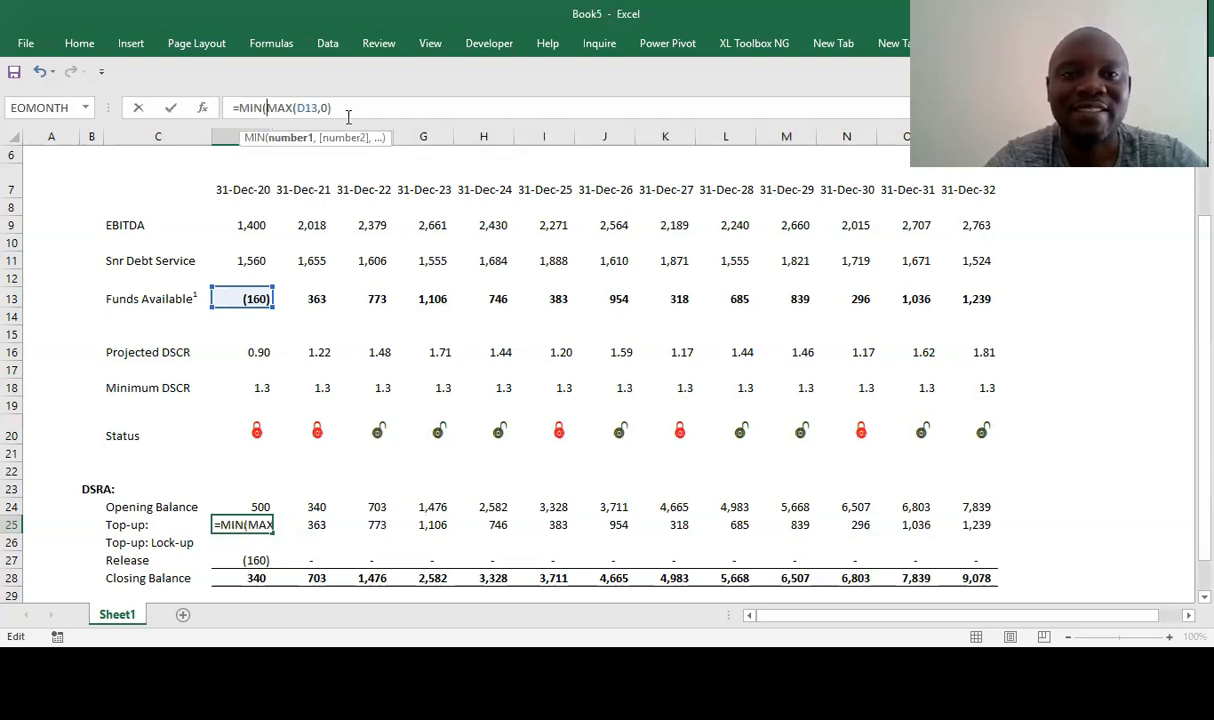
{"action": "left_click", "coordinate": [348, 117]}
{"action": "type", "text": ","}
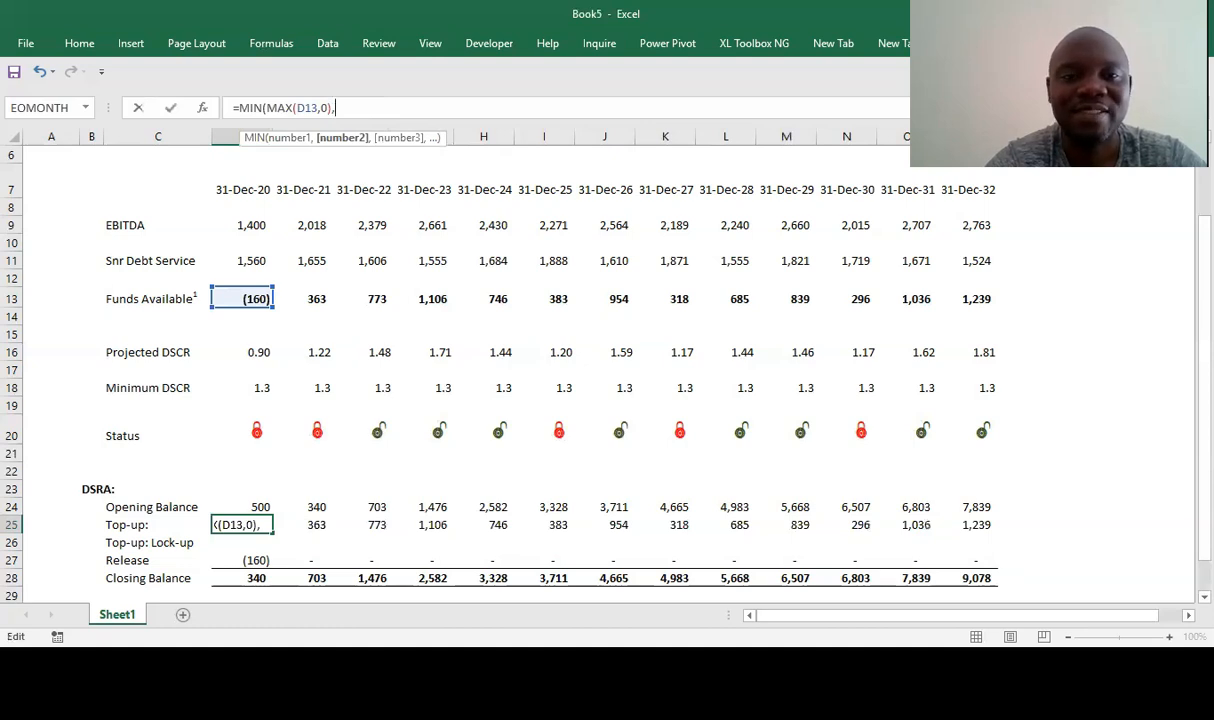
- Complete the D25 Top-up formula as =MIN(MAX(D13,0),MAX(D31-D24,0)), capping it at the shortfall against the Minimum DSRA
{"action": "scroll", "coordinate": [600, 380], "scroll_direction": "down", "scroll_amount": 1}
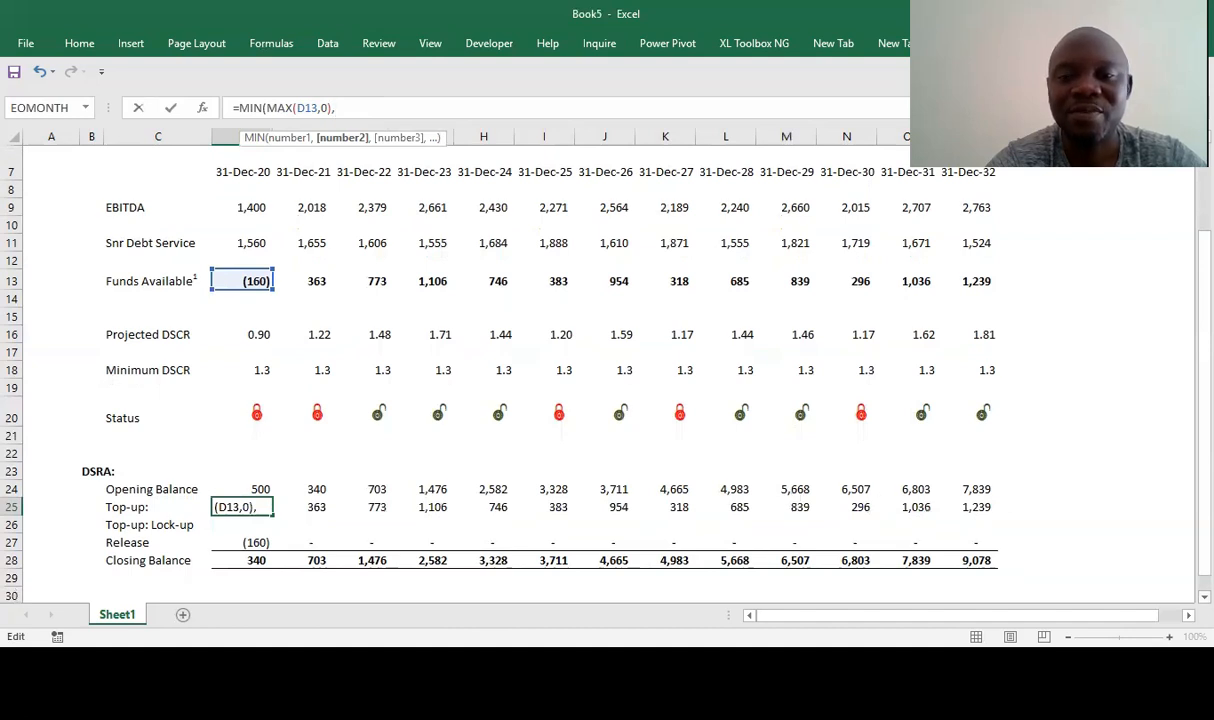
{"action": "scroll", "coordinate": [398, 566], "scroll_direction": "down", "scroll_amount": 1}
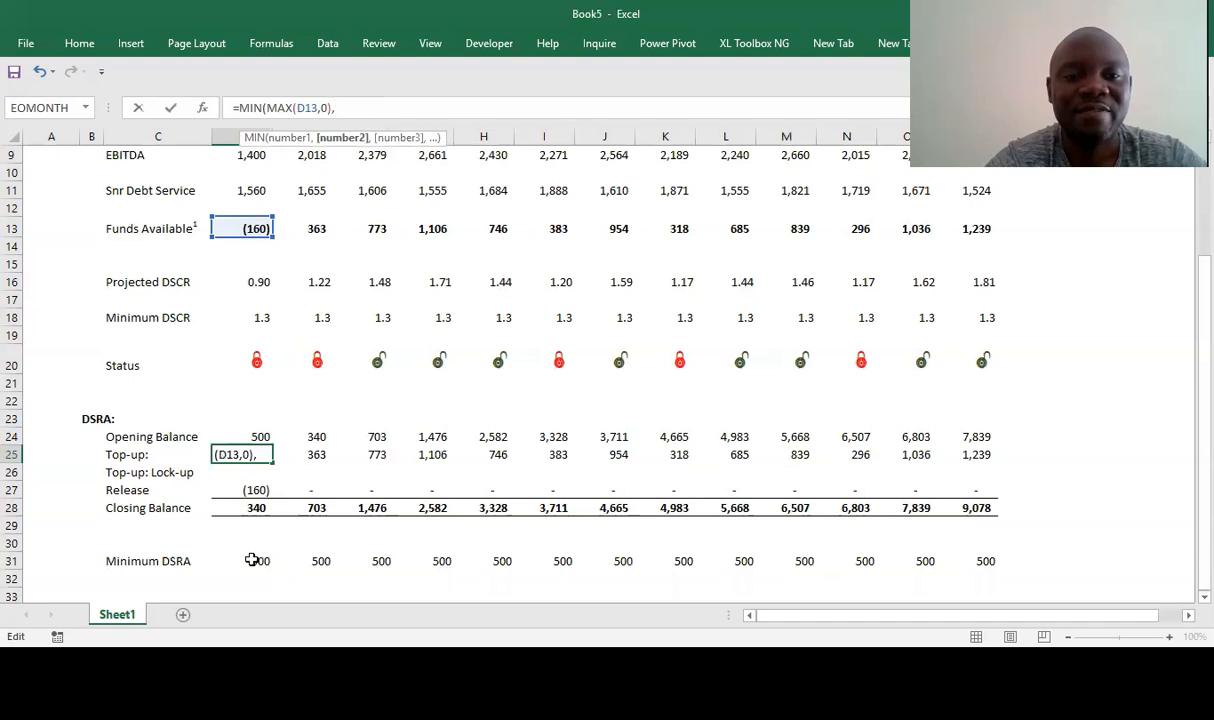
{"action": "left_click", "coordinate": [254, 561]}
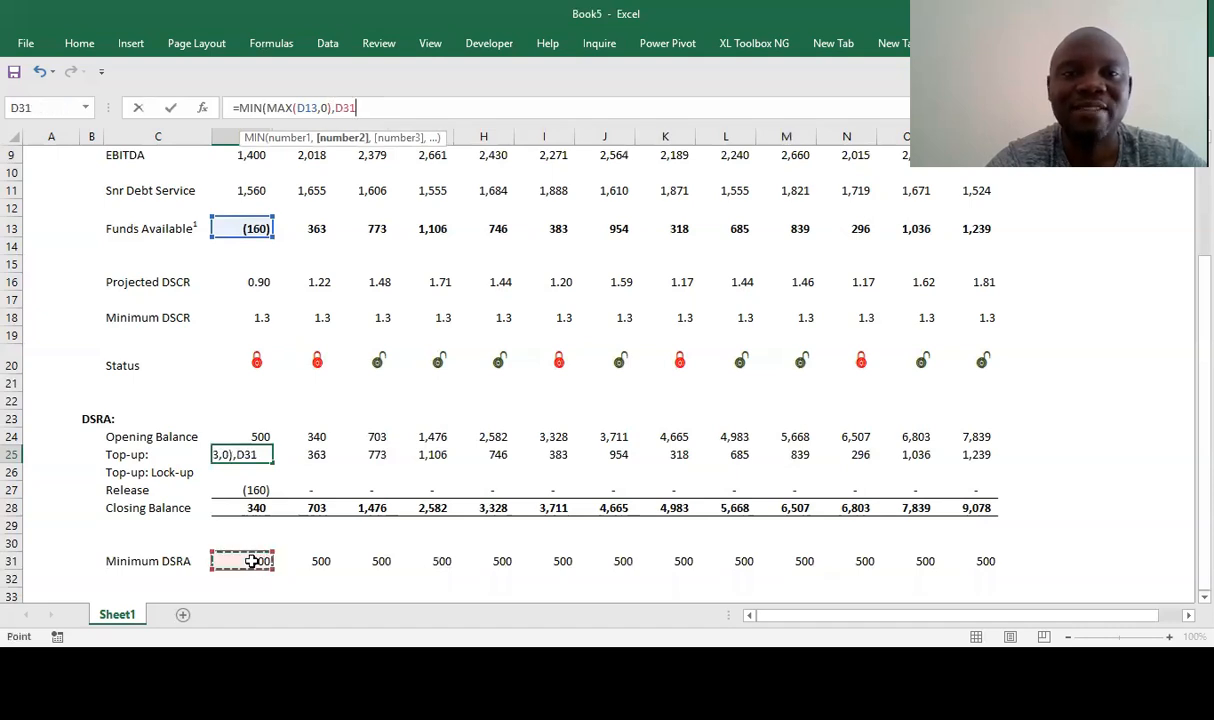
{"action": "key", "text": "BackSpace"}
{"action": "key", "text": "BackSpace"}
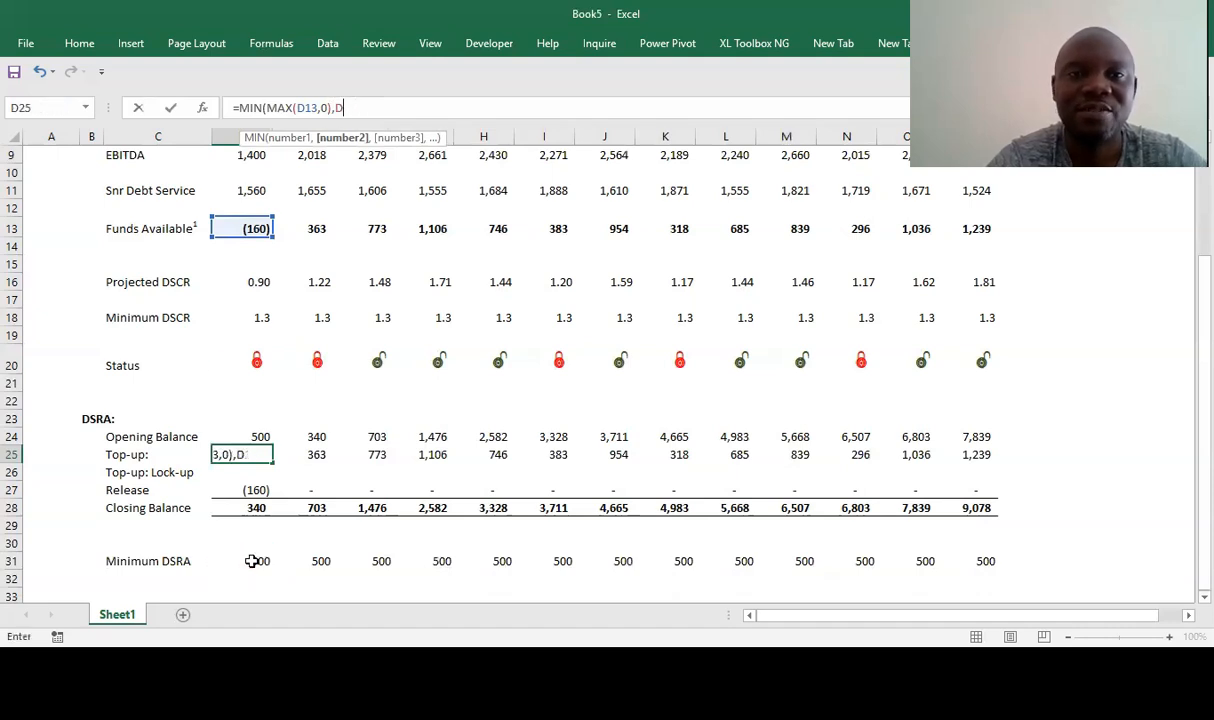
{"action": "key", "text": "BackSpace"}
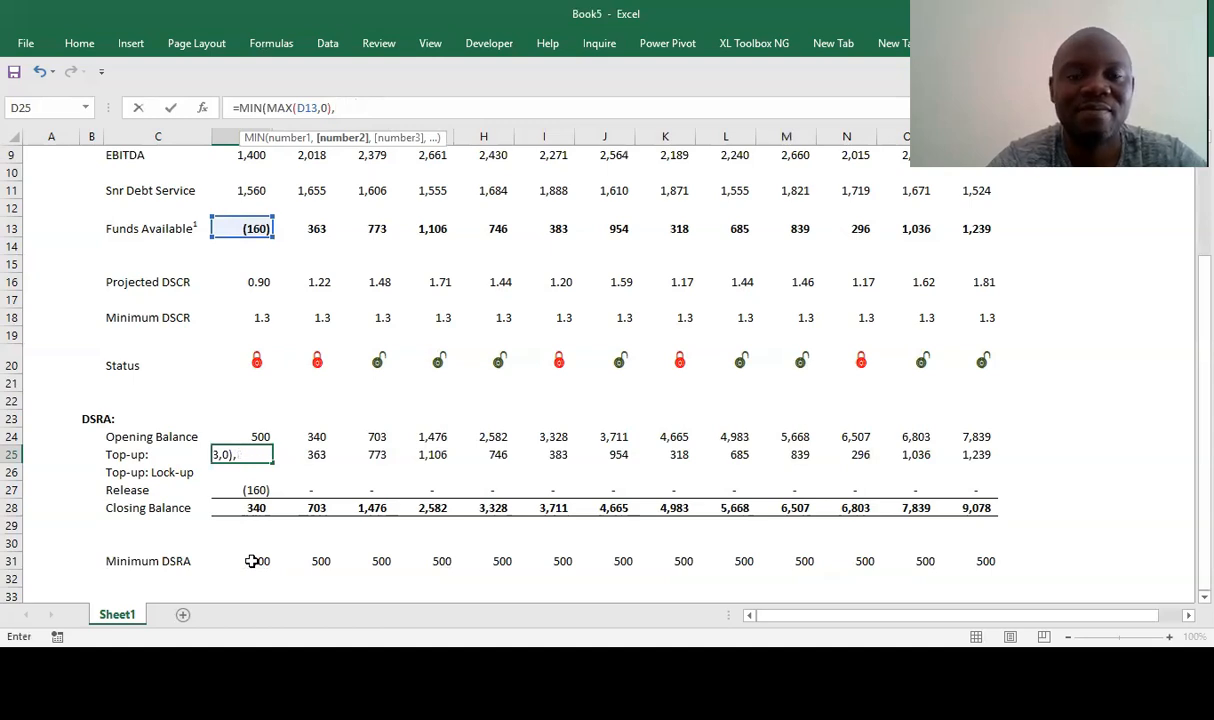
{"action": "type", "text": "max"}
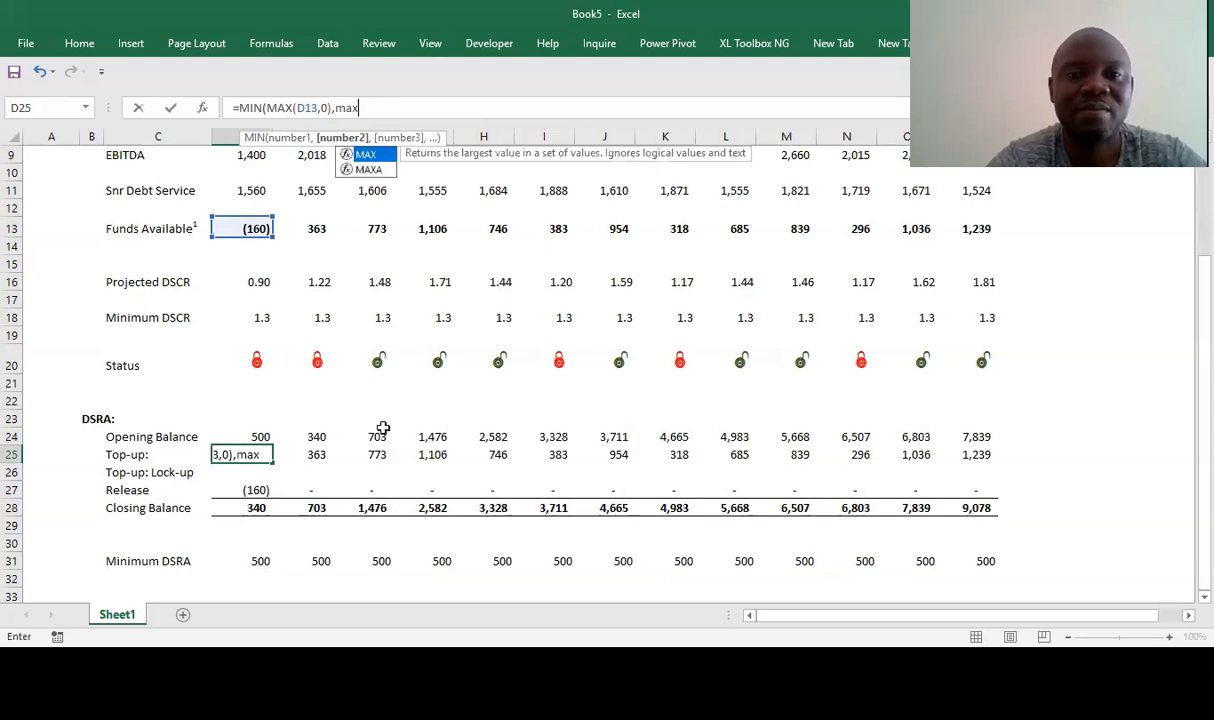
{"action": "double_click", "coordinate": [370, 157]}
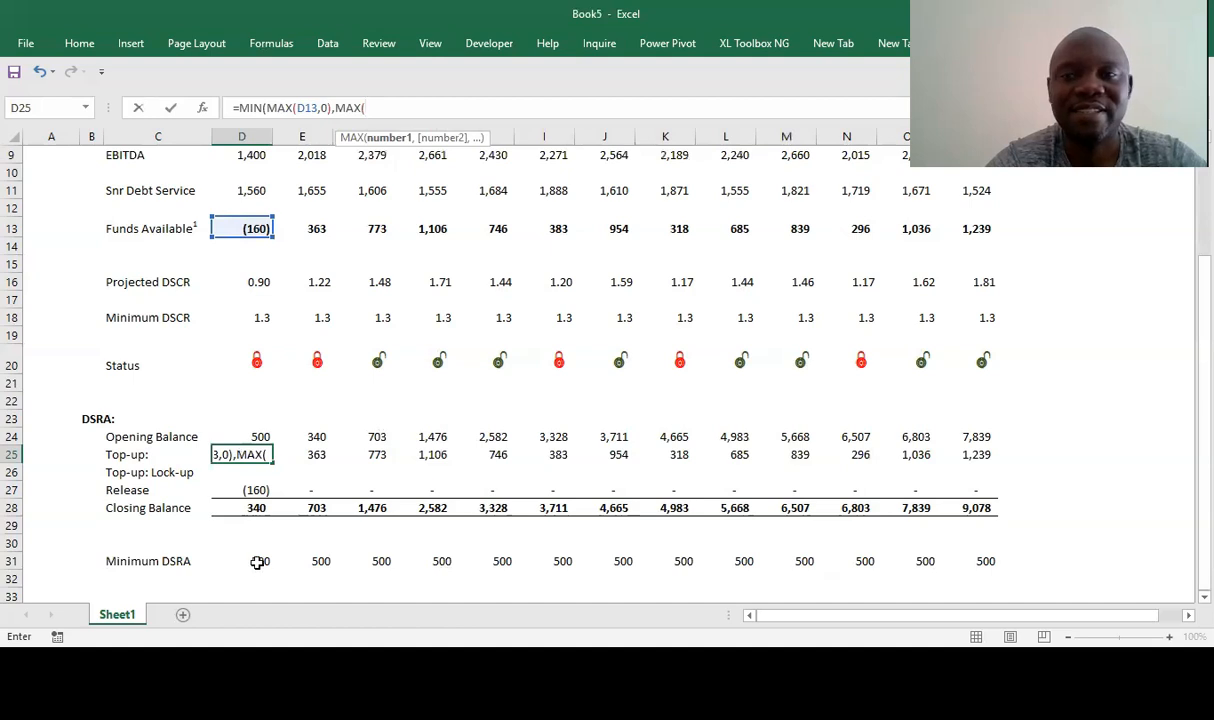
{"action": "left_click", "coordinate": [257, 562]}
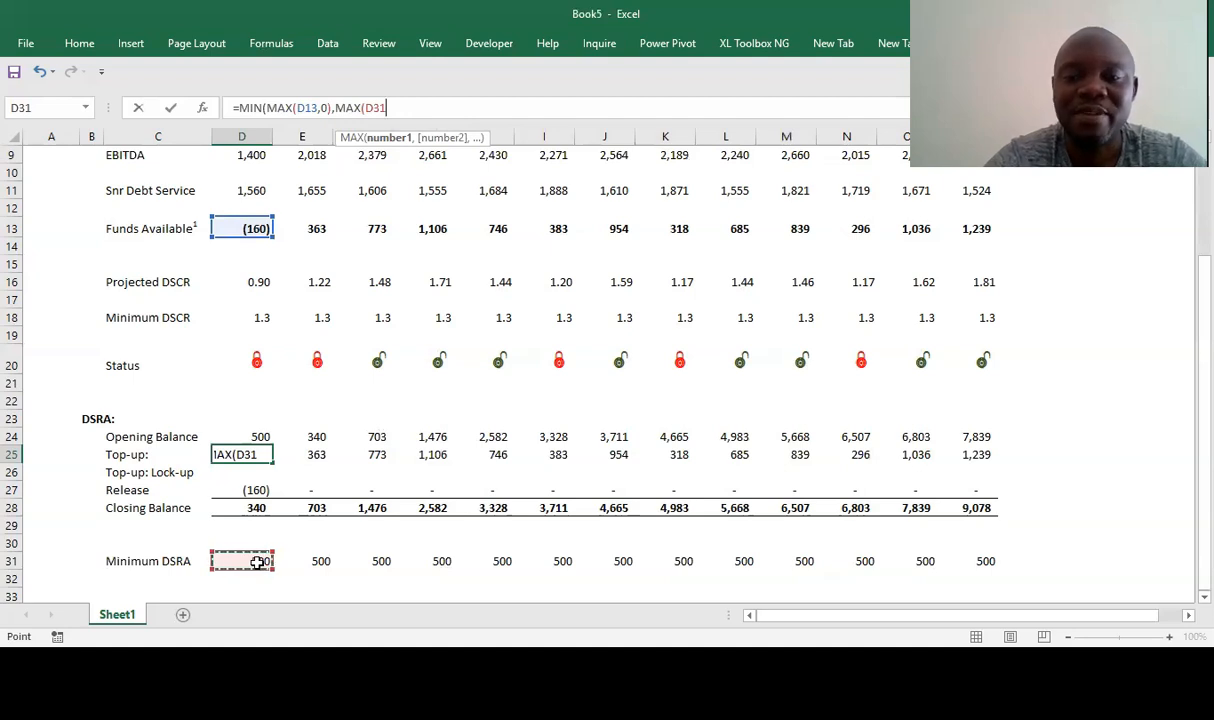
{"action": "type", "text": "-"}
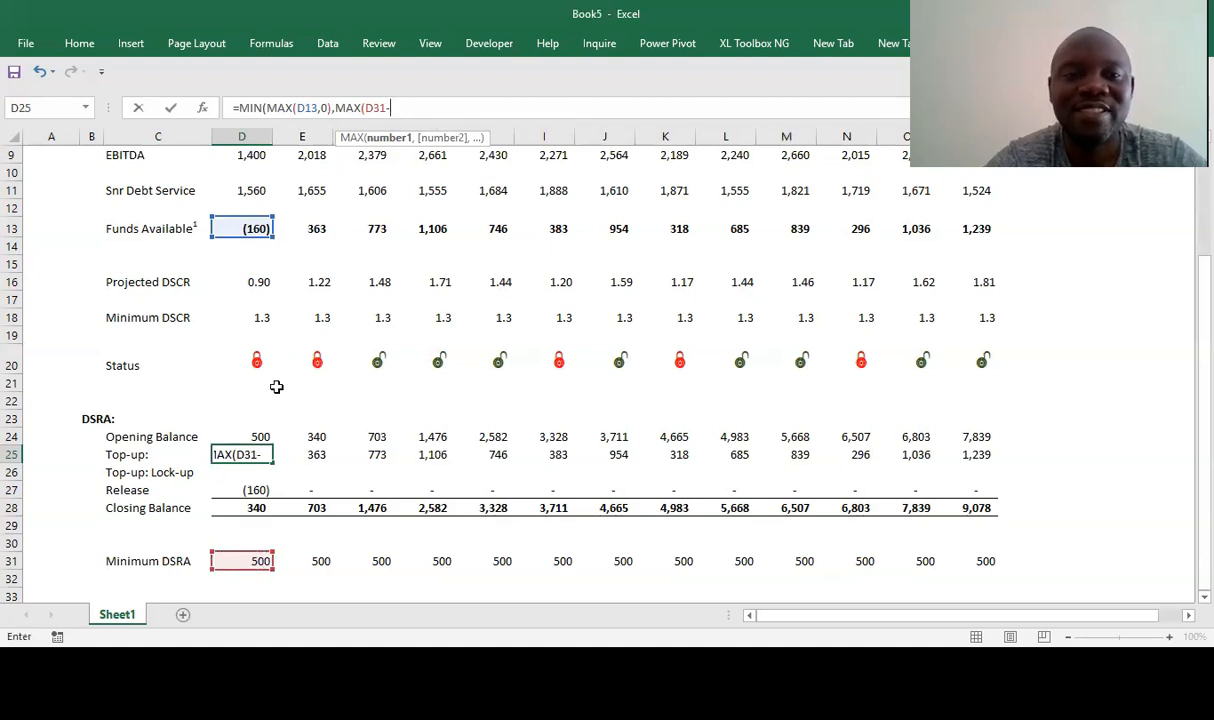
{"action": "left_click", "coordinate": [250, 437]}
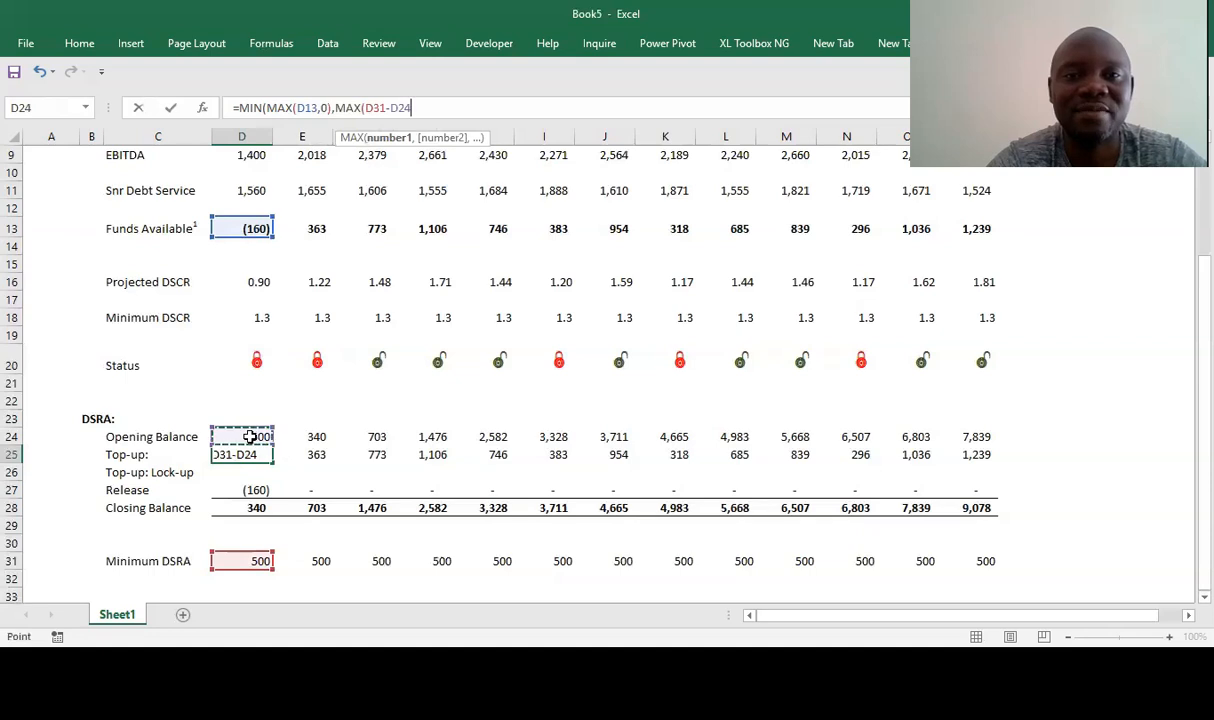
{"action": "type", "text": ",0"}
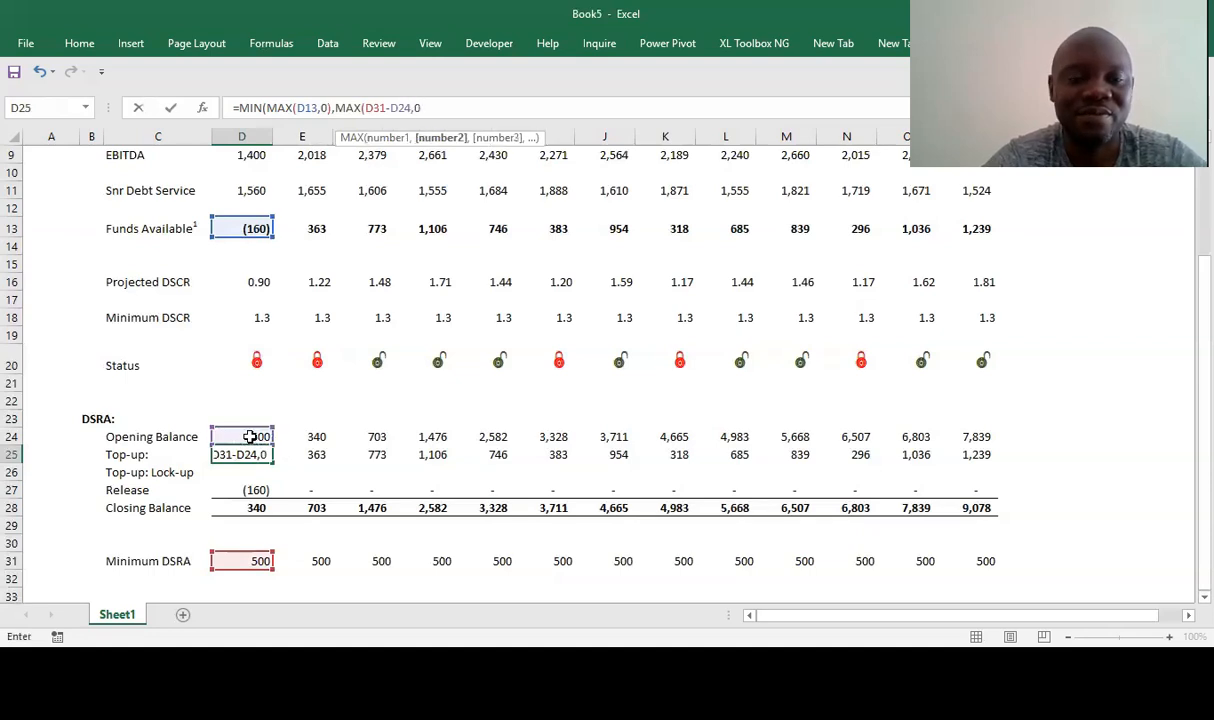
{"action": "type", "text": "))"}
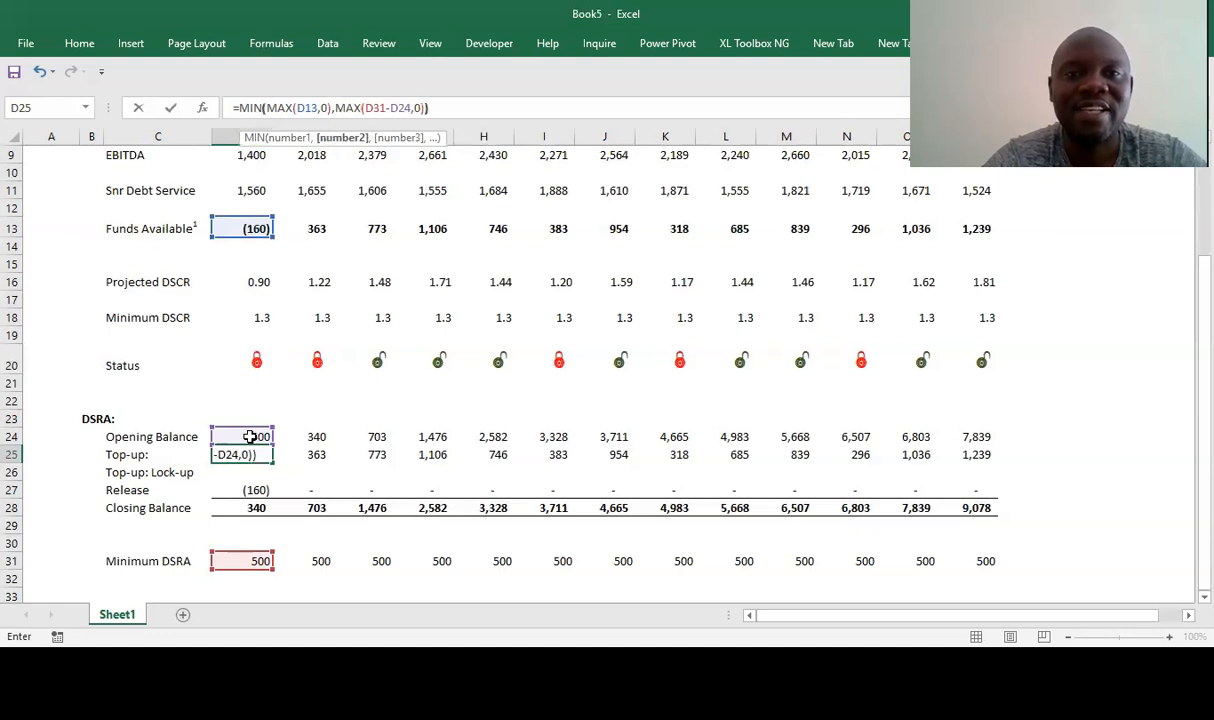
{"action": "key", "text": "Return"}
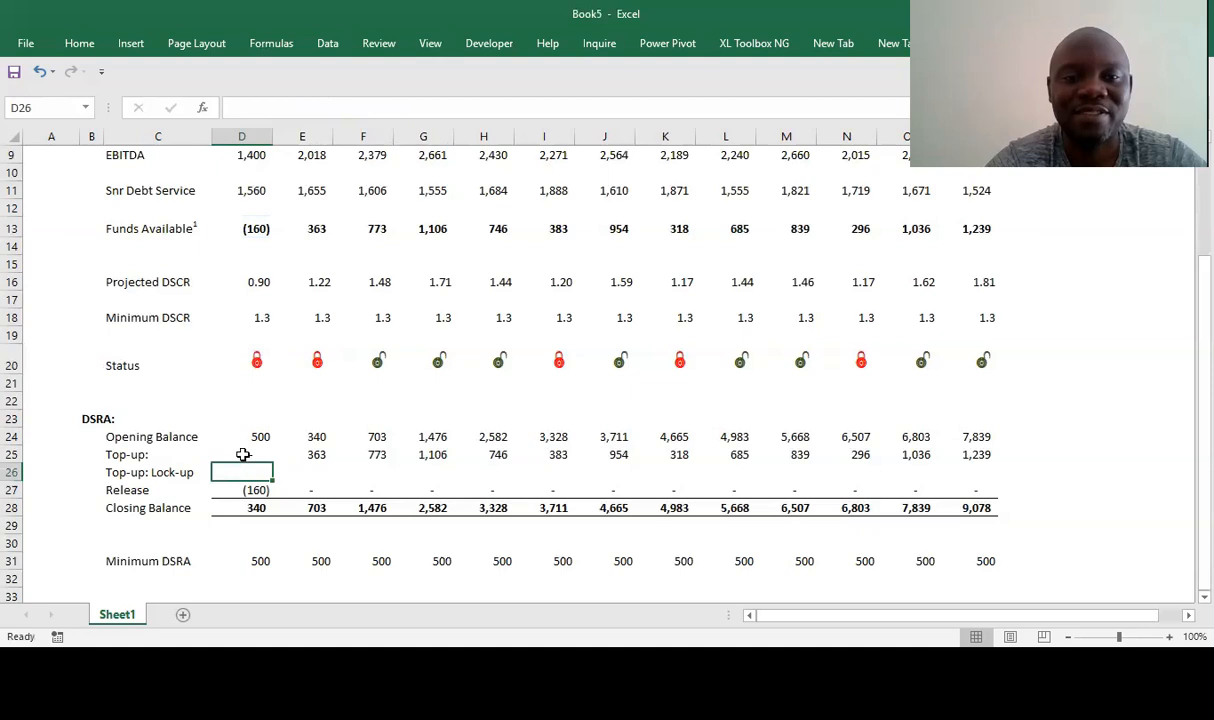
- Copy the capped Top-up formula from D25 across the remaining periods, E25 to P25
{"action": "left_click", "coordinate": [243, 455]}
{"action": "key", "text": "ctrl+c"}
{"action": "key", "text": "Right"}
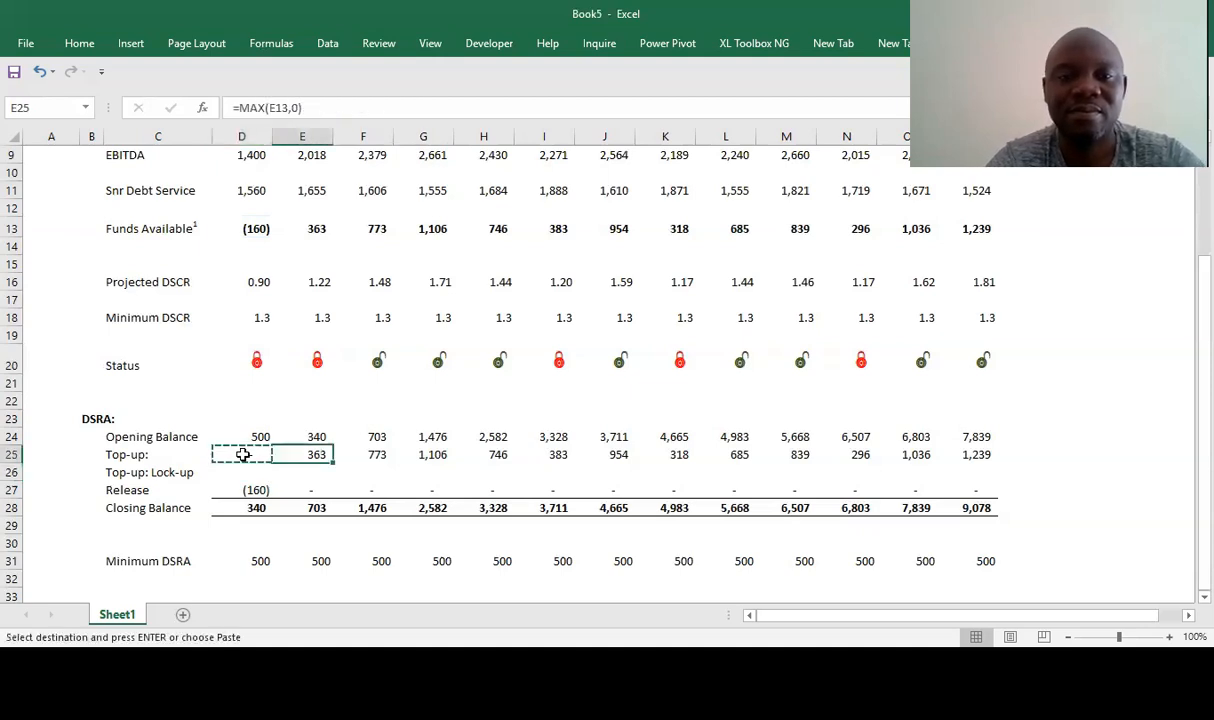
{"action": "key", "text": "shift+Right"}
{"action": "key", "text": "shift+Right"}
{"action": "key", "text": "shift+Right"}
{"action": "key", "text": "shift+Right"}
{"action": "key", "text": "shift+Right"}
{"action": "key", "text": "shift+Right"}
{"action": "key", "text": "shift+Right"}
{"action": "key", "text": "shift+Right"}
{"action": "key", "text": "shift+Right"}
{"action": "key", "text": "shift+Right"}
{"action": "key", "text": "shift+Right"}
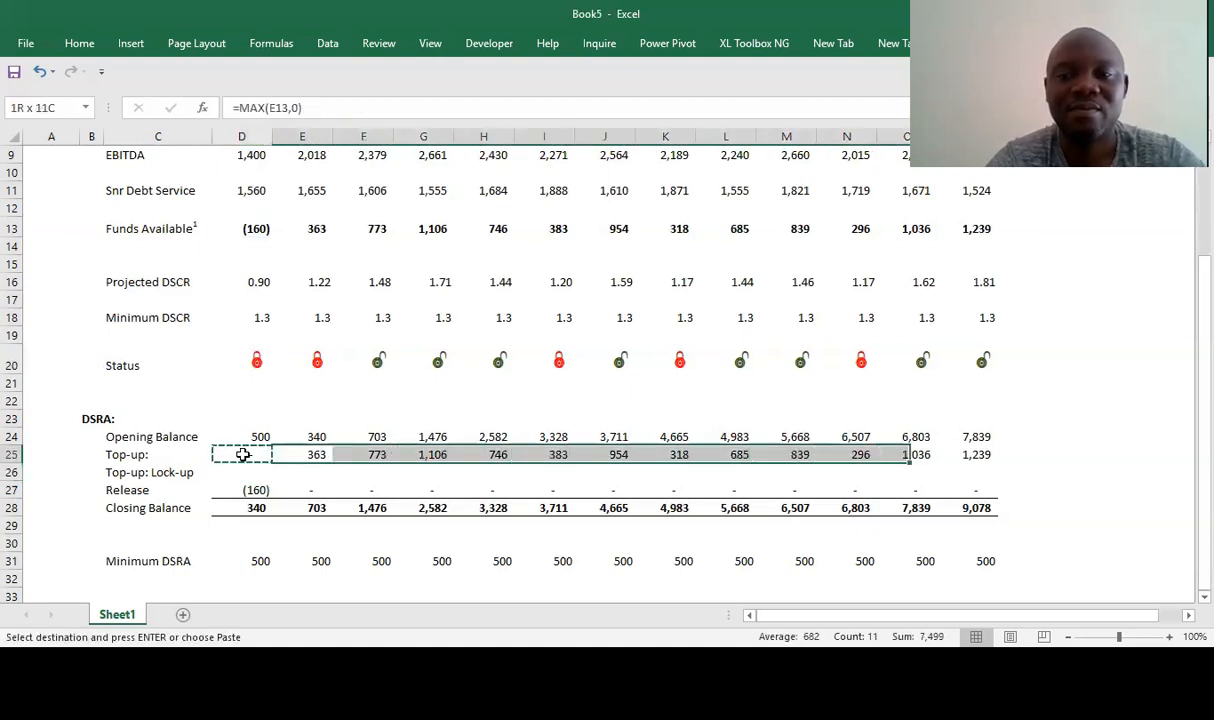
{"action": "key", "text": "ctrl+v"}
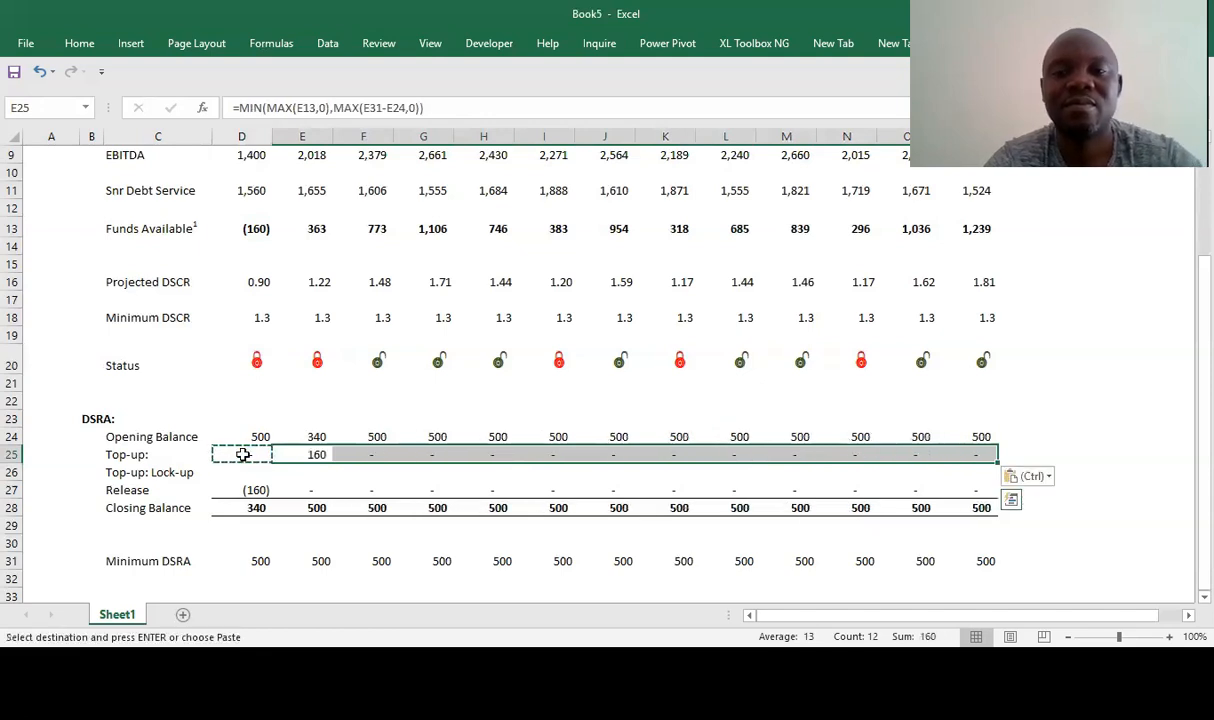
- Review the copied Top-up formulas along row 25 across the periods
{"action": "key", "text": "Left"}
{"action": "key", "text": "Left"}
{"action": "key", "text": "Left"}
{"action": "key", "text": "Right"}
{"action": "key", "text": "Right"}
{"action": "key", "text": "Right"}
{"action": "key", "text": "Right"}
{"action": "key", "text": "Right"}
{"action": "key", "text": "Right"}
{"action": "key", "text": "Right"}
{"action": "key", "text": "Right"}
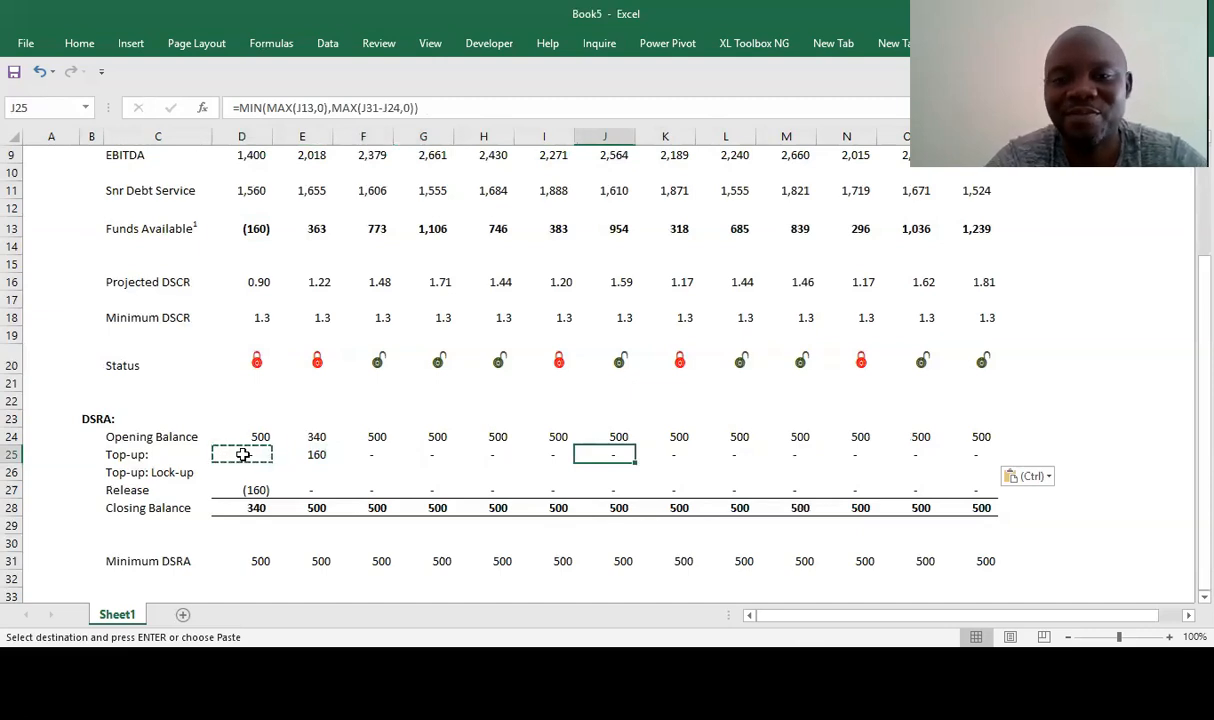
{"action": "key", "text": "Left"}
{"action": "key", "text": "Left"}
{"action": "key", "text": "Left"}
{"action": "key", "text": "Left"}
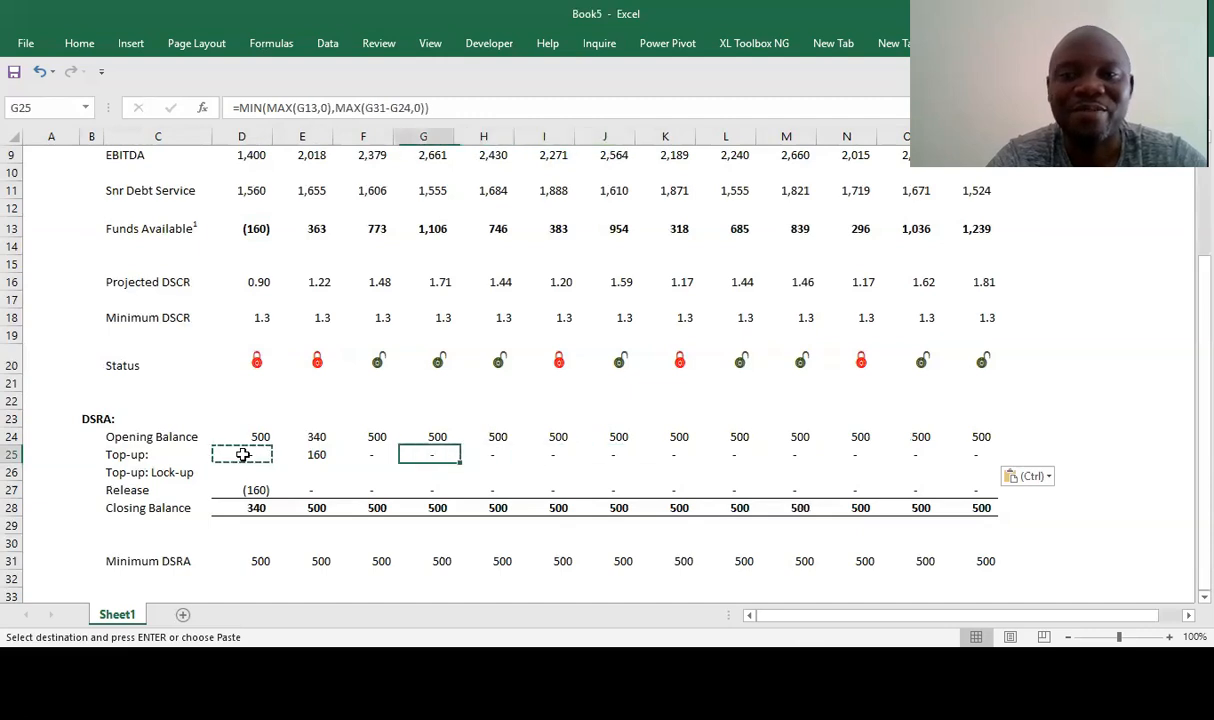
{"action": "key", "text": "Left"}
{"action": "key", "text": "Left"}
{"action": "key", "text": "Left"}
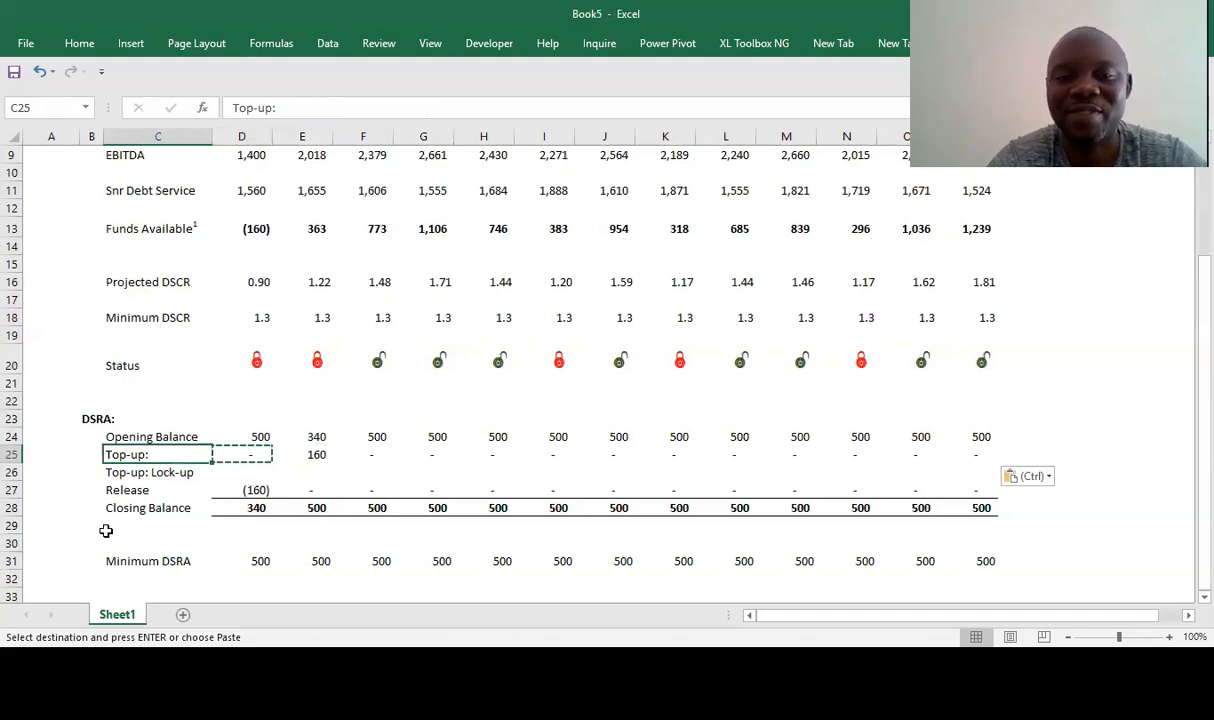
- Compare the empty Top-up: Lock-up row with the Status row and the DSCR and Funds Available figures above it
{"action": "key", "text": "Down"}
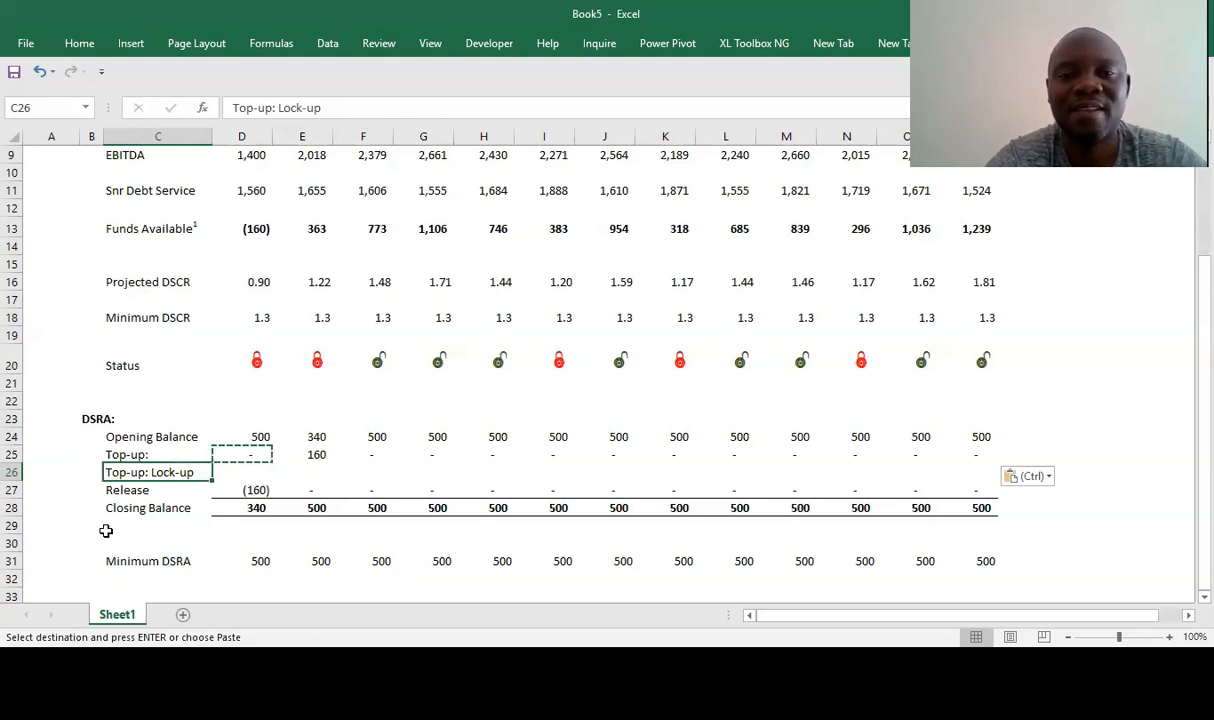
{"action": "left_click", "coordinate": [246, 476]}
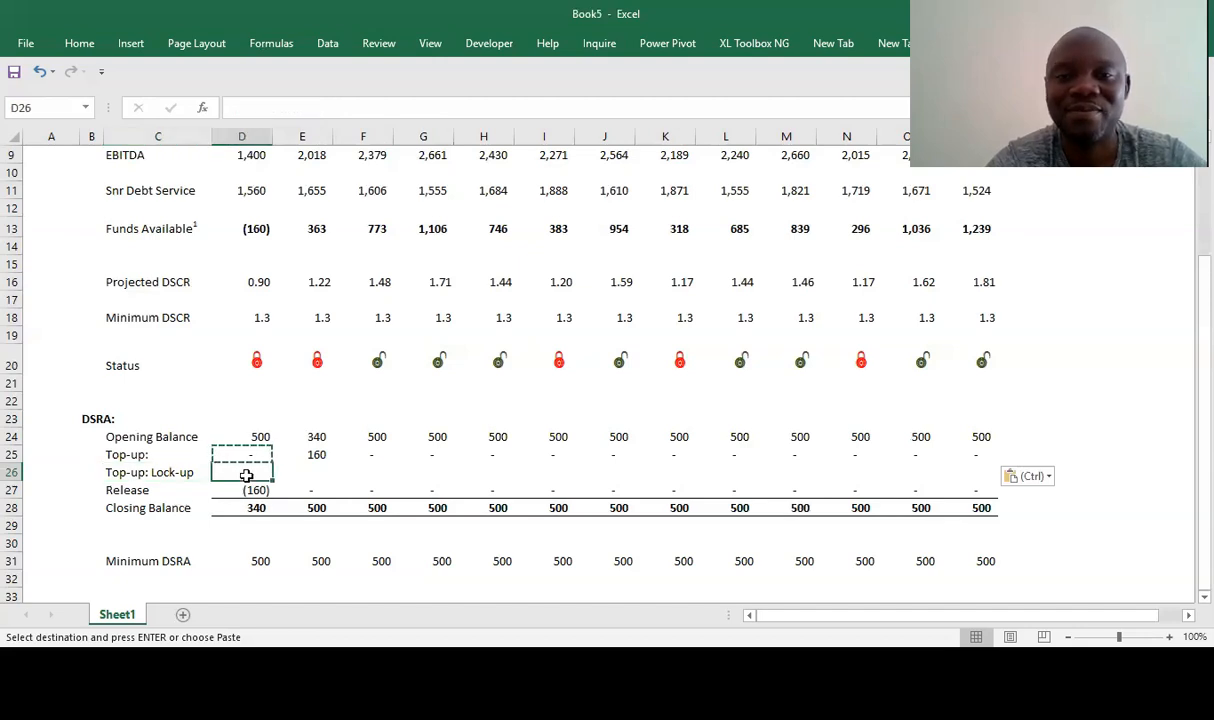
{"action": "left_click", "coordinate": [248, 382]}
{"action": "key", "text": "Right"}
{"action": "key", "text": "Right"}
{"action": "key", "text": "Right"}
{"action": "key", "text": "Right"}
{"action": "key", "text": "Right"}
{"action": "key", "text": "Right"}
{"action": "key", "text": "Right"}
{"action": "key", "text": "Right"}
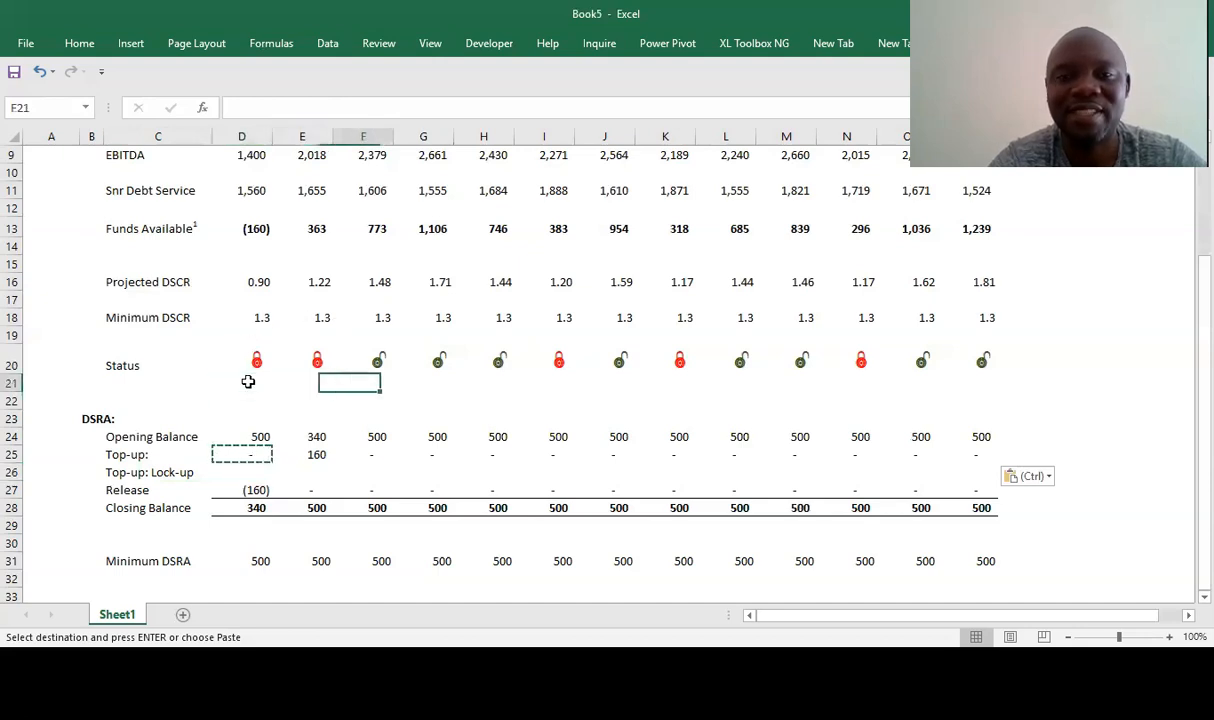
{"action": "key", "text": "Up"}
{"action": "key", "text": "Up"}
{"action": "key", "text": "Up"}
{"action": "key", "text": "Up"}
{"action": "key", "text": "Up"}
{"action": "key", "text": "Up"}
{"action": "key", "text": "Up"}
{"action": "key", "text": "Up"}
{"action": "key", "text": "Down"}
{"action": "key", "text": "Down"}
{"action": "key", "text": "Down"}
{"action": "key", "text": "Down"}
{"action": "key", "text": "Down"}
{"action": "key", "text": "Down"}
{"action": "key", "text": "Down"}
{"action": "key", "text": "Down"}
{"action": "key", "text": "Down"}
{"action": "key", "text": "Down"}
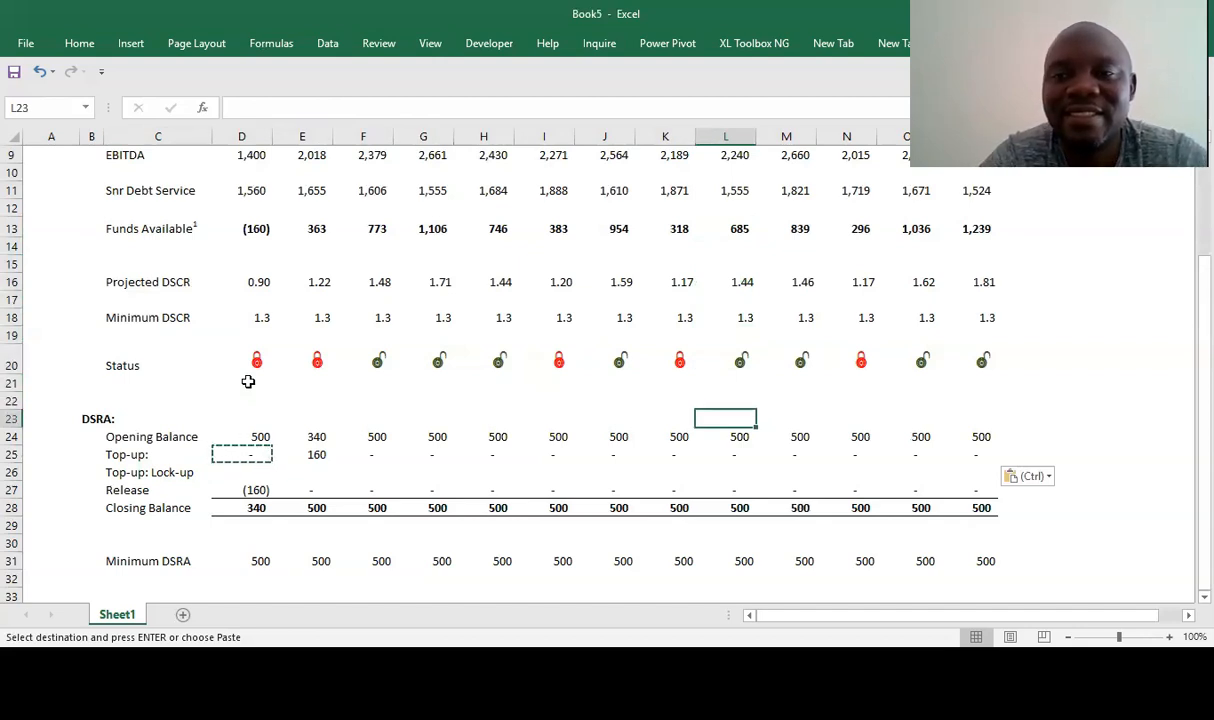
{"action": "key", "text": "Down"}
{"action": "key", "text": "Down"}
{"action": "key", "text": "Down"}
{"action": "key", "text": "Left"}
{"action": "key", "text": "Left"}
{"action": "key", "text": "Left"}
{"action": "key", "text": "Left"}
{"action": "key", "text": "Left"}
{"action": "key", "text": "Left"}
{"action": "key", "text": "Left"}
{"action": "key", "text": "Left"}
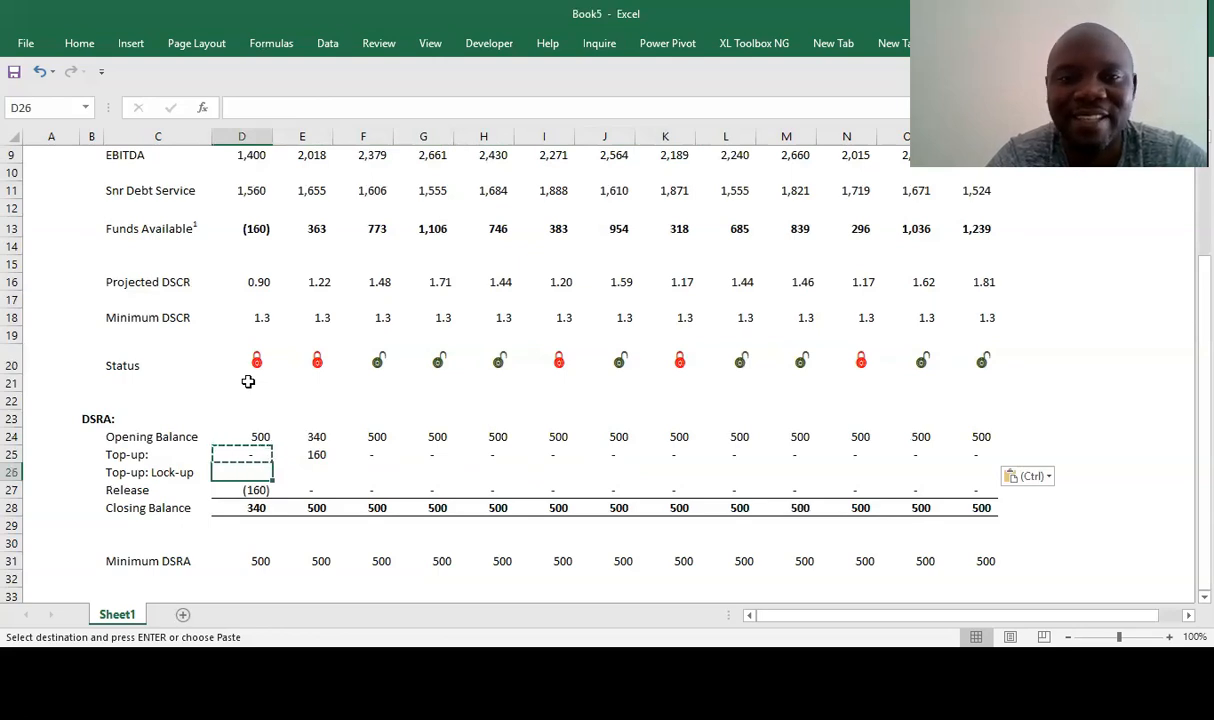
- Set the 31-Dec-24 EBITDA in H9 to 1500 to test the DSRA release and top-up
{"action": "key", "text": "Right"}
{"action": "key", "text": "Right"}
{"action": "key", "text": "Up"}
{"action": "key", "text": "Up"}
{"action": "key", "text": "Up"}
{"action": "key", "text": "Up"}
{"action": "key", "text": "Up"}
{"action": "key", "text": "Up"}
{"action": "key", "text": "Up"}
{"action": "key", "text": "Up"}
{"action": "key", "text": "Up"}
{"action": "key", "text": "Up"}
{"action": "key", "text": "Up"}
{"action": "key", "text": "Up"}
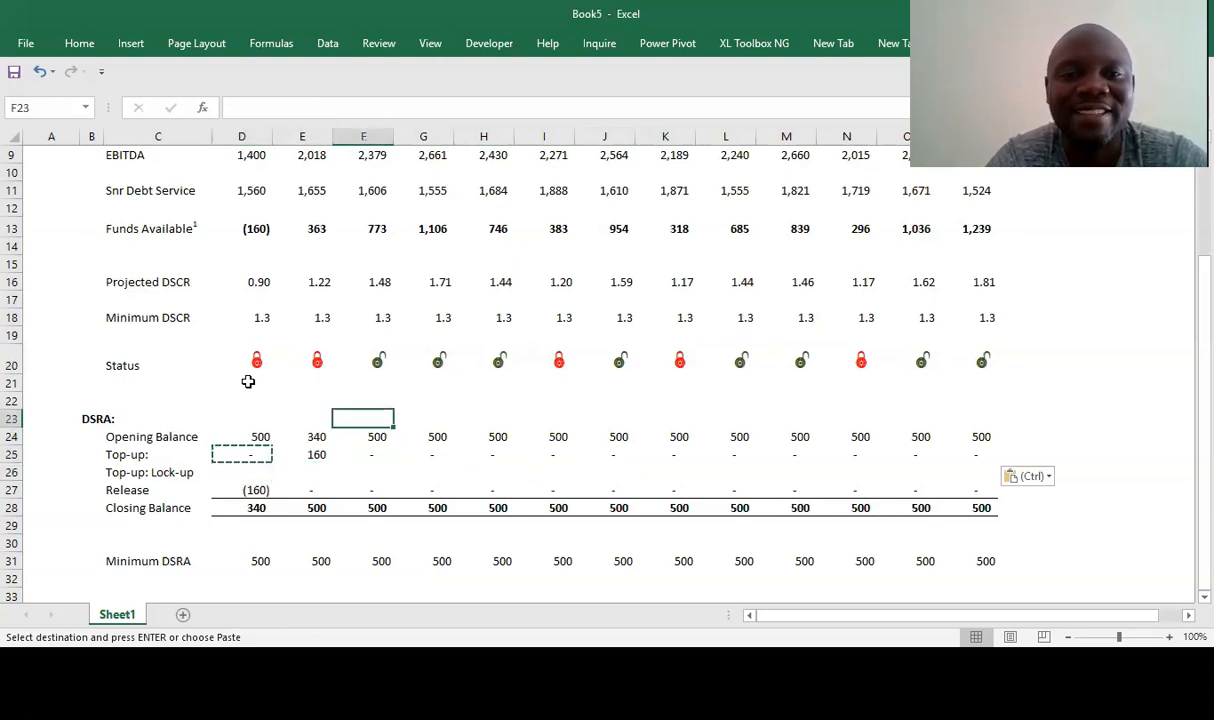
{"action": "key", "text": "Up"}
{"action": "key", "text": "Up"}
{"action": "key", "text": "Up"}
{"action": "key", "text": "Up"}
{"action": "key", "text": "Up"}
{"action": "key", "text": "Up"}
{"action": "key", "text": "Up"}
{"action": "key", "text": "Up"}
{"action": "key", "text": "Up"}
{"action": "key", "text": "Up"}
{"action": "key", "text": "Right"}
{"action": "key", "text": "Right"}
{"action": "key", "text": "Down"}
{"action": "key", "text": "Down"}
{"action": "key", "text": "Down"}
{"action": "key", "text": "Down"}
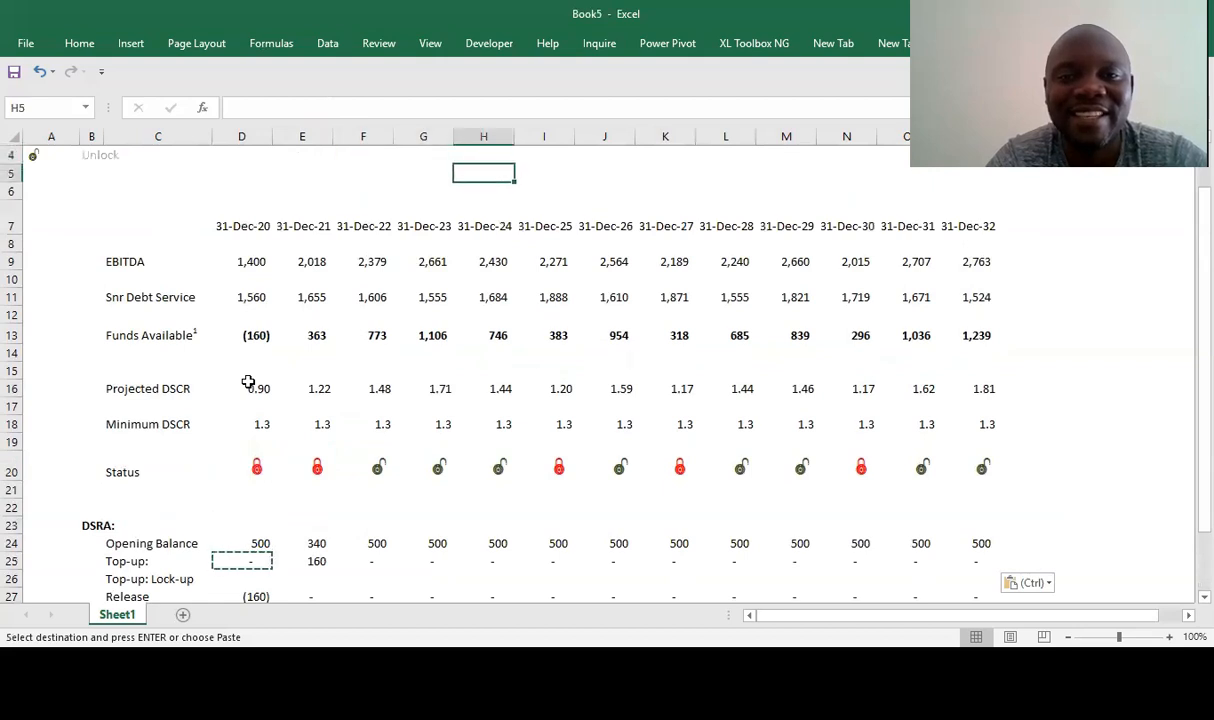
{"action": "key", "text": "Down"}
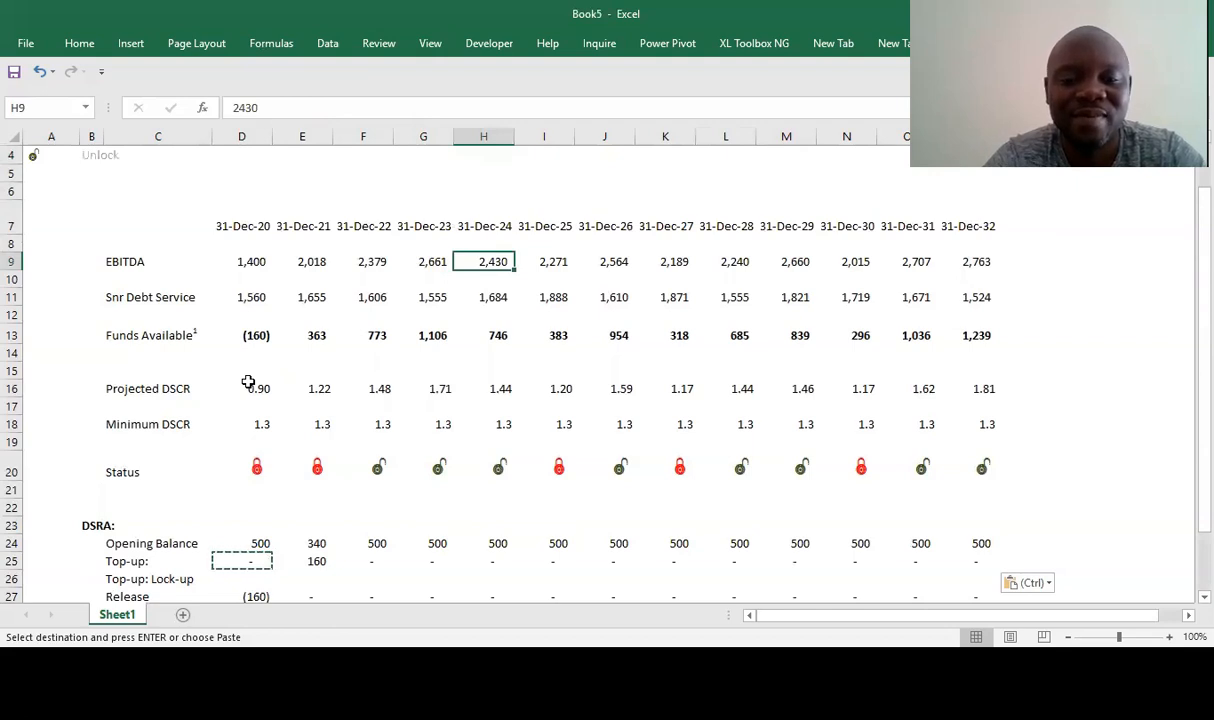
{"action": "key", "text": "Escape"}
{"action": "type", "text": "1500"}
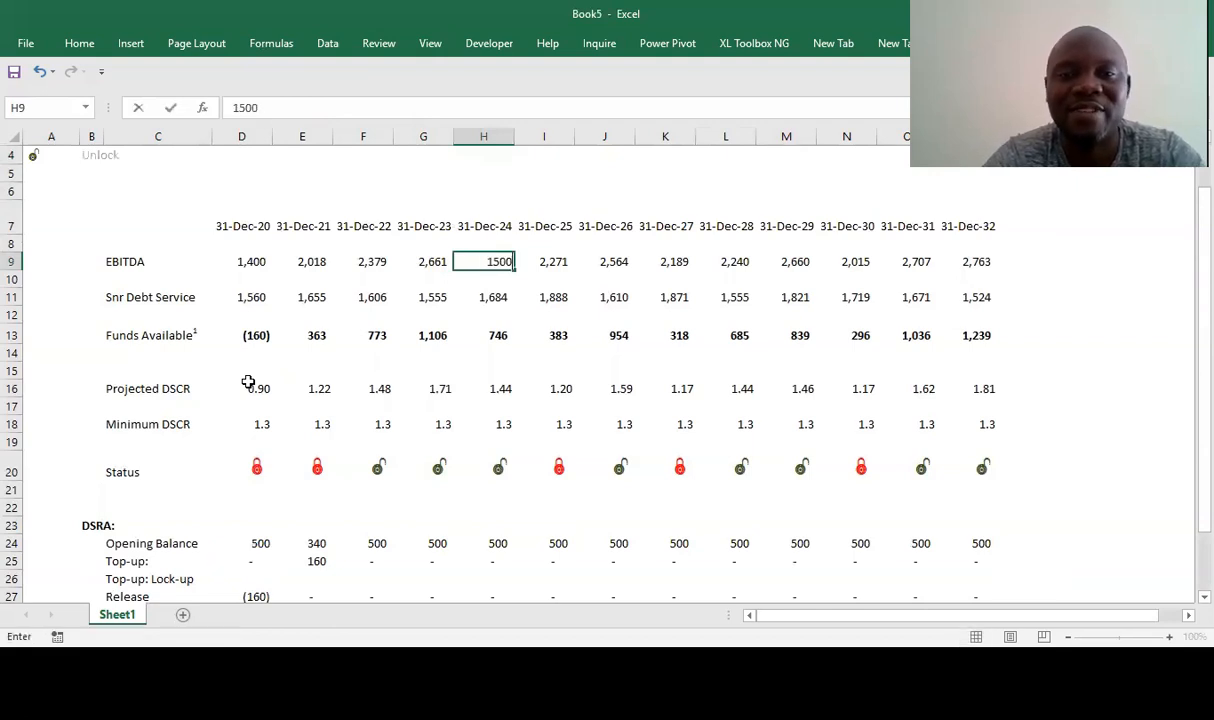
{"action": "key", "text": "Return"}
- Examine how the changed EBITDA flows down column H to the DSRA Top-up, Release and Closing Balance rows
{"action": "key", "text": "Down"}
{"action": "key", "text": "Down"}
{"action": "key", "text": "Down"}
{"action": "key", "text": "Down"}
{"action": "key", "text": "Down"}
{"action": "key", "text": "Down"}
{"action": "key", "text": "Down"}
{"action": "key", "text": "Down"}
{"action": "key", "text": "Down"}
{"action": "key", "text": "Down"}
{"action": "key", "text": "Down"}
{"action": "key", "text": "Down"}
{"action": "key", "text": "Down"}
{"action": "key", "text": "Down"}
{"action": "key", "text": "Down"}
{"action": "key", "text": "Down"}
{"action": "key", "text": "Down"}
{"action": "key", "text": "Down"}
{"action": "key", "text": "Down"}
{"action": "key", "text": "Down"}
{"action": "key", "text": "Up"}
{"action": "key", "text": "Up"}
{"action": "key", "text": "Up"}
{"action": "key", "text": "Up"}
{"action": "key", "text": "Up"}
{"action": "key", "text": "Down"}
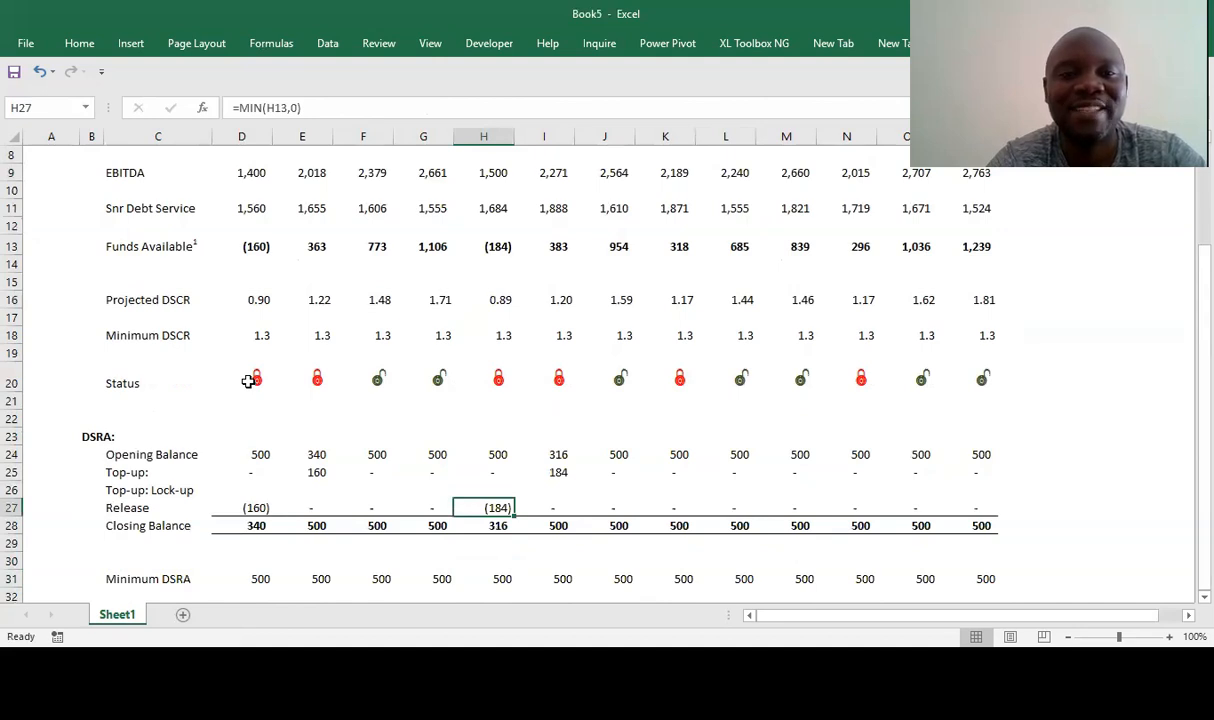
- Insert a blank row at row 15, between the Funds Available and Projected DSCR rows
{"action": "key", "text": "Up"}
{"action": "key", "text": "Up"}
{"action": "key", "text": "Up"}
{"action": "key", "text": "Up"}
{"action": "key", "text": "Up"}
{"action": "key", "text": "Up"}
{"action": "key", "text": "Up"}
{"action": "key", "text": "Up"}
{"action": "key", "text": "Up"}
{"action": "key", "text": "Up"}
{"action": "key", "text": "Up"}
{"action": "key", "text": "Up"}
{"action": "key", "text": "Up"}
{"action": "key", "text": "Up"}
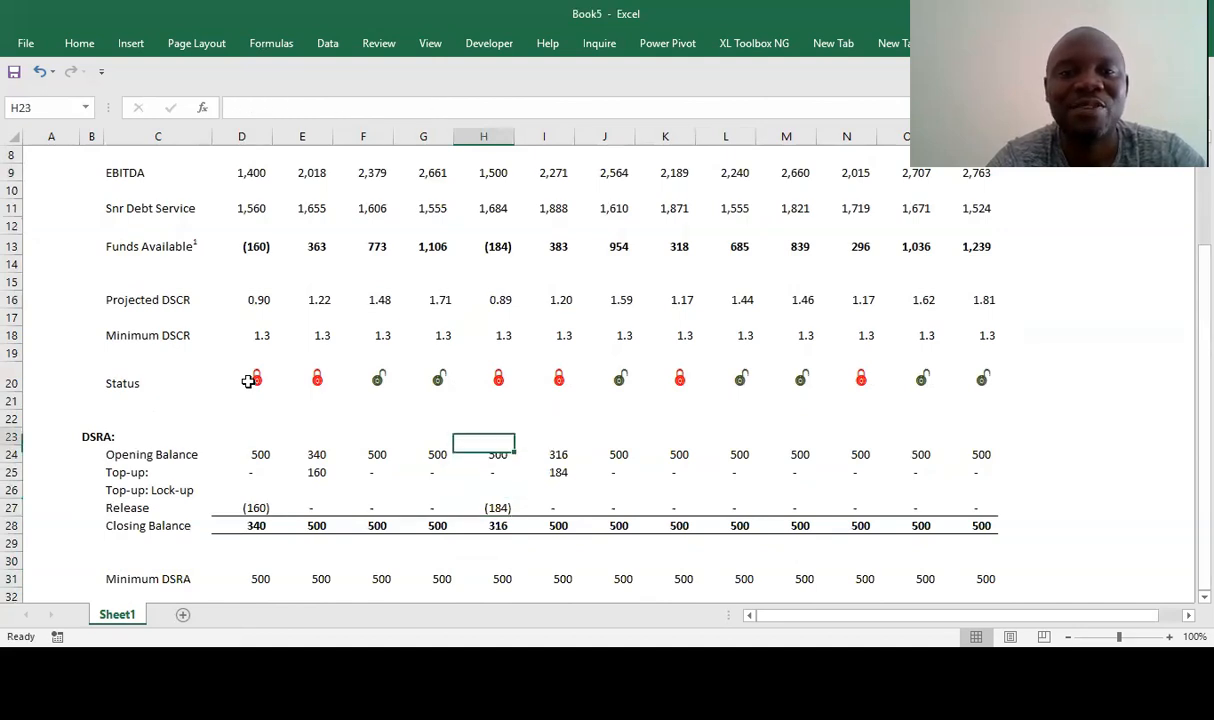
{"action": "key", "text": "Down"}
{"action": "key", "text": "Down"}
{"action": "key", "text": "Left"}
{"action": "key", "text": "Left"}
{"action": "key", "text": "Left"}
{"action": "key", "text": "Left"}
{"action": "key", "text": "Left"}
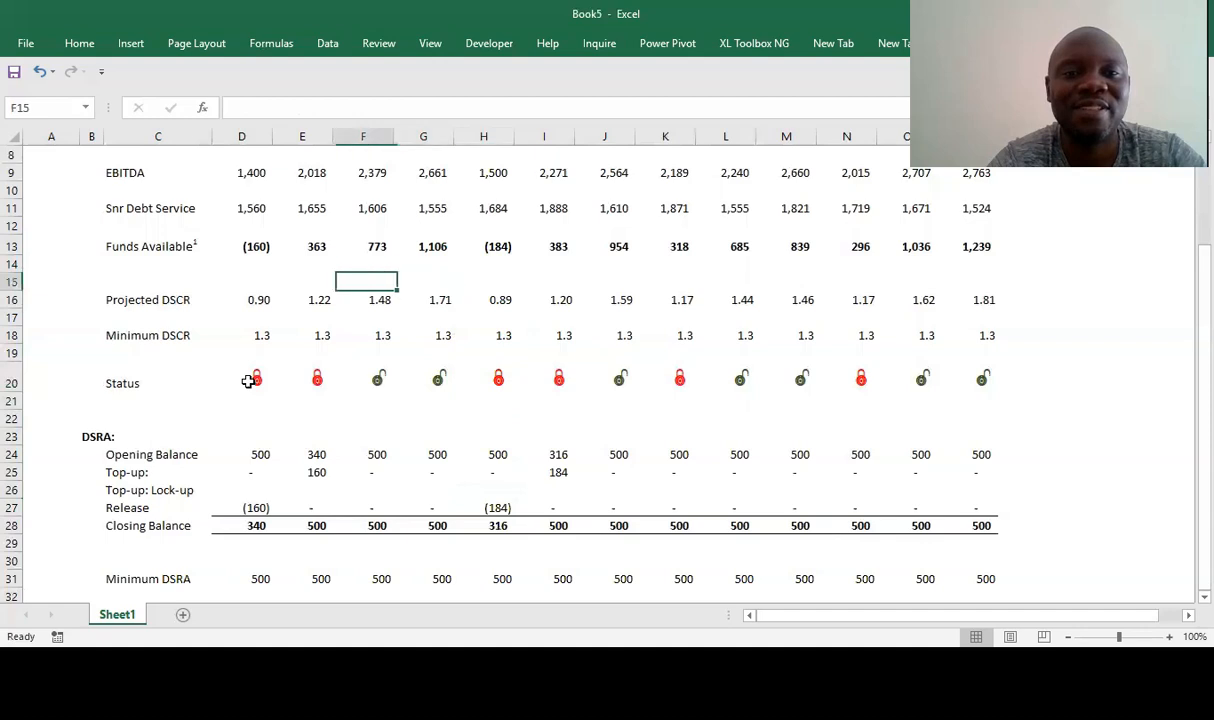
{"action": "left_click", "coordinate": [12, 281]}
{"action": "key", "text": "ctrl+shift+plus"}
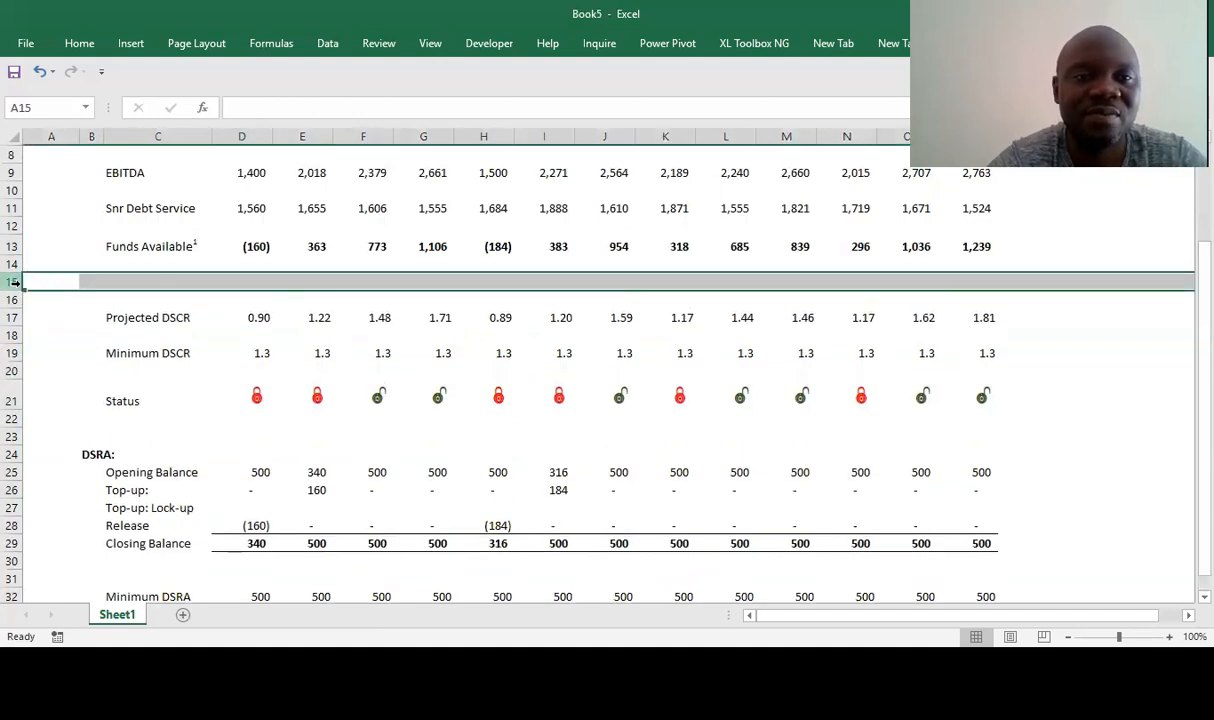
- Label the new row "Debt Repayment: DSRA" in C15
{"action": "left_click", "coordinate": [111, 279]}
{"action": "type", "text": "B"}
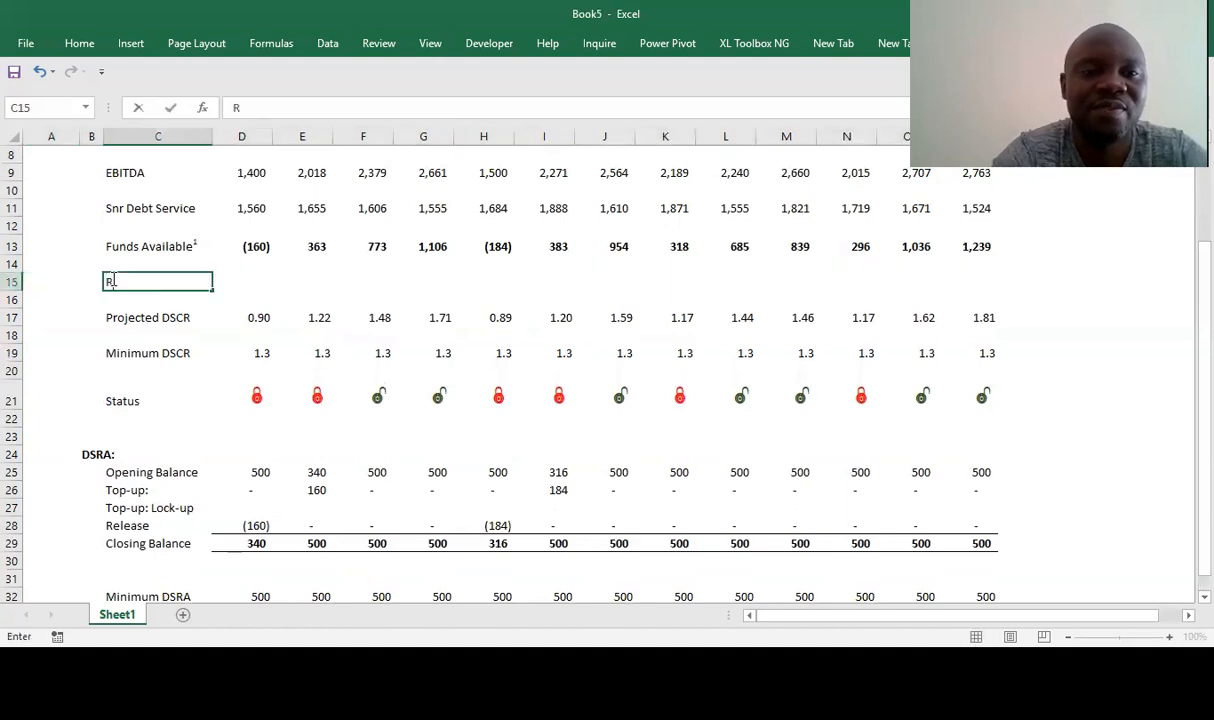
{"action": "key", "text": "BackSpace"}
{"action": "type", "text": "Ba"}
{"action": "key", "text": "BackSpace"}
{"action": "key", "text": "BackSpace"}
{"action": "type", "text": "De"}
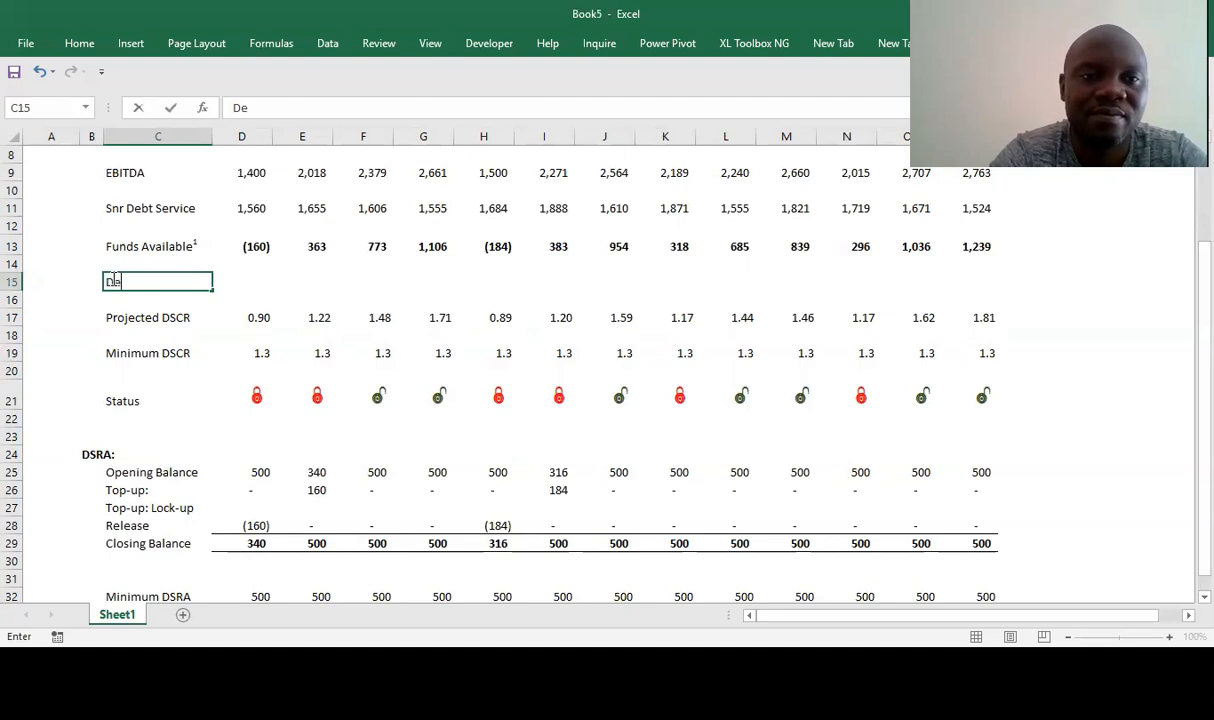
{"action": "type", "text": "bt Repayment"}
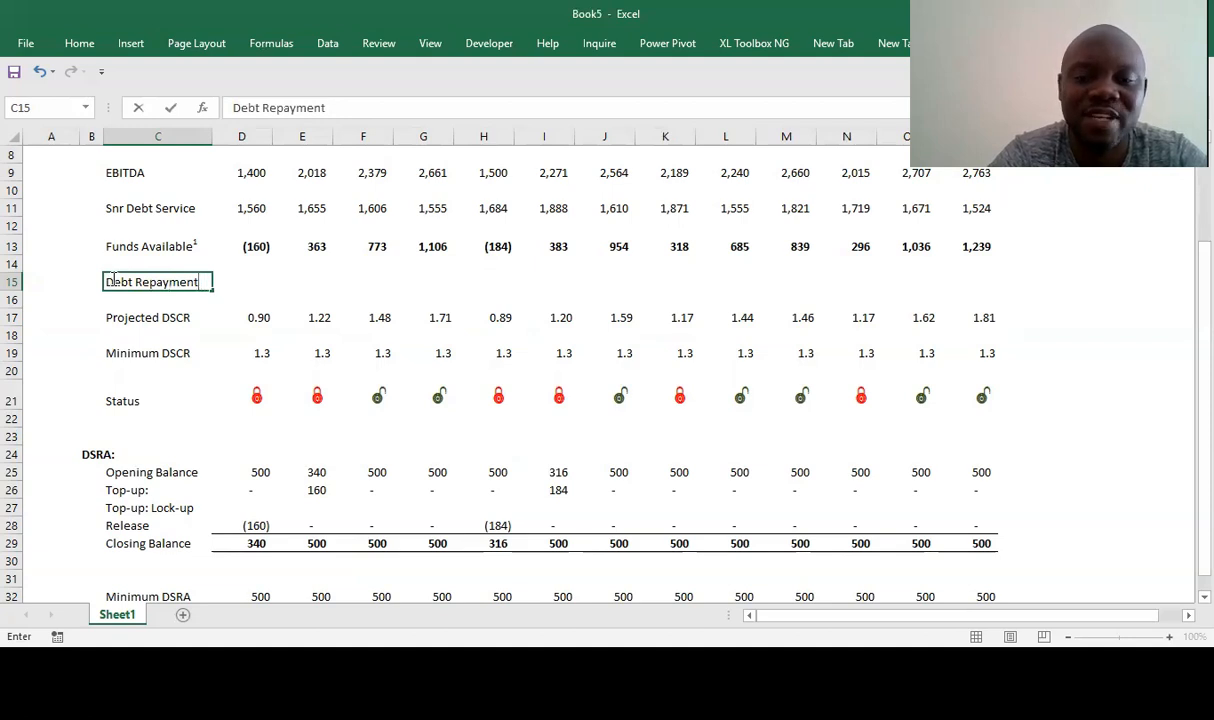
{"action": "type", "text": ": DRS"}
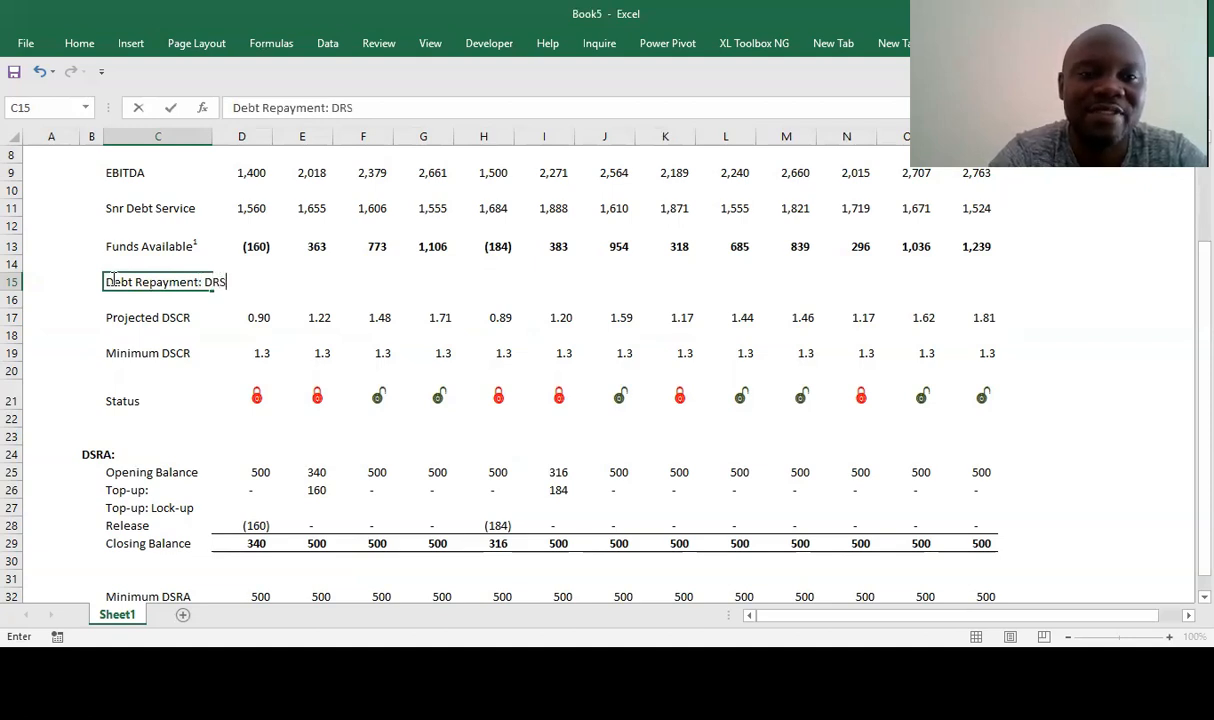
{"action": "key", "text": "BackSpace"}
{"action": "key", "text": "BackSpace"}
{"action": "type", "text": "SRA"}
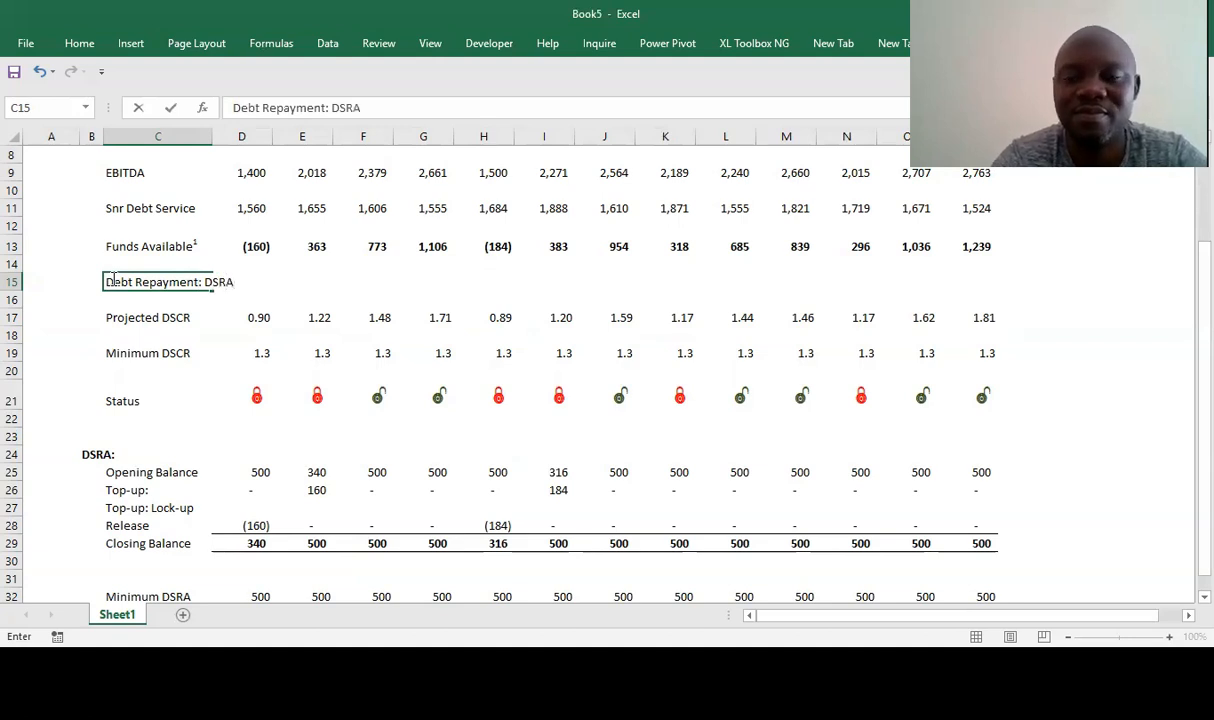
{"action": "key", "text": "Tab"}
- Widen column C so the full Debt Repayment: DSRA label fits
{"action": "key", "text": "Tab"}
{"action": "key", "text": "Up"}
{"action": "key", "text": "Down"}
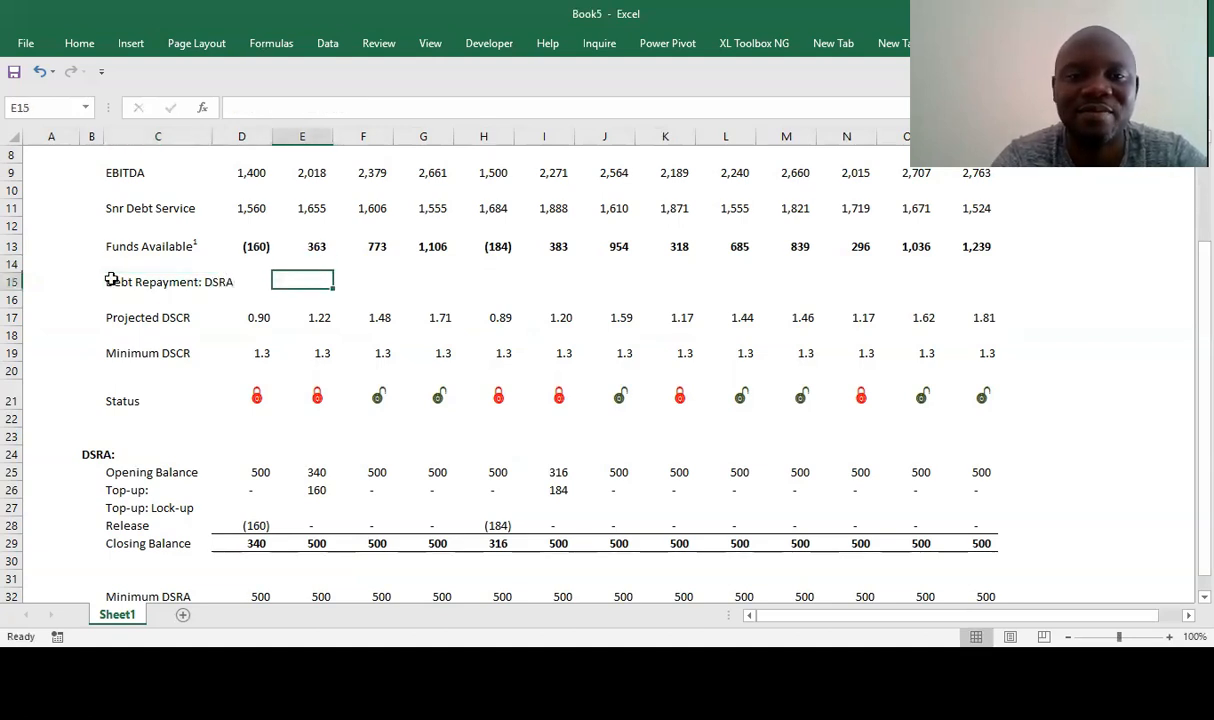
{"action": "key", "text": "Left"}
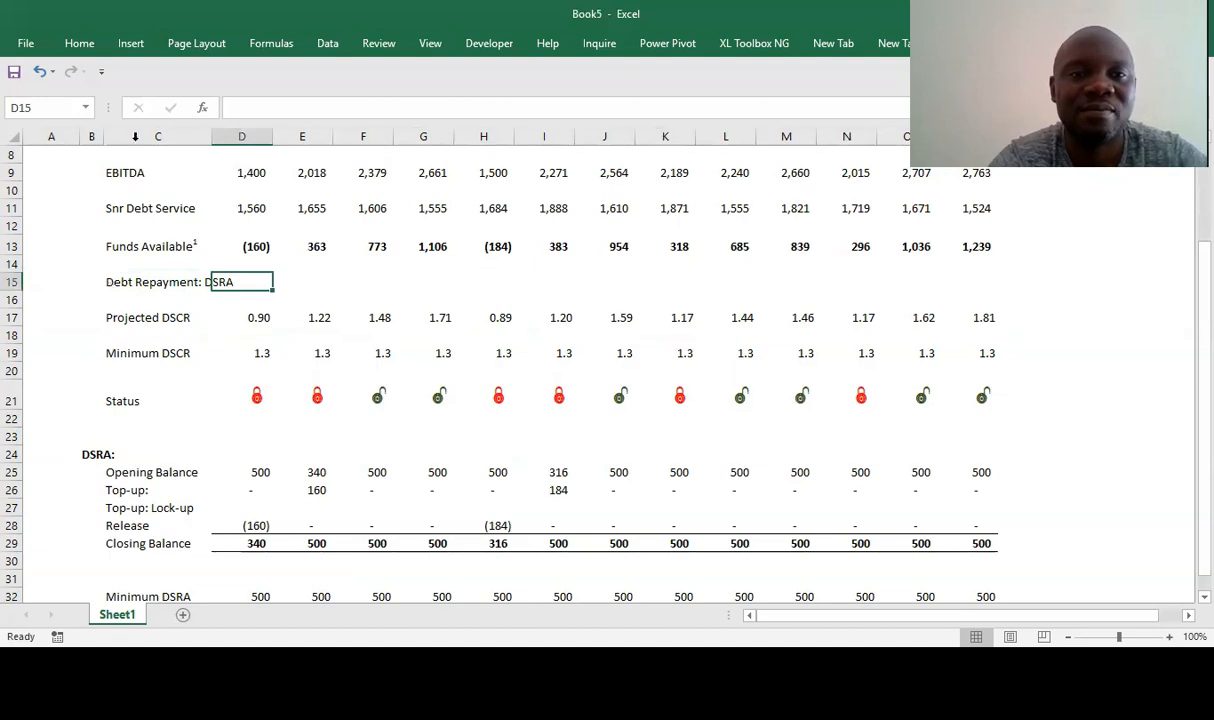
{"action": "left_click_drag", "start_coordinate": [208, 131], "coordinate": [235, 132]}
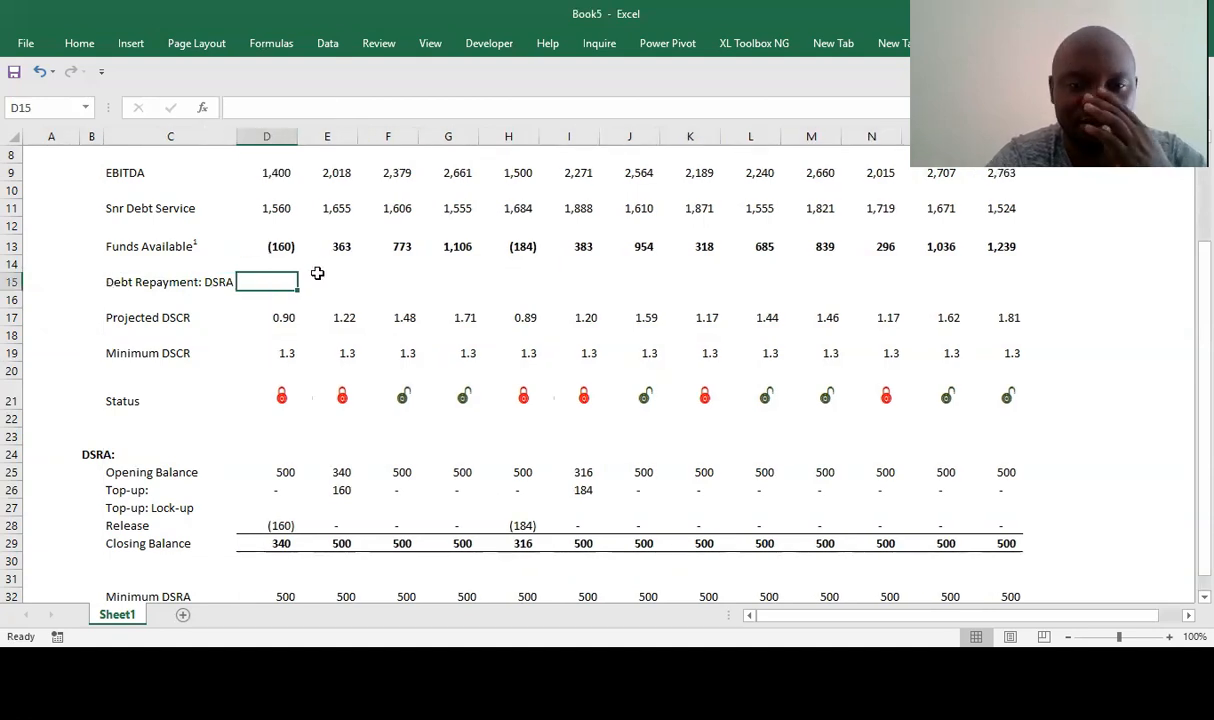
- Enter =-D28 in D15 to bring in the DSRA release as a positive debt repayment
{"action": "type", "text": "="}
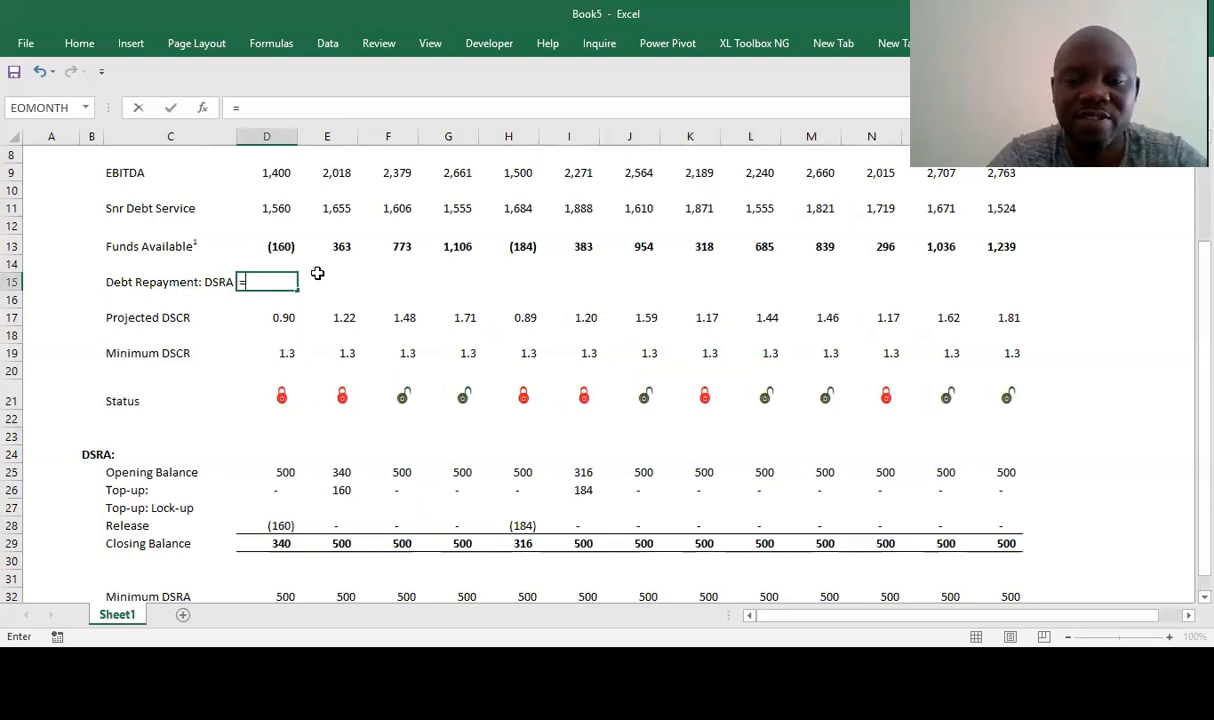
{"action": "type", "text": "-"}
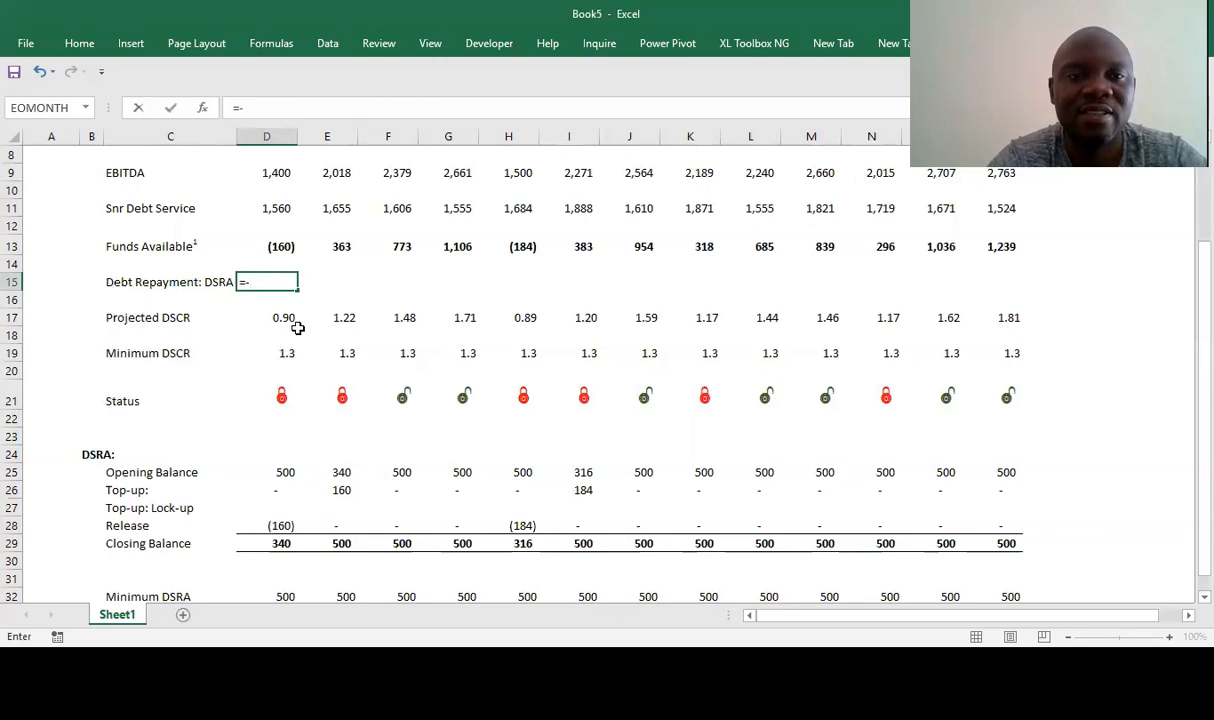
{"action": "left_click", "coordinate": [283, 527]}
{"action": "key", "text": "Return"}
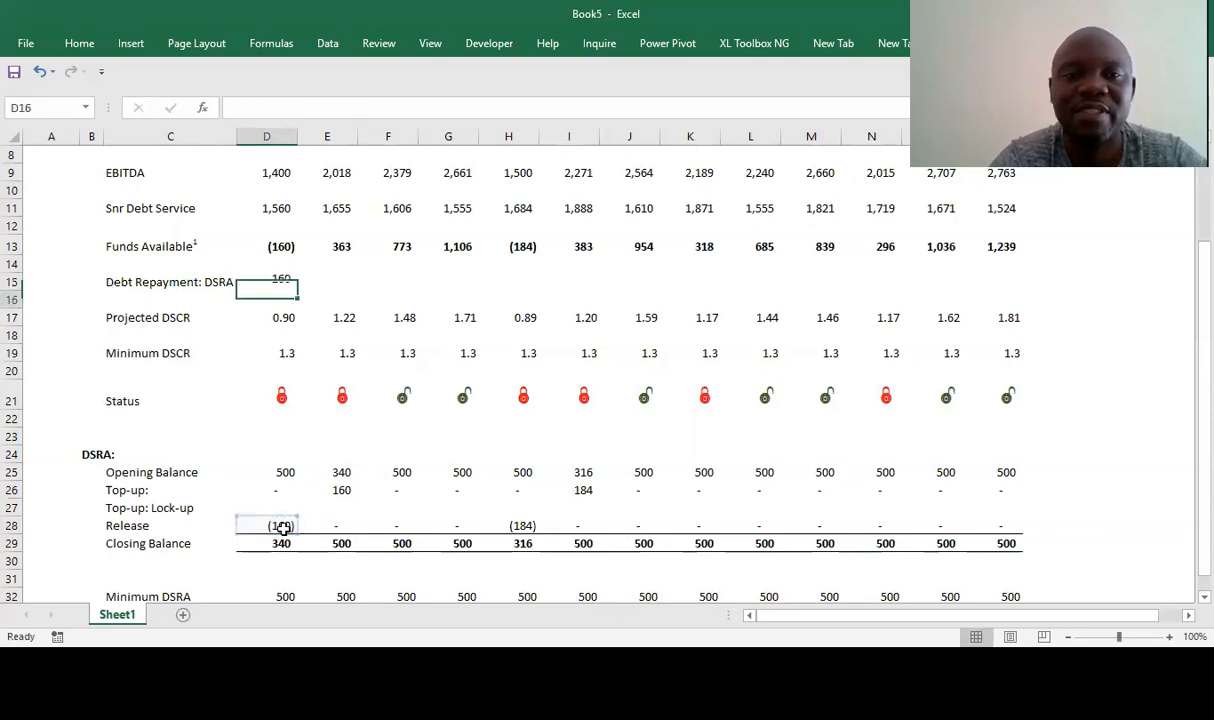
- Copy the Debt Repayment: DSRA formula from D15 across E15:P15
{"action": "key", "text": "Up"}
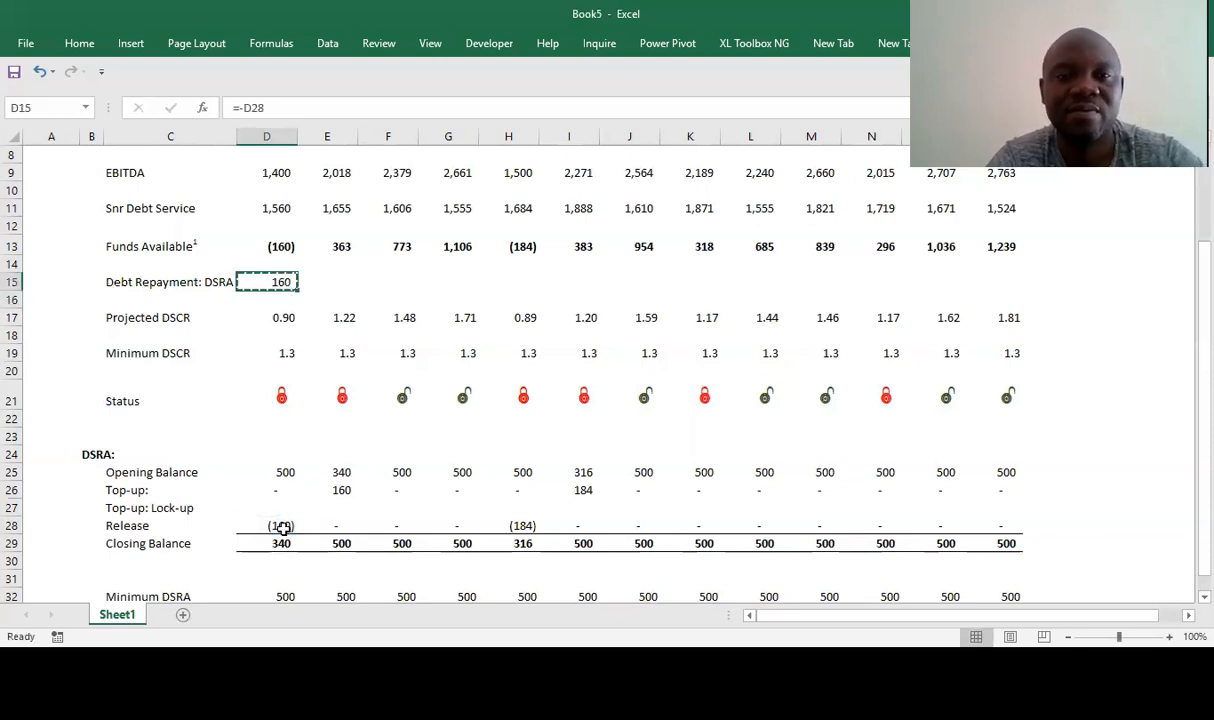
{"action": "key", "text": "ctrl+c"}
{"action": "key", "text": "Right"}
{"action": "key", "text": "shift+Right"}
{"action": "key", "text": "shift+Right"}
{"action": "key", "text": "shift+Right"}
{"action": "key", "text": "shift+Right"}
{"action": "key", "text": "shift+Right"}
{"action": "key", "text": "shift+Right"}
{"action": "key", "text": "shift+Right"}
{"action": "key", "text": "shift+Right"}
{"action": "key", "text": "shift+Right"}
{"action": "key", "text": "shift+Right"}
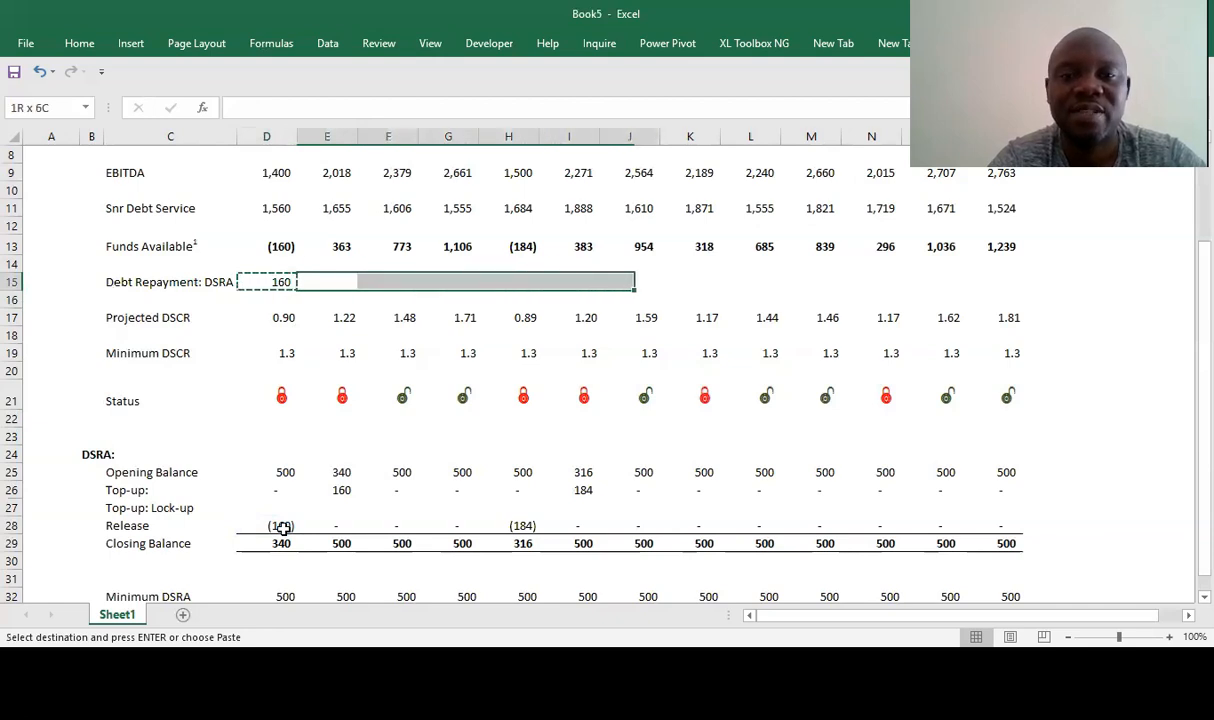
{"action": "key", "text": "shift+Right"}
{"action": "key", "text": "ctrl+v"}
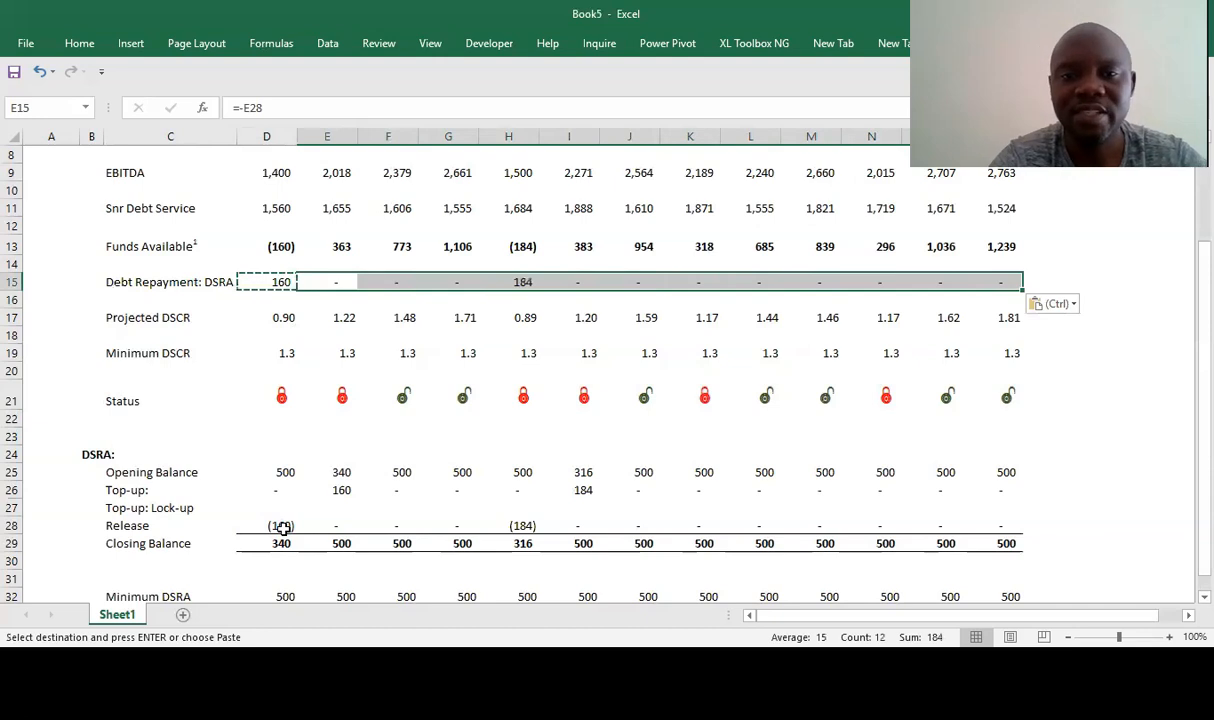
- Compare the Debt Repayment: DSRA row with Funds Available across columns D to H
{"action": "key", "text": "Left"}
{"action": "key", "text": "Down"}
{"action": "key", "text": "Down"}
{"action": "key", "text": "Down"}
{"action": "key", "text": "Down"}
{"action": "key", "text": "Up"}
{"action": "key", "text": "Up"}
{"action": "key", "text": "Up"}
{"action": "key", "text": "Up"}
{"action": "key", "text": "Up"}
{"action": "key", "text": "Down"}
{"action": "key", "text": "Right"}
{"action": "key", "text": "Right"}
{"action": "key", "text": "Right"}
{"action": "key", "text": "Right"}
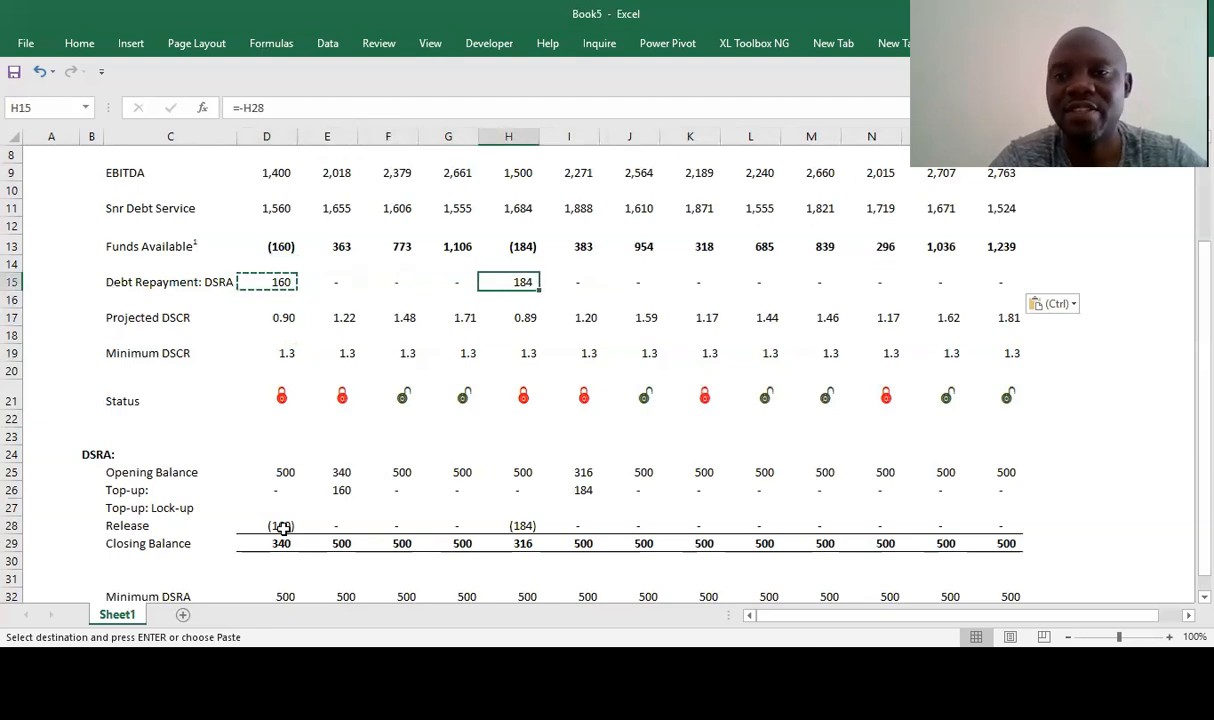
{"action": "key", "text": "Left"}
{"action": "key", "text": "Left"}
{"action": "key", "text": "Left"}
{"action": "key", "text": "Left"}
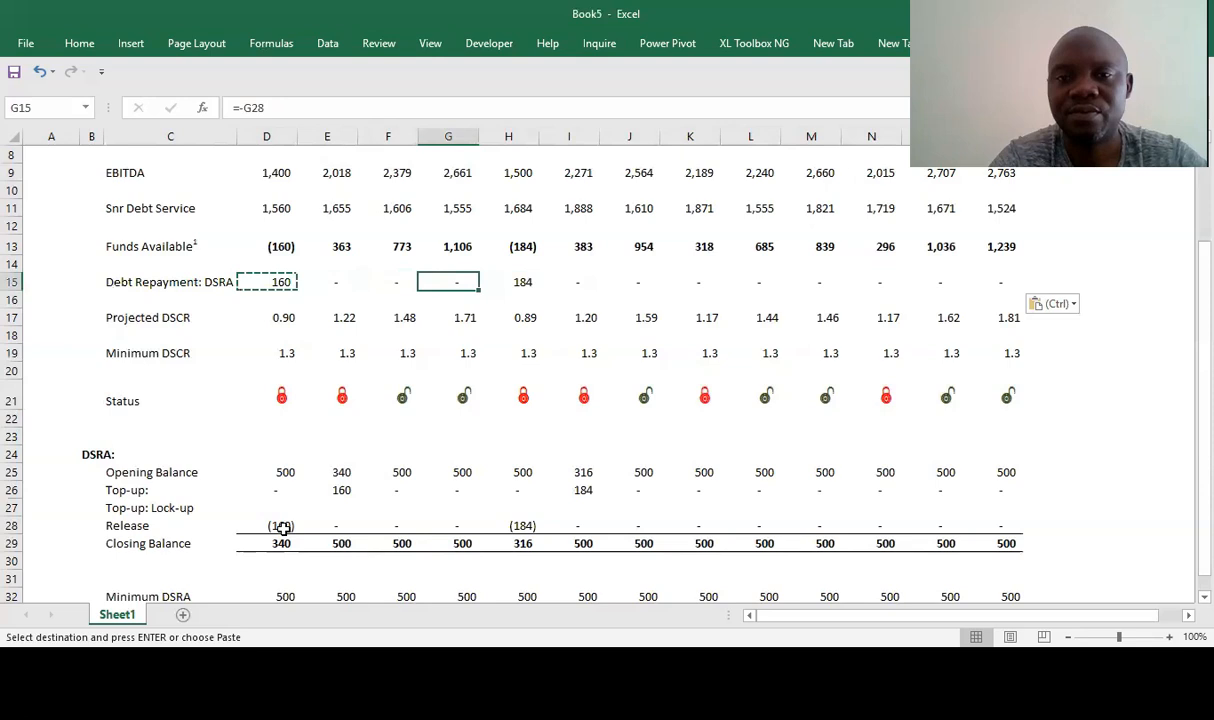
- Start the Top-up: Lock-up formula in D27 with an IF testing whether Projected DSCR is below Minimum DSCR (D17<D19)
{"action": "key", "text": "Down"}
{"action": "key", "text": "Down"}
{"action": "key", "text": "Down"}
{"action": "key", "text": "Down"}
{"action": "key", "text": "Down"}
{"action": "key", "text": "Down"}
{"action": "key", "text": "Down"}
{"action": "key", "text": "Down"}
{"action": "key", "text": "Down"}
{"action": "key", "text": "Down"}
{"action": "key", "text": "Down"}
{"action": "key", "text": "Down"}
{"action": "key", "text": "Down"}
{"action": "key", "text": "Down"}
{"action": "key", "text": "Down"}
{"action": "key", "text": "Down"}
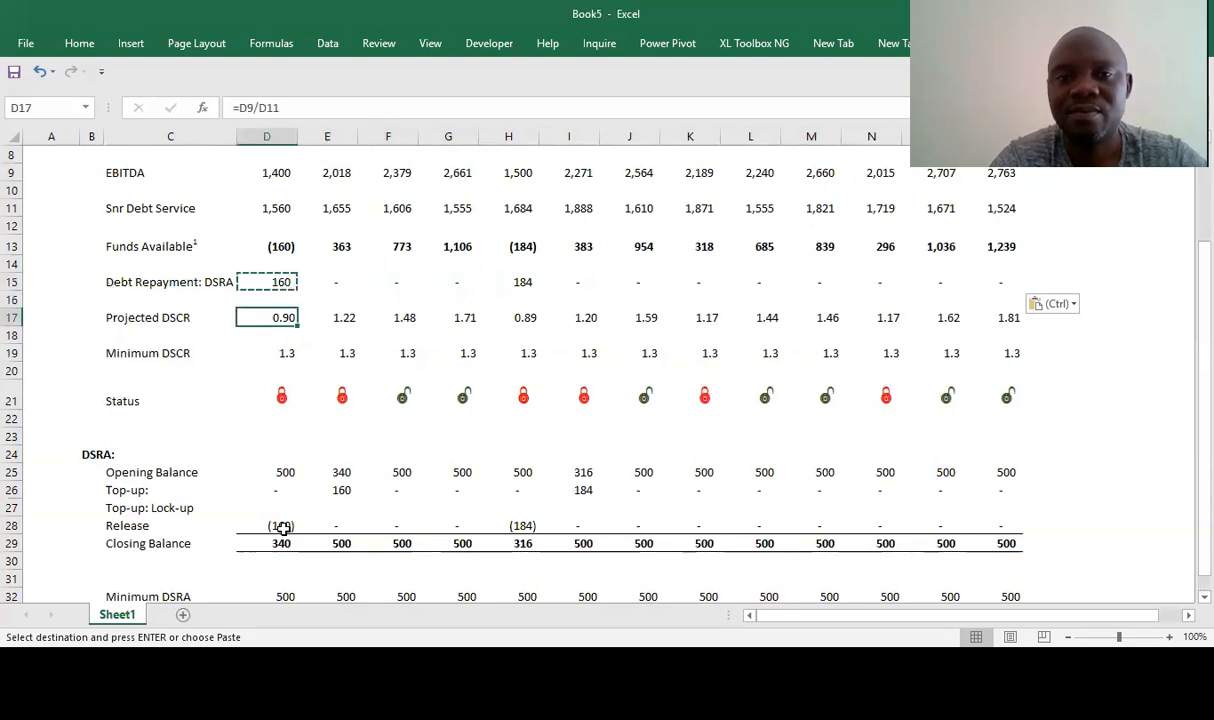
{"action": "scroll", "coordinate": [283, 528], "scroll_direction": "down", "scroll_amount": 2}
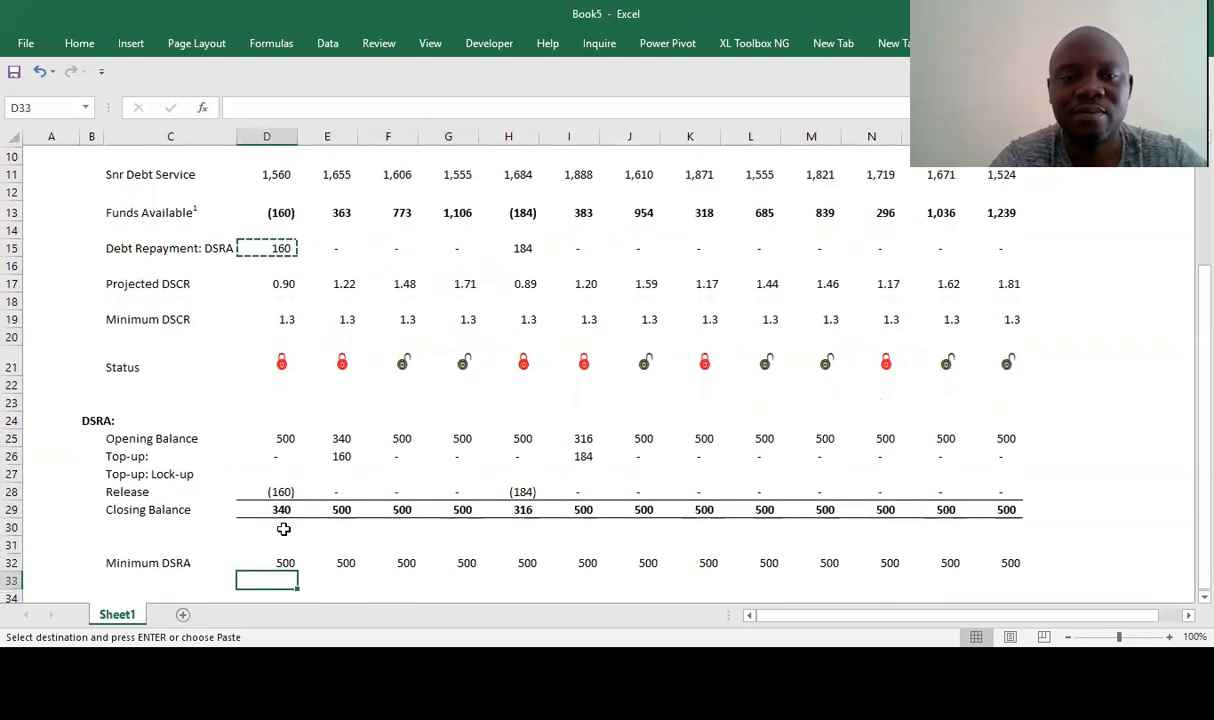
{"action": "key", "text": "Up"}
{"action": "key", "text": "Up"}
{"action": "key", "text": "Up"}
{"action": "key", "text": "Up"}
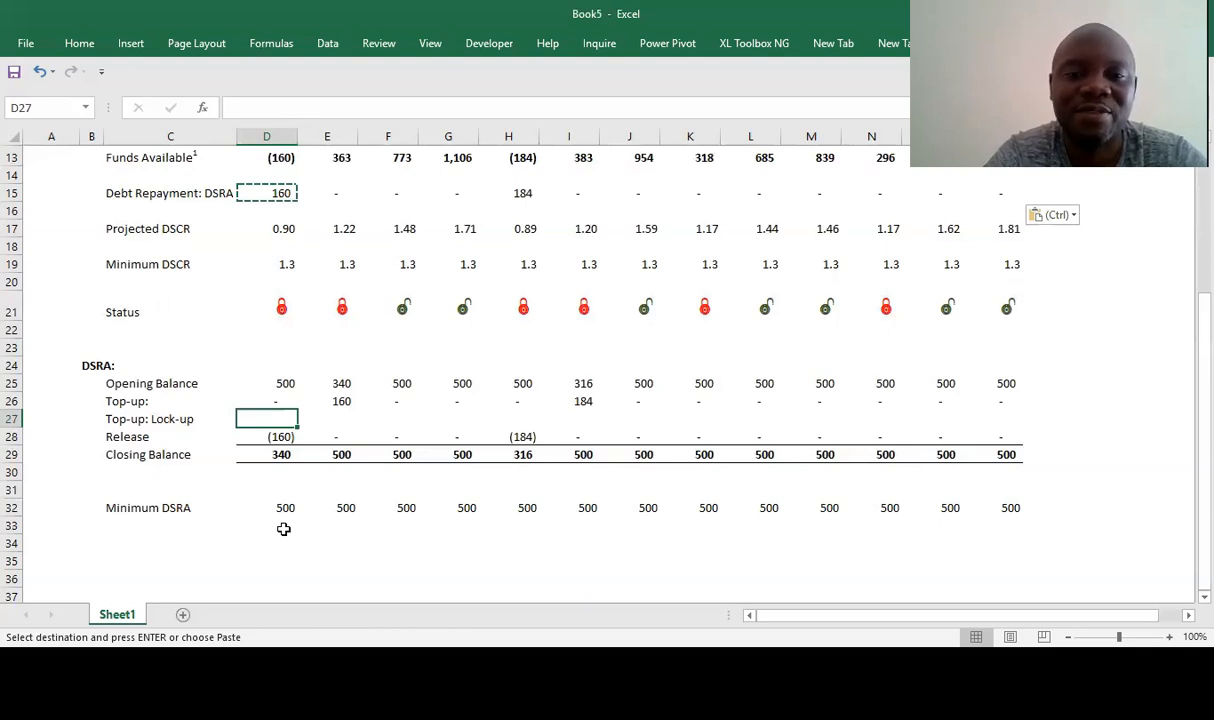
{"action": "type", "text": "="}
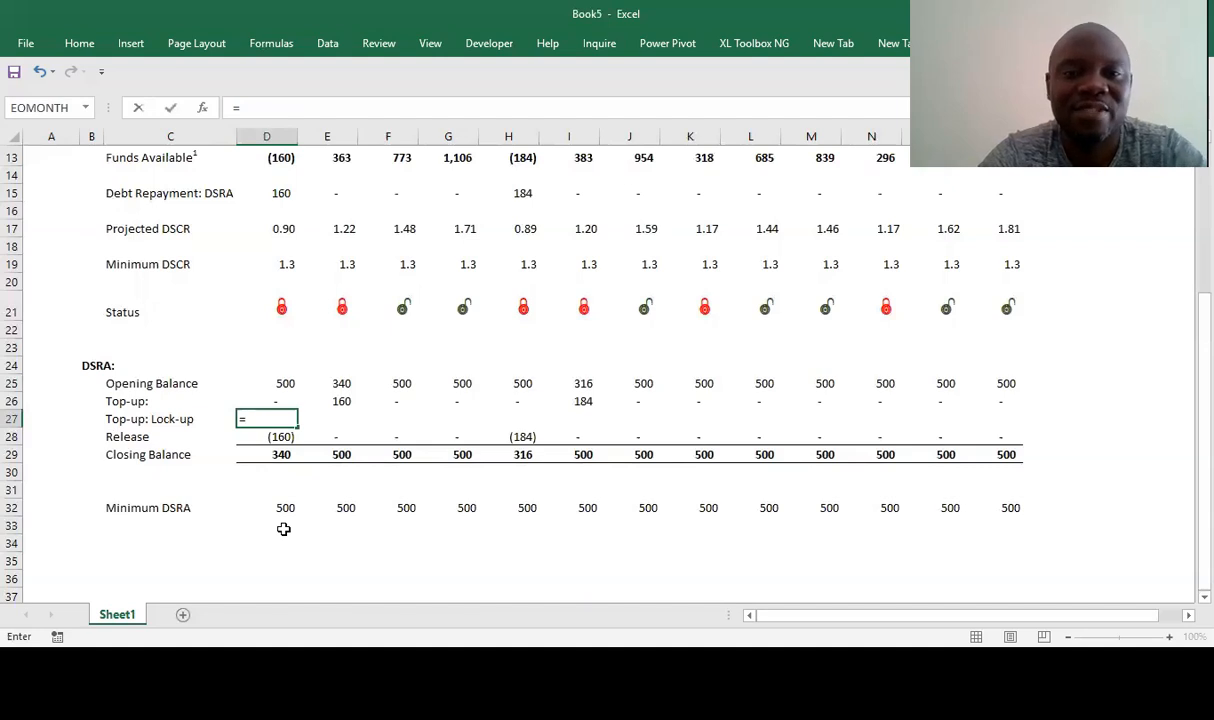
{"action": "type", "text": "if"}
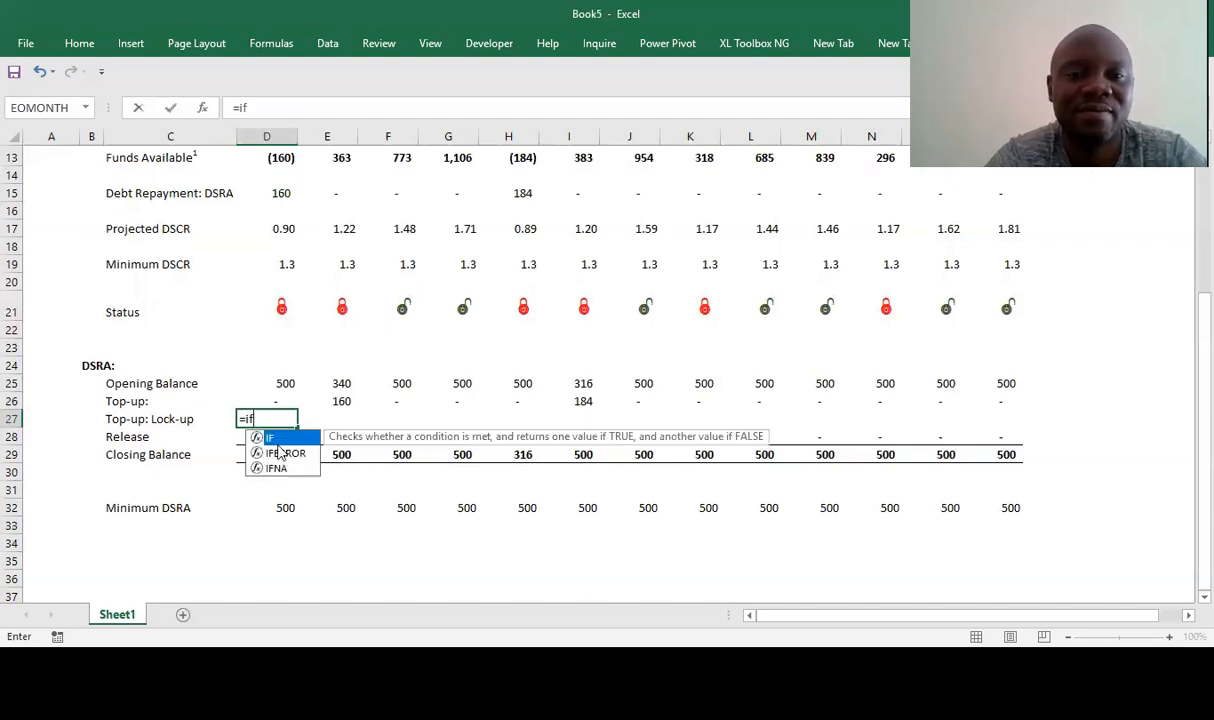
{"action": "double_click", "coordinate": [270, 440]}
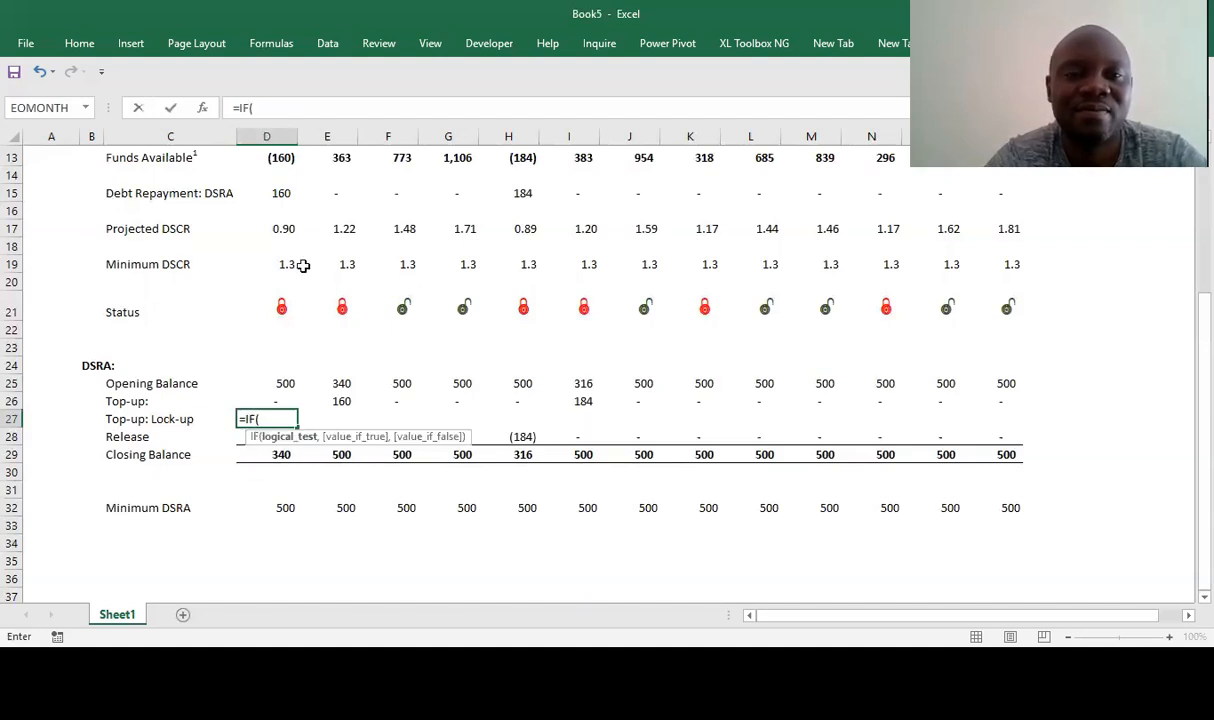
{"action": "left_click", "coordinate": [274, 228]}
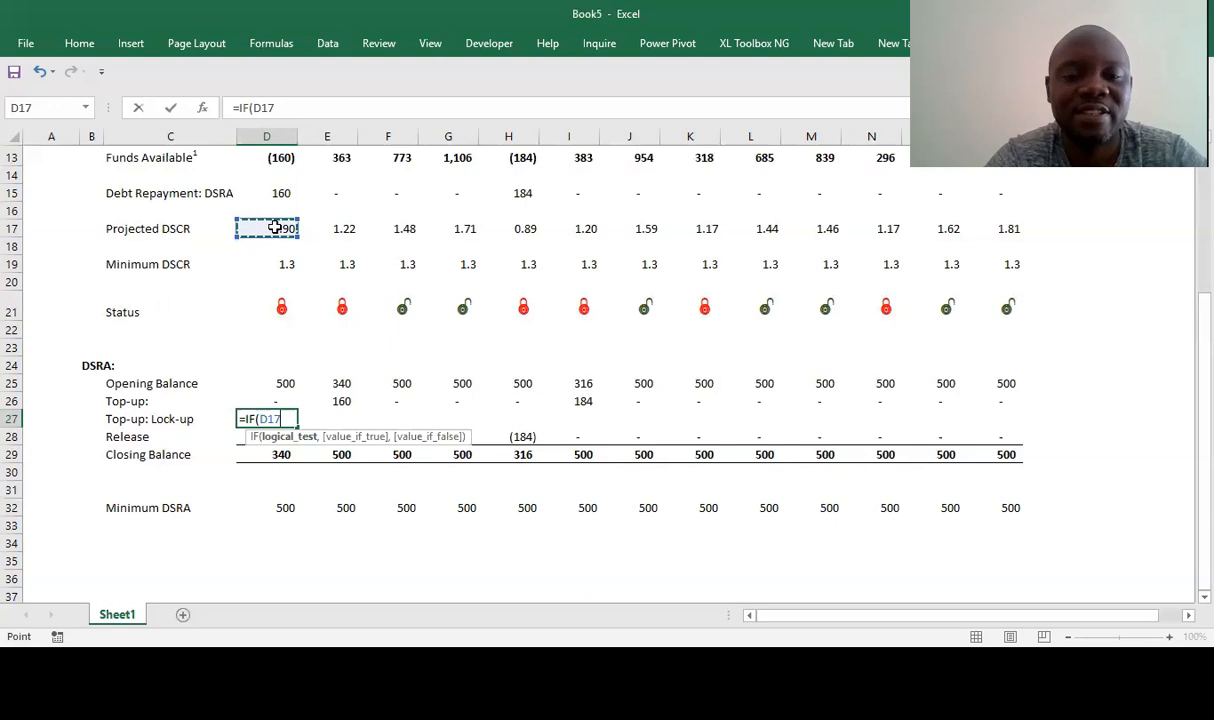
{"action": "type", "text": "<"}
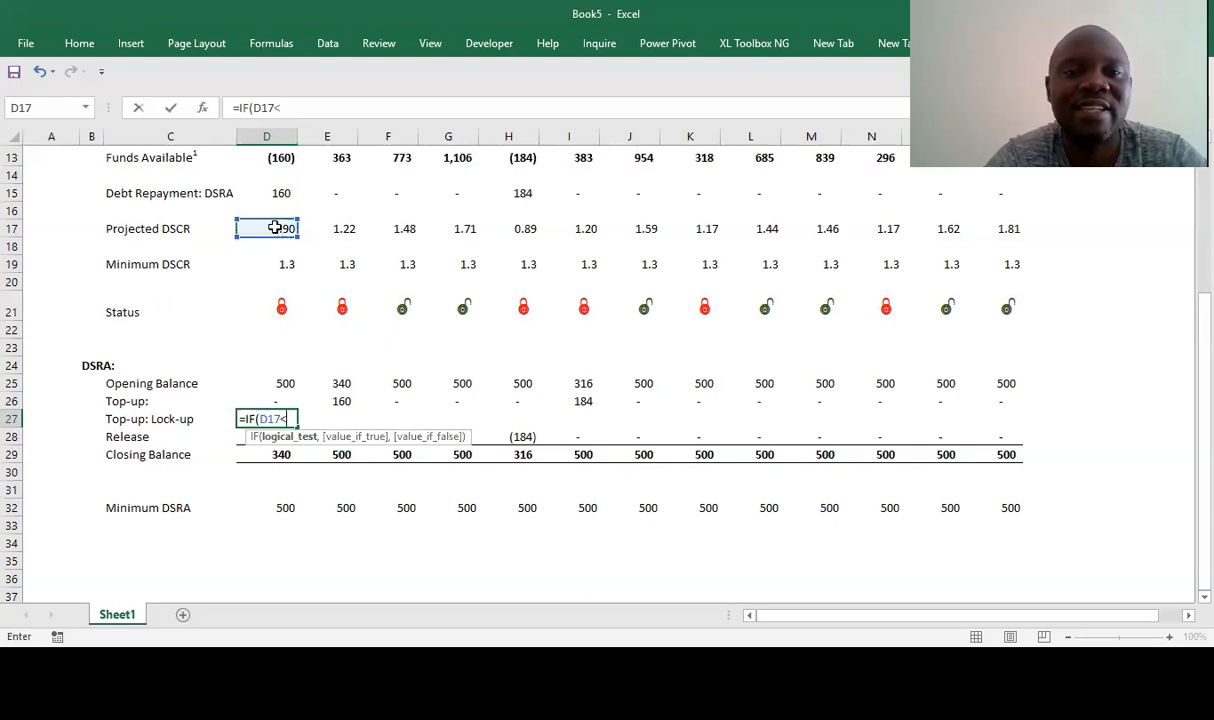
{"action": "left_click", "coordinate": [286, 264]}
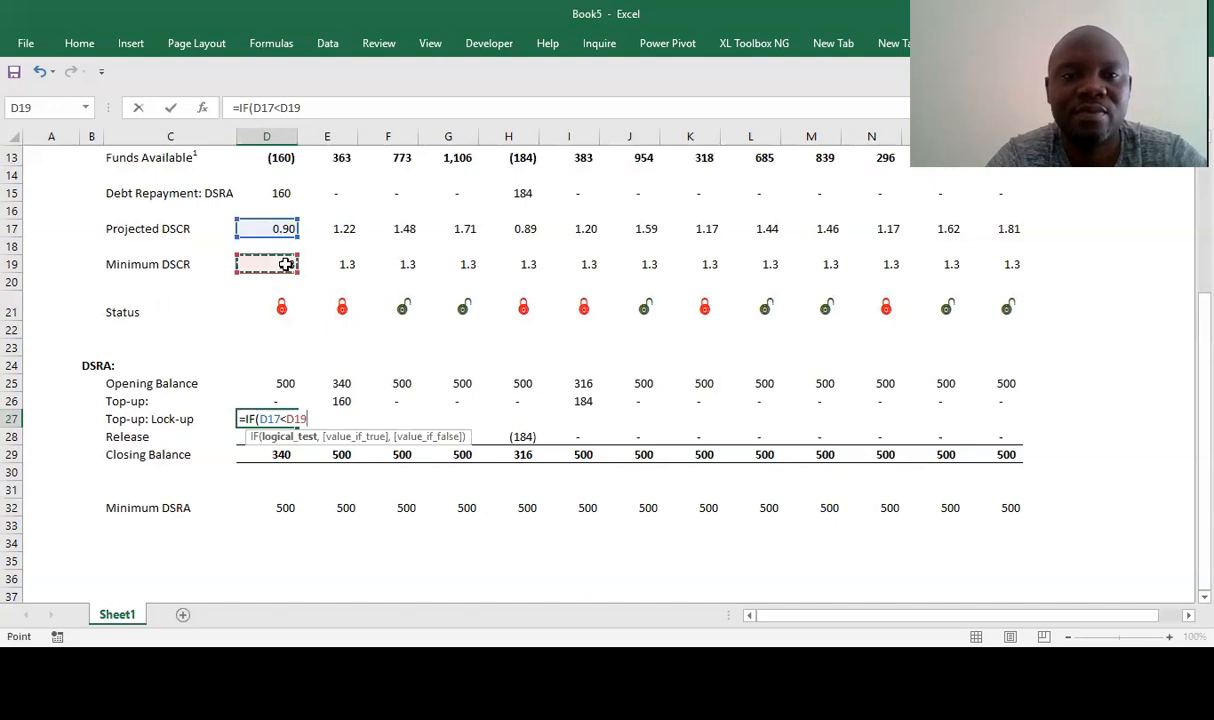
{"action": "type", "text": ","}
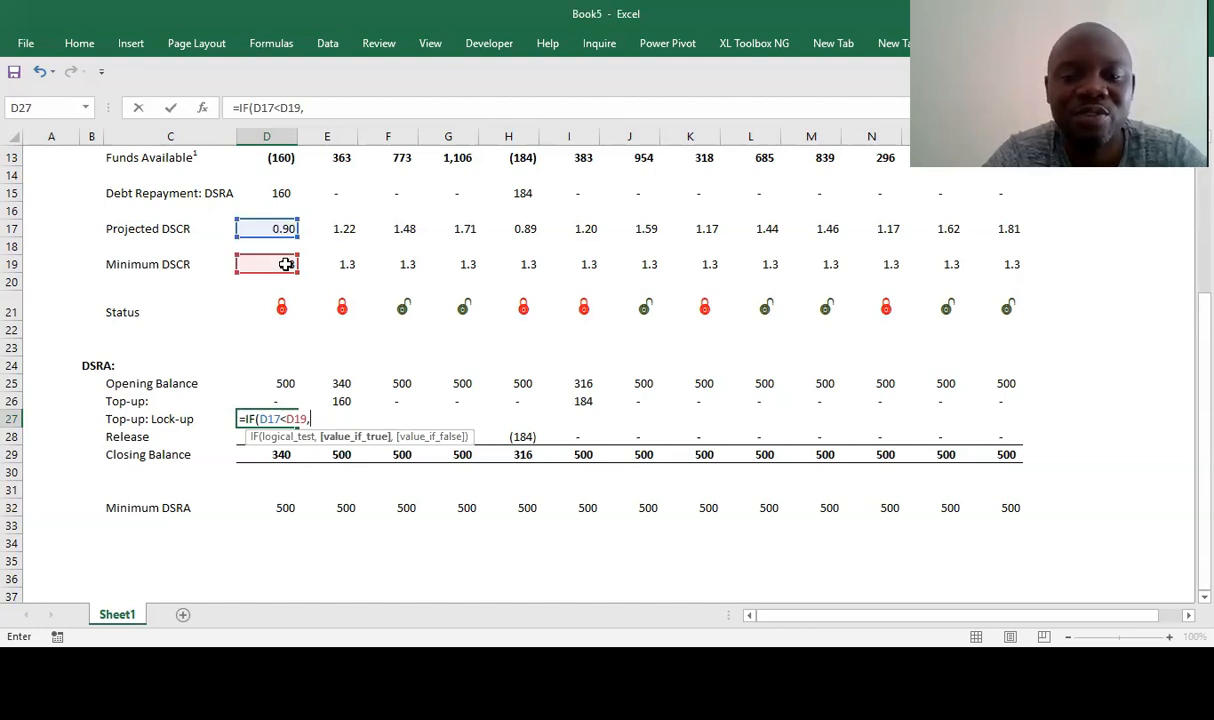
- Complete the Top-up: Lock-up formula in D27 as =IF(D17<D19,MAX(D13-D26,0),0)
{"action": "type", "text": "max("}
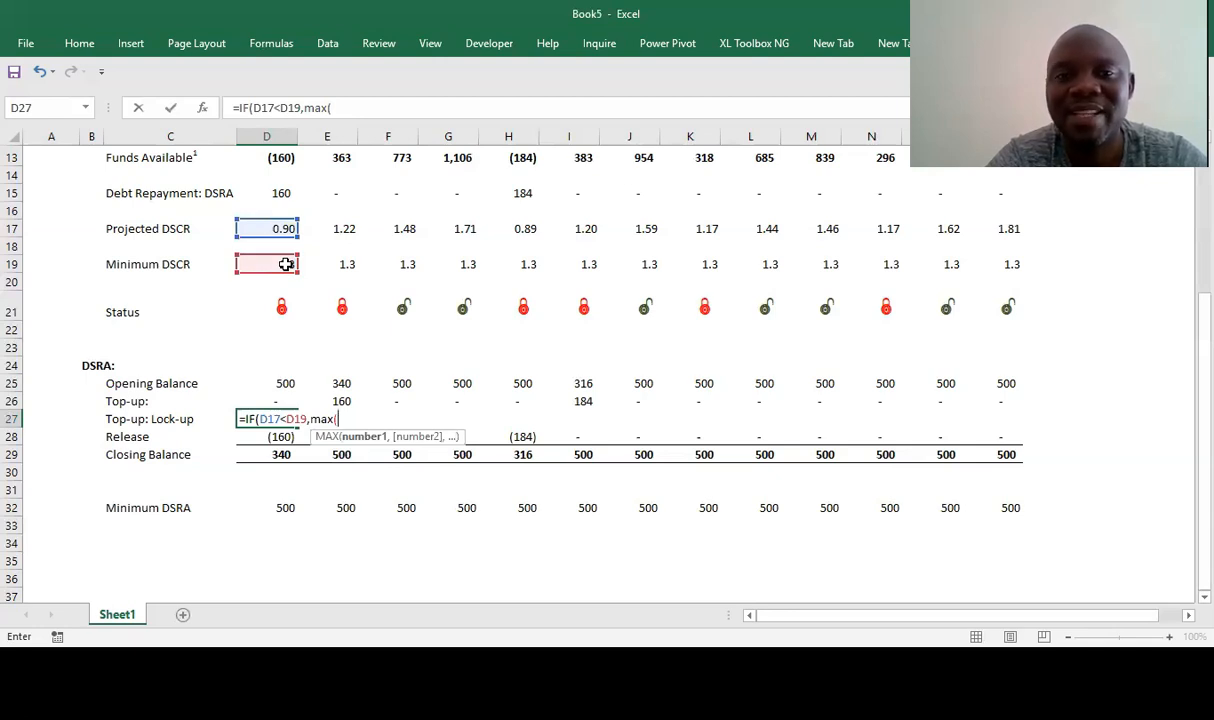
{"action": "left_click", "coordinate": [278, 155]}
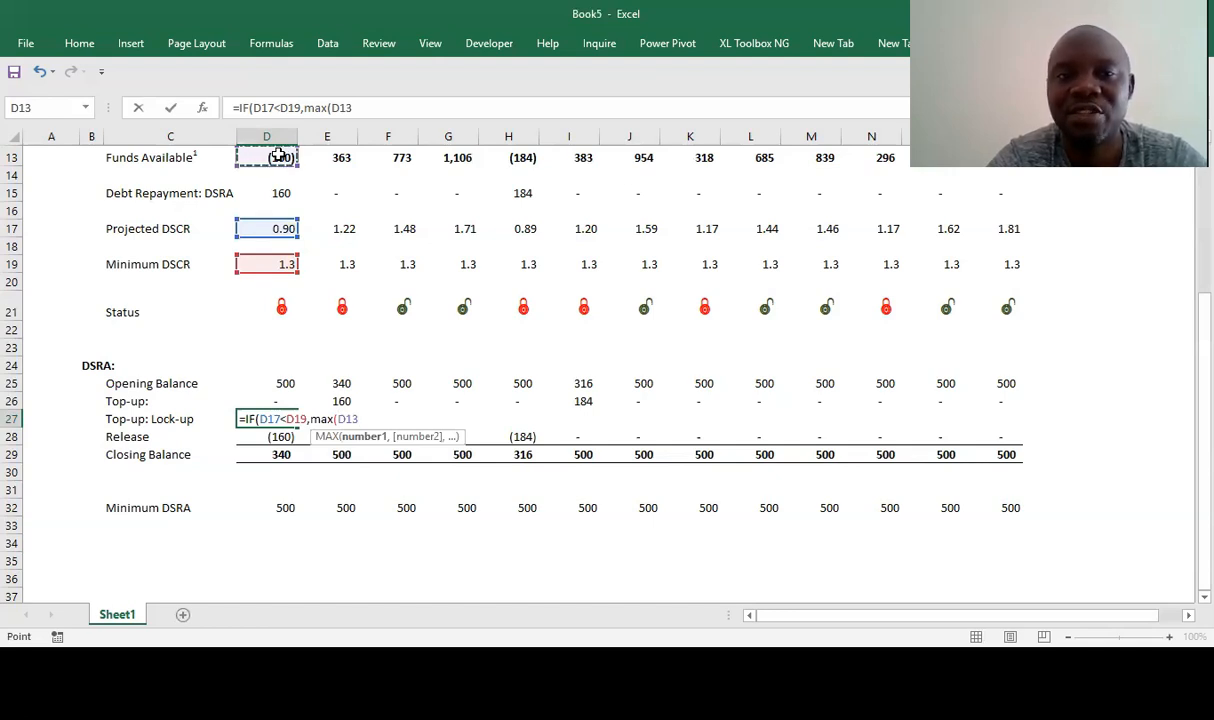
{"action": "type", "text": "-"}
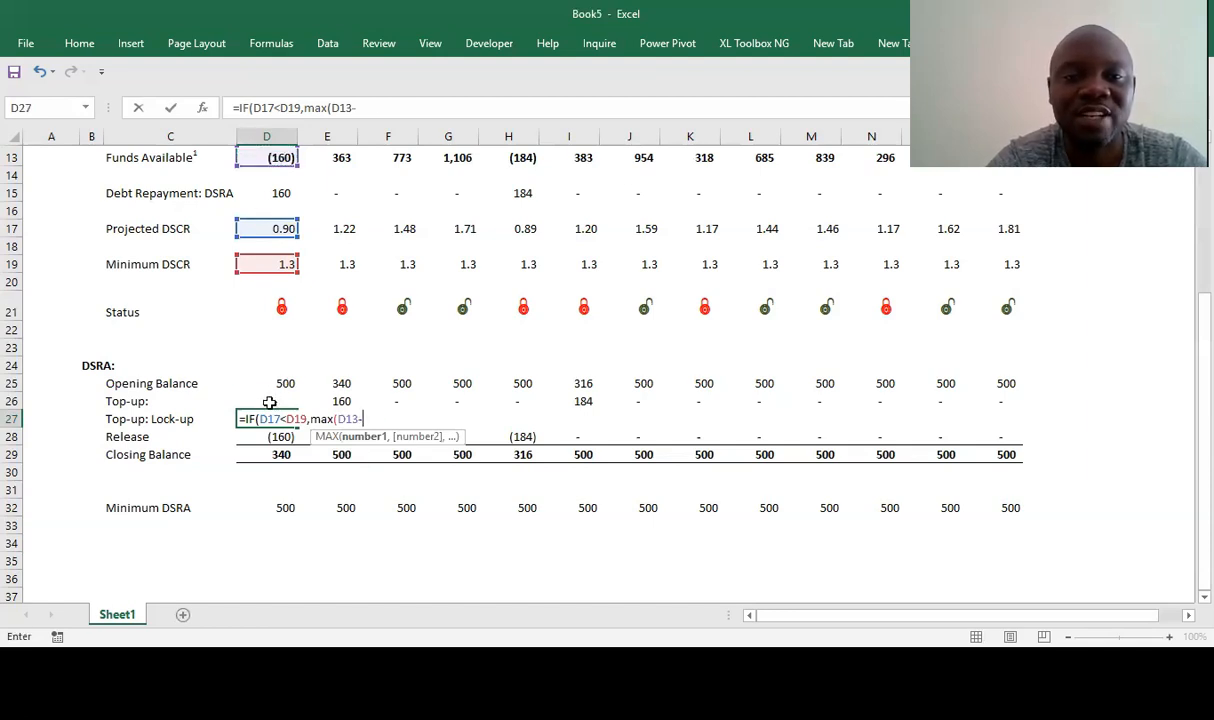
{"action": "left_click", "coordinate": [269, 402]}
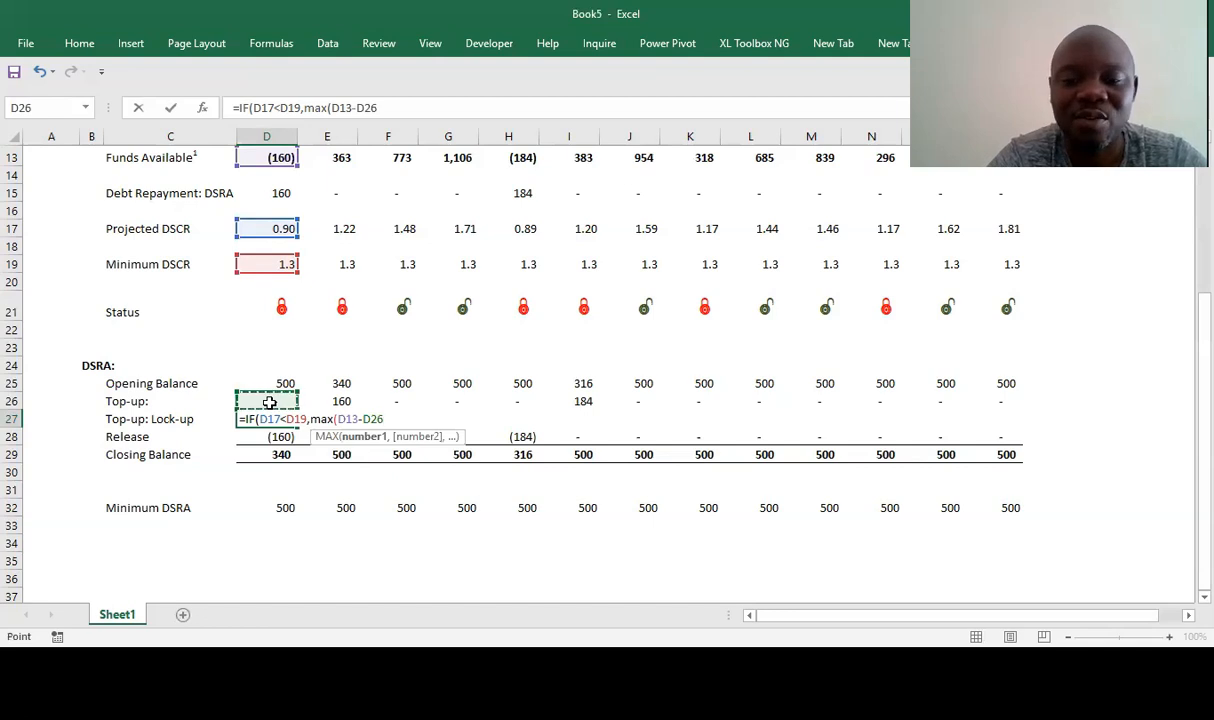
{"action": "type", "text": ",0"}
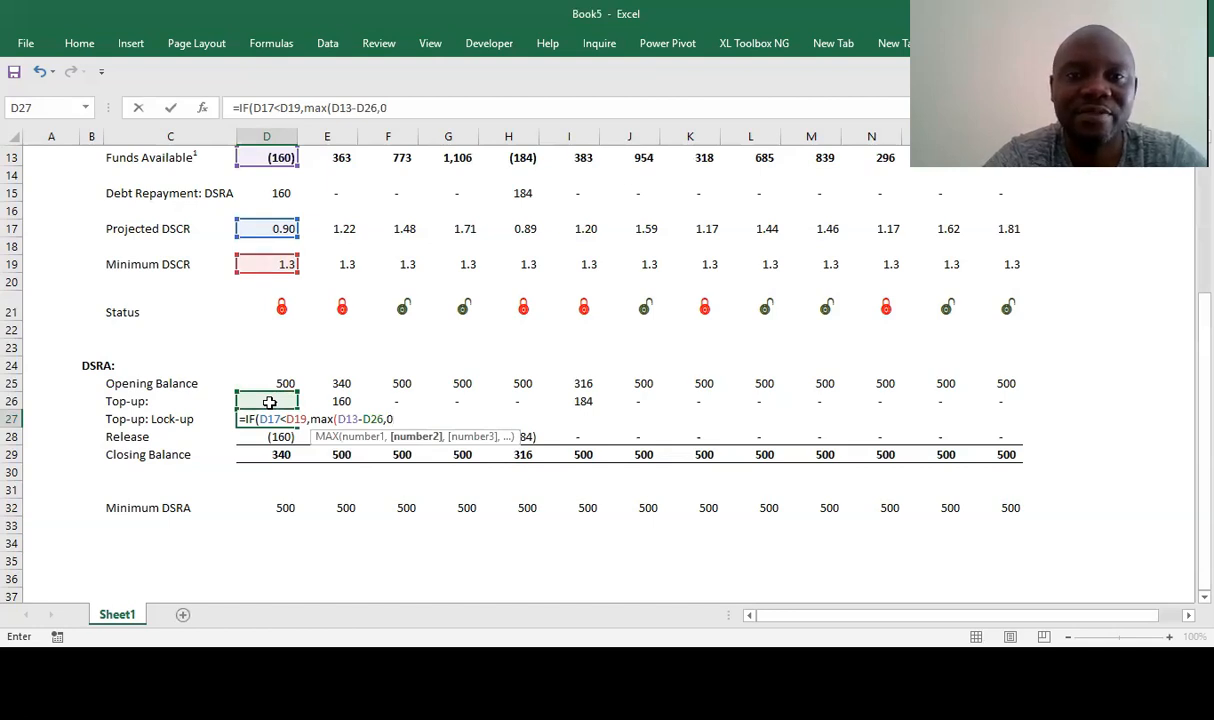
{"action": "type", "text": ")"}
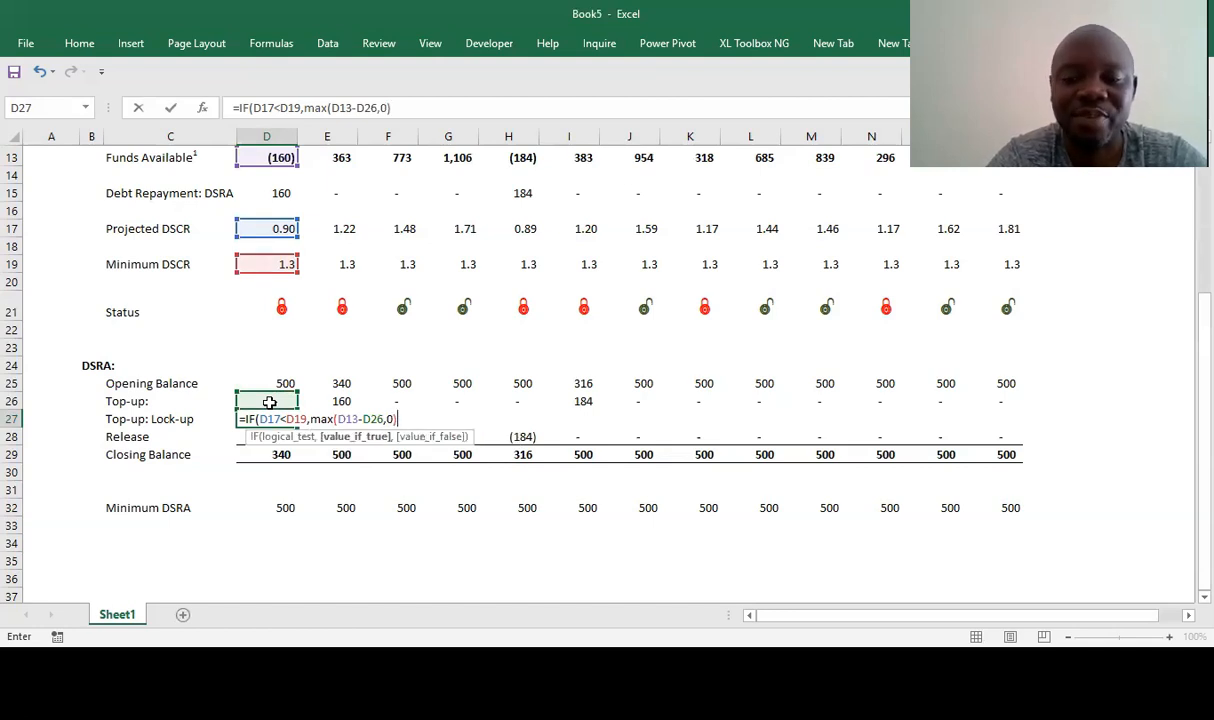
{"action": "type", "text": ",0)"}
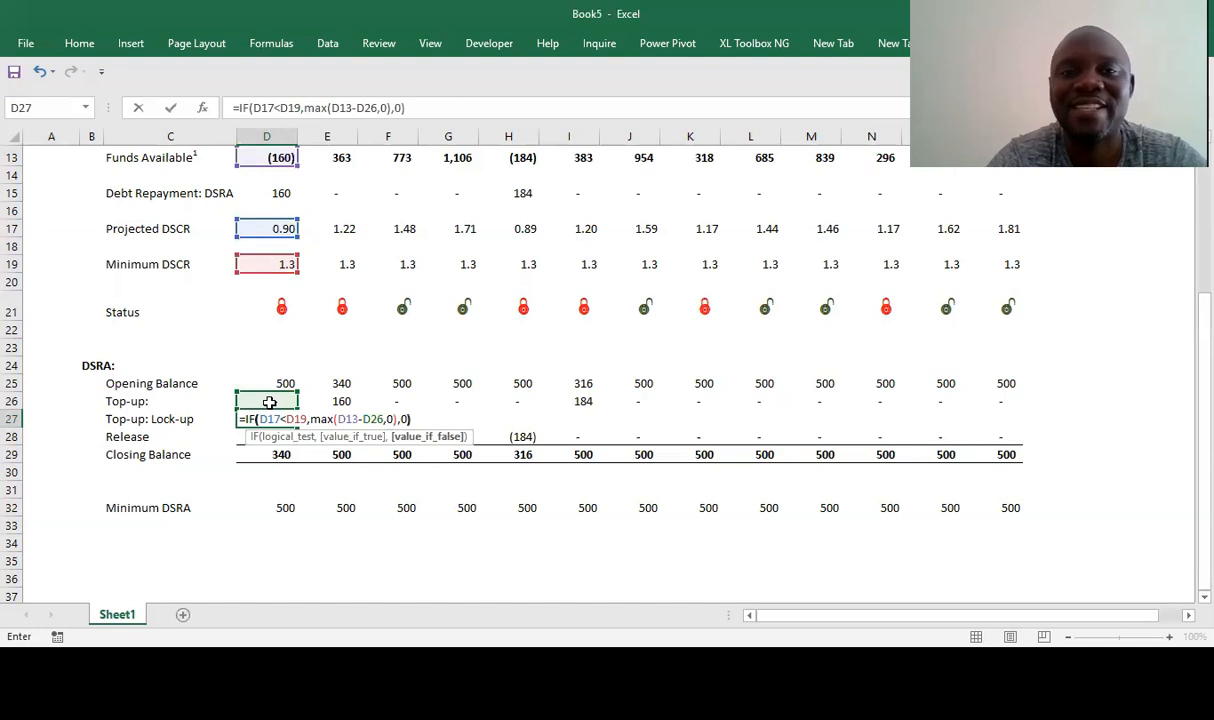
{"action": "key", "text": "Return"}
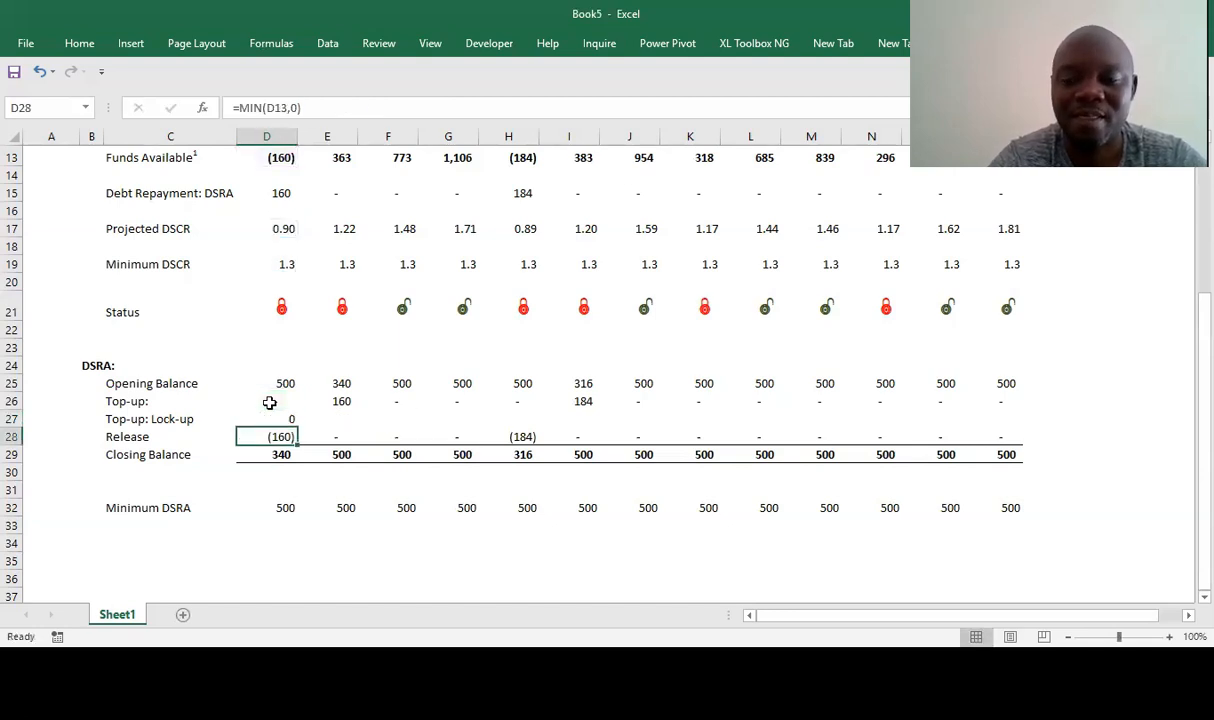
- Apply a comma-style number format to the Top-up: Lock-up cell D27 so a zero is displayed as a dash
{"action": "key", "text": "Up"}
{"action": "key", "text": "Up"}
{"action": "key", "text": "Down"}
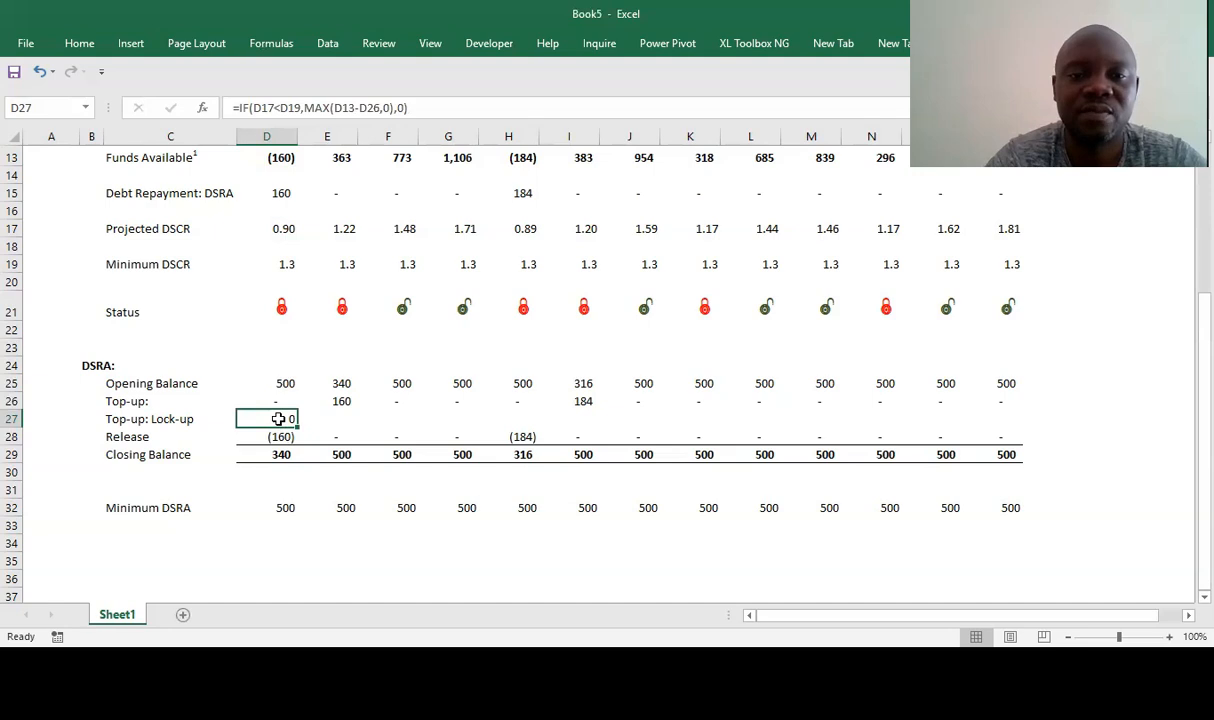
{"action": "right_click", "coordinate": [278, 419]}
{"action": "left_click", "coordinate": [460, 471]}
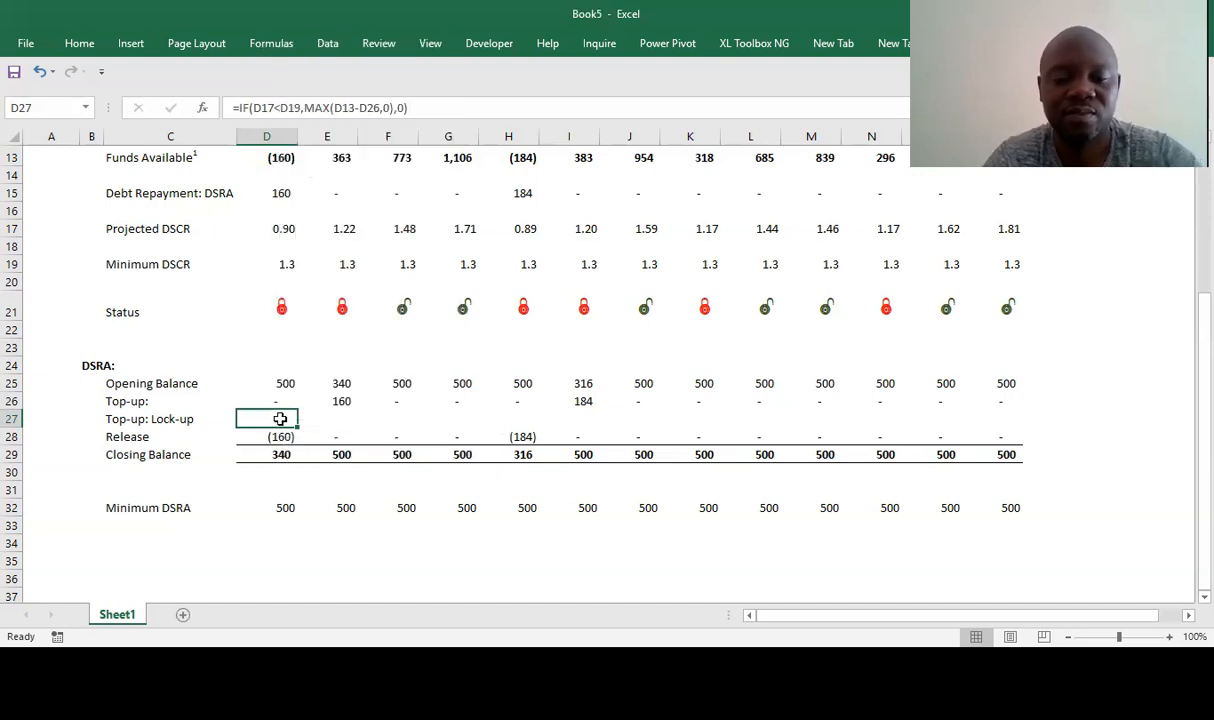
- Copy the Top-up: Lock-up formula from D27 across E27:P27
{"action": "key", "text": "ctrl+c"}
{"action": "key", "text": "Right"}
{"action": "key", "text": "shift+Right"}
{"action": "key", "text": "shift+Right"}
{"action": "key", "text": "shift+Right"}
{"action": "key", "text": "shift+Right"}
{"action": "key", "text": "shift+Right"}
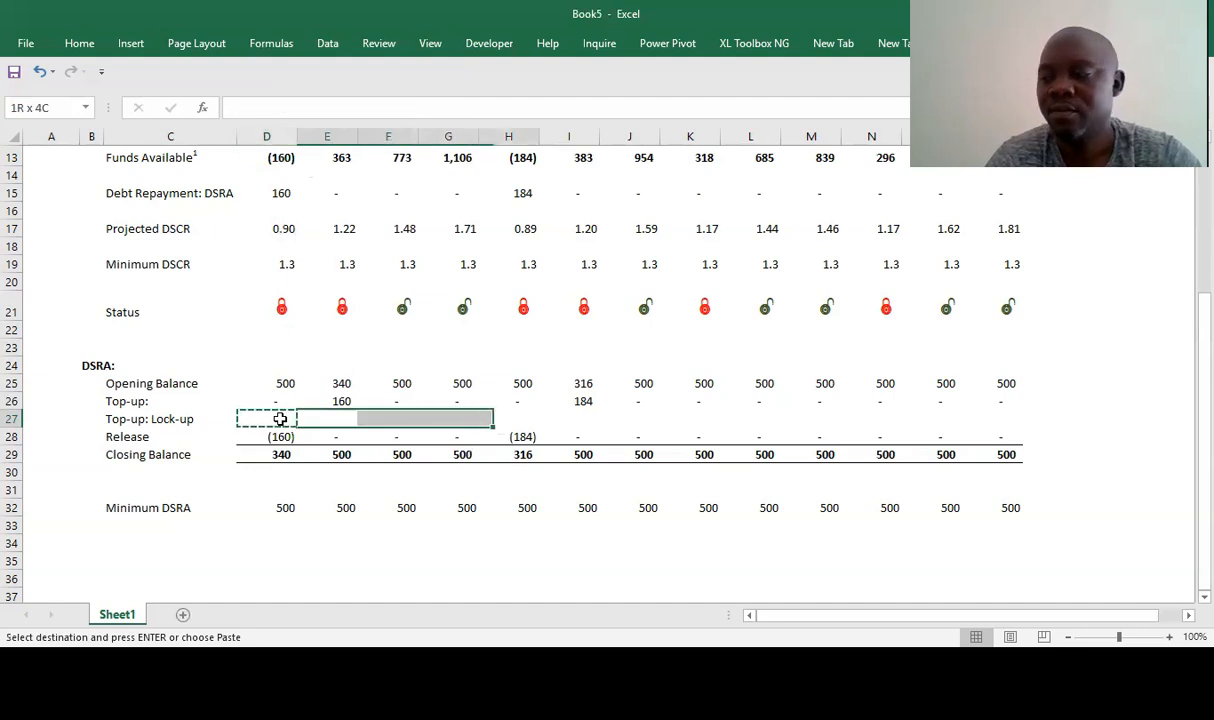
{"action": "key", "text": "shift+Right"}
{"action": "key", "text": "shift+Right"}
{"action": "key", "text": "shift+Right"}
{"action": "key", "text": "shift+Right"}
{"action": "key", "text": "shift+Right"}
{"action": "key", "text": "shift+Right"}
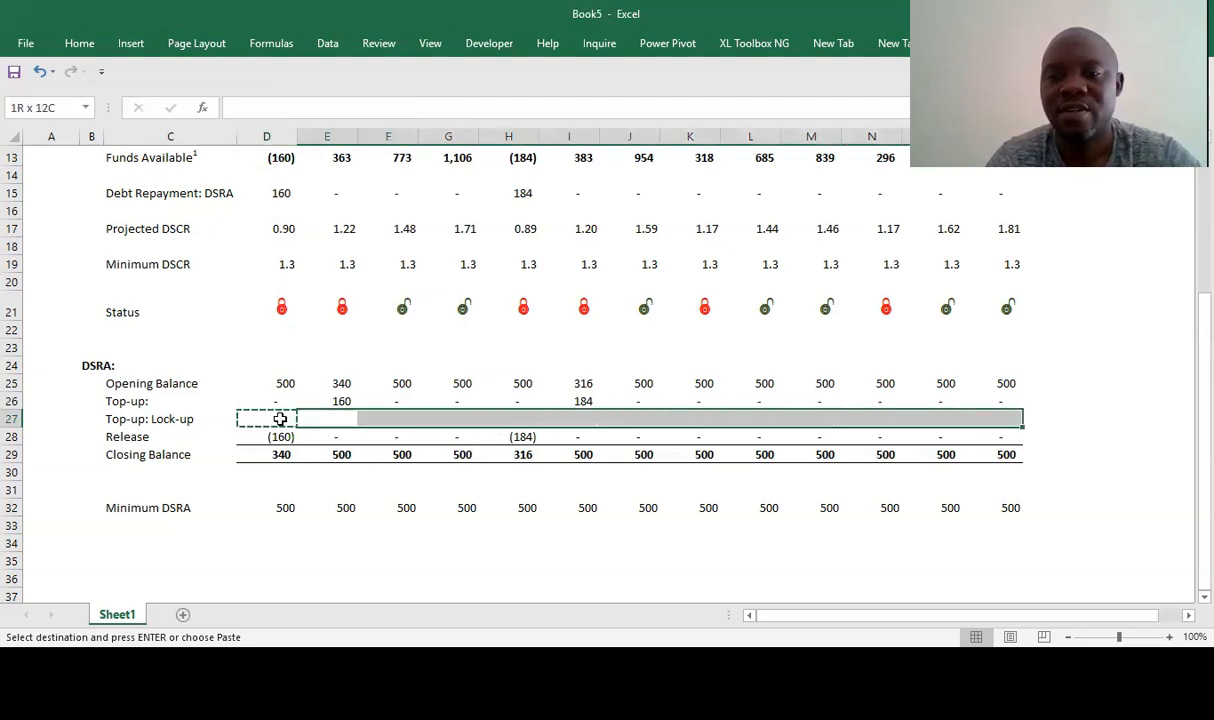
{"action": "key", "text": "ctrl+v"}
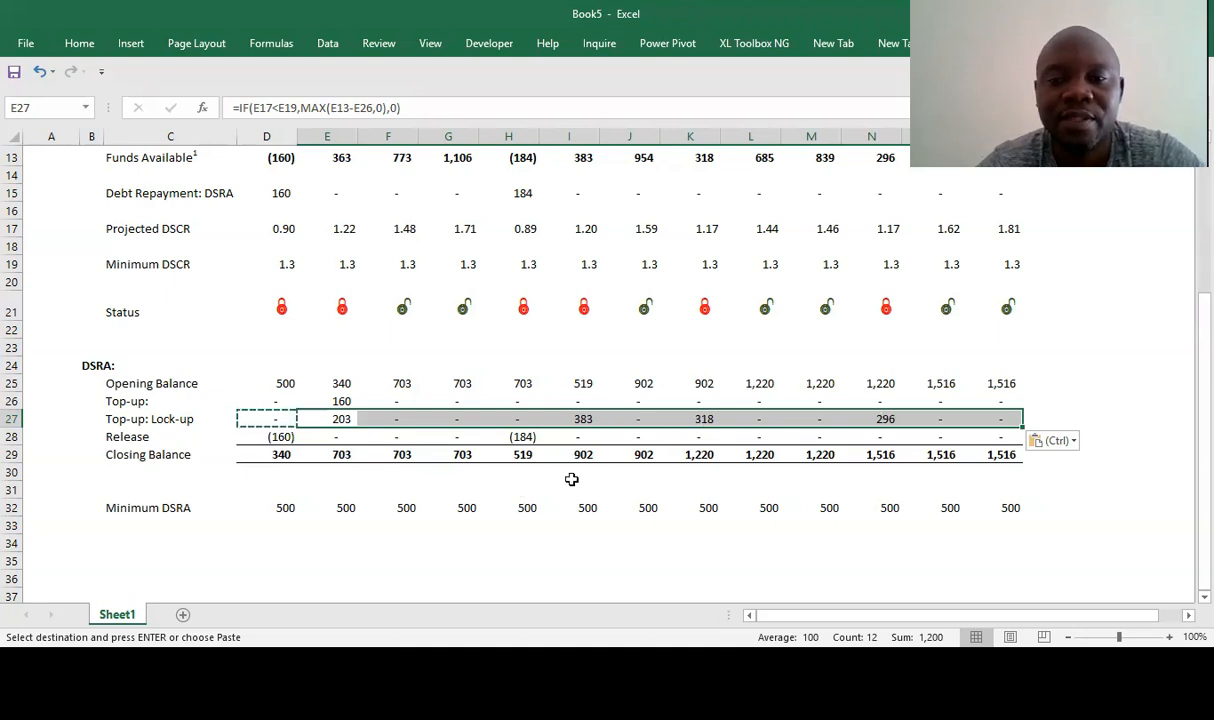
{"action": "left_click", "coordinate": [258, 419]}
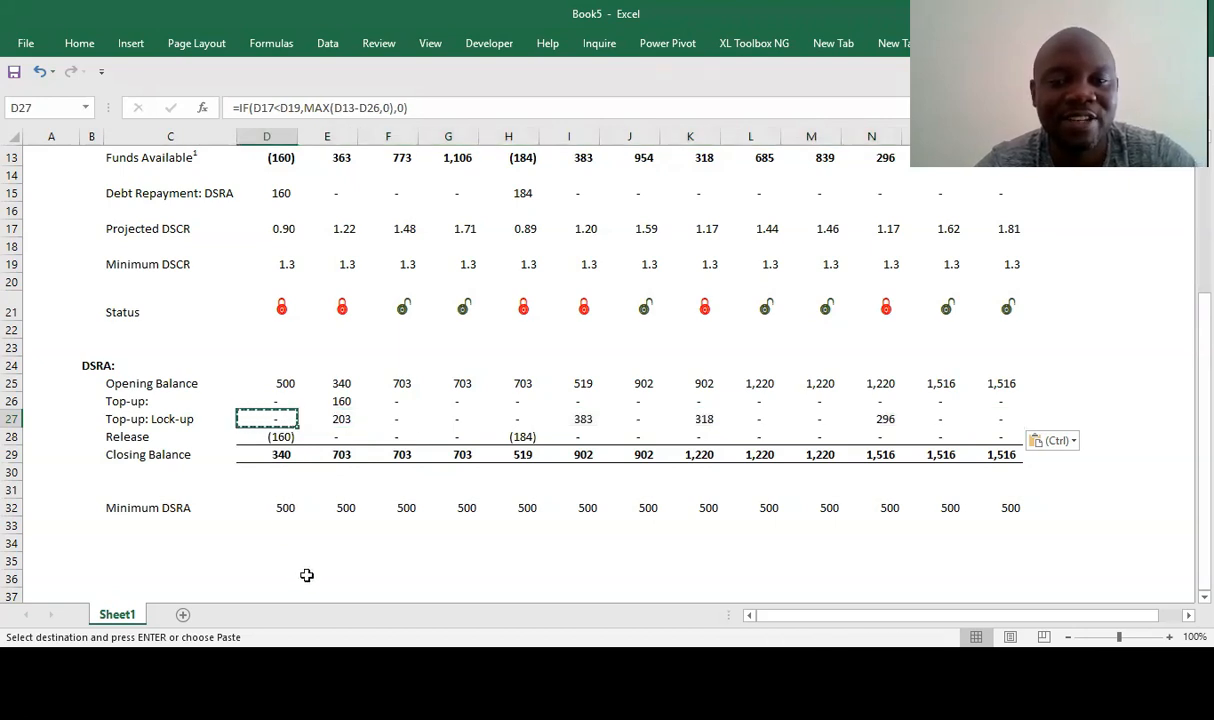
{"action": "key", "text": "Escape"}
{"action": "left_click", "coordinate": [266, 525]}
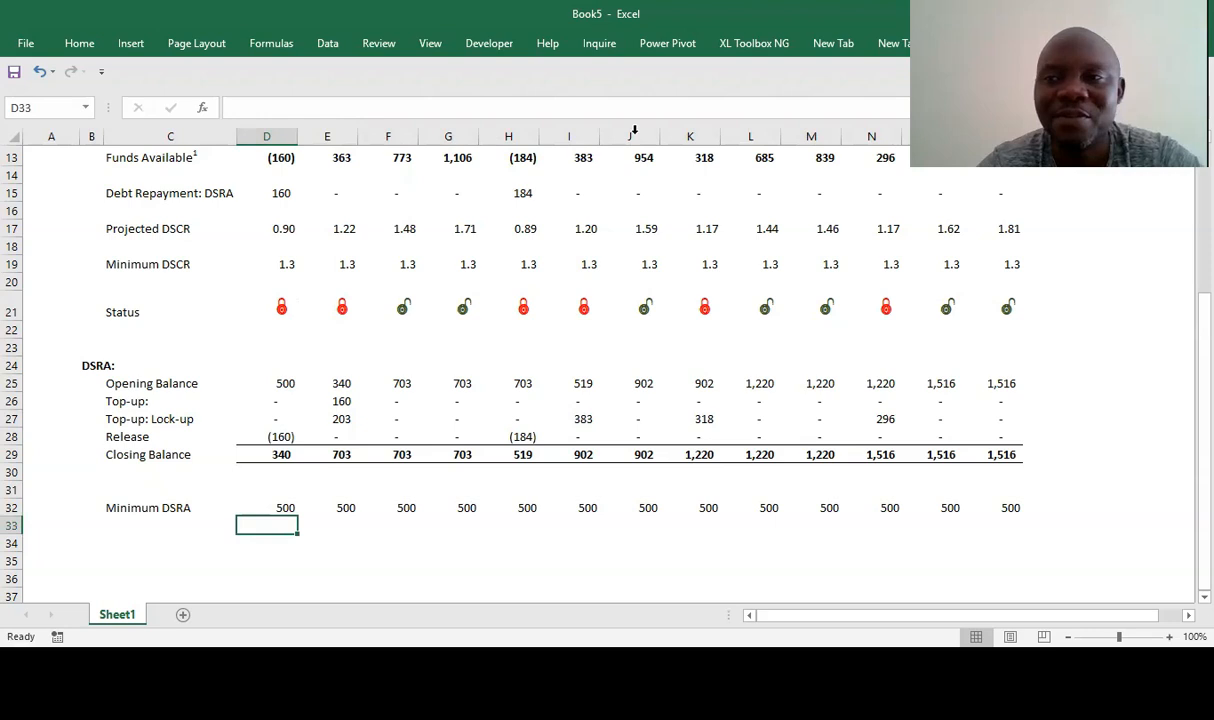
- Compare Funds Available in E13 with the top-ups in E26:E27, and review the lock-up status for columns H and I
{"action": "scroll", "coordinate": [633, 131], "scroll_direction": "up", "scroll_amount": 2}
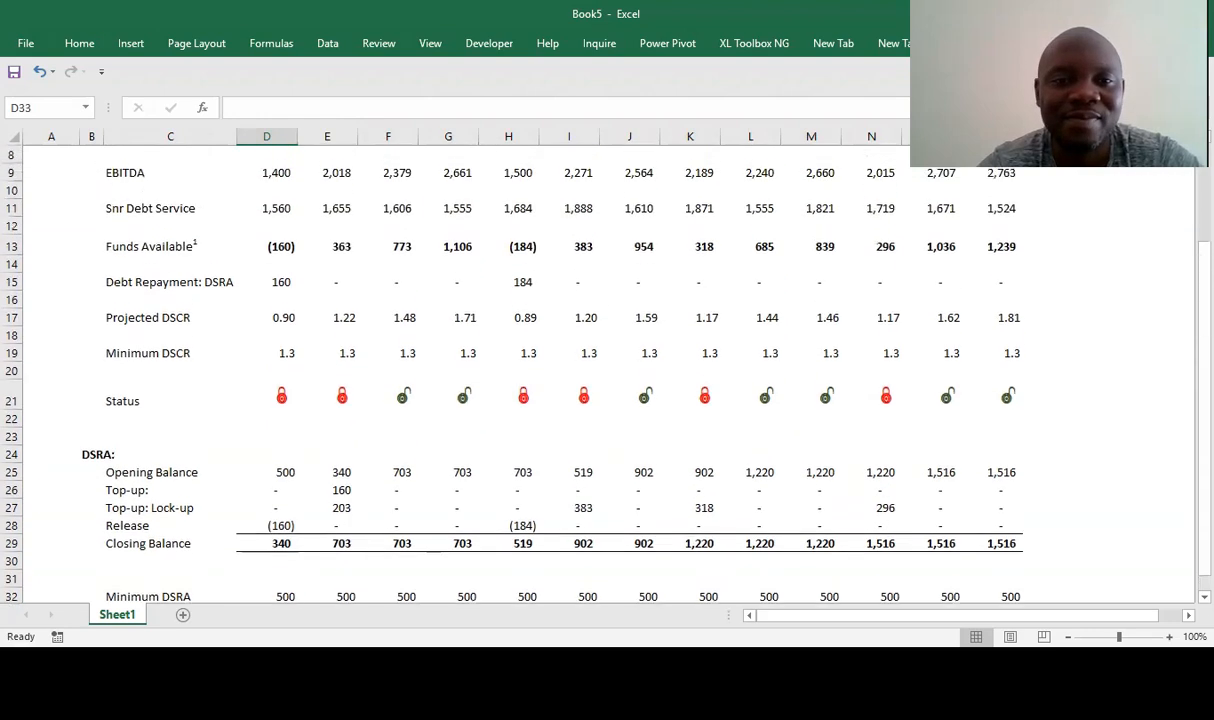
{"action": "left_click", "coordinate": [340, 247]}
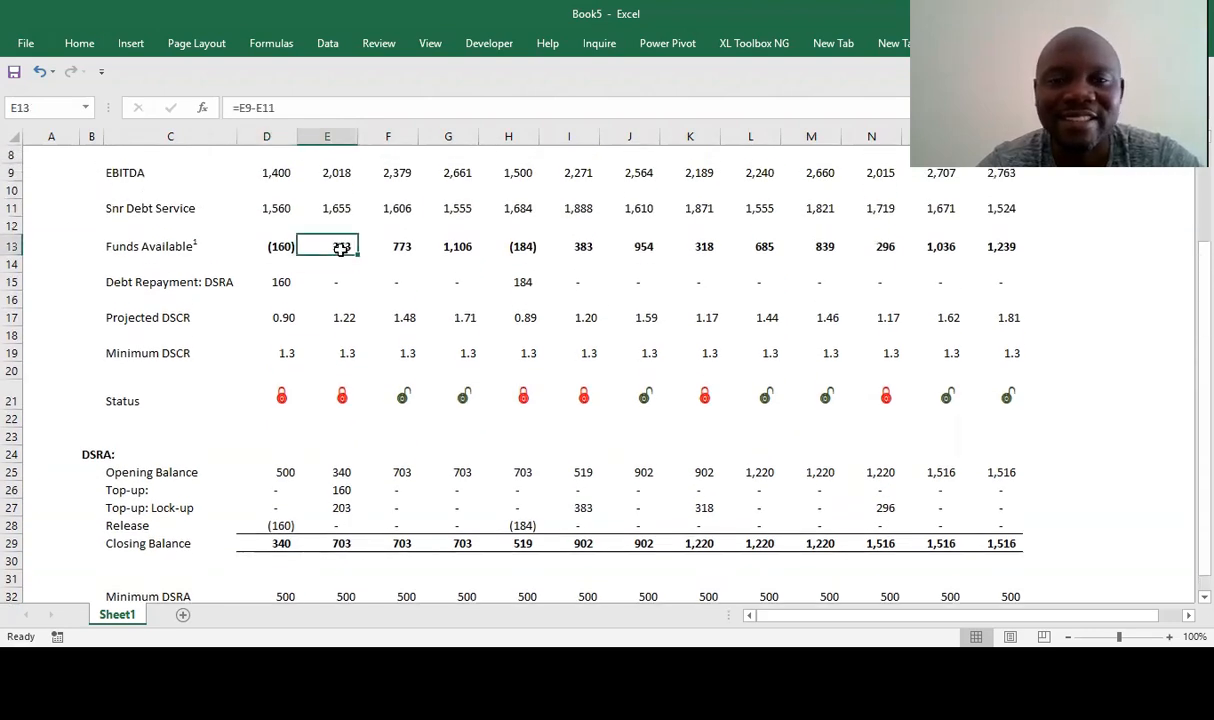
{"action": "left_click", "coordinate": [341, 491]}
{"action": "left_click_drag", "start_coordinate": [341, 491], "coordinate": [344, 507]}
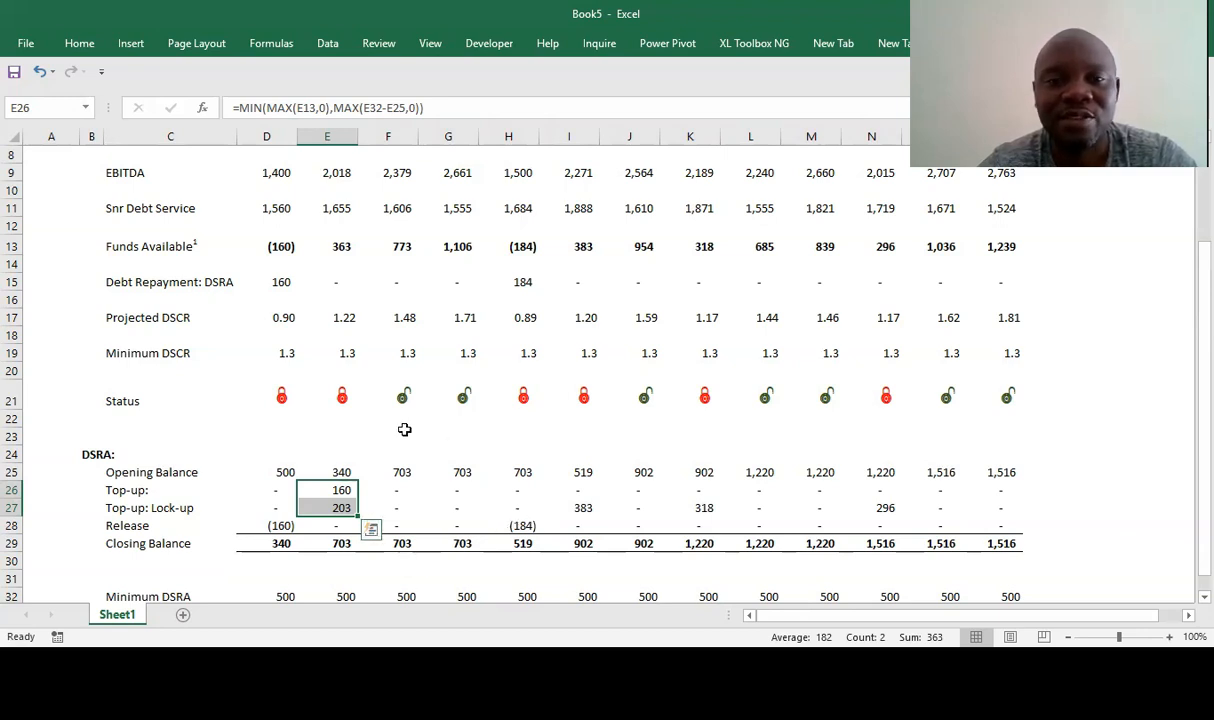
{"action": "left_click", "coordinate": [521, 402]}
{"action": "double_click", "coordinate": [521, 402]}
{"action": "key", "text": "Escape"}
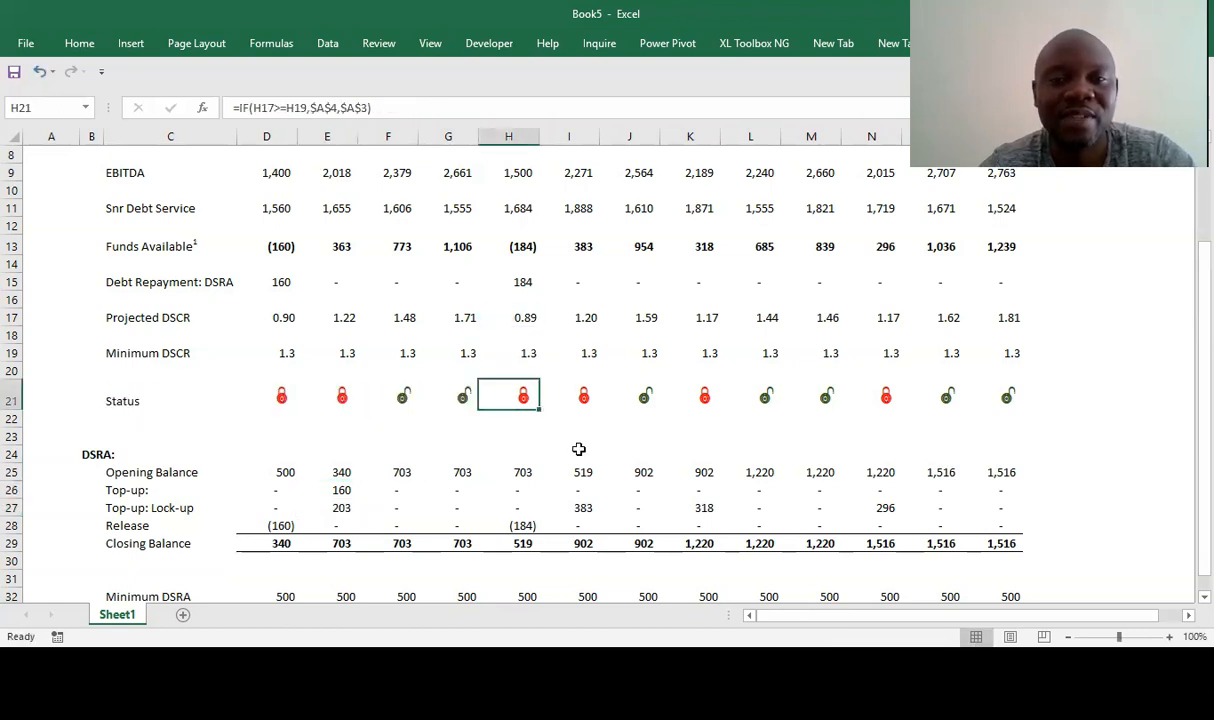
{"action": "left_click", "coordinate": [520, 421]}
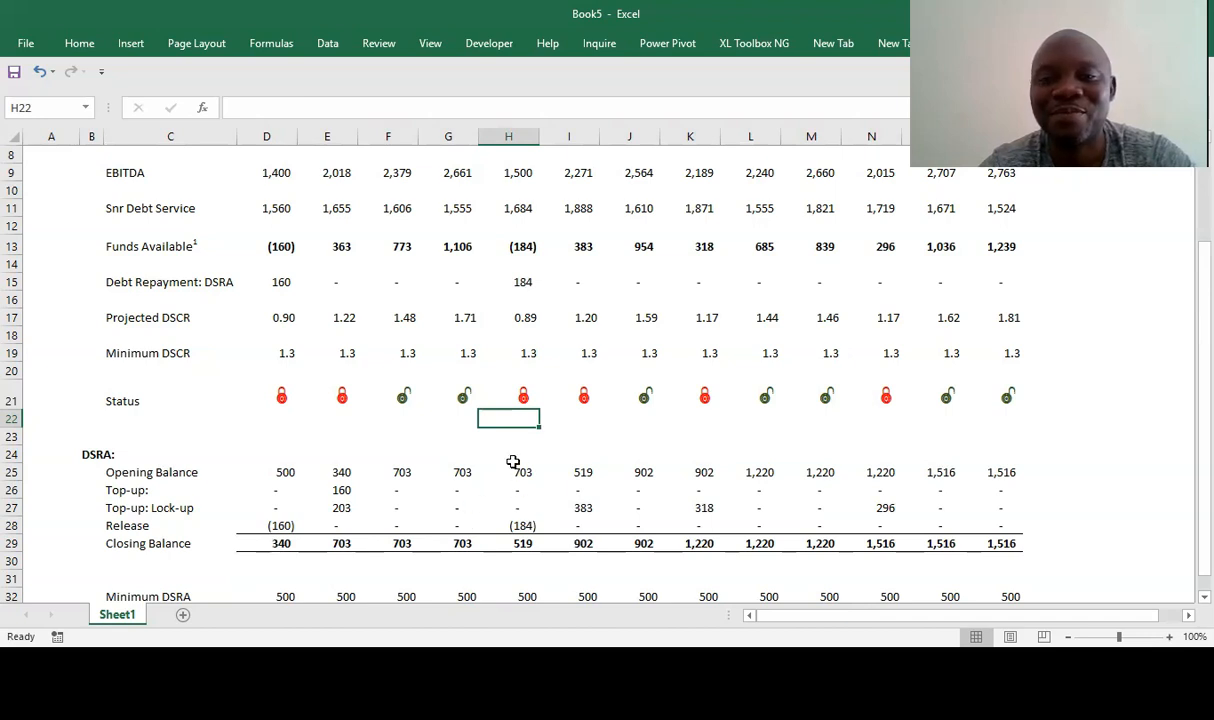
{"action": "left_click", "coordinate": [588, 420]}
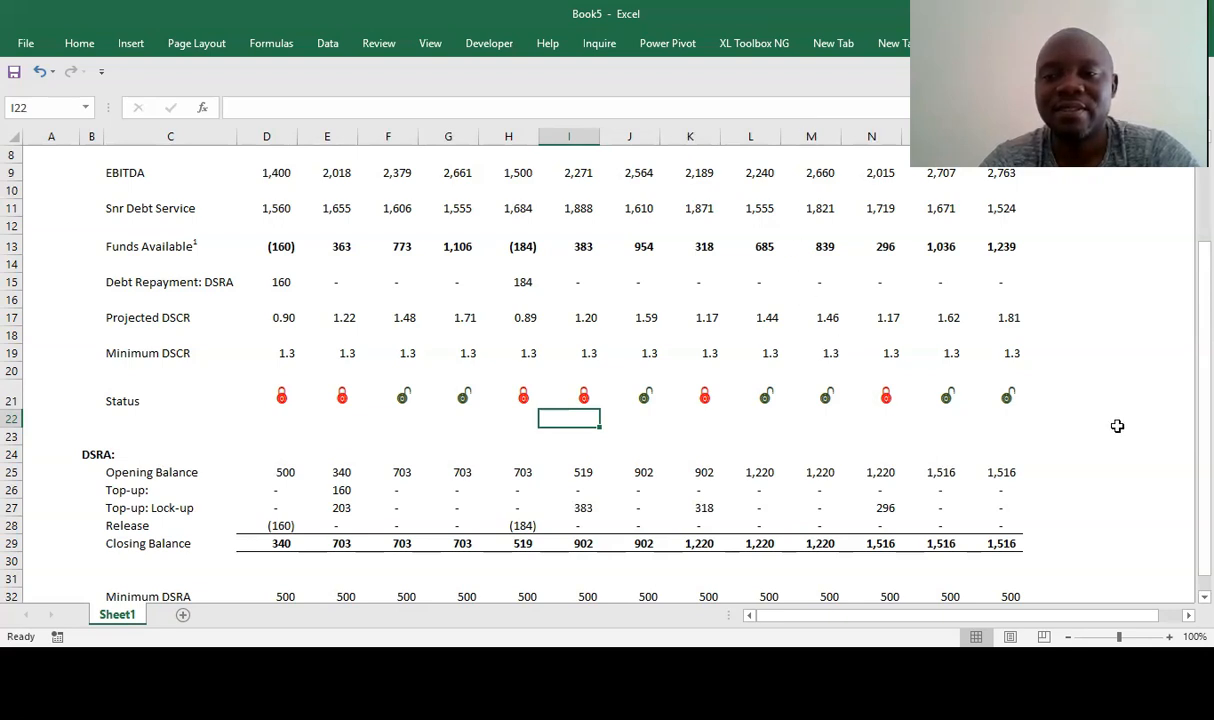
{"action": "scroll", "coordinate": [575, 355], "scroll_direction": "down", "scroll_amount": 1}
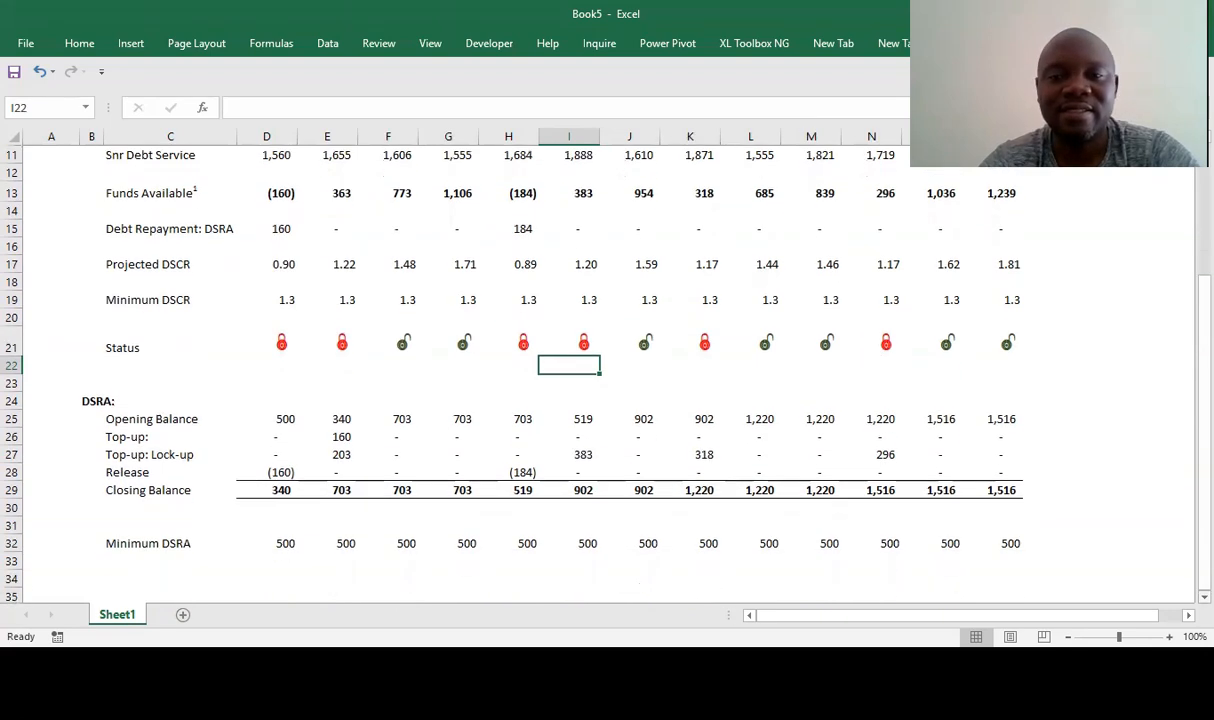
{"action": "scroll", "coordinate": [575, 355], "scroll_direction": "up", "scroll_amount": 2}
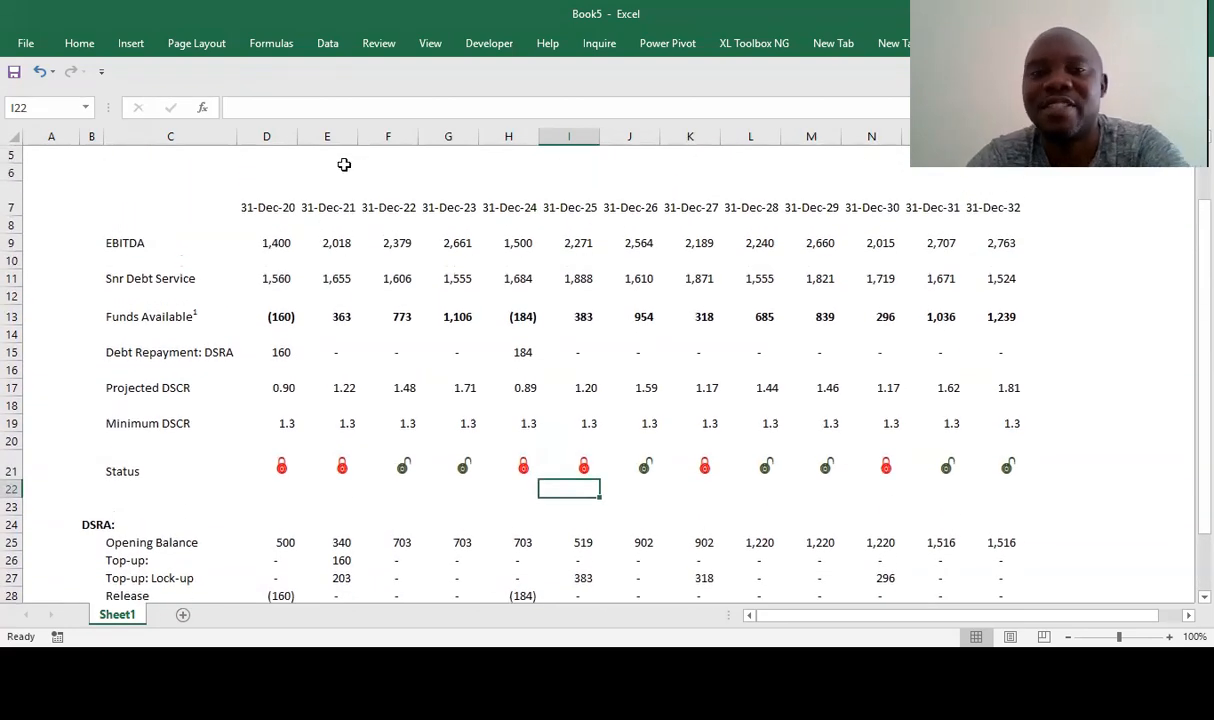
{"action": "left_click", "coordinate": [178, 166]}
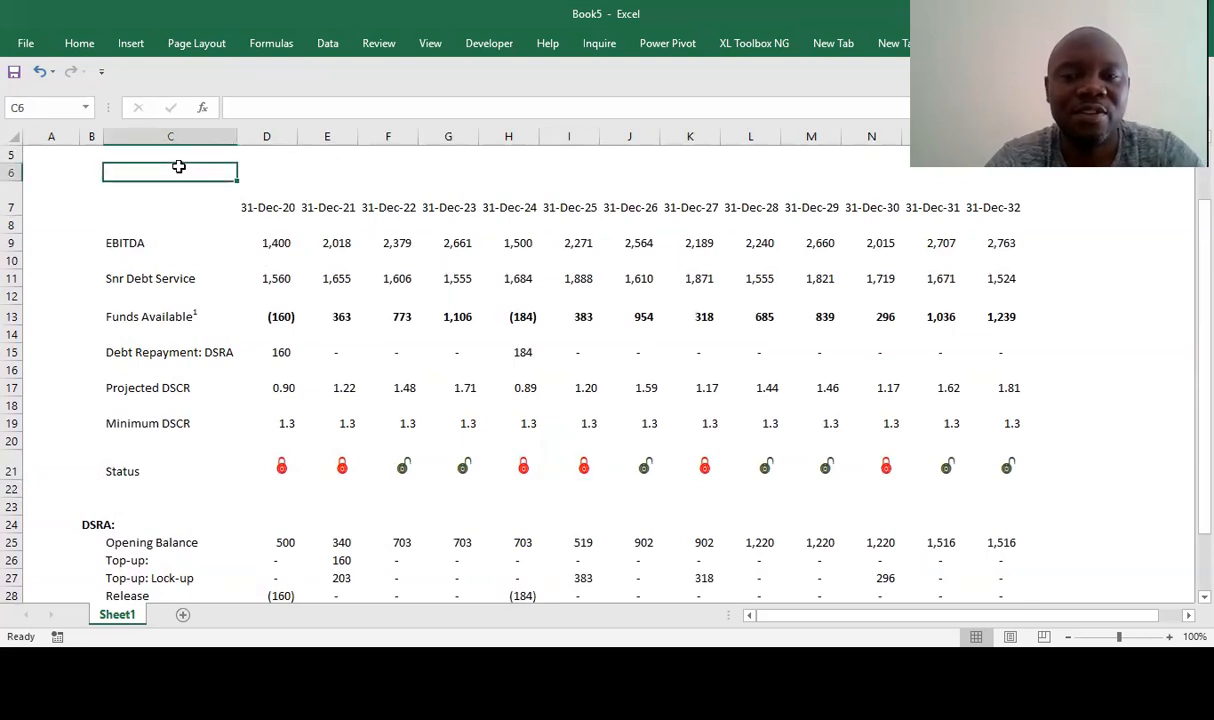
{"action": "type", "text": "www.roiconsultadvisory.com"}
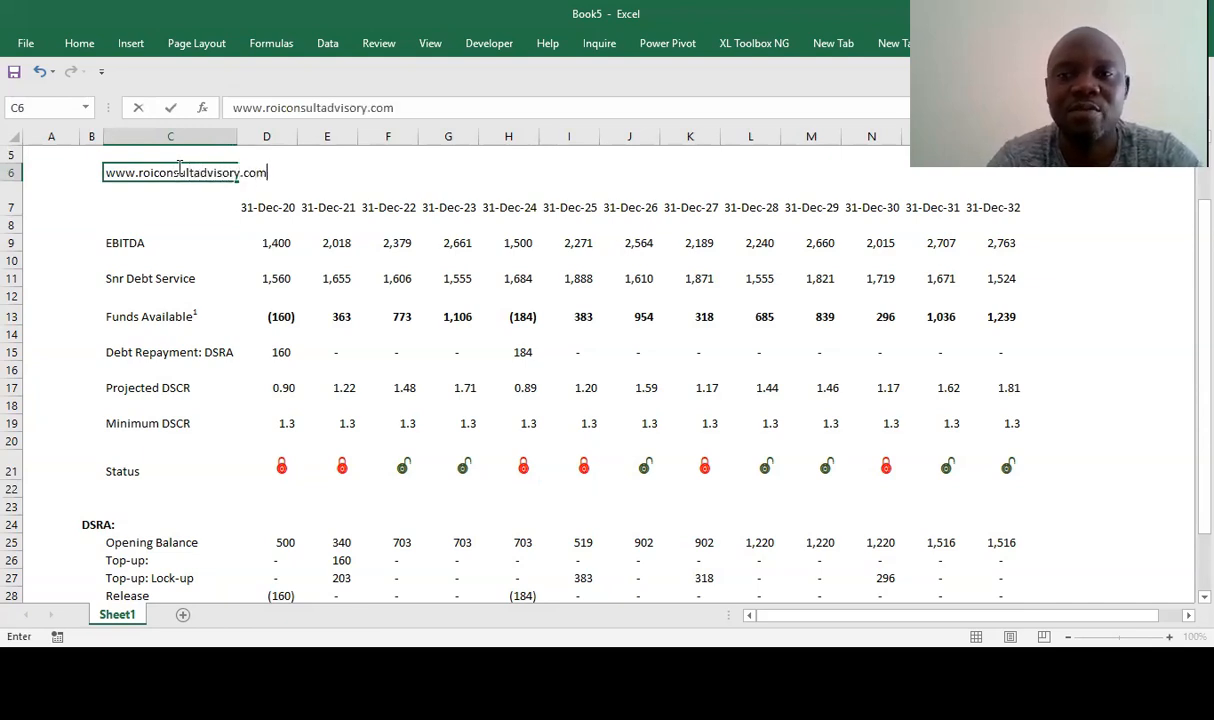
{"action": "key", "text": "Return"}
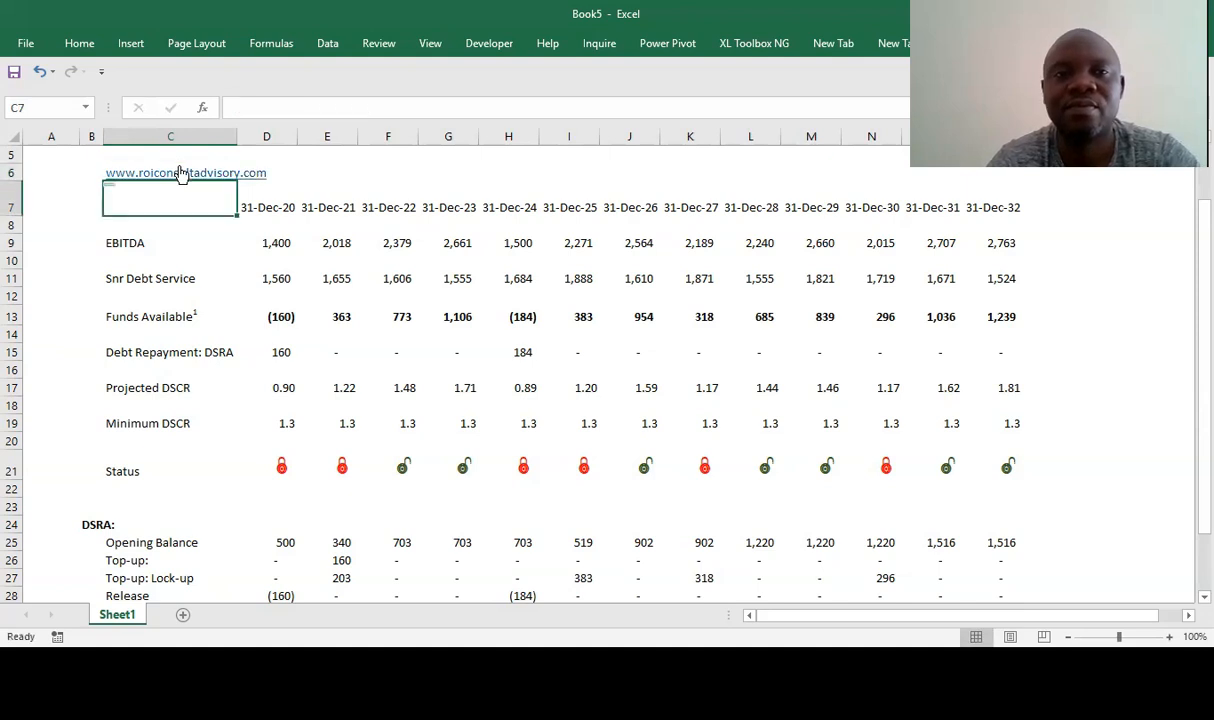
{"action": "key", "text": "Down"}
{"action": "key", "text": "Down"}
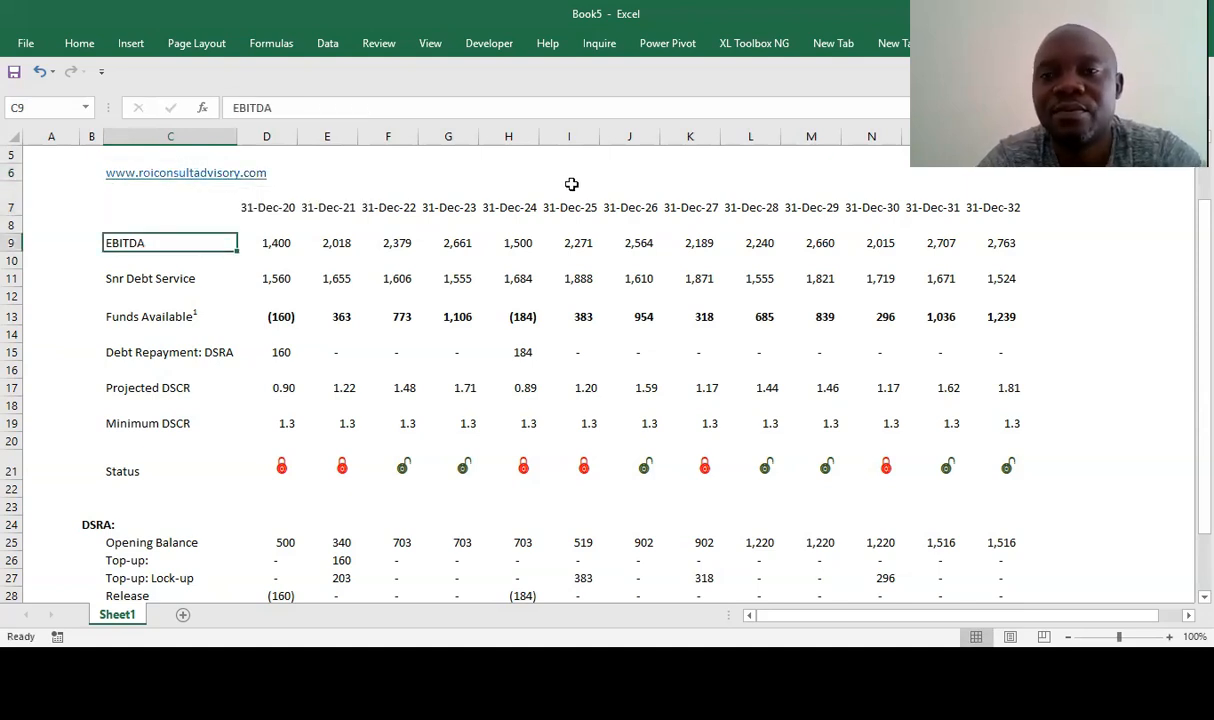